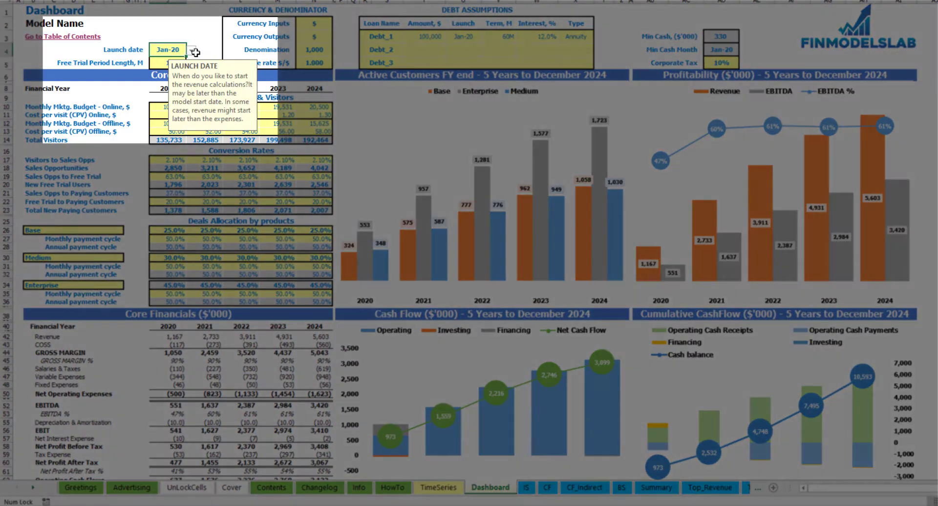
Set the launch date to Apr-20 and the free trial period length to 3 months
click(194, 53)
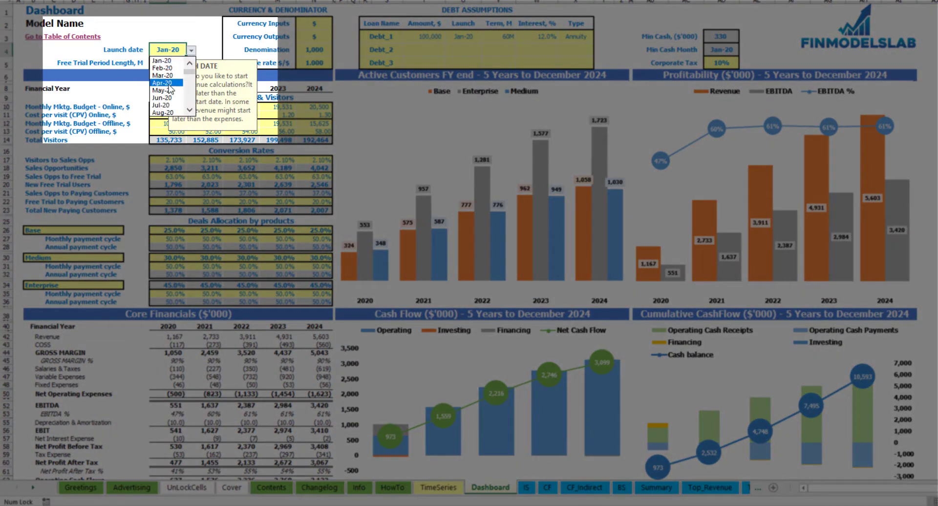
click(169, 85)
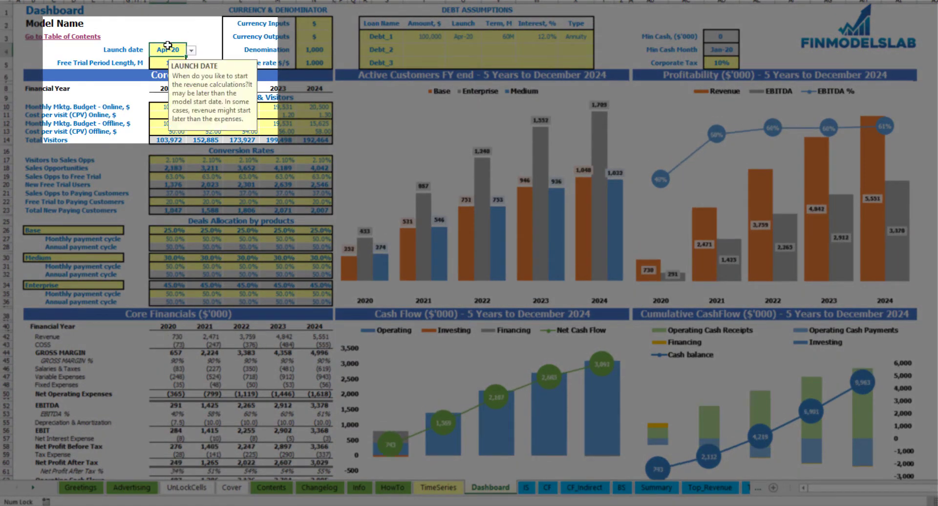
click(165, 63)
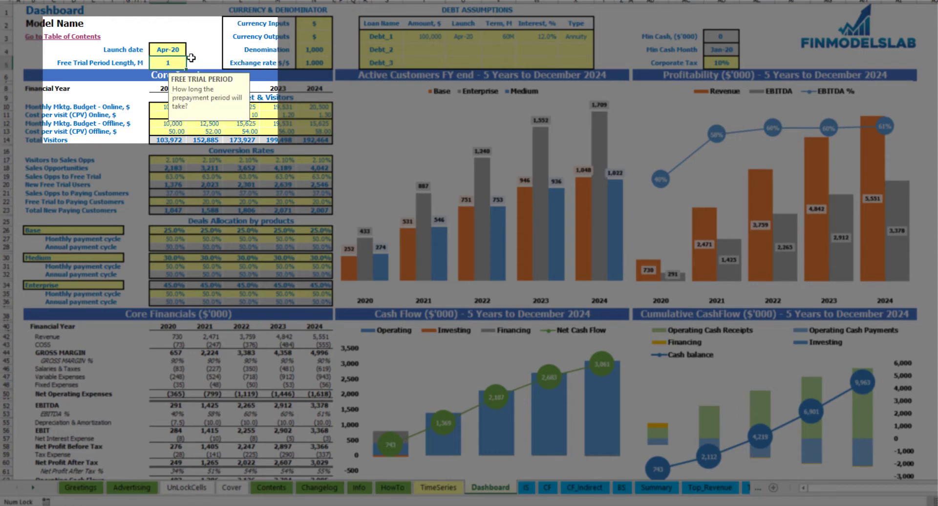
click(171, 29)
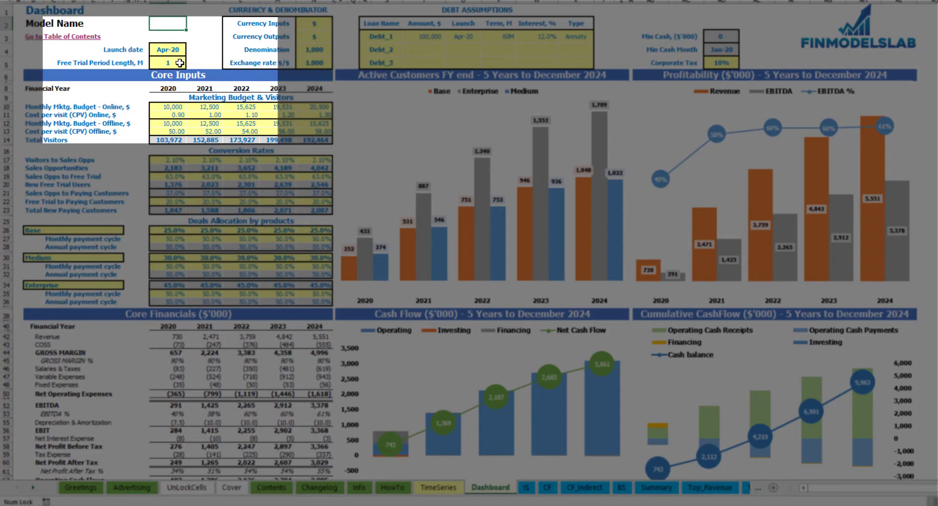
click(180, 63)
click(195, 49)
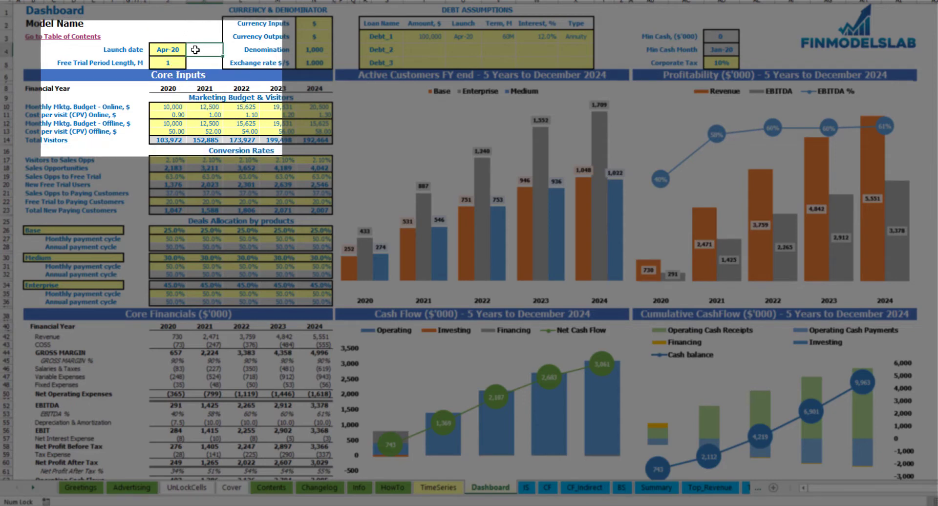
click(156, 64)
text(3)
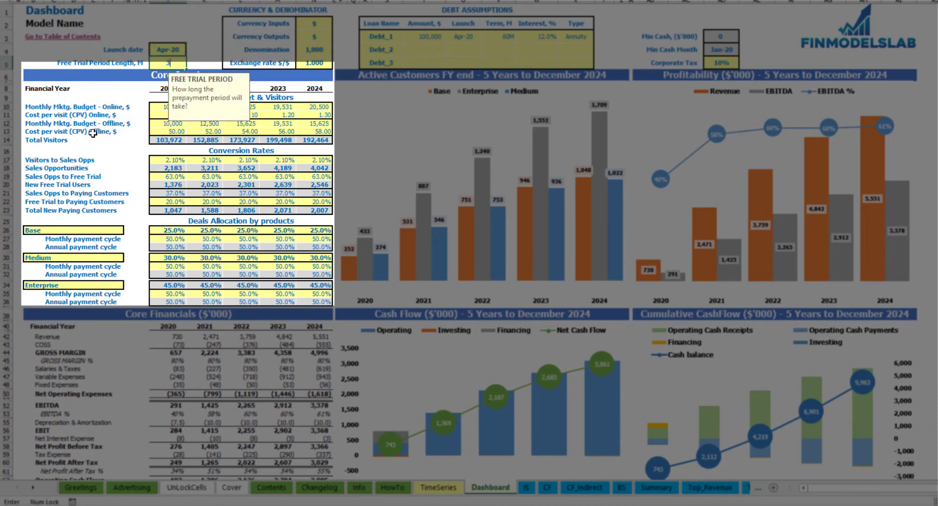
key(Return)
click(187, 34)
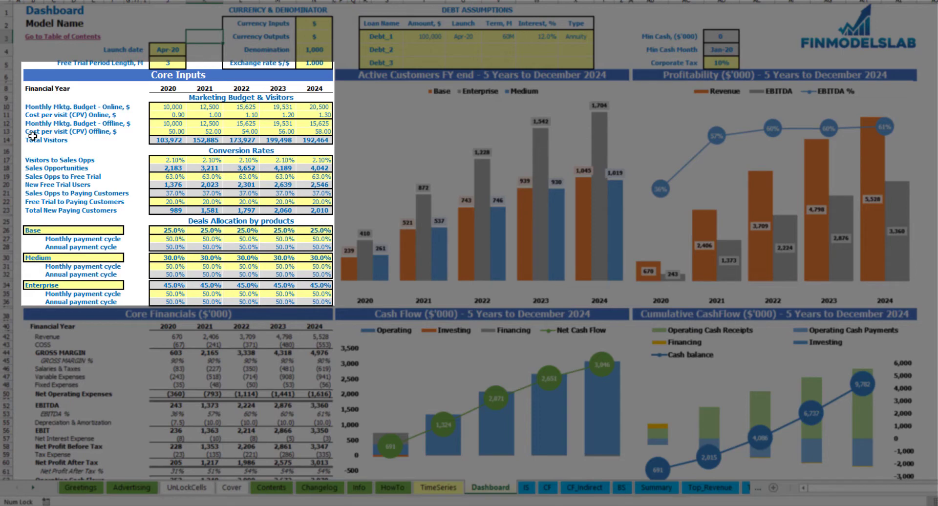
Try clearing the offline marketing budget and offline cost-per-visit values for 2020 to 2024, and undo the deletion
drag(171, 120, 318, 130)
key(Delete)
click(140, 105)
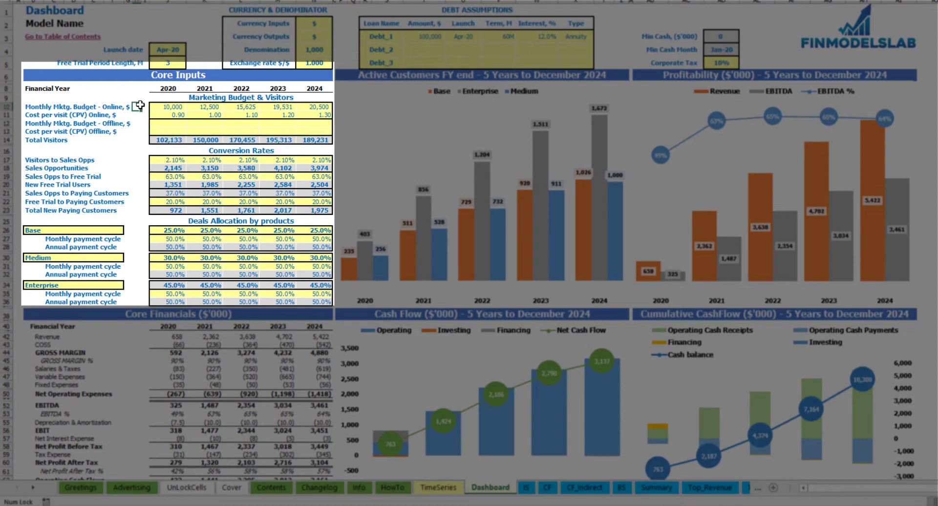
key(ctrl+z)
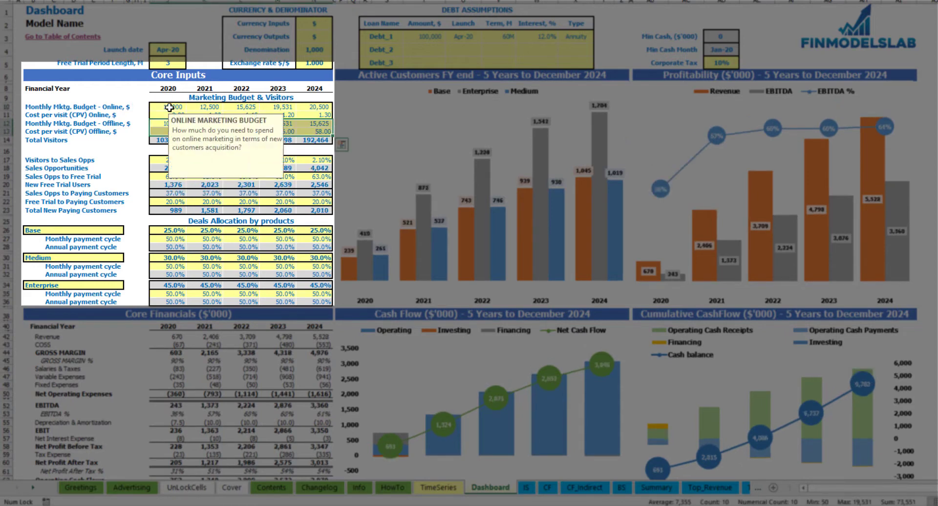
click(117, 94)
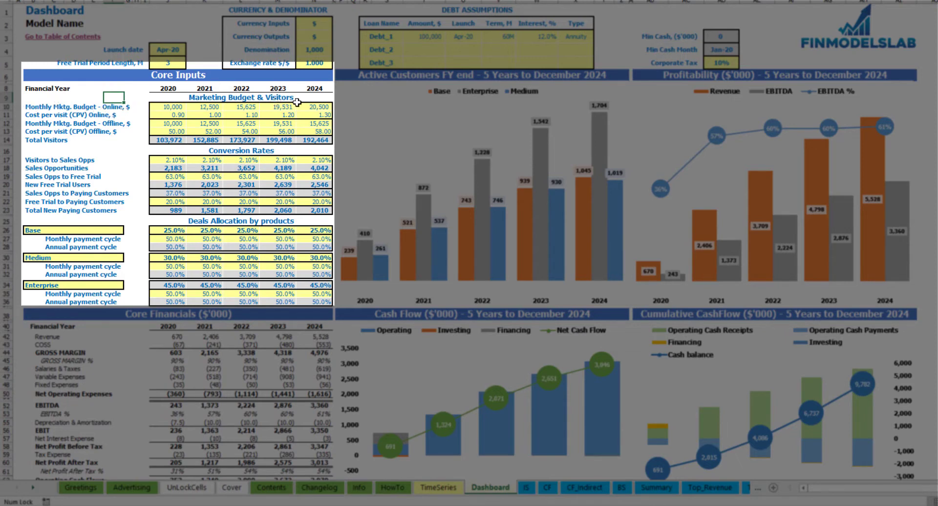
click(171, 106)
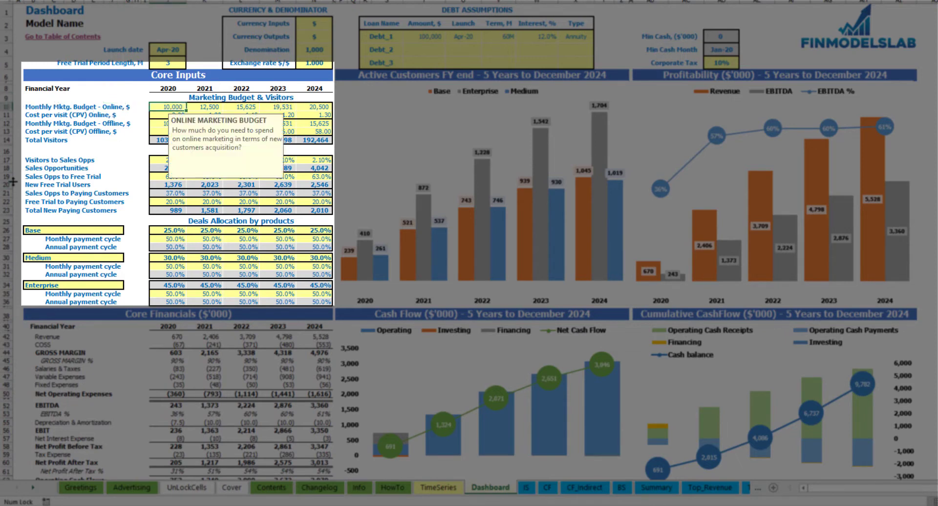
key(Right)
key(Right)
key(Left)
key(Left)
key(Left)
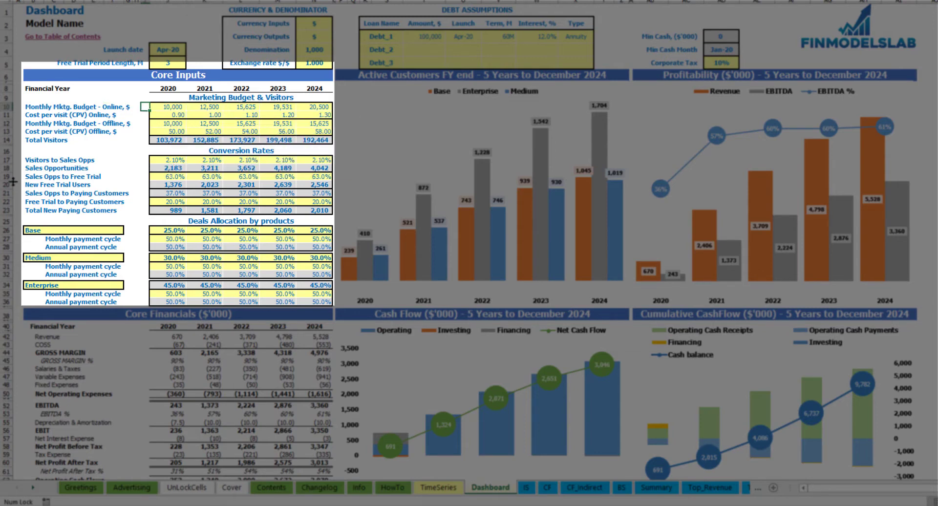
key(Left)
key(Left)
key(Left)
key(Left)
key(Left)
Set the 2020 monthly online marketing budget to 15,000
key(Right)
key(Right)
key(Right)
key(Right)
text(1)
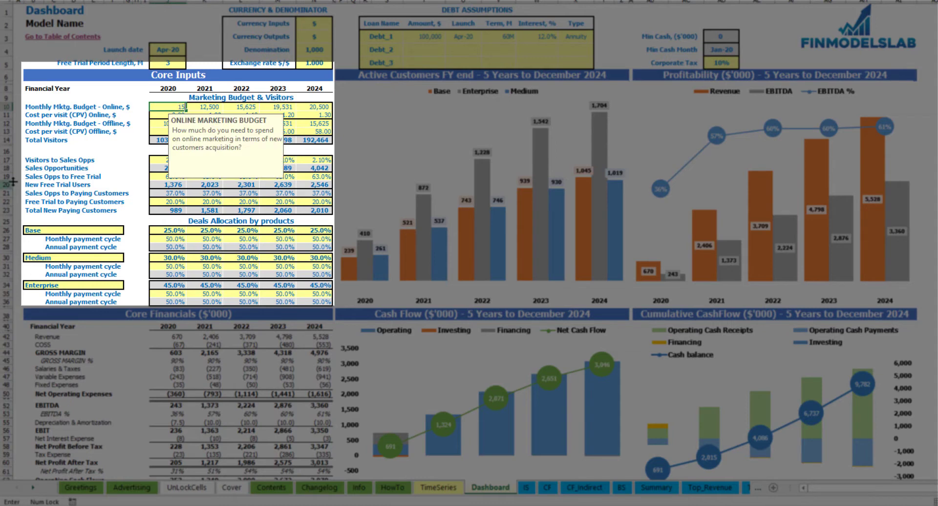
text(5,000)
key(Right)
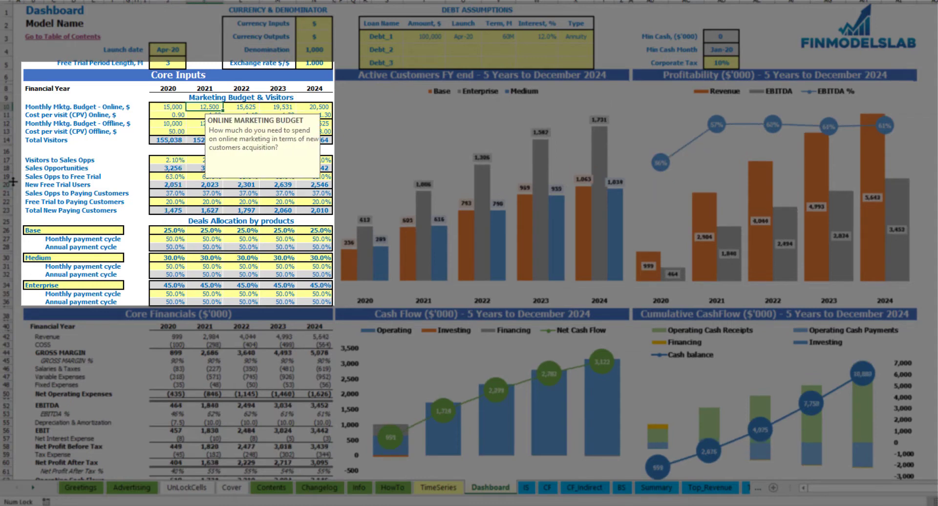
Make the 2021 online marketing budget the previous year's value plus 1000, and copy that formula across 2022 to 2024
text(=)
key(Left)
text(+)
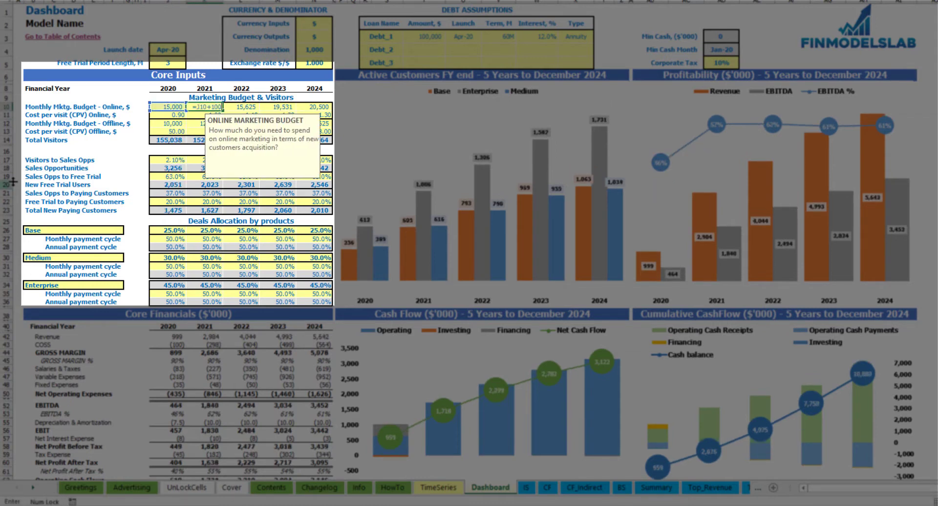
text(1000)
key(ctrl+Return)
key(ctrl+c)
key(Right)
key(shift+Right)
key(shift+Right)
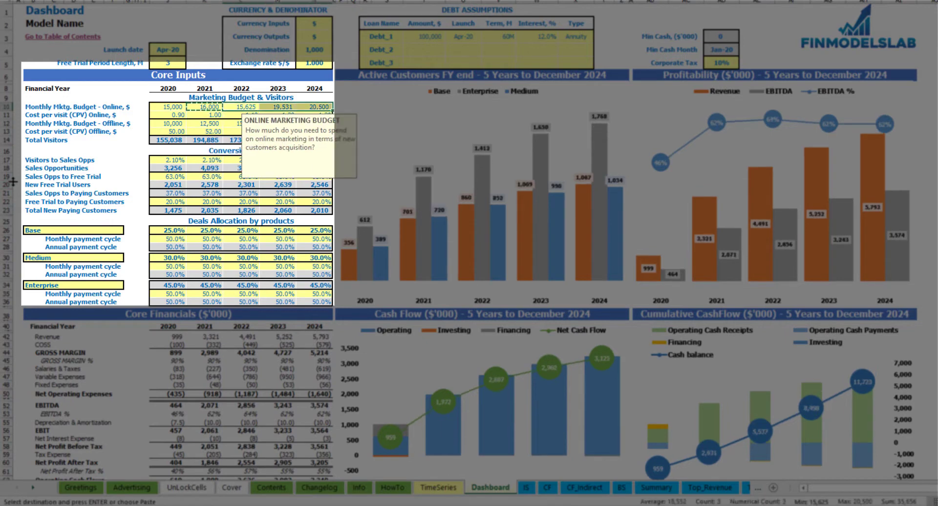
key(ctrl+v)
Set the online cost per visit for 2020 to 2024 to 1, 1.1, 1.2, 1.3 and 1.4
click(29, 115)
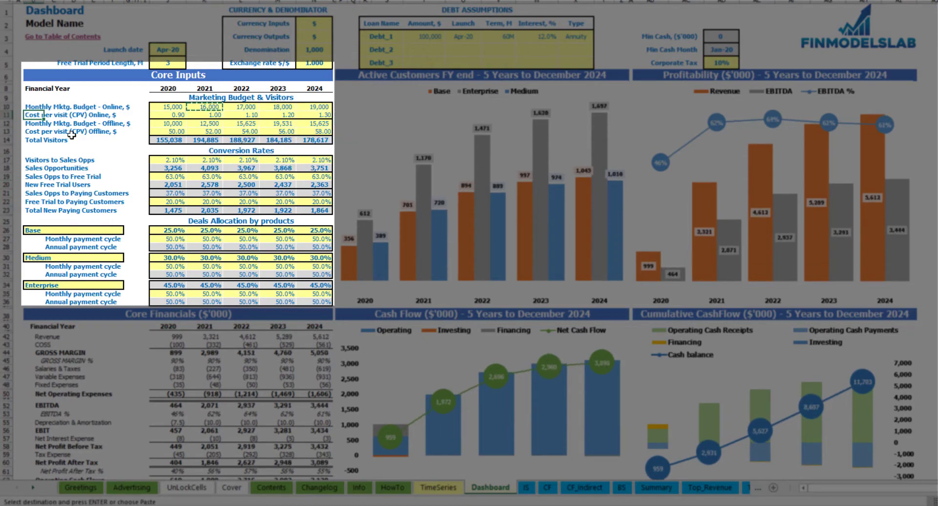
click(181, 117)
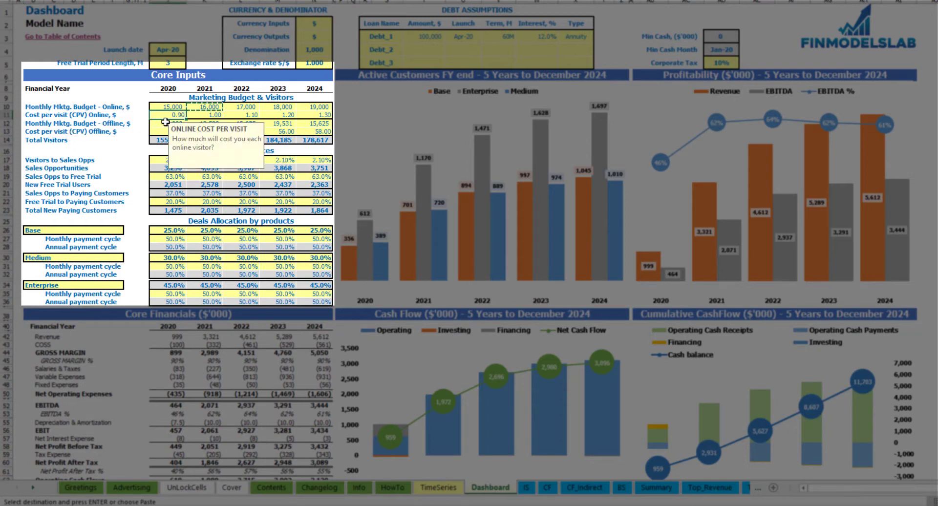
text(1)
key(Tab)
text(1.1)
key(Tab)
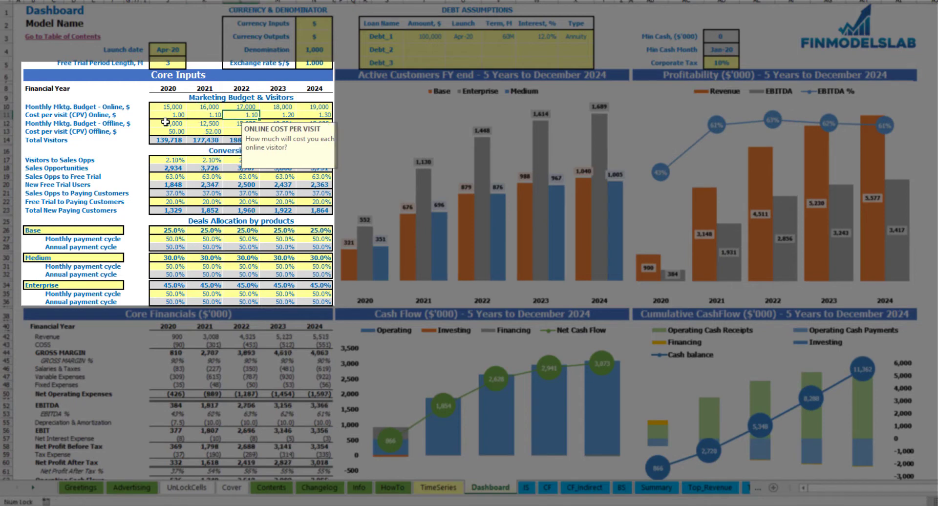
text(1.2)
key(Tab)
text(1.3)
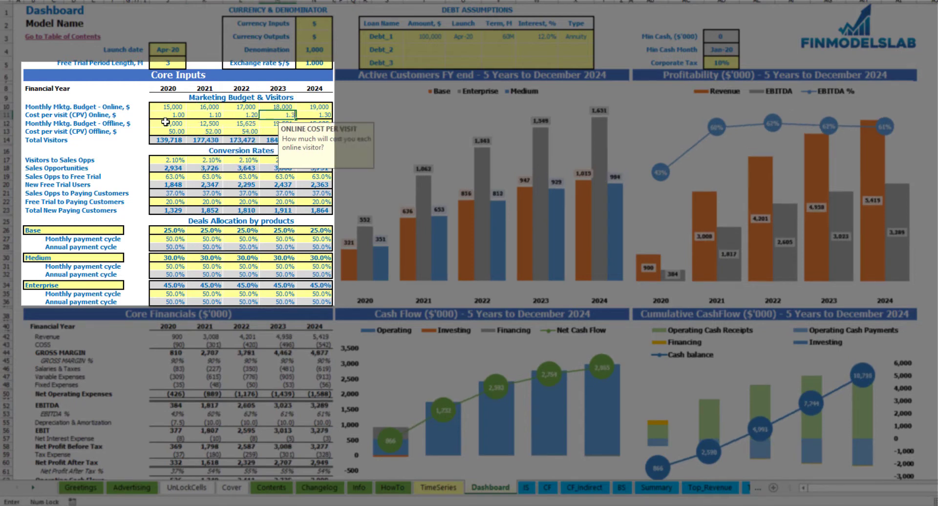
key(Tab)
text(1.)
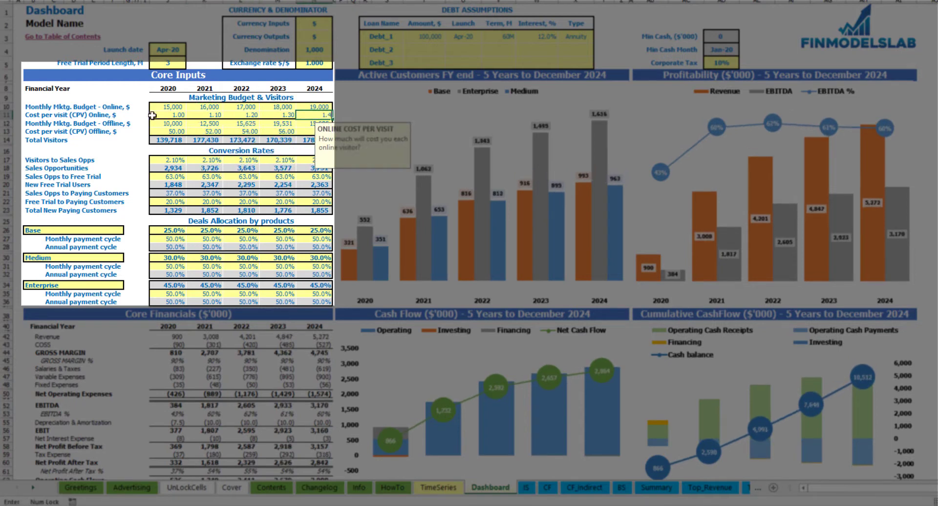
text(4)
key(Return)
click(117, 96)
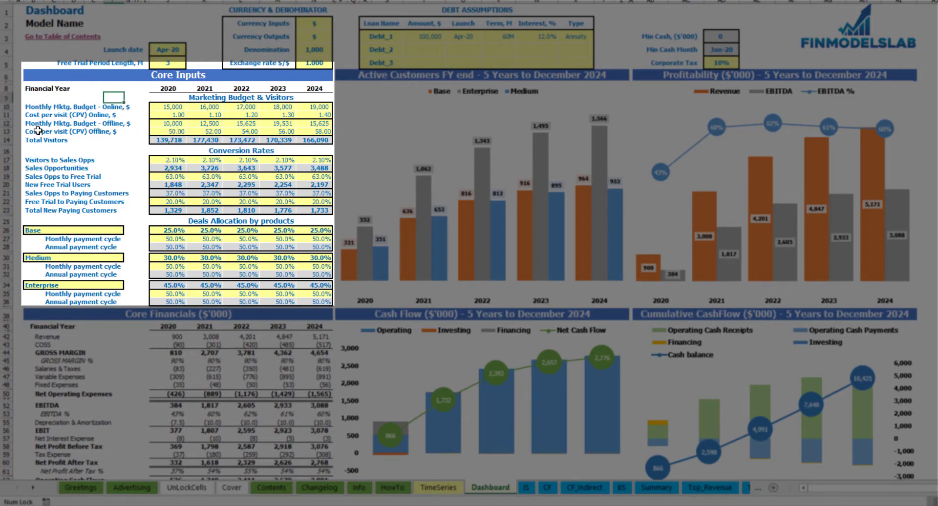
Examine the offline budget and cost-per-visit rows, the total visitors for each year, and the conversion rates section
drag(35, 123, 36, 131)
drag(93, 133, 145, 130)
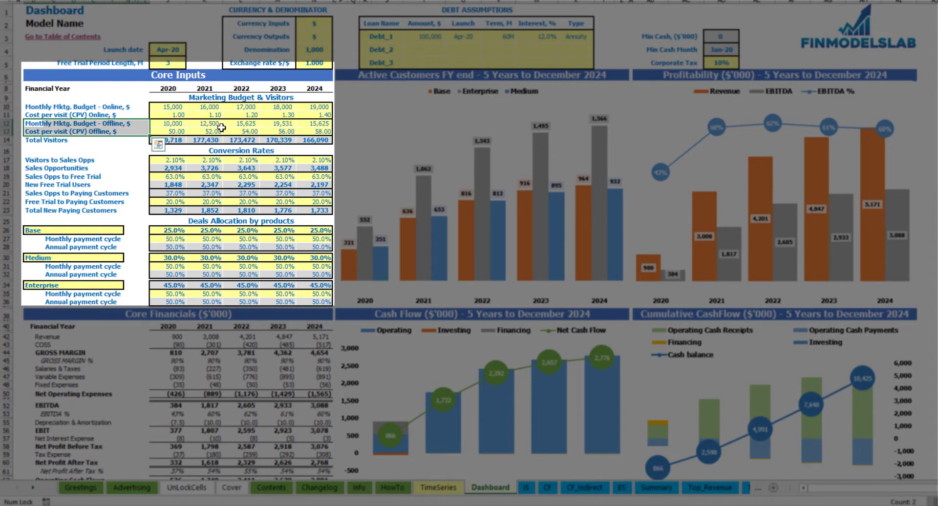
click(170, 140)
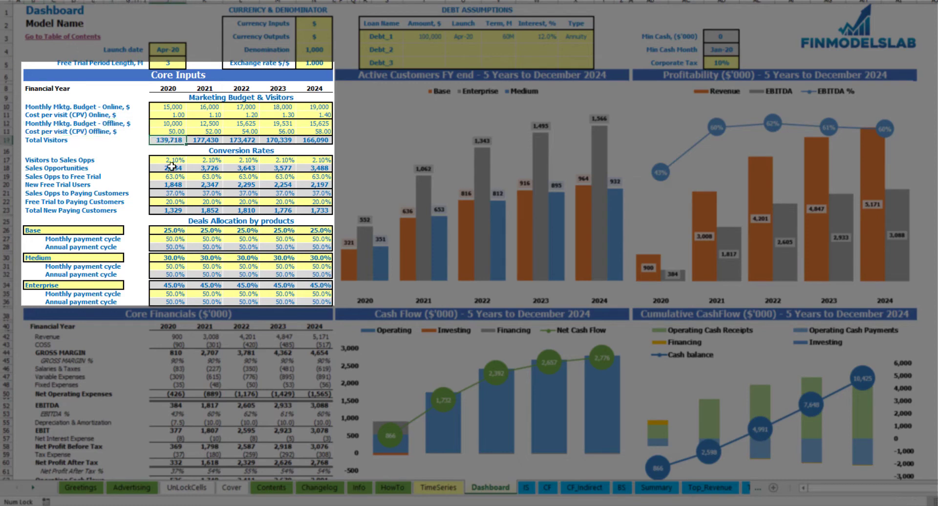
key(Right)
key(Right)
key(Right)
key(Right)
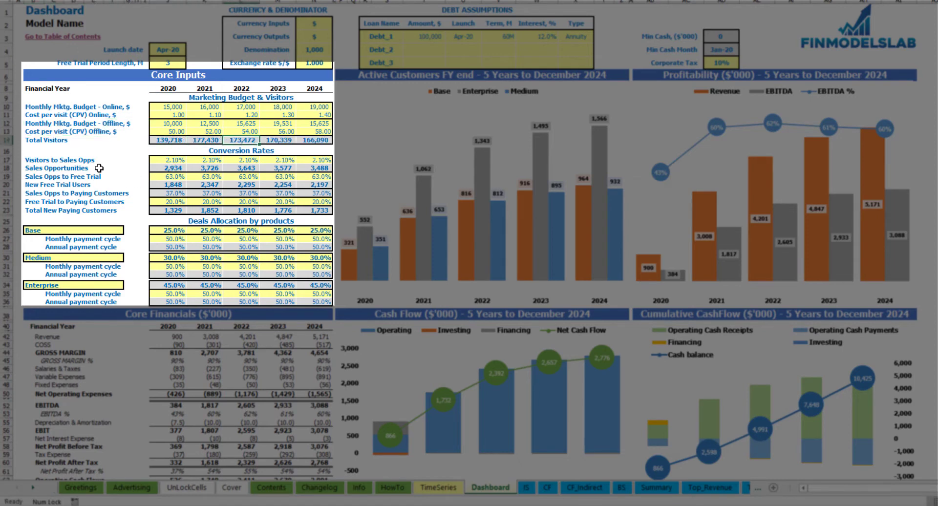
key(Left)
key(Left)
key(Left)
key(Left)
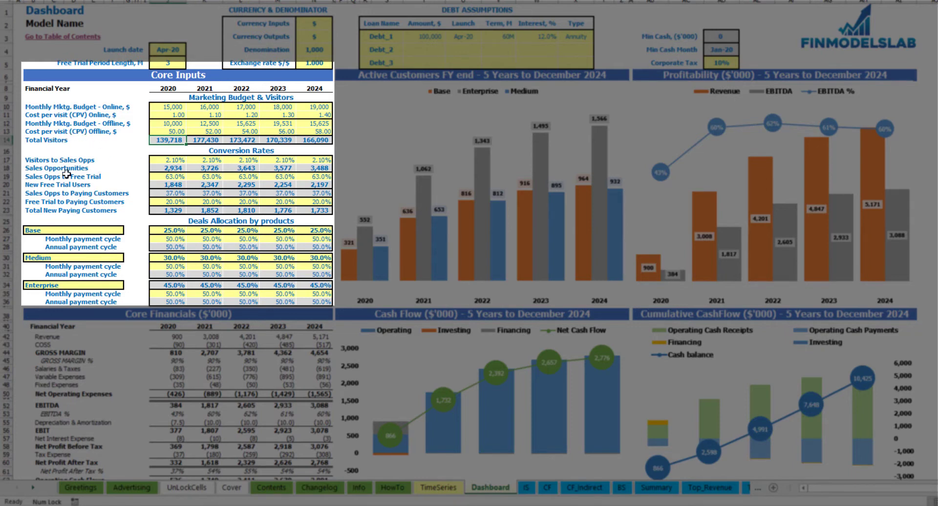
click(239, 153)
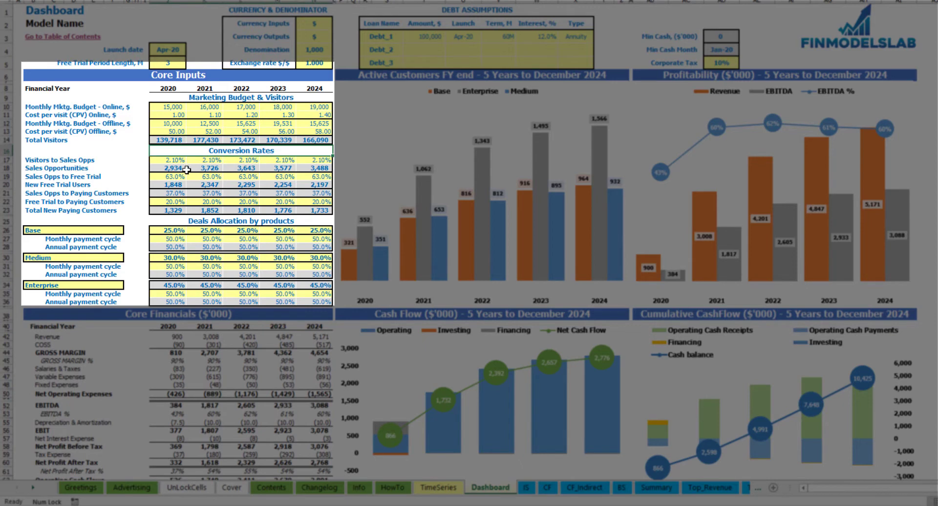
click(29, 140)
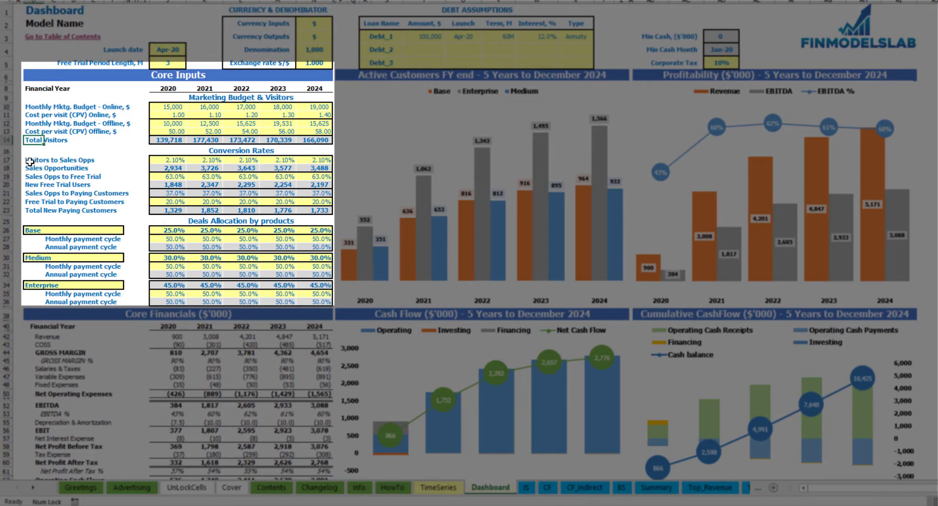
Set the visitors to sales opps conversion rate to 10% for 2020 and copy it across 2021 to 2024
drag(34, 161, 113, 158)
click(133, 158)
click(166, 157)
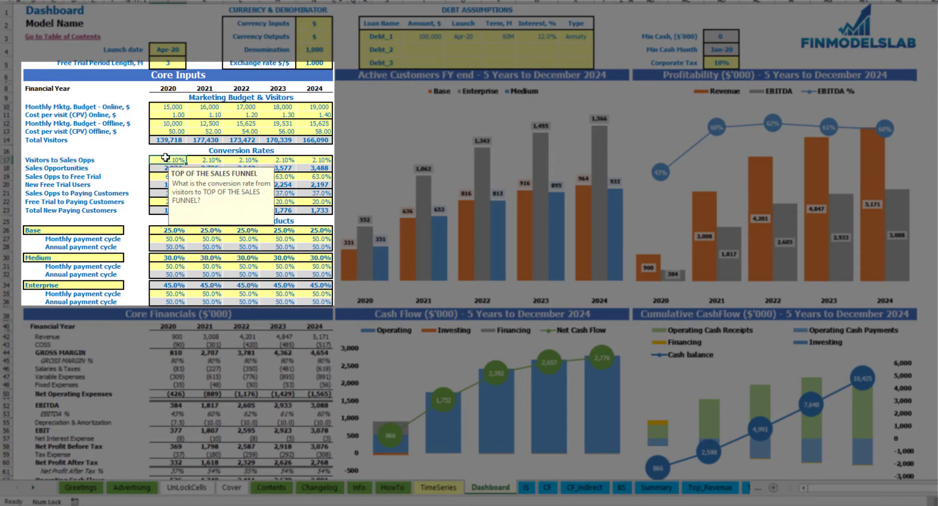
text(10)
key(Return)
key(Up)
key(ctrl+c)
key(Right)
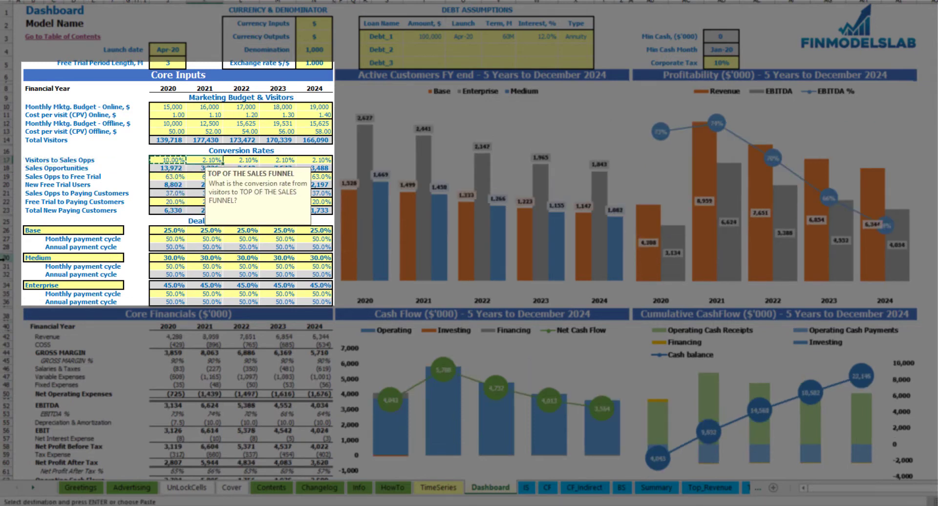
key(ctrl+shift+Right)
key(ctrl+v)
key(Left)
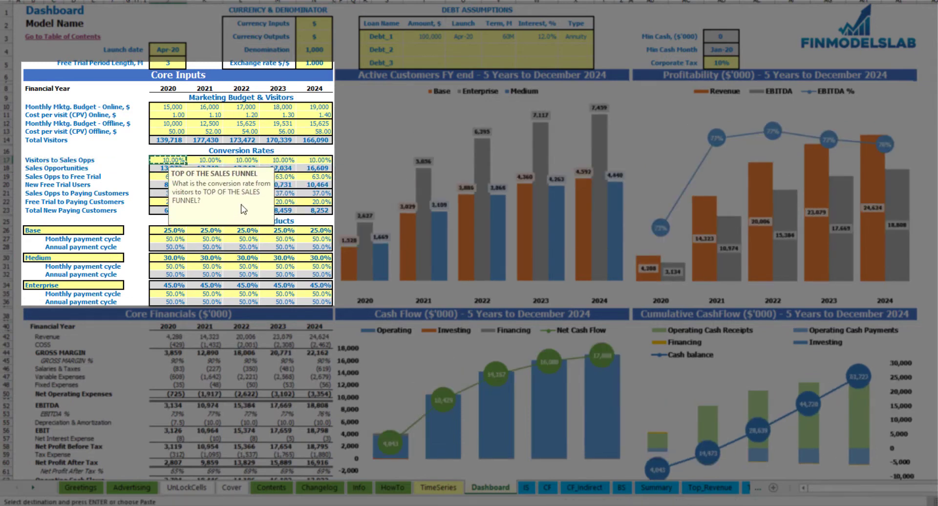
key(Escape)
Check the visitors to sales opps rates, the total visitors and the 2020 sales opportunities
key(Right)
key(Right)
key(Right)
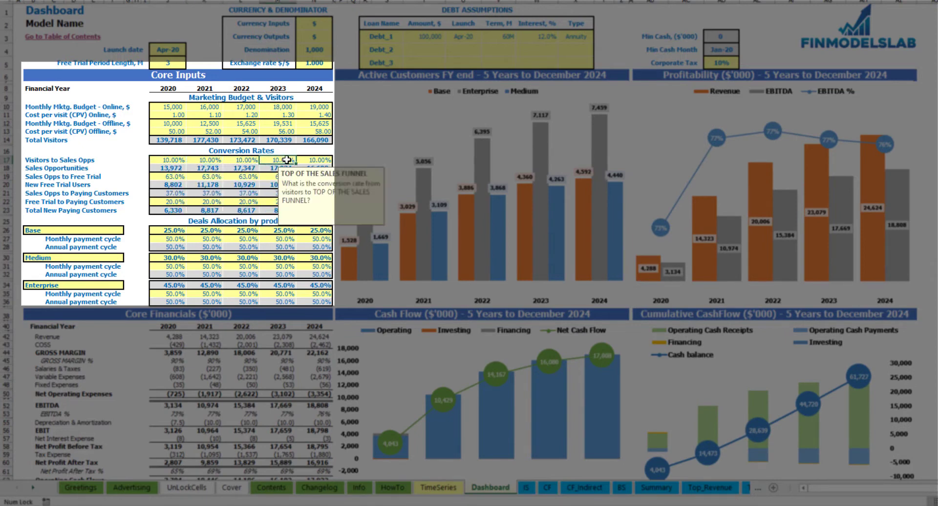
click(179, 138)
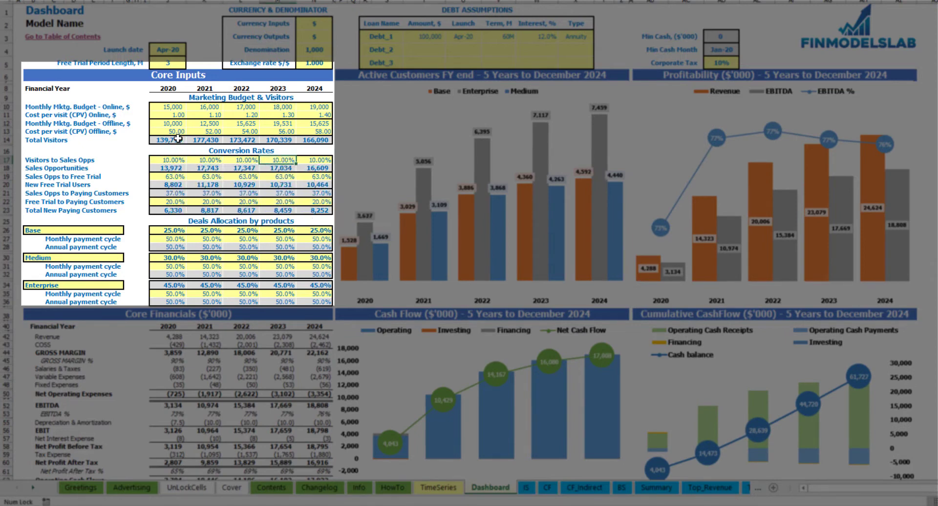
click(175, 167)
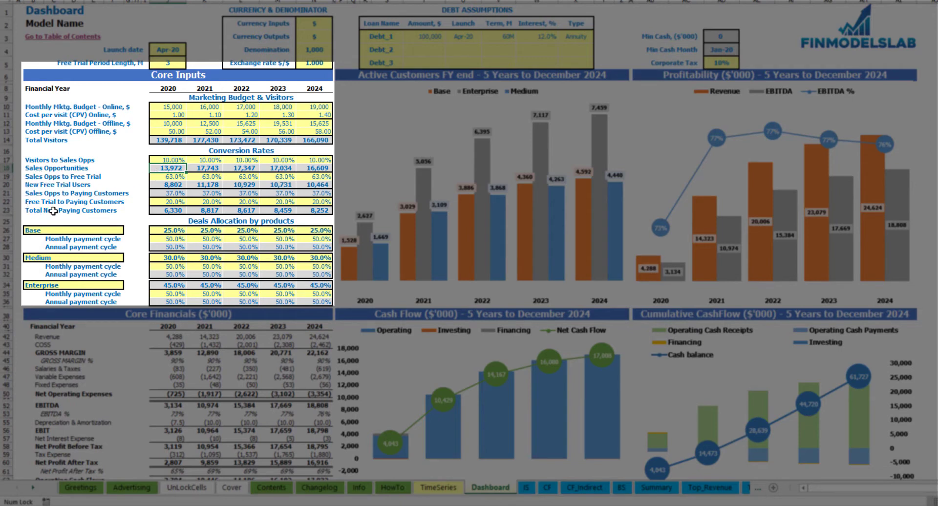
Set the 2020 sales opps to free trial rate to 40% and inspect the 2020 sales opps to paying customers formula
click(31, 176)
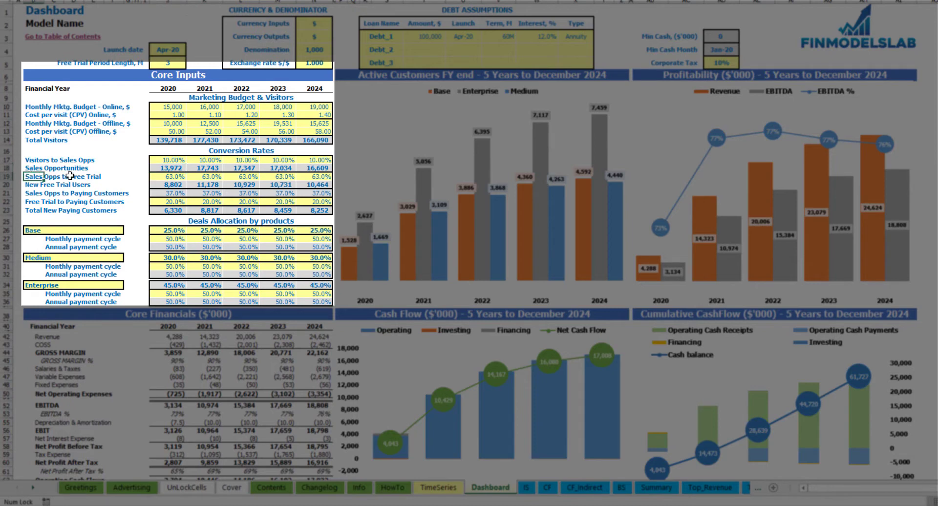
click(166, 175)
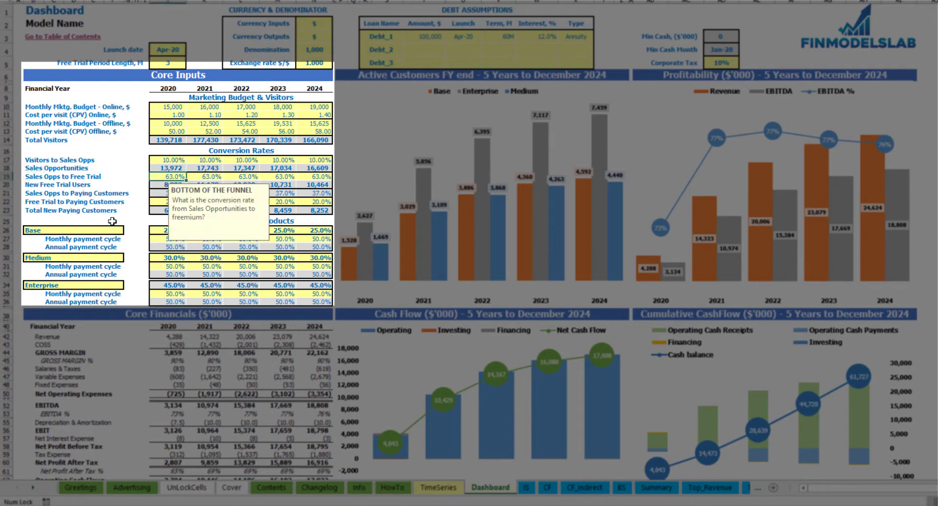
text(40)
key(Return)
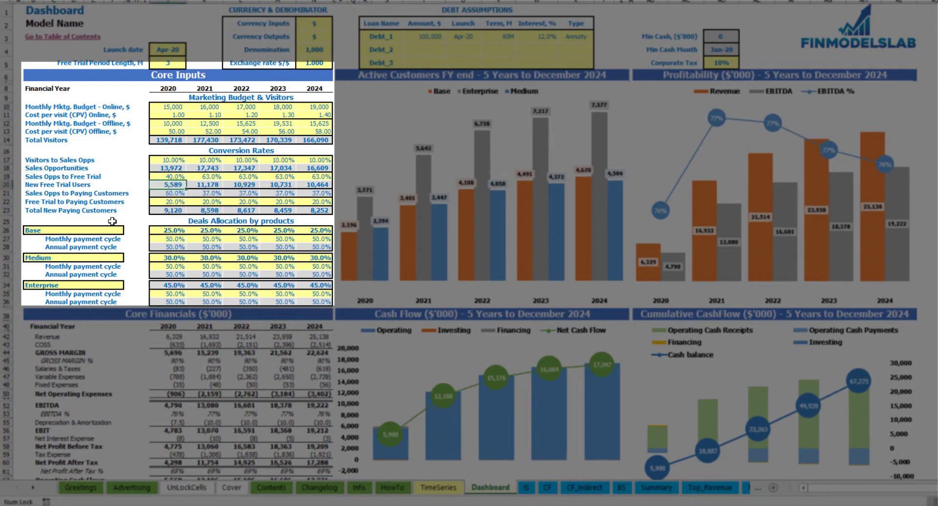
double_click(168, 193)
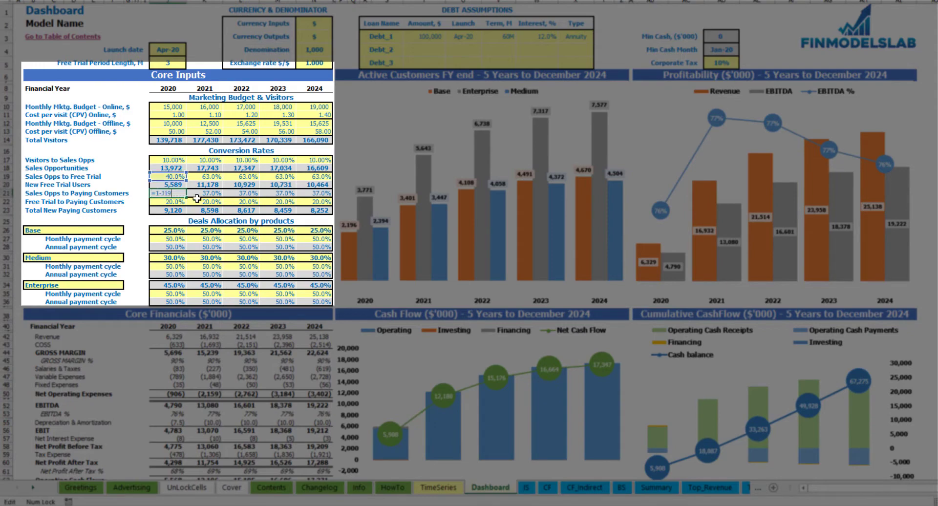
key(Escape)
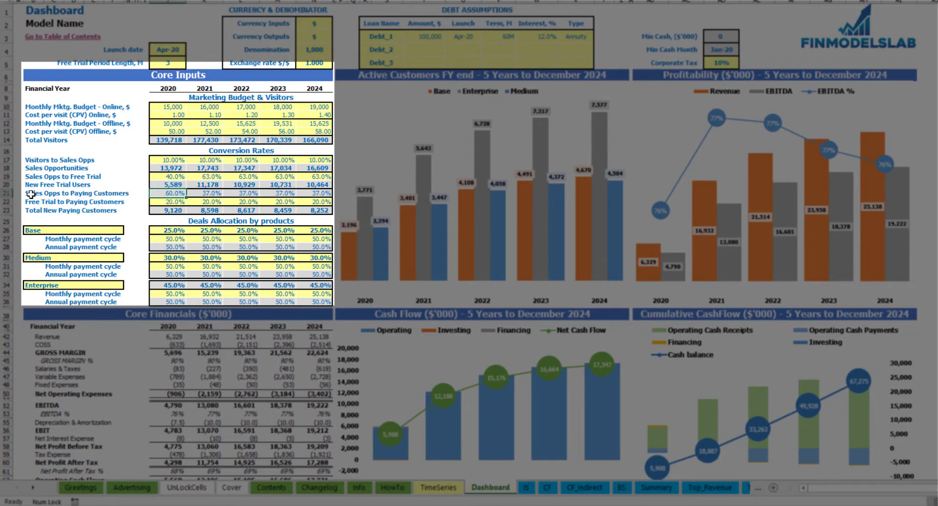
Set the 2020 sales opps to free trial rate to 100% and check the new free trial users and total new paying customers
click(167, 177)
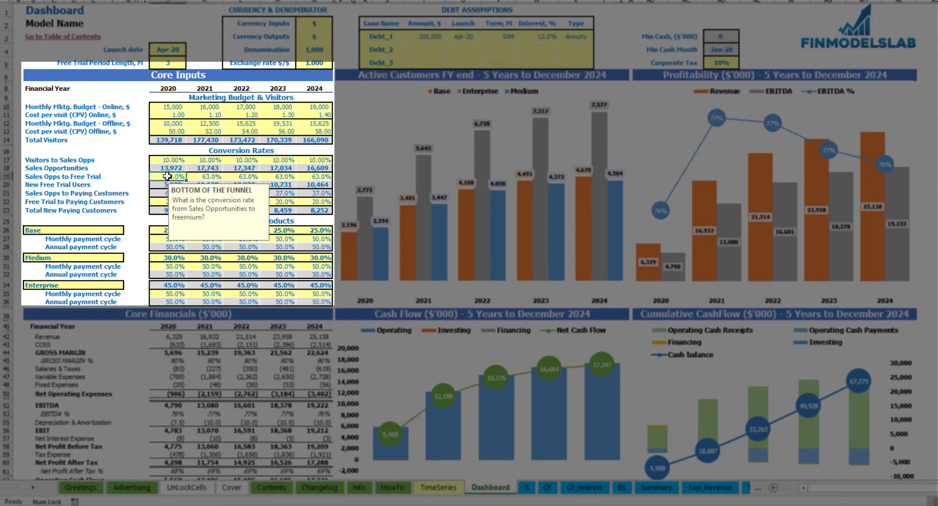
text(100)
key(Return)
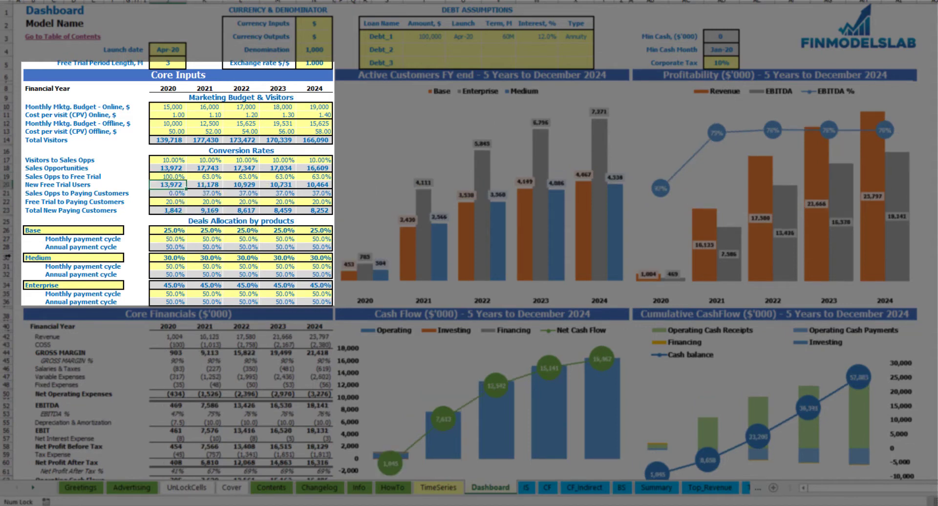
click(121, 176)
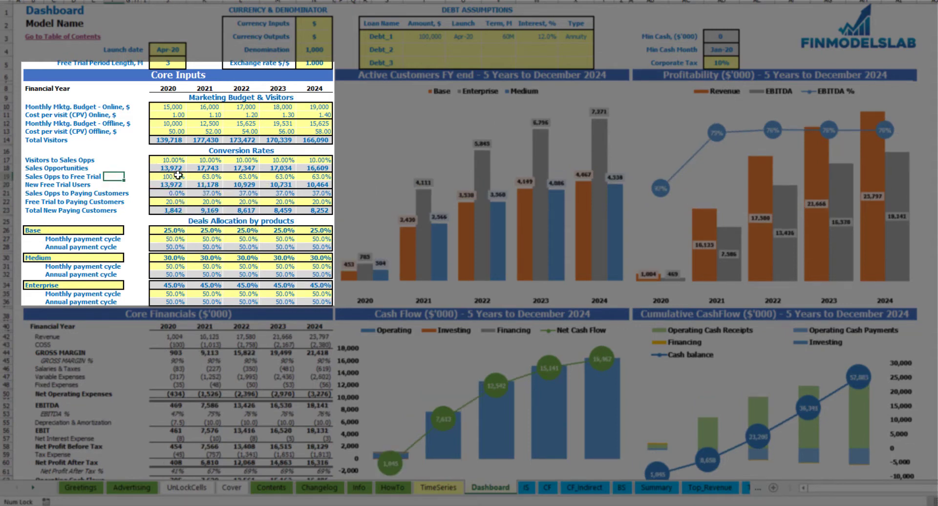
click(168, 185)
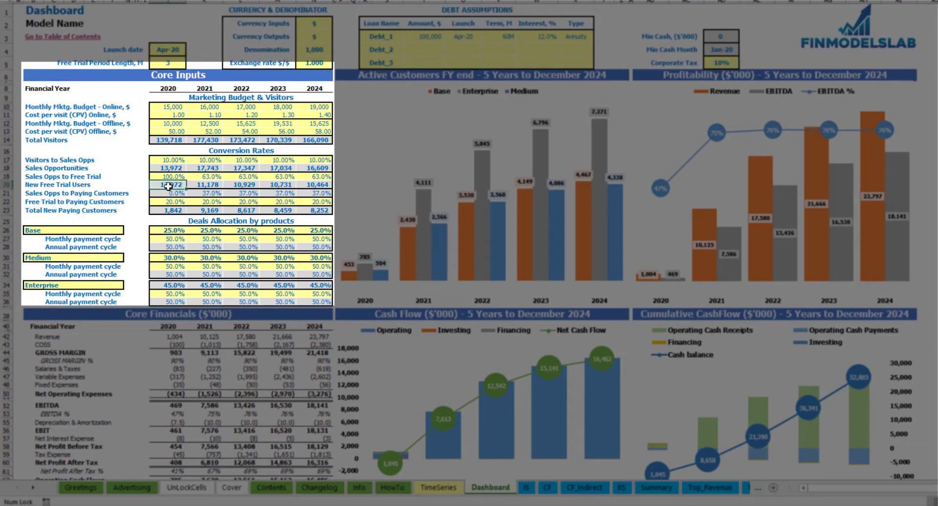
click(181, 211)
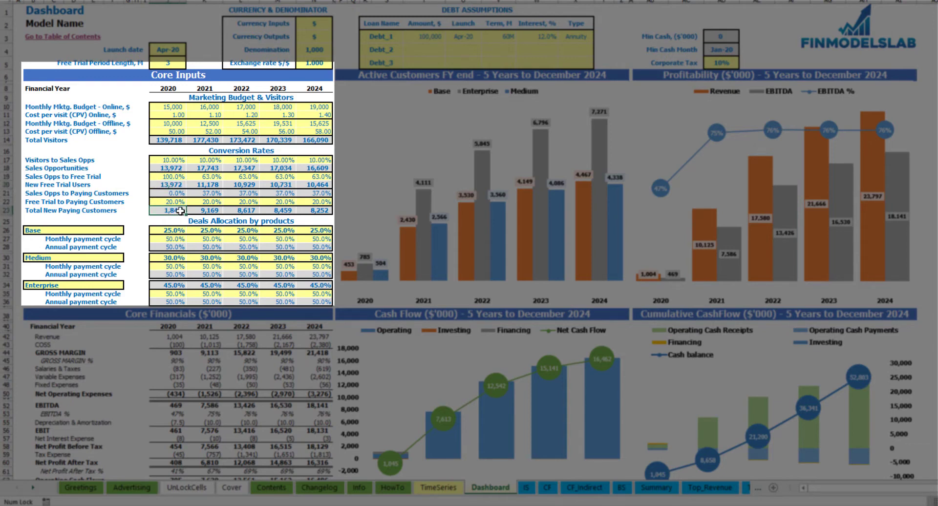
Set the sales opps to free trial conversion rate to 80% for 2020 and copy it across 2021 to 2024
click(175, 177)
text(80)
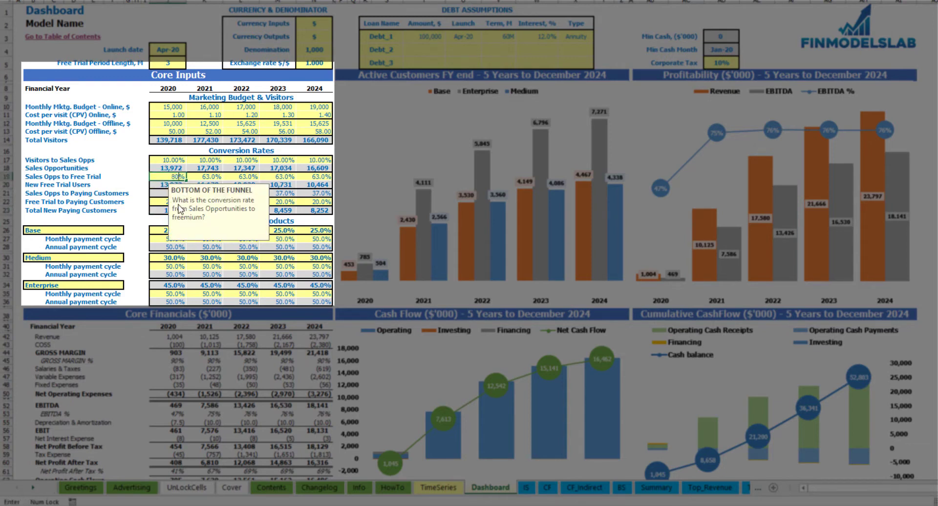
key(Return)
key(ctrl+c)
key(Right)
key(ctrl+shift+Right)
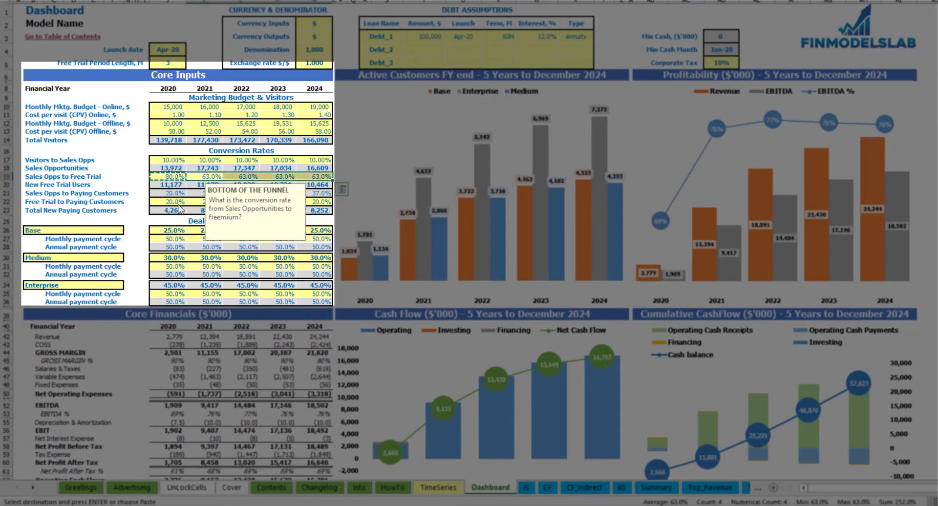
key(Return)
Examine the 2020 paying customer conversion rates, new free trial users and total new paying customers, and the free trial period length
click(168, 195)
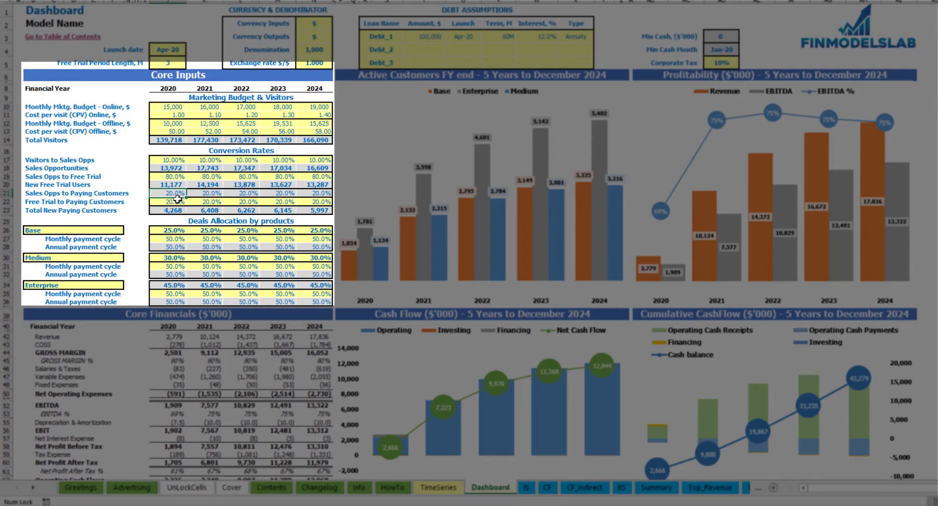
click(174, 185)
click(167, 202)
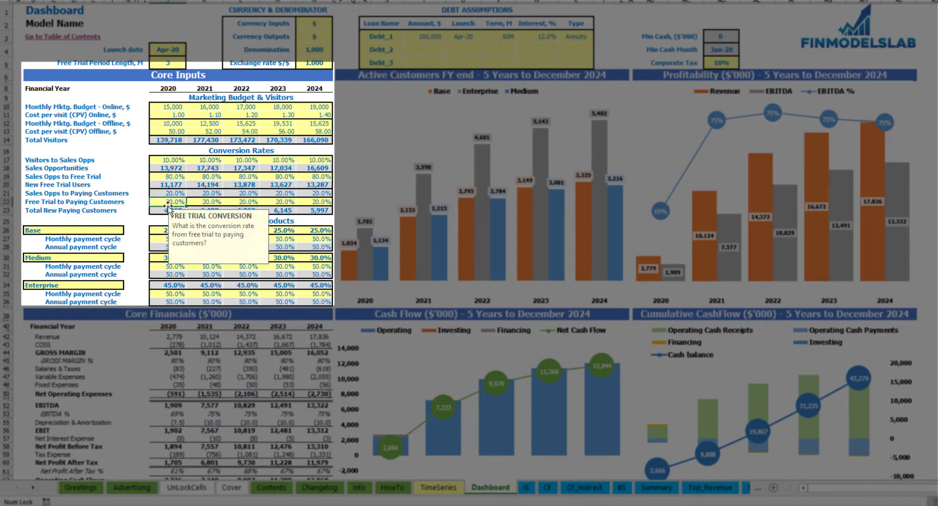
click(166, 210)
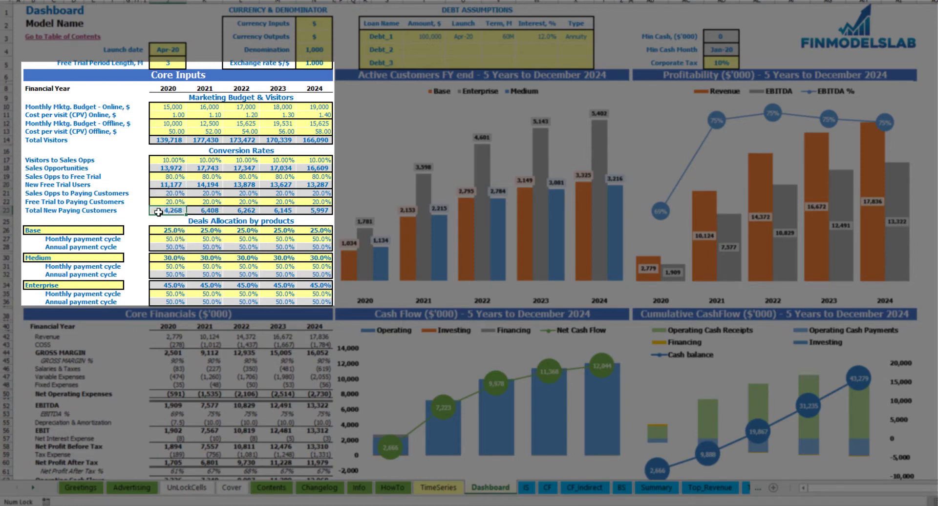
click(166, 202)
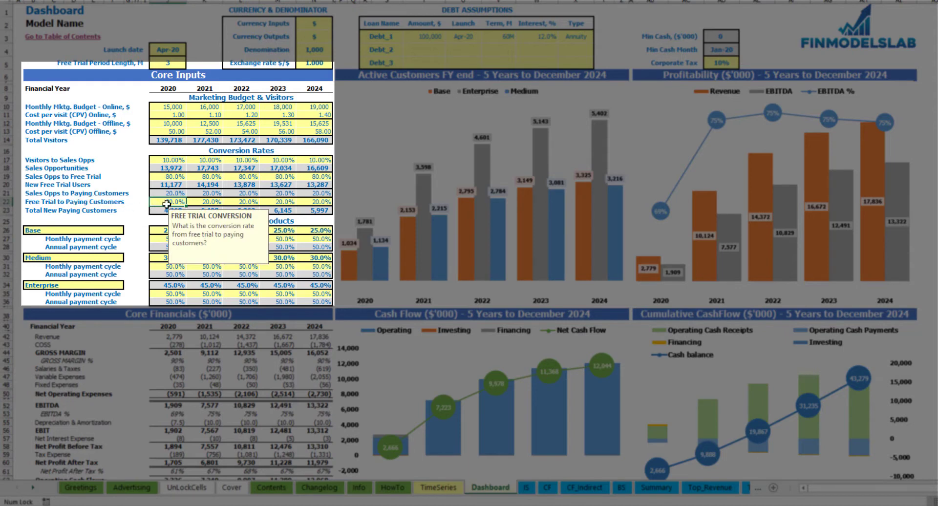
click(172, 61)
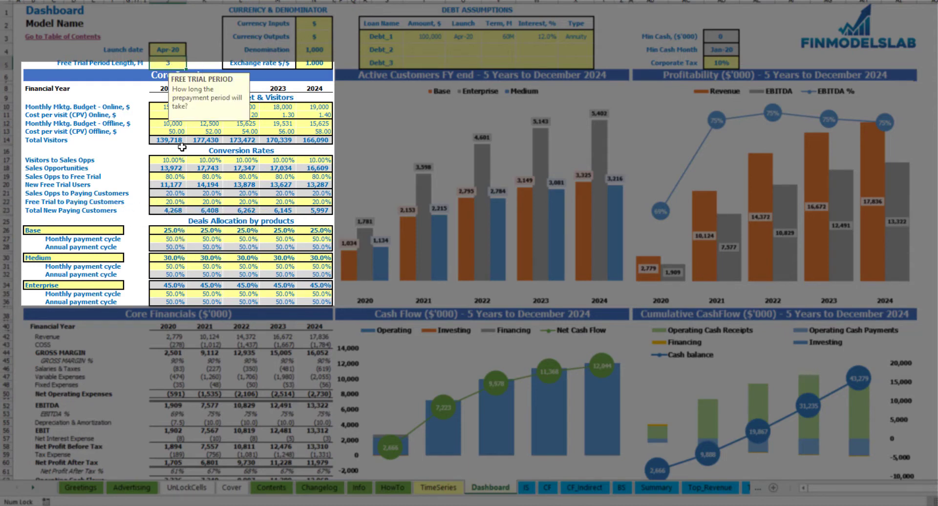
Set the free trial to paying customers conversion rate to 10% for 2020 and copy it across 2021 to 2024
click(182, 203)
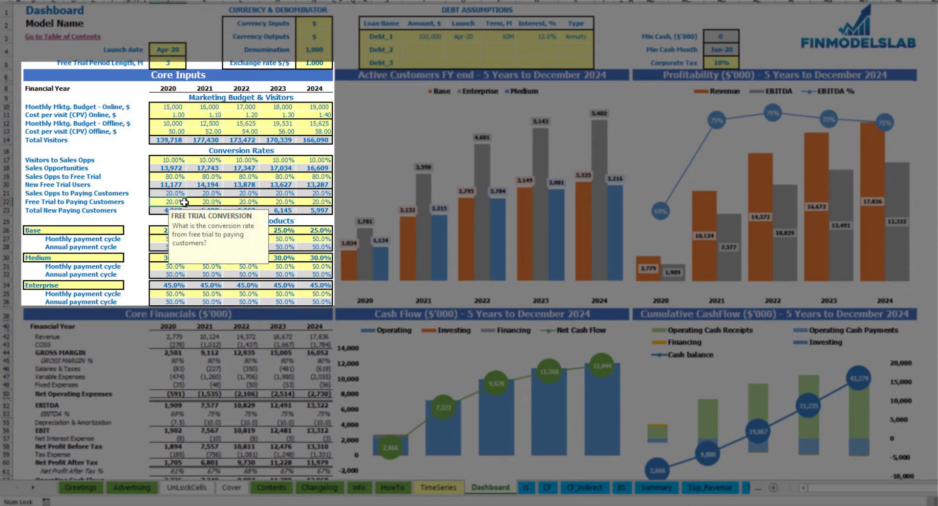
text(10)
key(ctrl+Return)
key(ctrl+c)
key(Right)
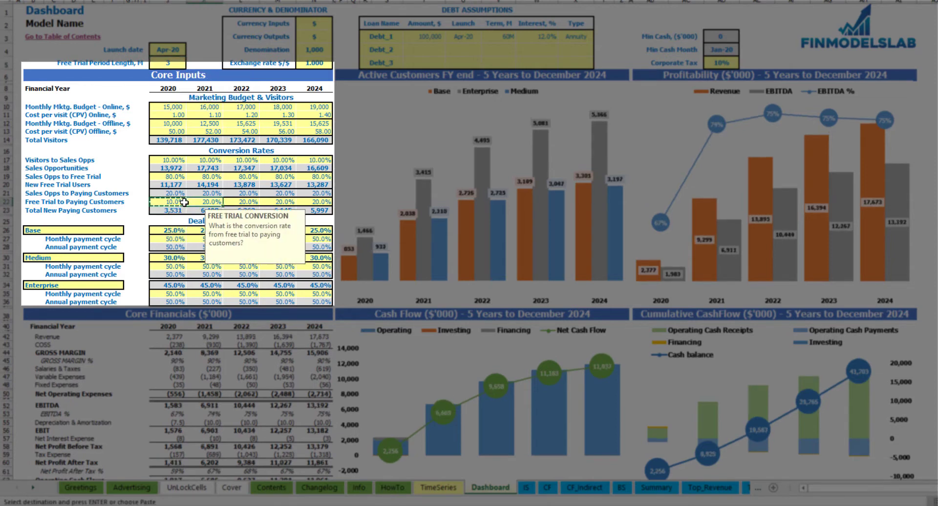
key(shift+Right)
key(shift+Right)
key(shift+Right)
key(ctrl+v)
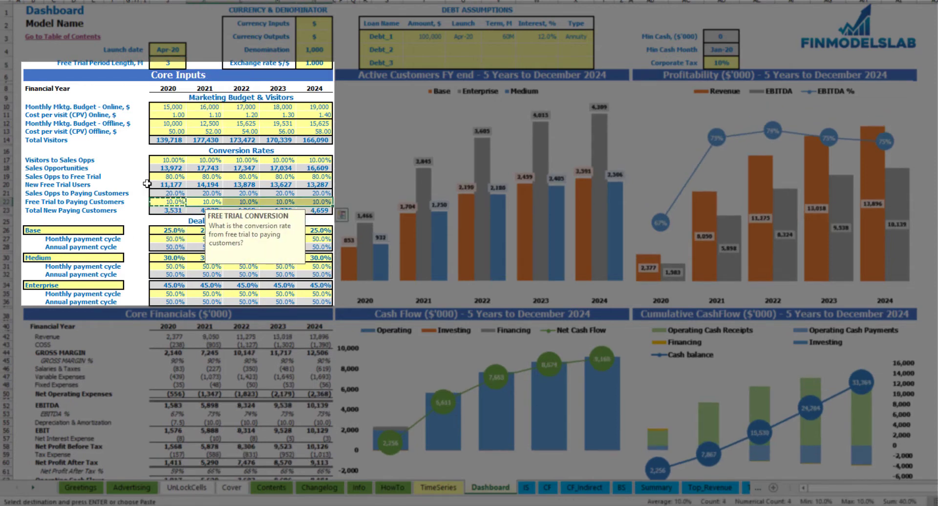
Examine the 2020 sales opportunities, free trial users and paying customer rates, and the total new paying customers for 2020 to 2024
click(145, 185)
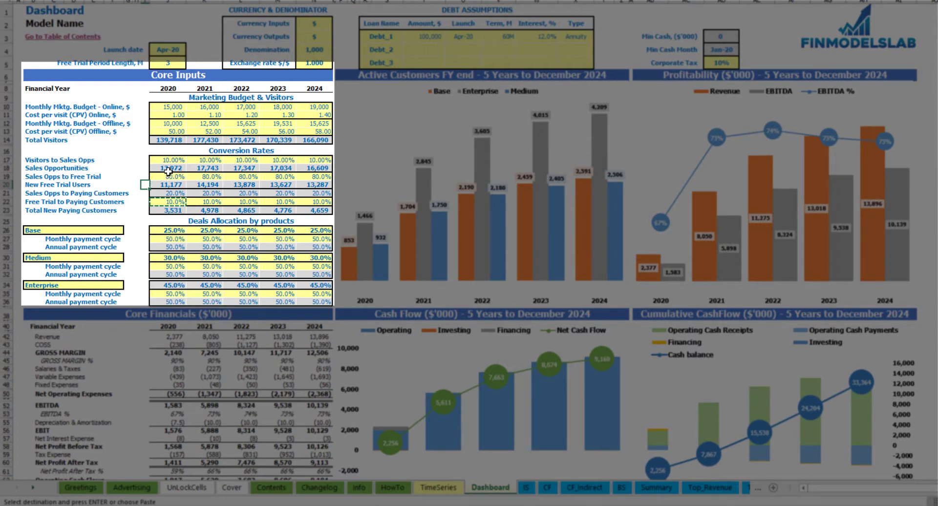
click(168, 170)
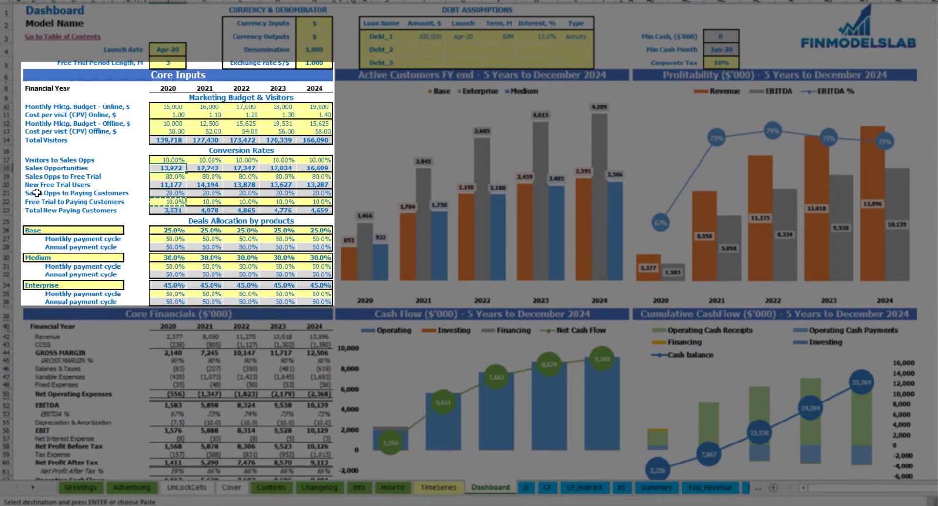
click(177, 193)
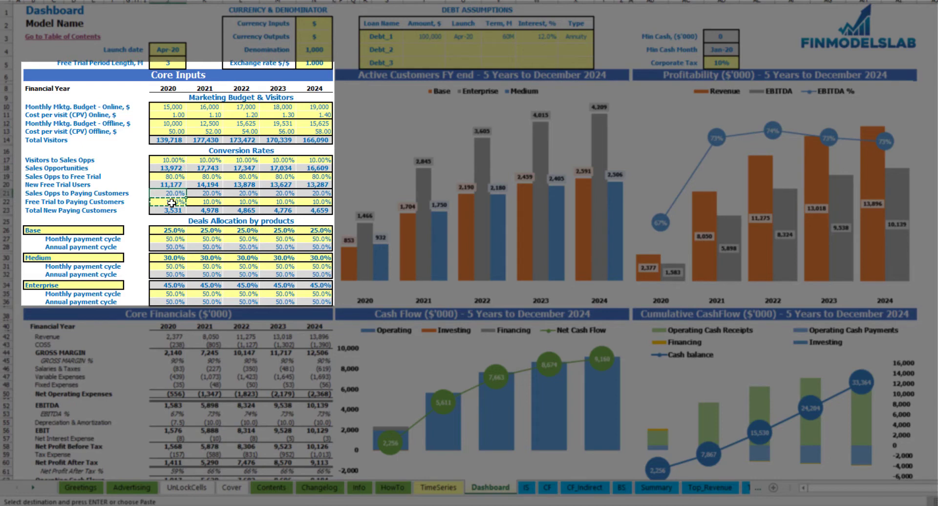
click(172, 203)
click(173, 185)
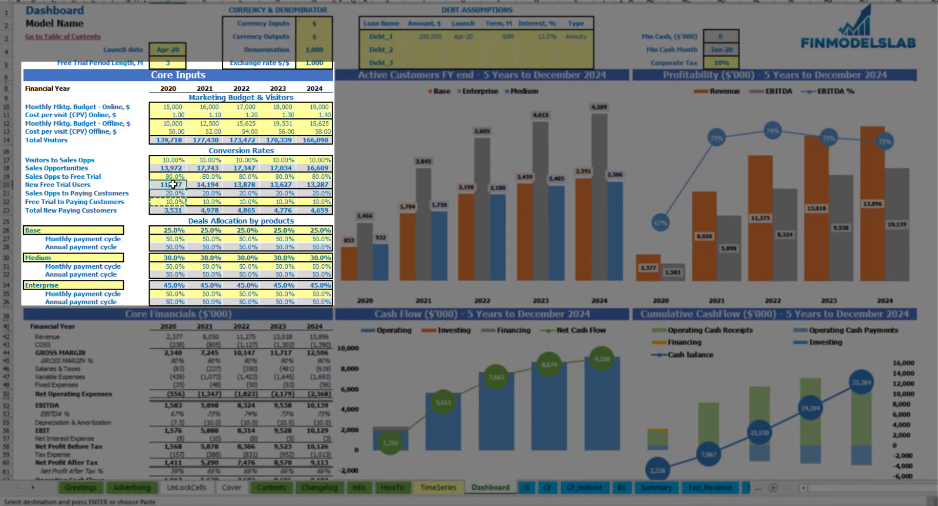
click(177, 210)
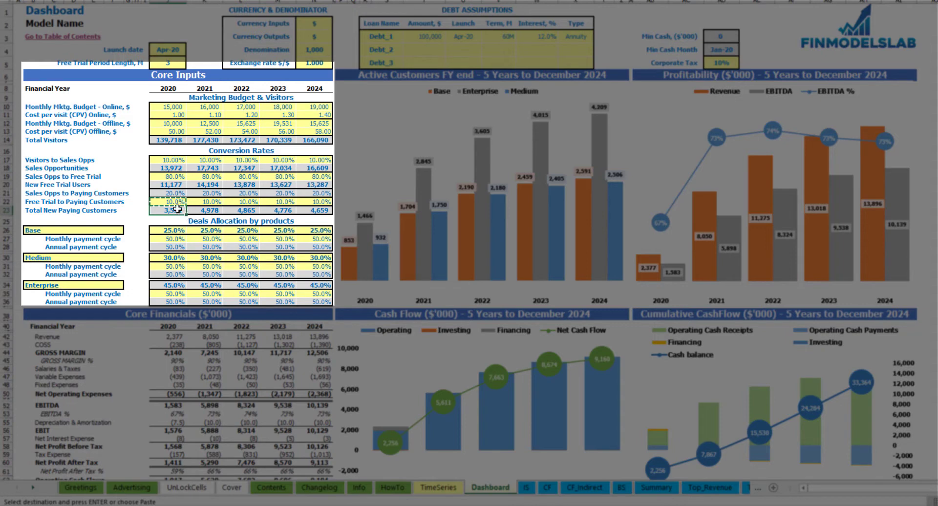
click(245, 210)
drag(183, 209, 318, 211)
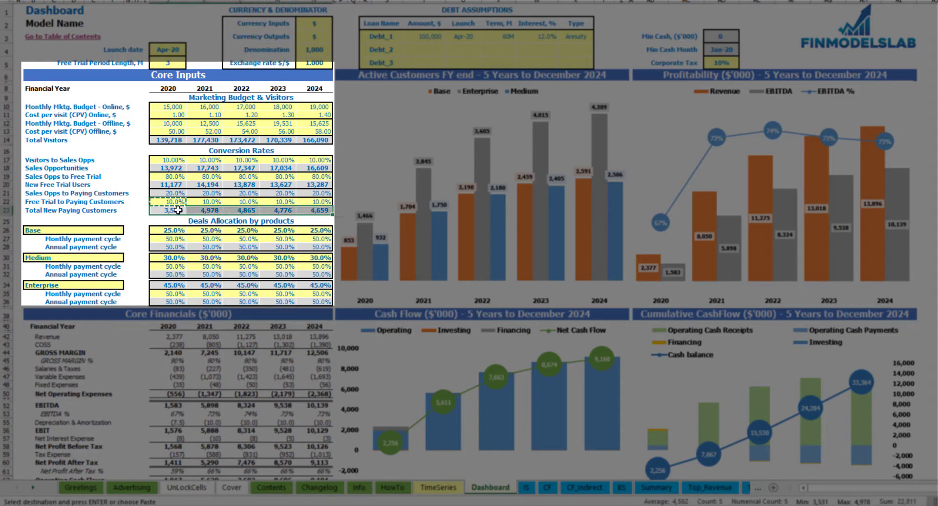
drag(179, 211, 309, 210)
Review the three offering names under deals allocation by products and rename the Enterprise offering as Pro
click(52, 230)
click(52, 258)
click(46, 285)
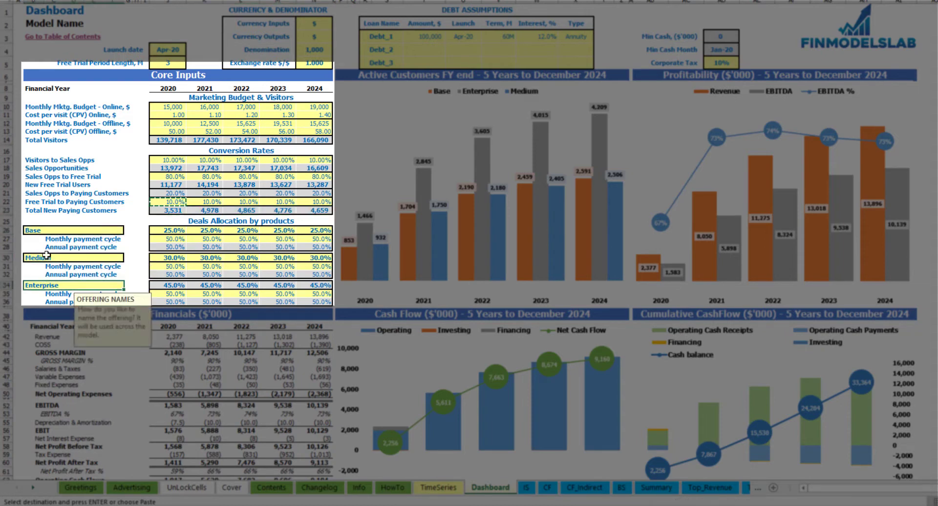
click(37, 219)
click(35, 287)
text(Pro)
key(Return)
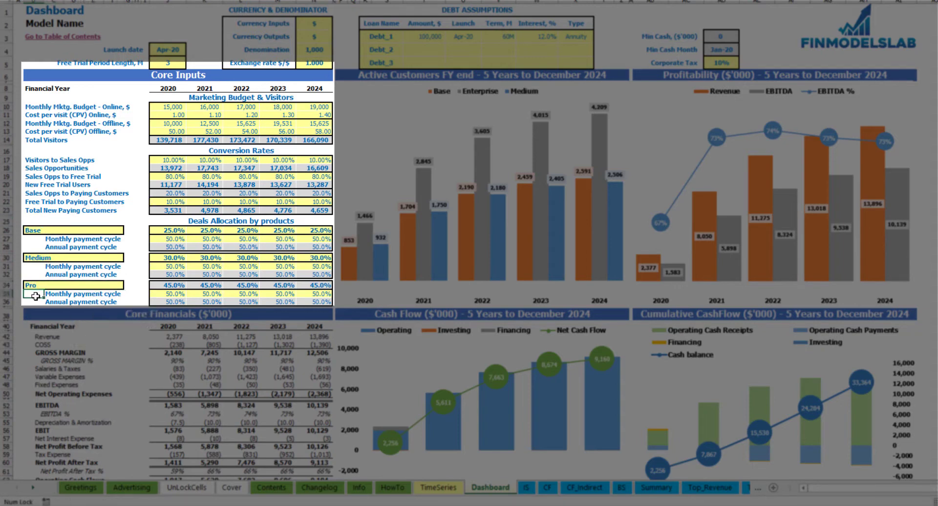
Examine the 2020 new customer allocation percentages for the Base, Medium and Pro offerings
click(94, 259)
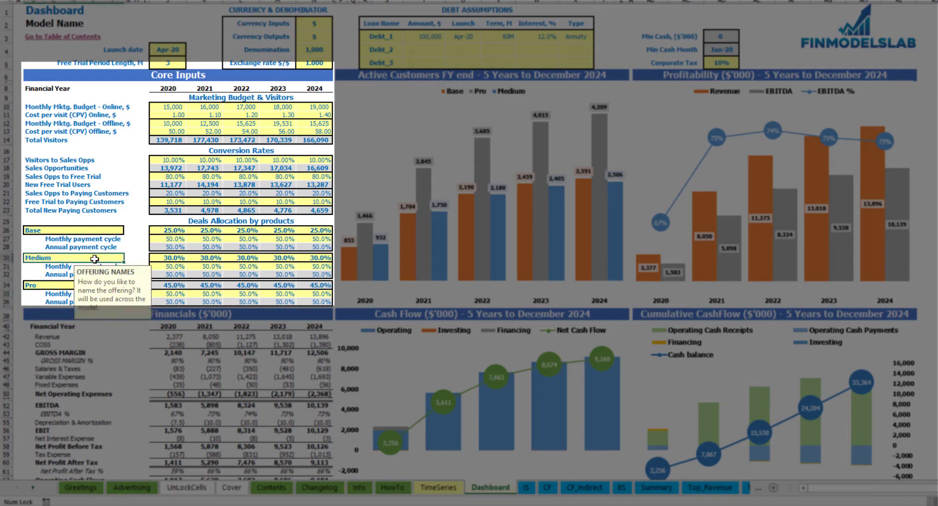
click(143, 221)
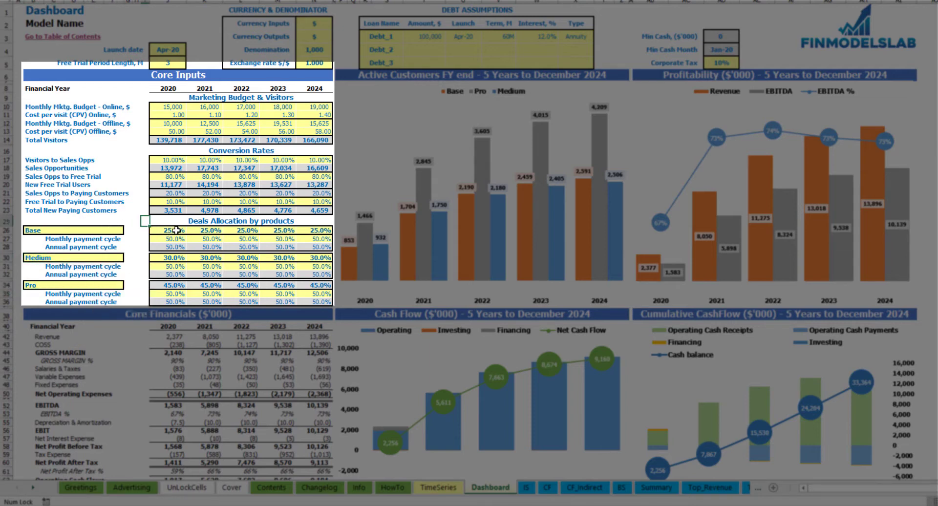
click(176, 231)
click(160, 257)
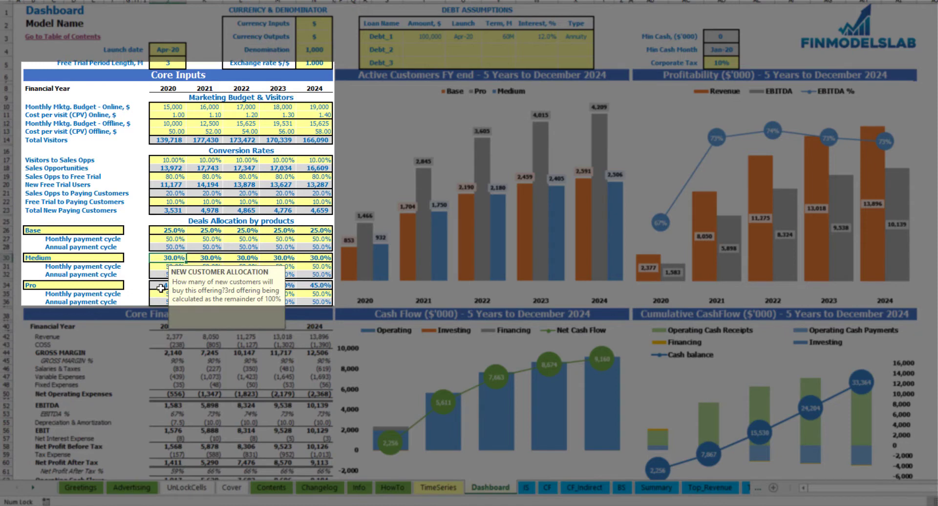
click(161, 286)
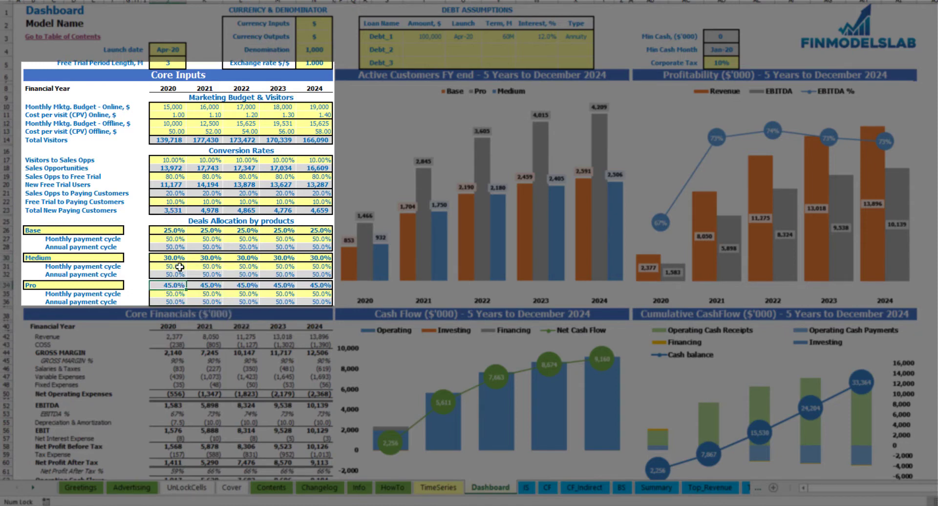
Clear the Base offering's new customer allocation percentages for 2020 to 2024
drag(165, 232, 309, 229)
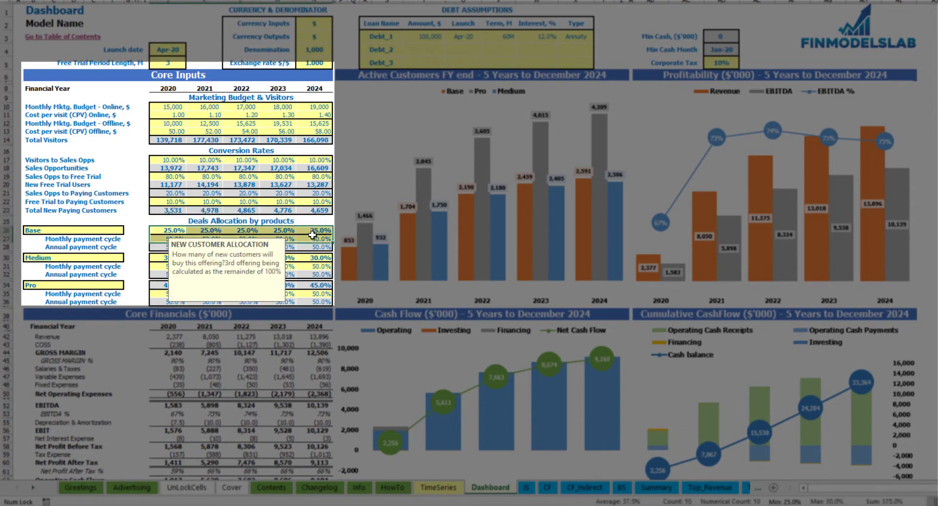
key(Delete)
click(138, 222)
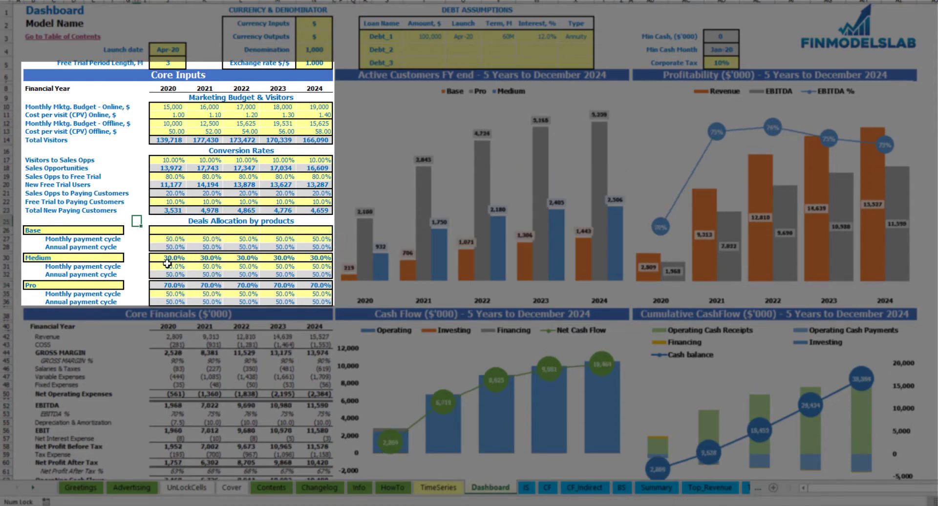
Set the Medium offering's new customer allocation to 40% for 2020 and copy it across 2021 to 2024
click(166, 258)
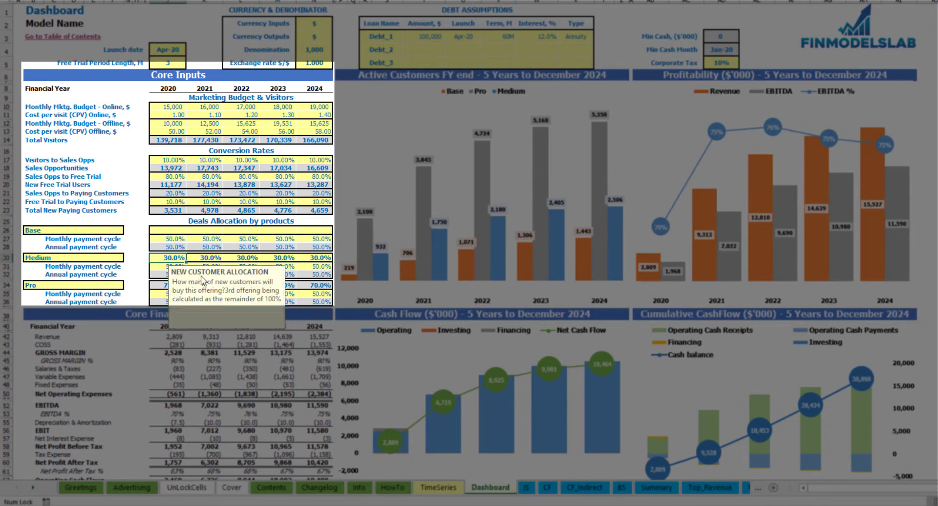
text(40)
key(Return)
key(Up)
key(ctrl+c)
key(Right)
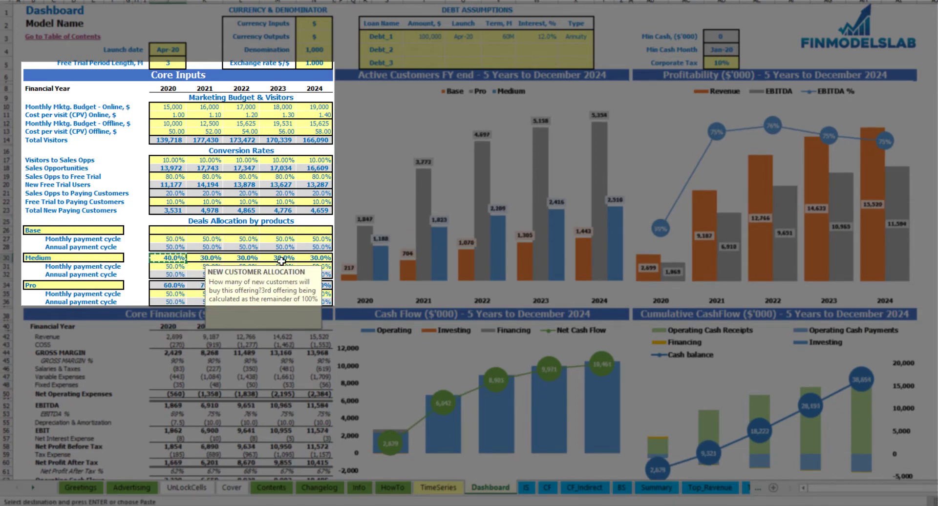
key(ctrl+shift+Right)
key(ctrl+v)
click(158, 285)
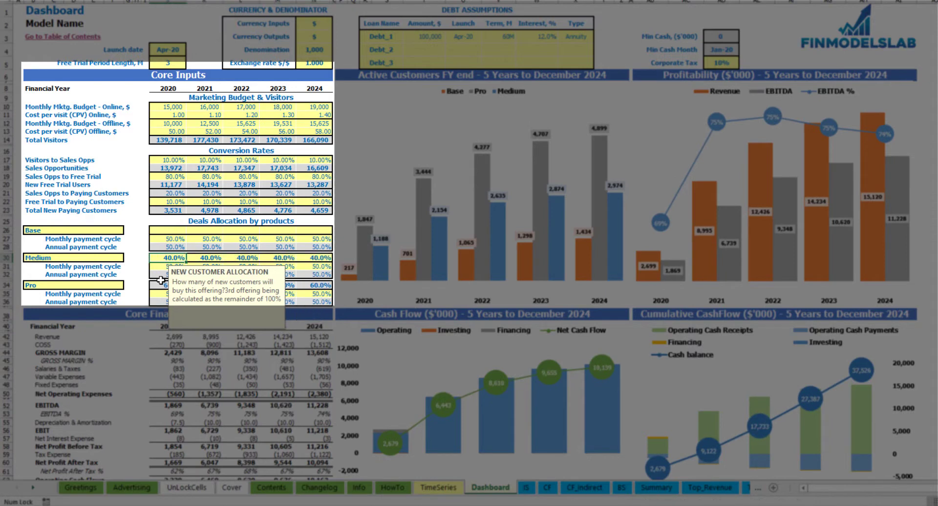
key(Escape)
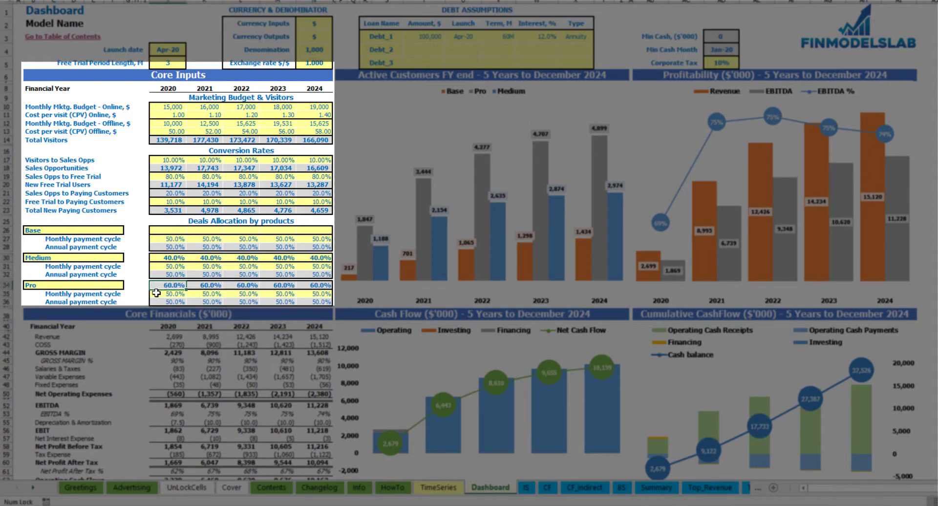
Set the Base offering's new customer allocation to 10% for 2020 and copy it across 2021 to 2024
click(167, 233)
text(10)
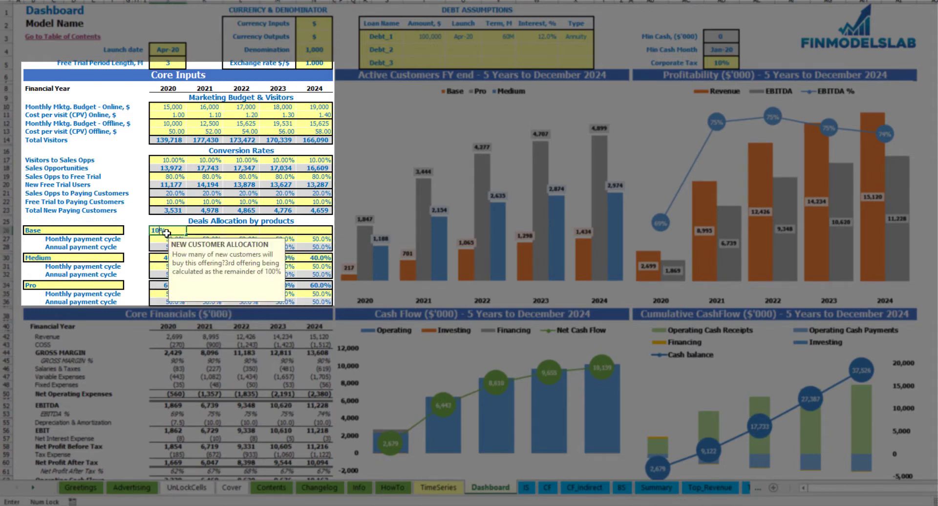
key(Return)
key(Up)
key(ctrl+c)
key(Right)
key(shift+Right)
key(shift+Right)
key(shift+Right)
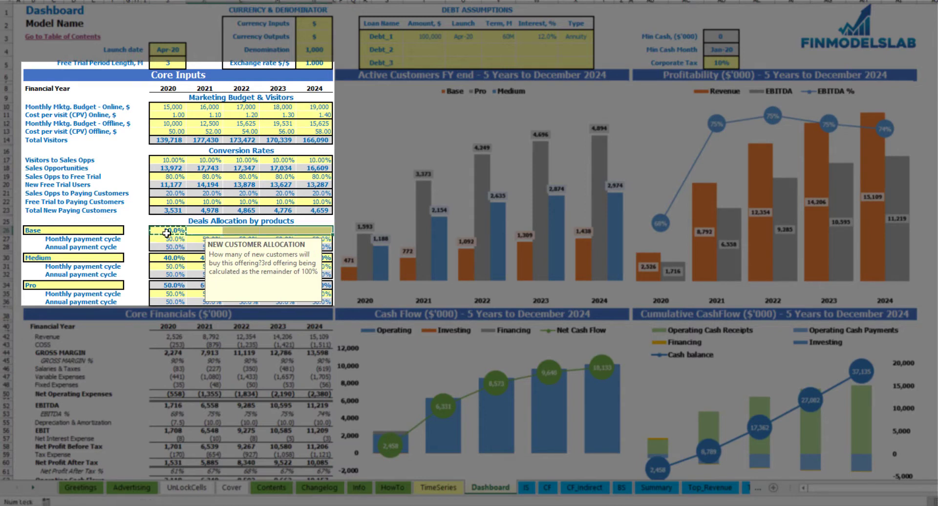
key(ctrl+v)
click(173, 258)
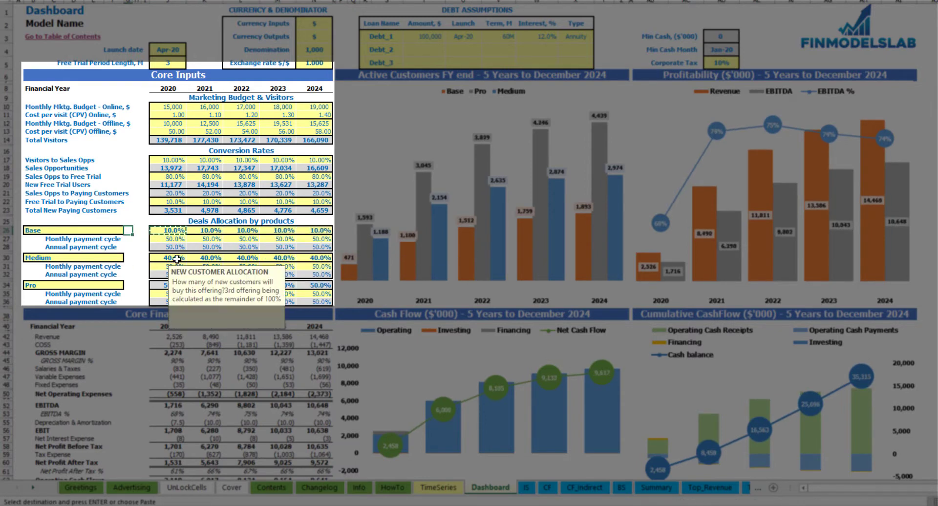
click(162, 286)
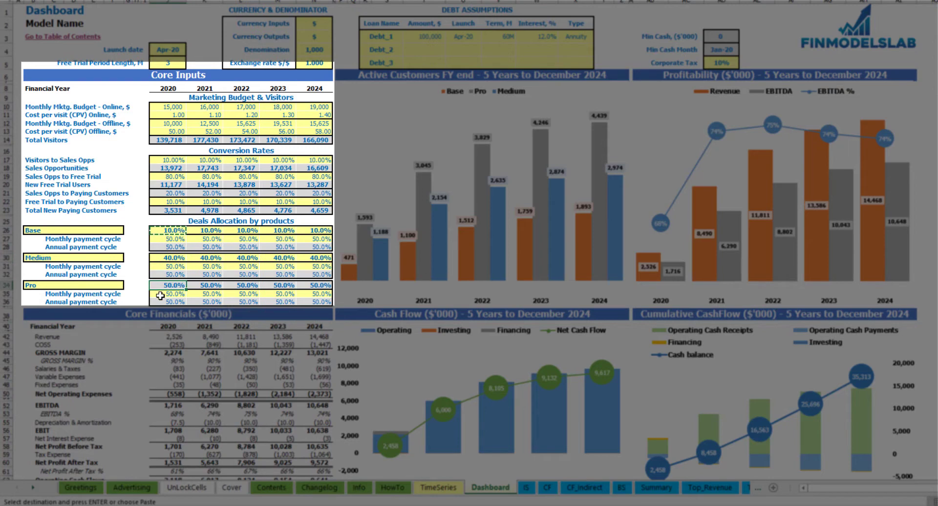
Try a 90% Base allocation for 2020 and check its effect on the calculated Pro allocation
click(174, 233)
text(90)
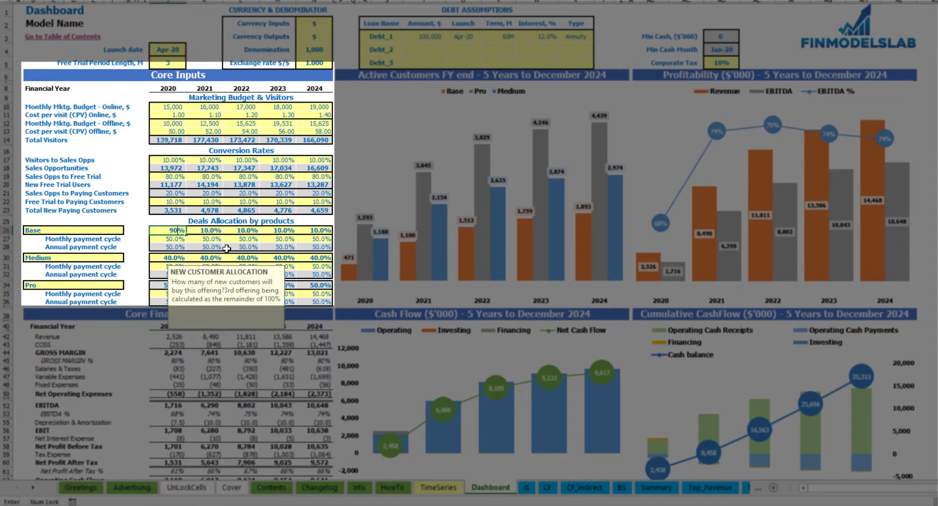
key(Return)
click(169, 259)
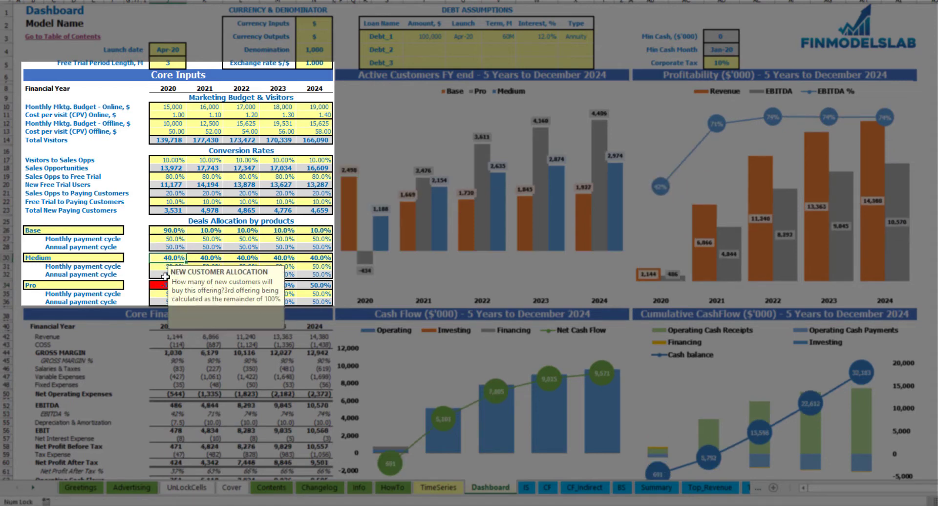
click(157, 286)
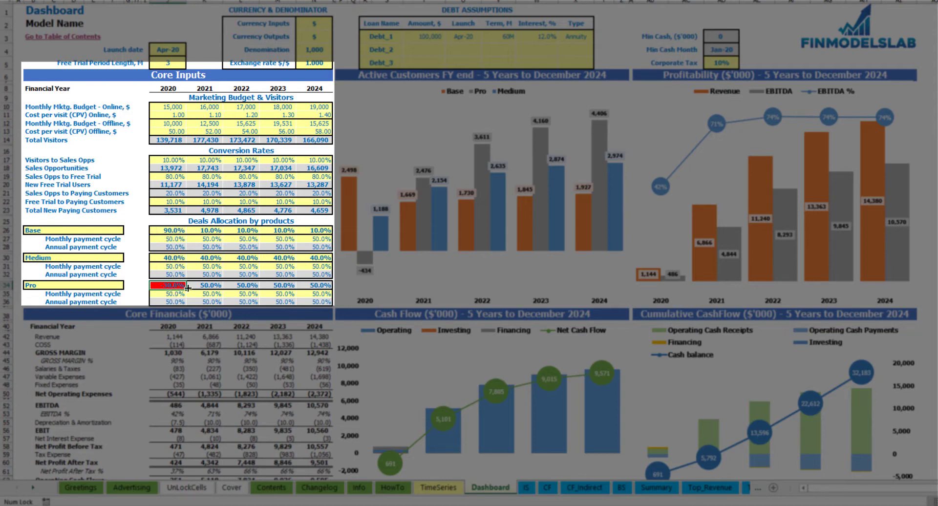
Set the Base offering's 2020 new customer allocation back to 10%
click(168, 231)
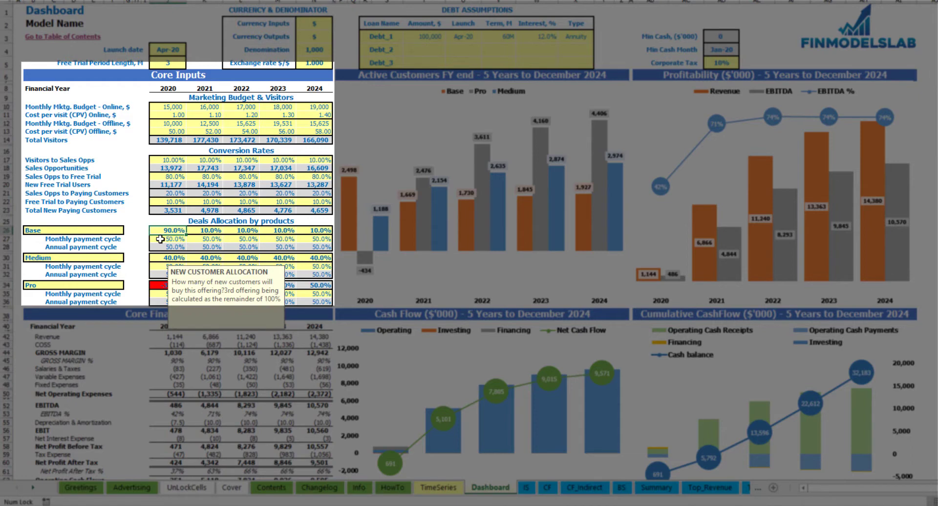
text(10)
key(Return)
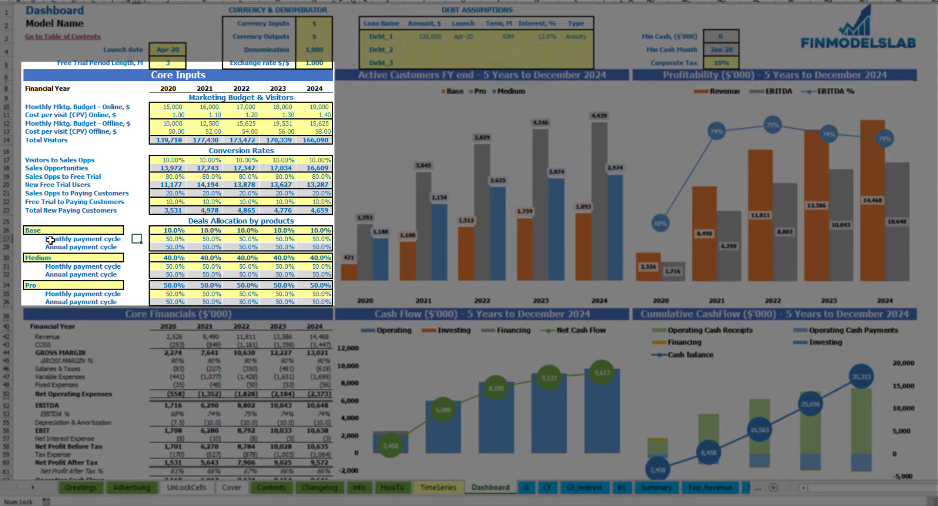
Set the Base offering's monthly payment cycle shares to 35%, 40%, 45%, 50% and 55% for 2020 to 2024
drag(172, 239, 313, 240)
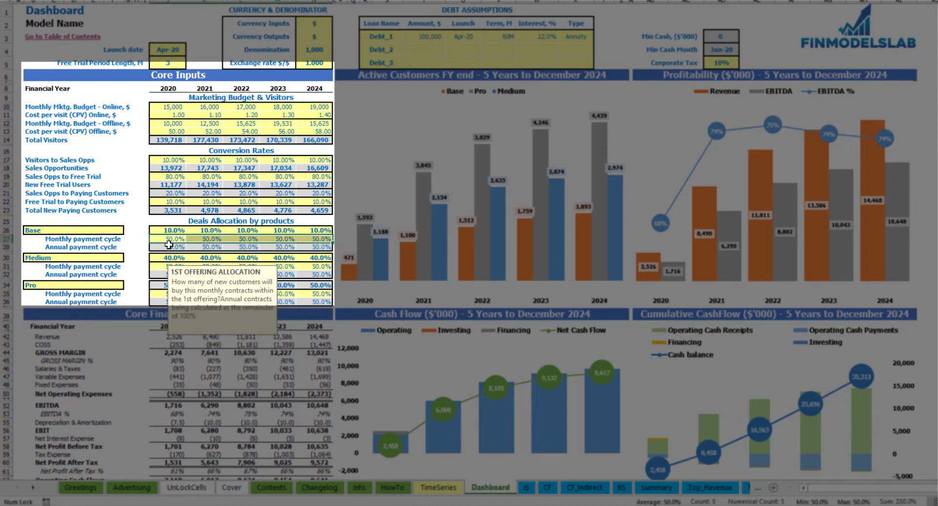
drag(169, 247, 307, 246)
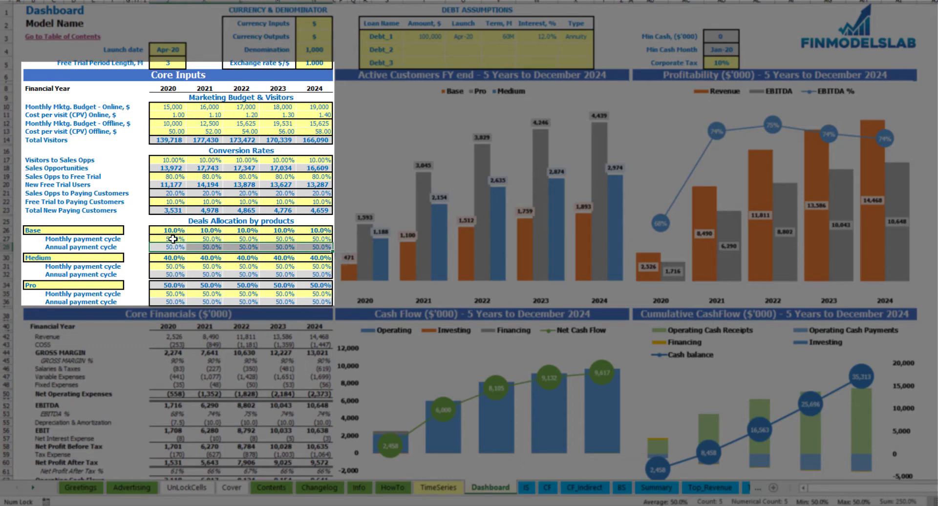
click(144, 239)
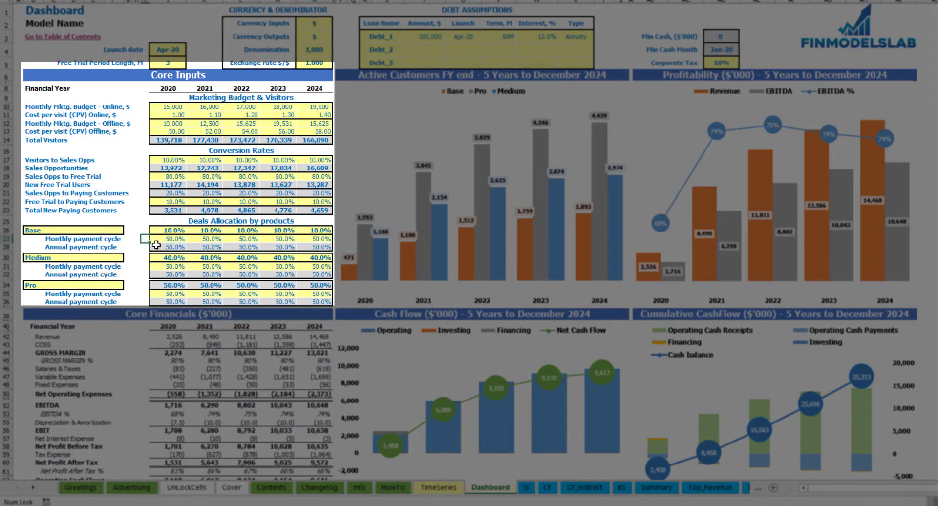
click(167, 240)
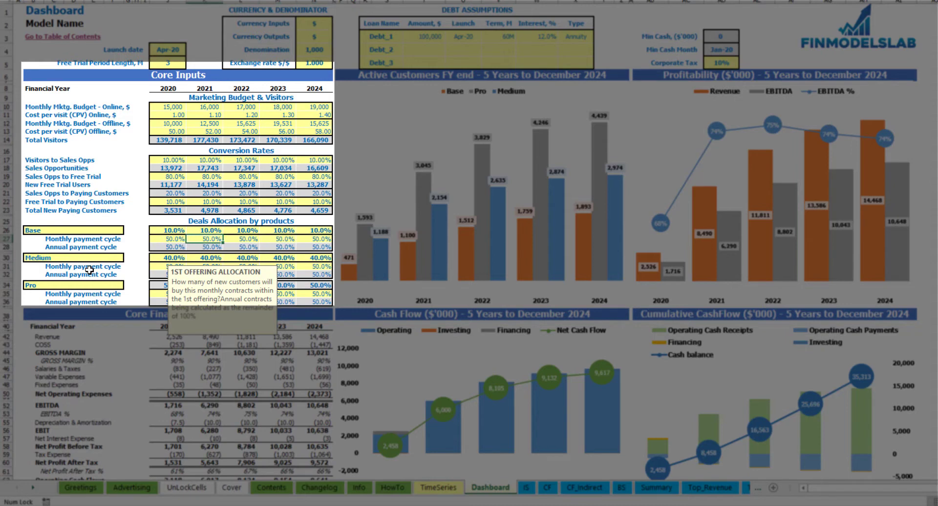
text(35)
key(Tab)
text(40)
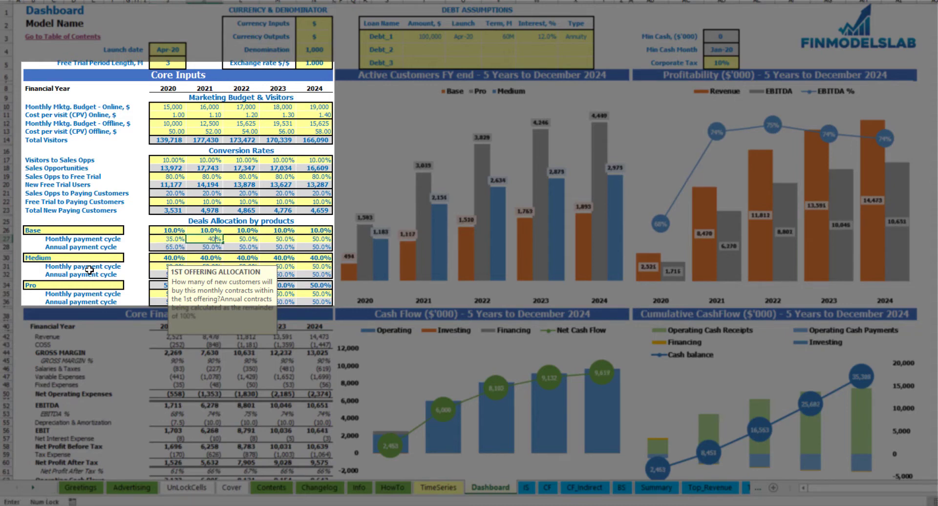
key(Tab)
text(45)
key(Tab)
text(50)
key(Tab)
text(5)
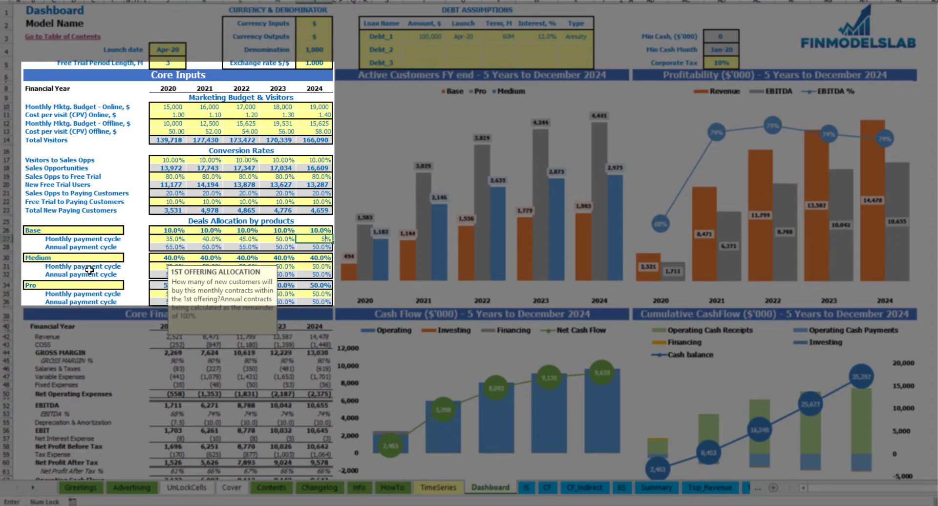
text(5)
click(182, 247)
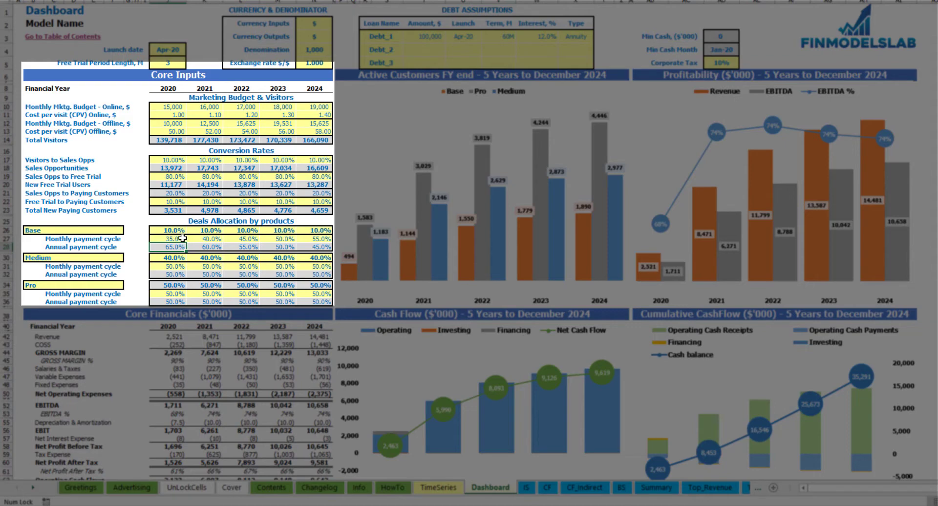
click(182, 239)
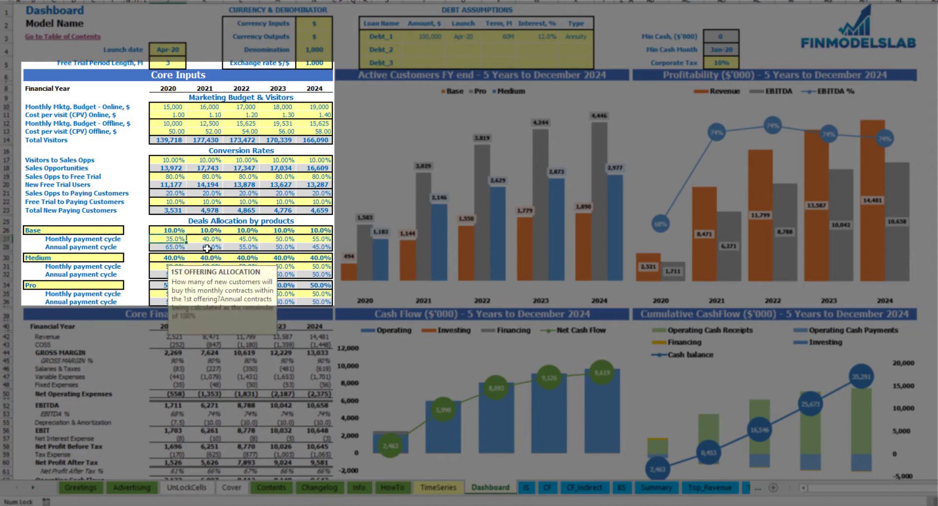
Test a 550% monthly payment cycle share for the Base offering in 2024 and restore it to 55%
click(327, 239)
text(55)
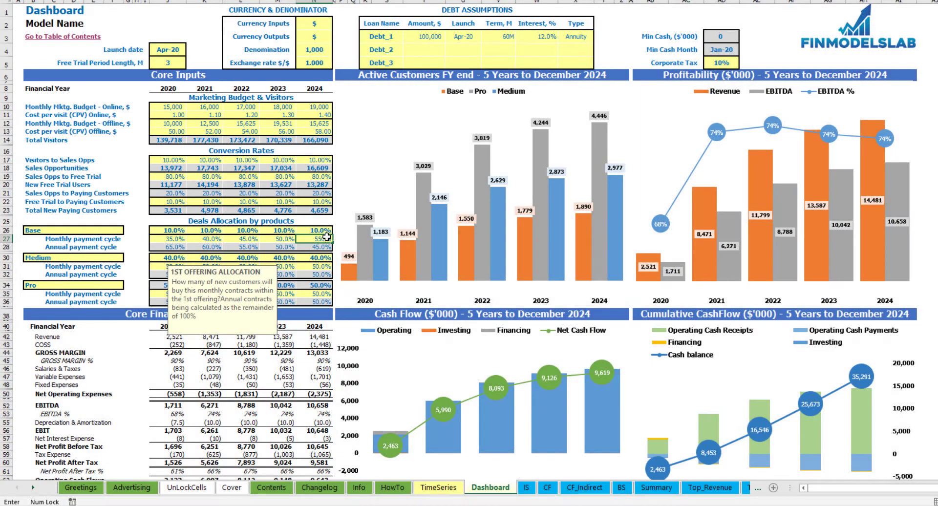
key(Return)
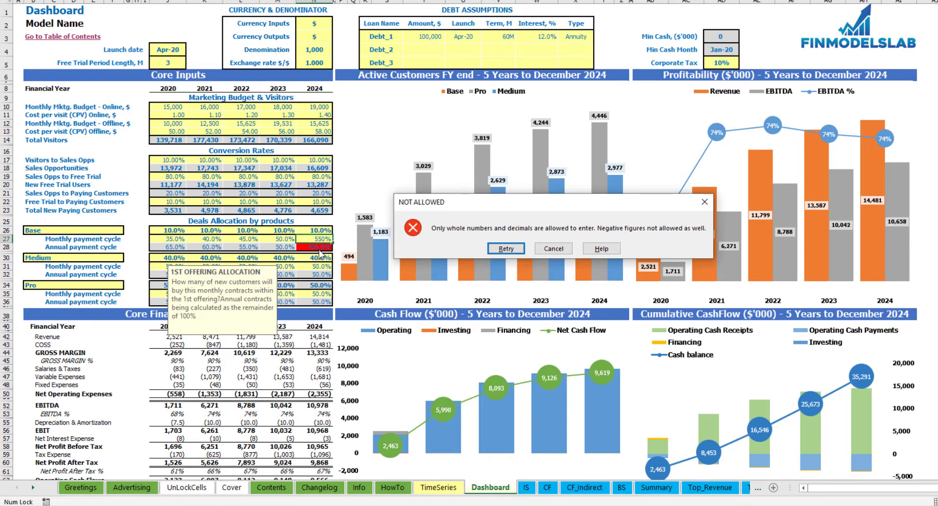
key(Escape)
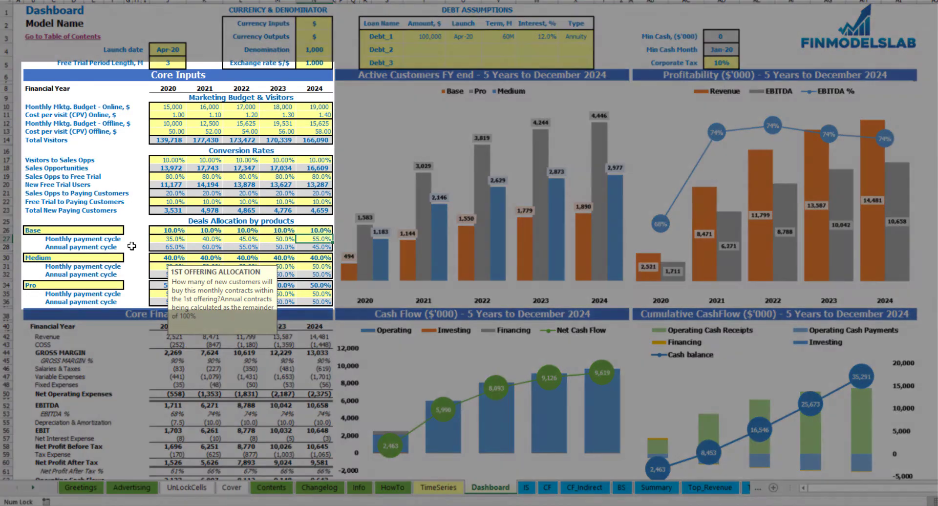
click(131, 246)
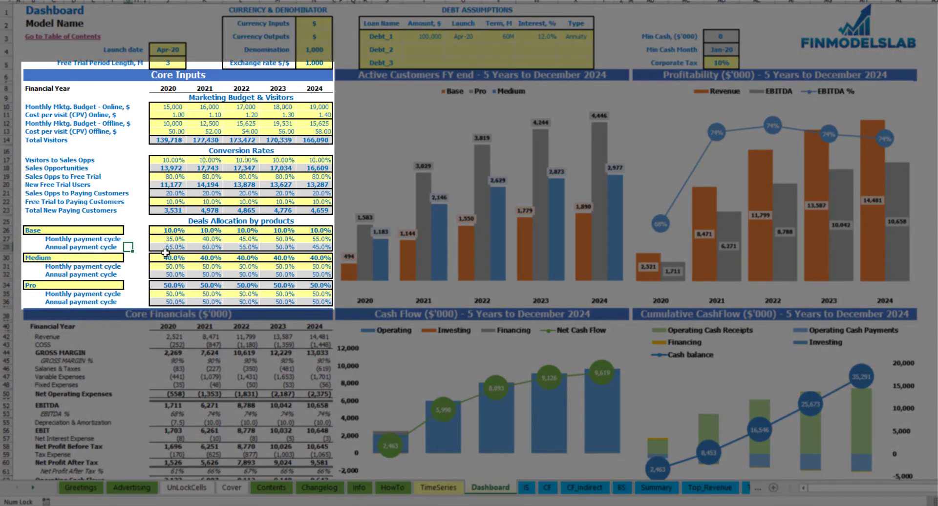
Review the Medium and Pro payment cycle shares and the dashboard's core financials and cash flow charts
drag(161, 266, 325, 271)
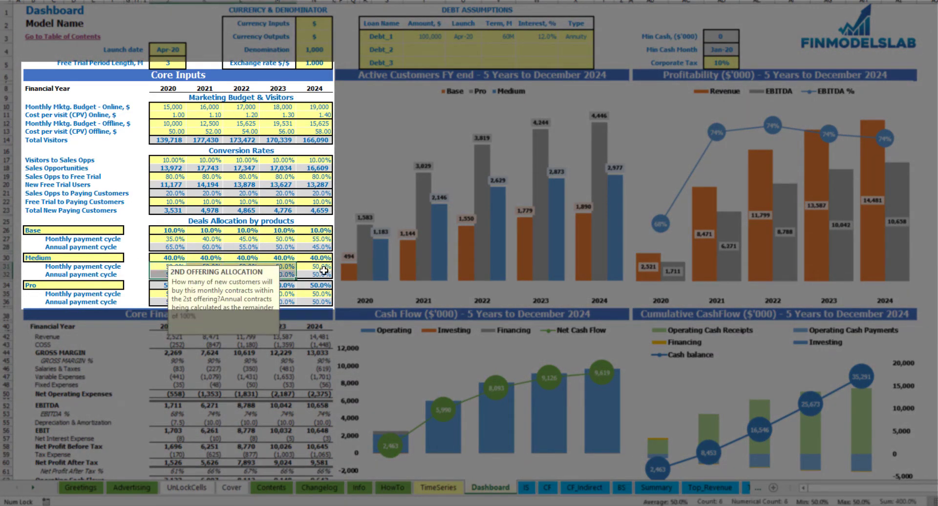
click(136, 273)
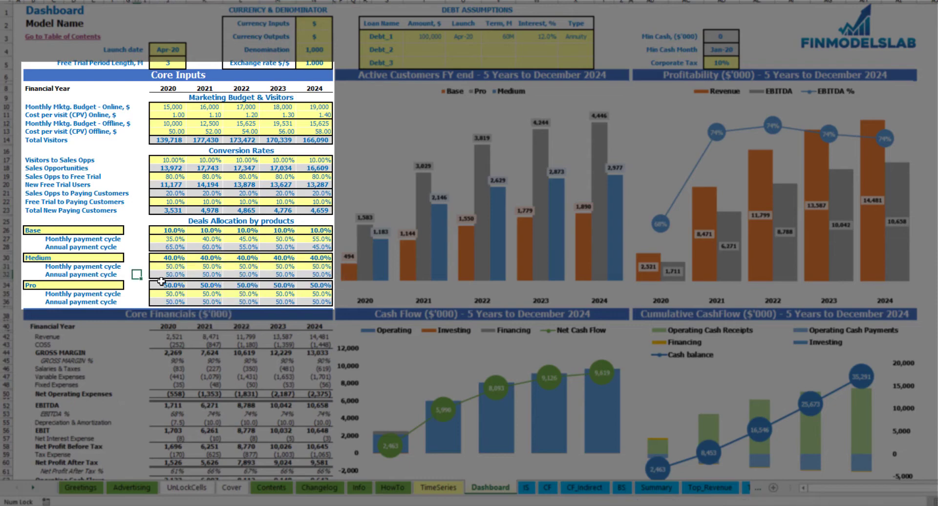
drag(162, 294, 320, 301)
drag(130, 233, 134, 233)
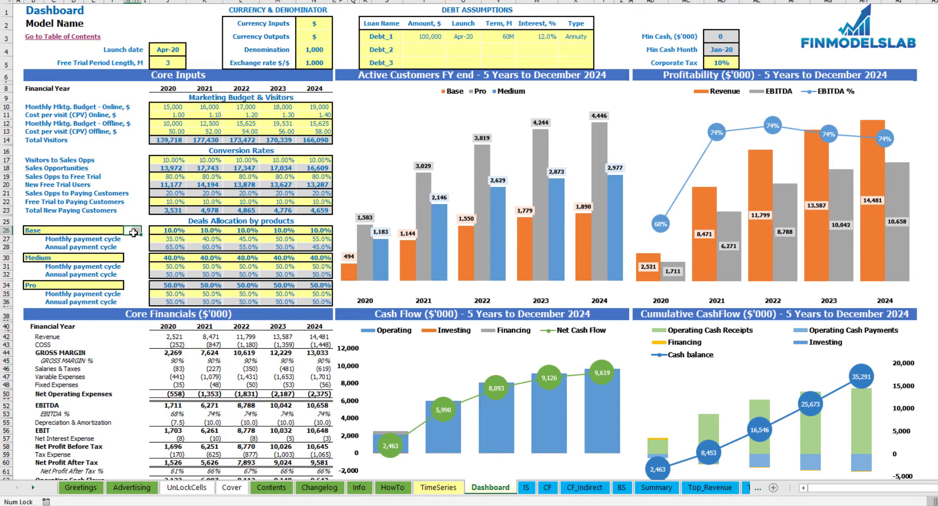
scroll(99, 366, down, 3)
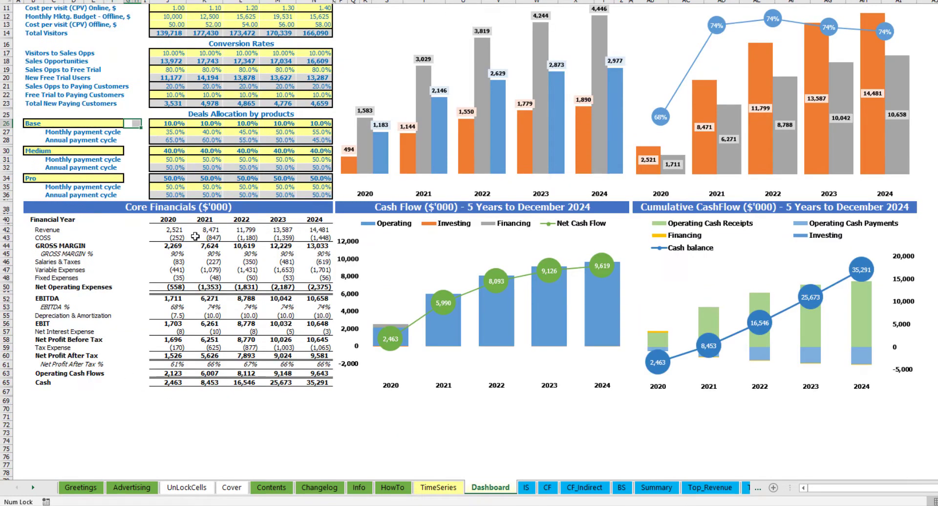
scroll(228, 355, up, 4)
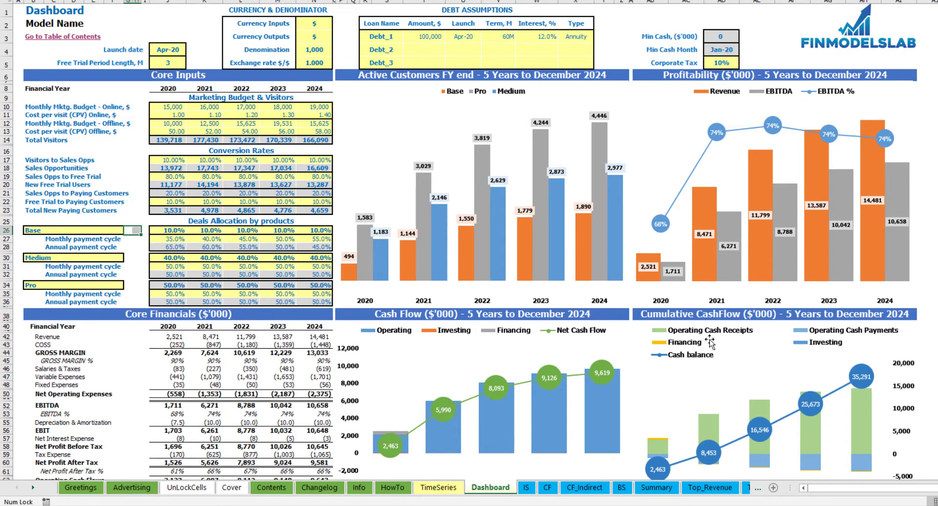
In the Seasonality Setup sheet, set January's marketing seasonality to =1/12 and copy it across February to December
mouse_move(540, 246)
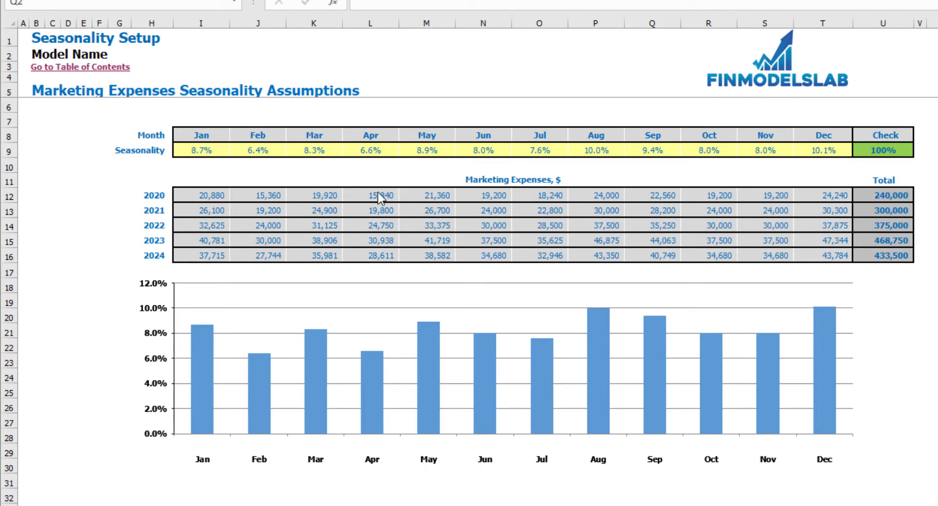
click(220, 150)
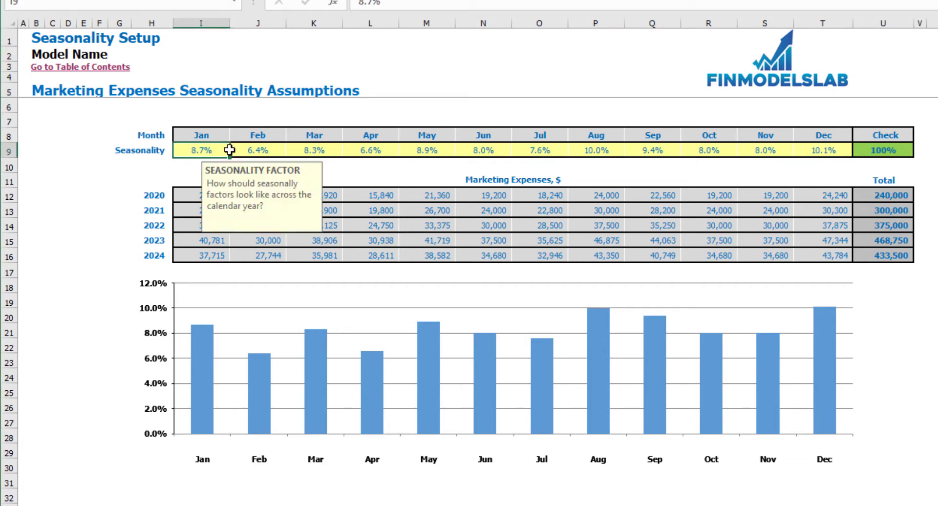
text(=1/12)
key(ctrl+Return)
key(ctrl+c)
key(Right)
key(ctrl+shift+Right)
key(ctrl+v)
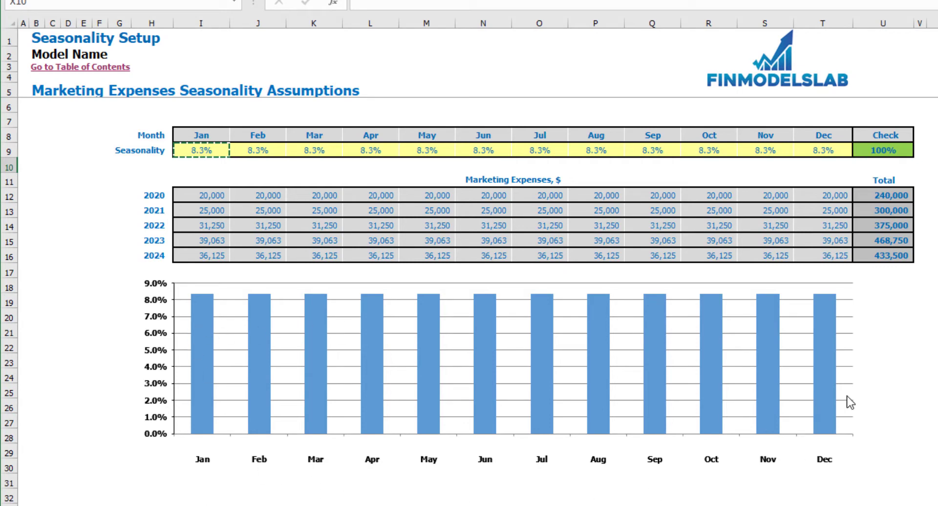
Review the monthly marketing expenses for 2020 and 2021 and January's seasonality factor
drag(222, 197, 810, 195)
drag(189, 211, 810, 213)
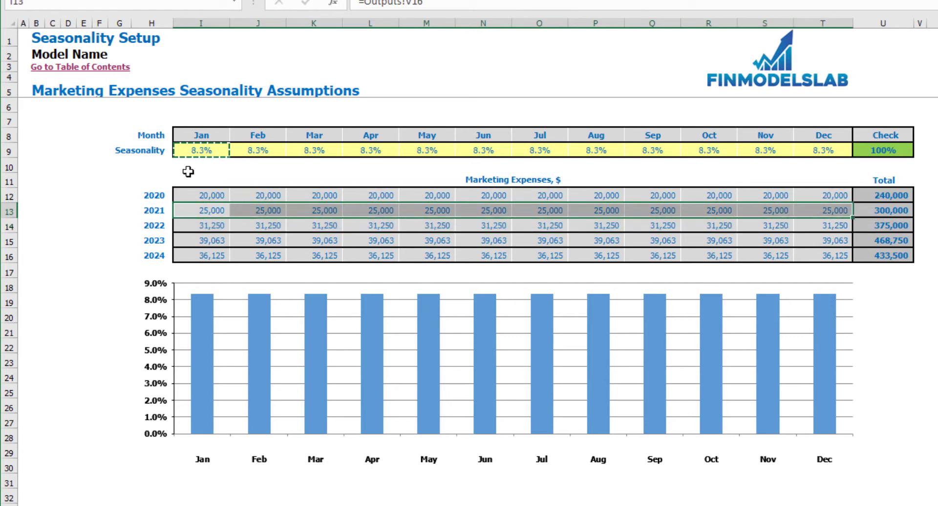
click(208, 153)
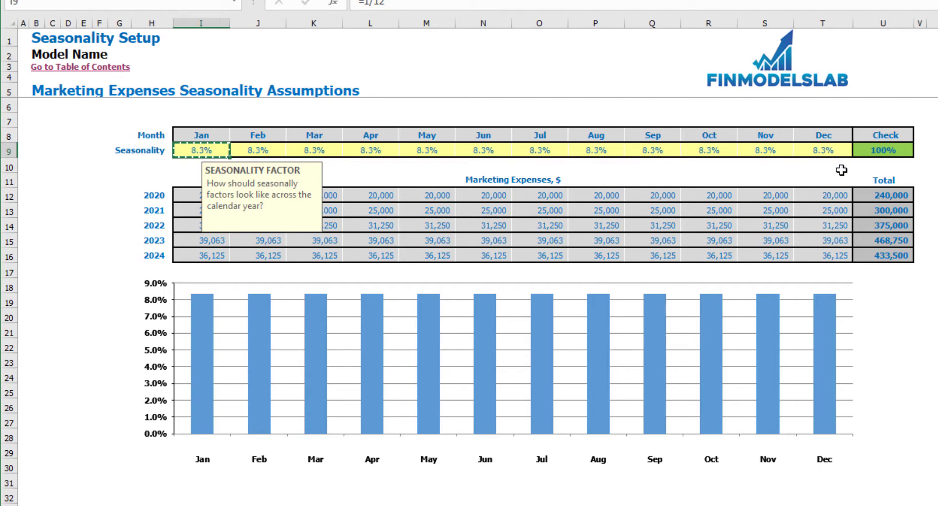
click(408, 105)
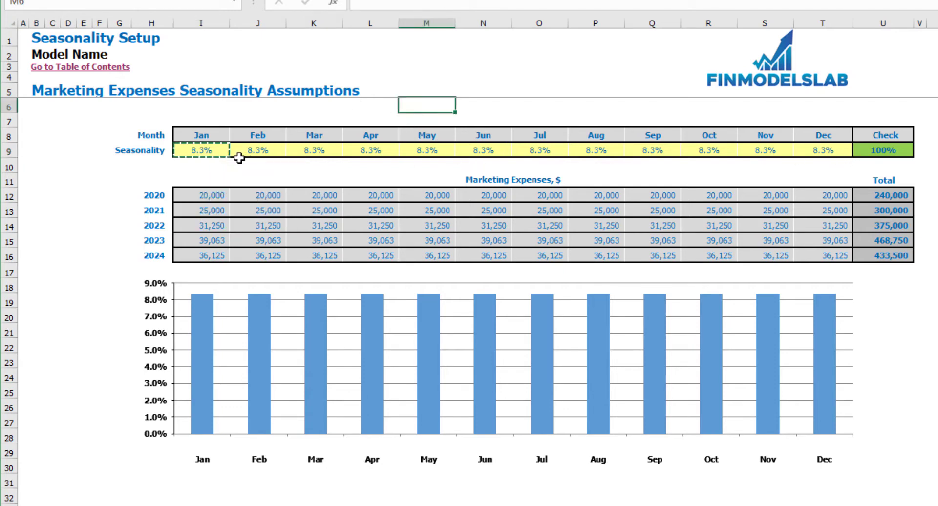
Set the marketing seasonality for January to June to 10%, 15%, 5%, 7%, 8% and 3%
click(224, 152)
text(10)
key(Tab)
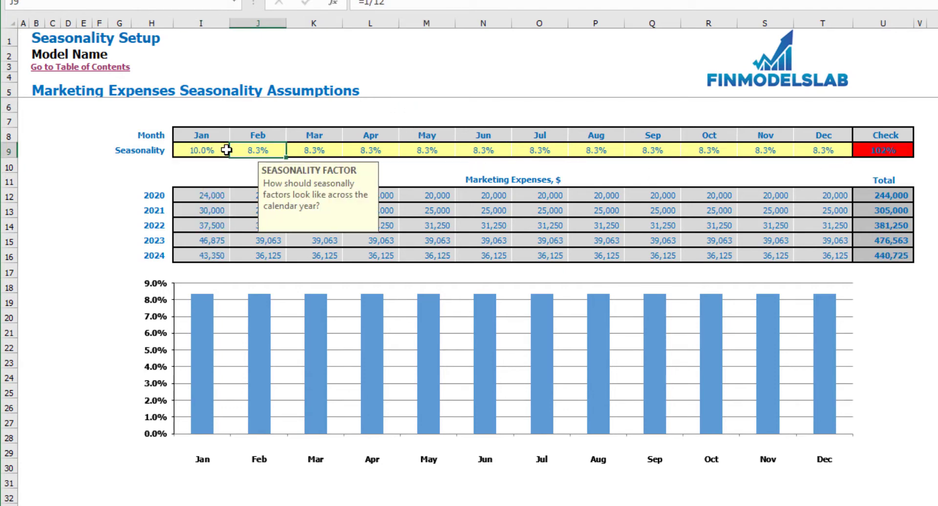
text(15)
key(Tab)
text(5)
key(Tab)
text(7)
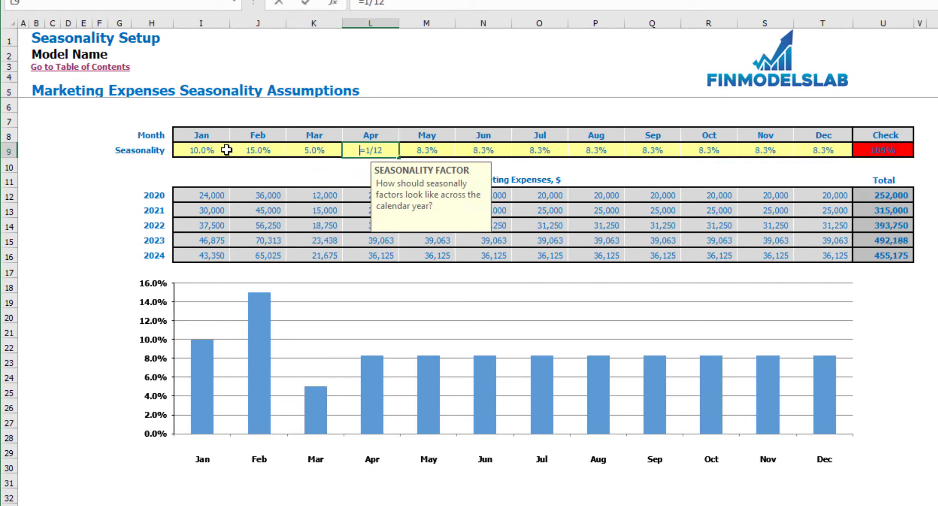
key(Tab)
text(8)
key(Tab)
text(3)
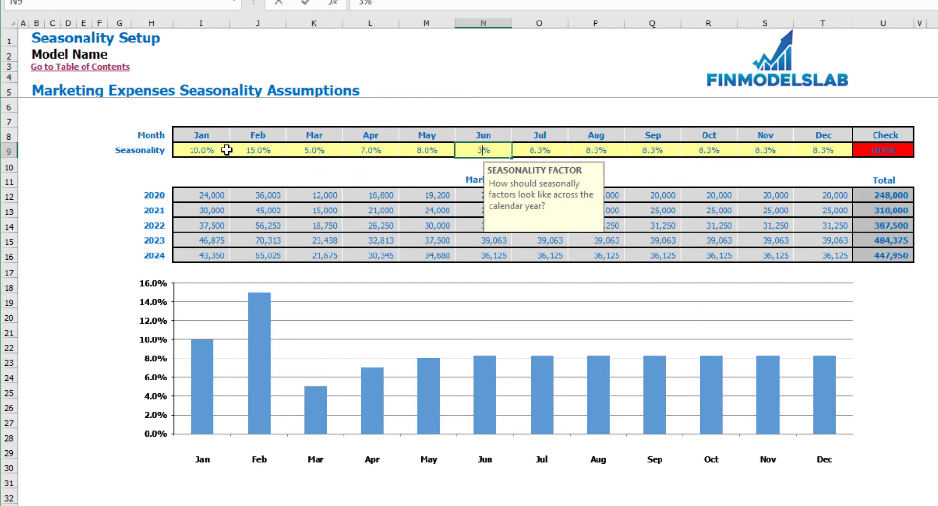
key(Tab)
Set the marketing seasonality for July to December to 2%, 5%, 10%, 8%, 7% and 12%
text(2)
key(Tab)
text(5)
key(Tab)
text(10)
key(Tab)
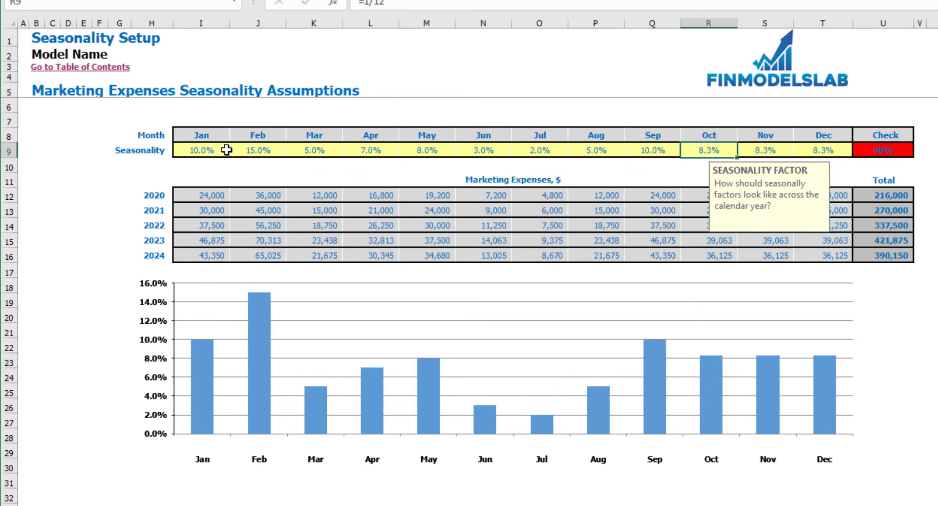
text(8)
key(Tab)
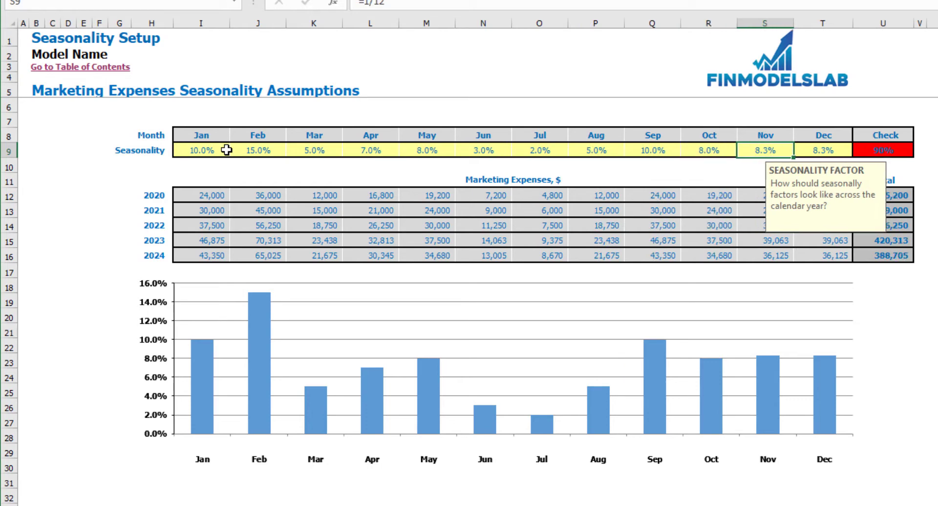
text(7)
key(Tab)
text(12)
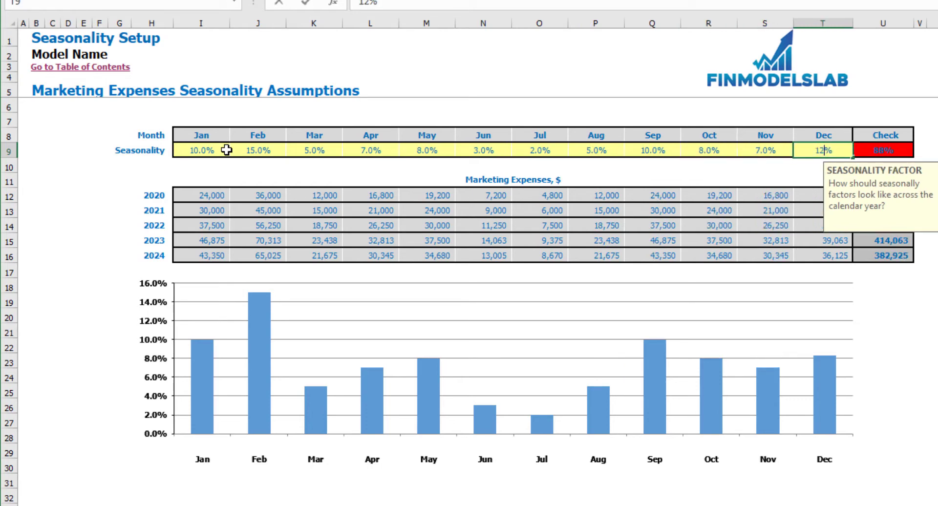
key(Return)
Inspect the seasonality check total, and correct July's seasonality to 6% and June's to 7%
click(896, 146)
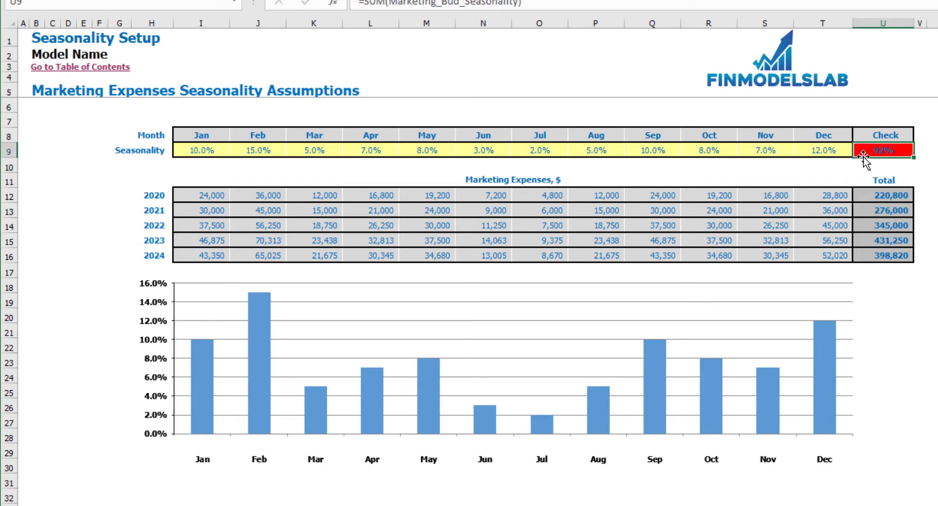
drag(831, 151, 194, 143)
click(880, 149)
click(537, 147)
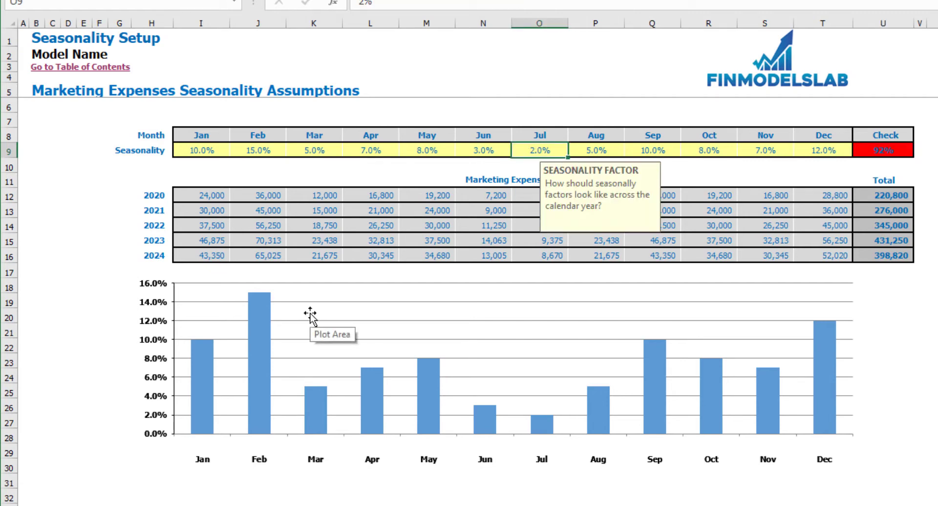
text(6)
key(Return)
key(Up)
key(Left)
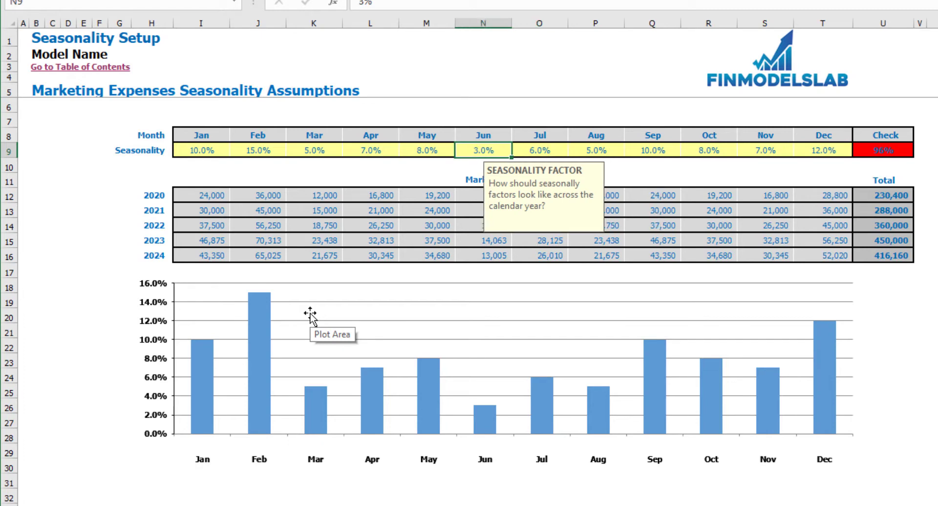
text(7)
key(Return)
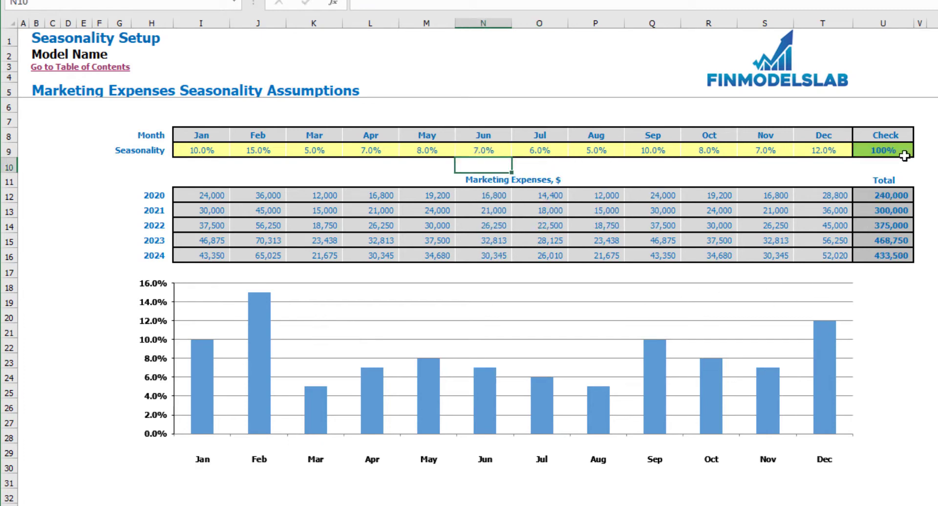
Review the seasonality check, the monthly marketing expenses for 2020 to 2024 and their yearly totals
click(904, 155)
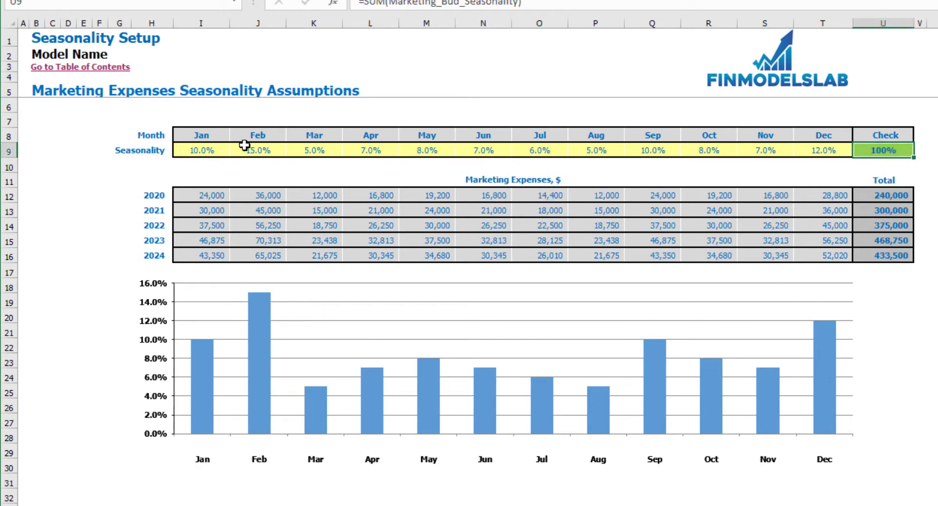
drag(220, 151, 831, 150)
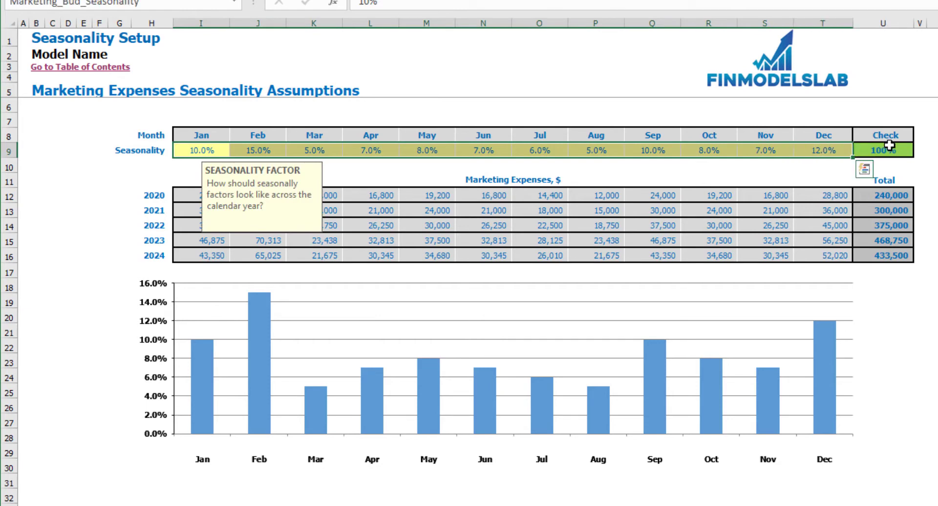
click(890, 145)
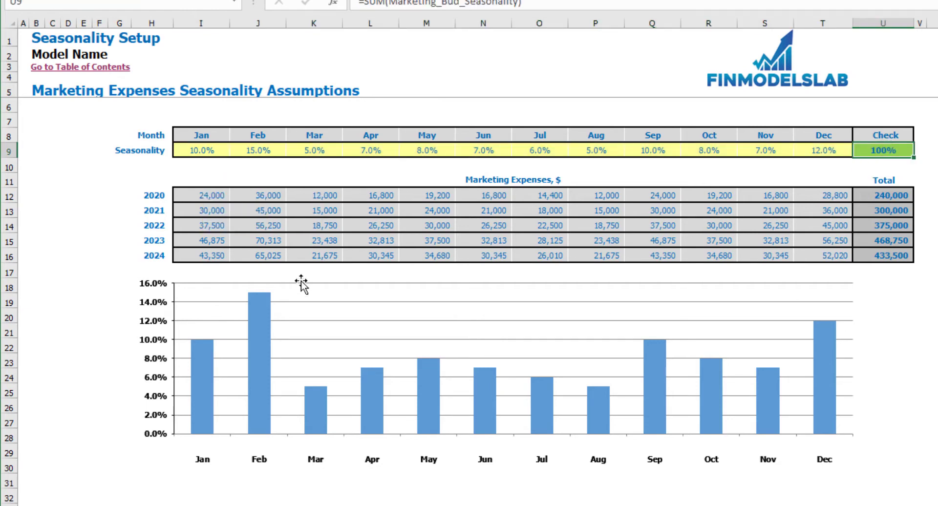
drag(215, 200, 823, 246)
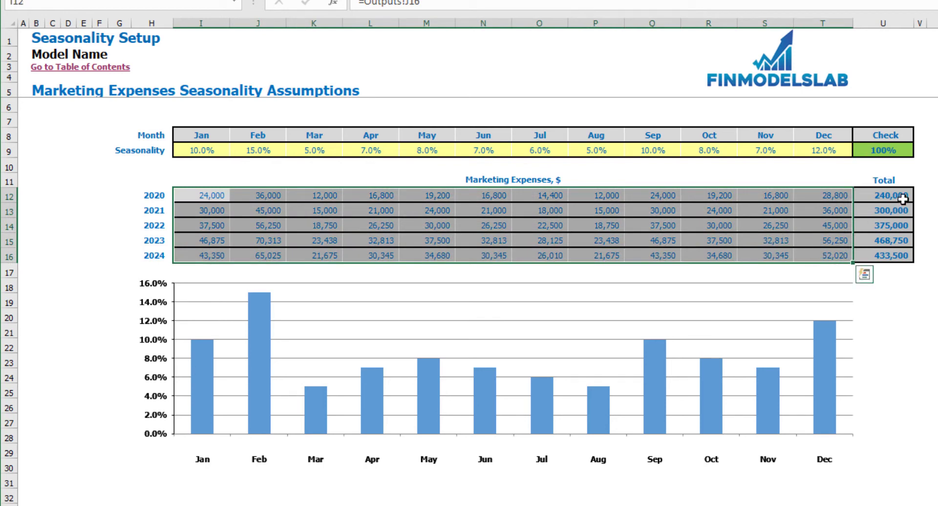
drag(900, 195, 897, 253)
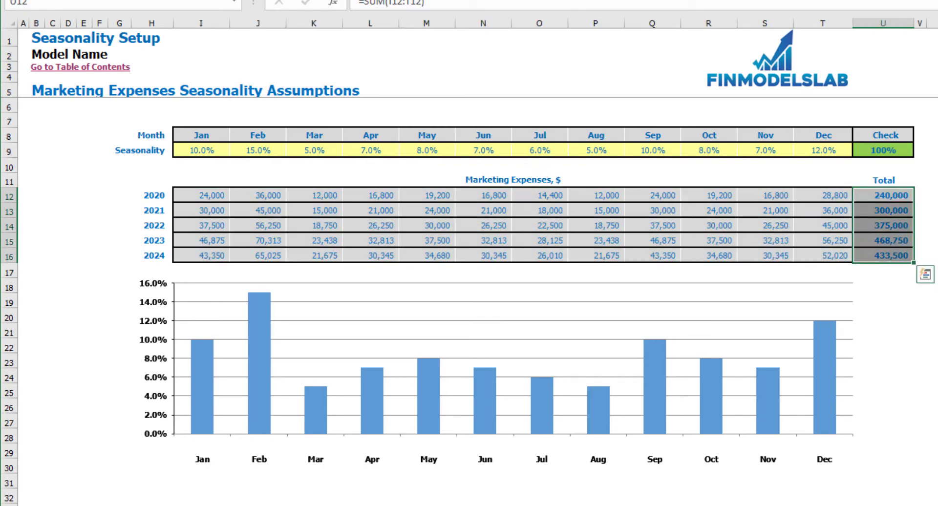
click(937, 212)
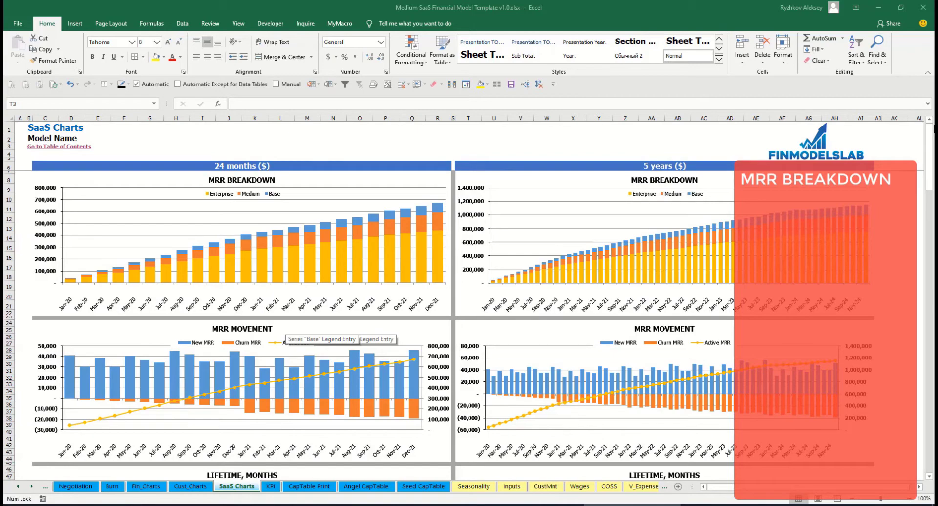
Examine the SaaS_Charts sheet's 24-month and 5-year charts, from MRR breakdown through to the LTV to CAC ratio
drag(931, 137, 933, 169)
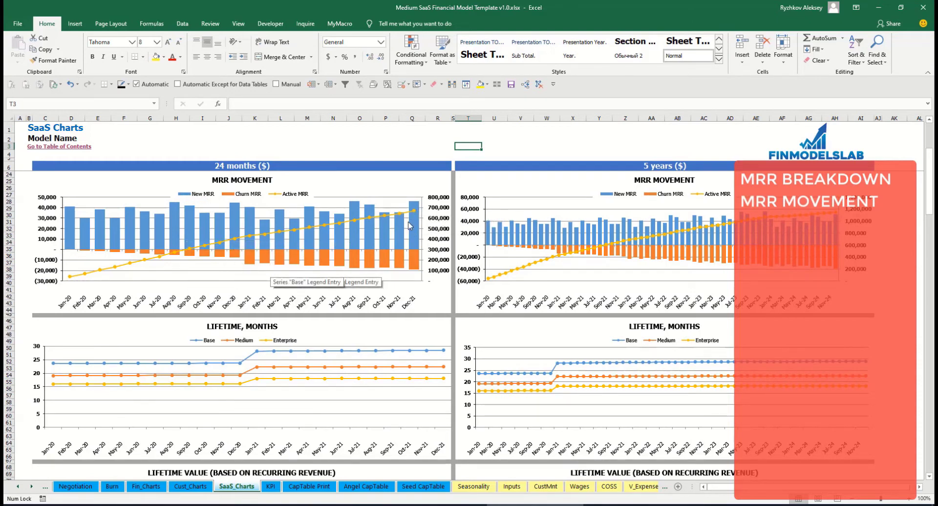
drag(932, 180, 928, 209)
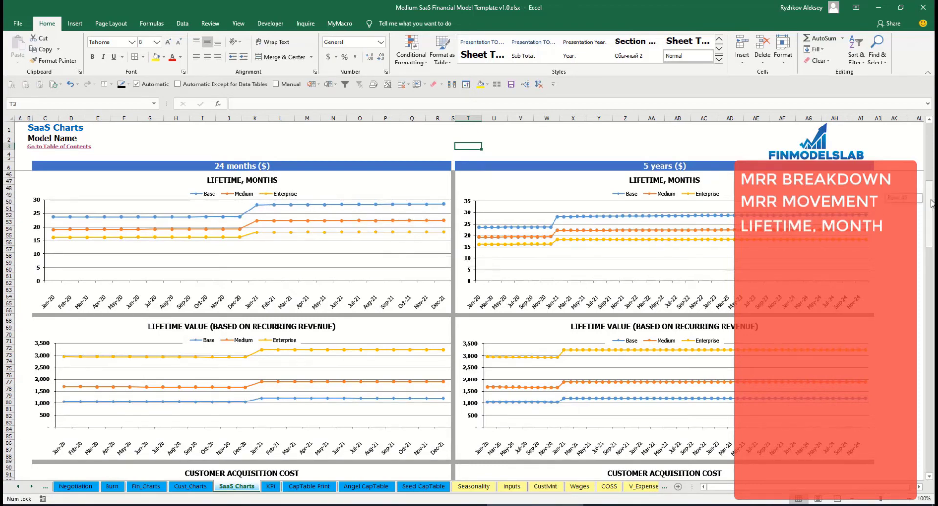
drag(932, 203, 933, 233)
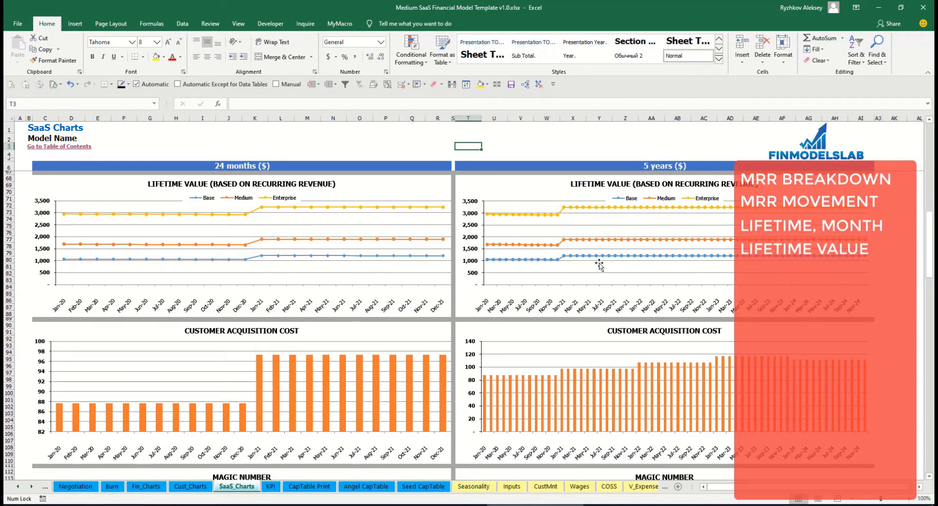
drag(933, 211, 929, 261)
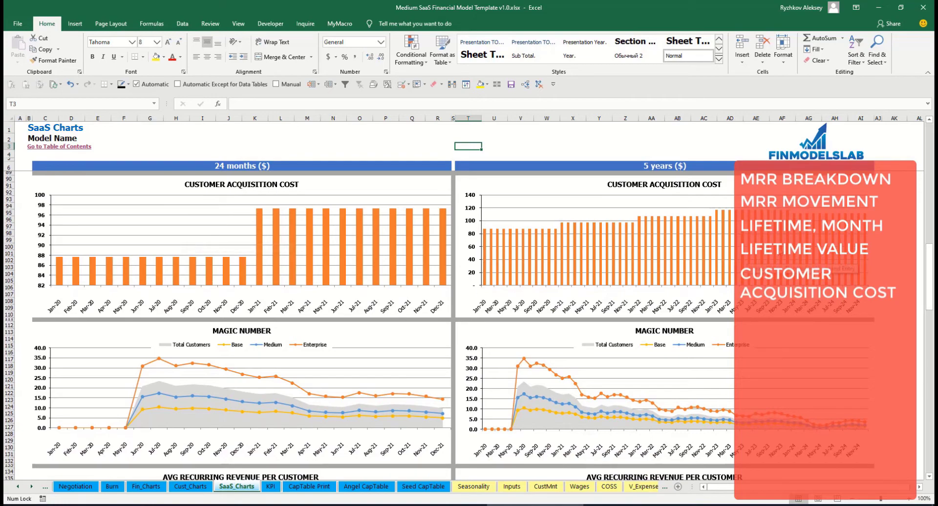
drag(925, 266, 919, 311)
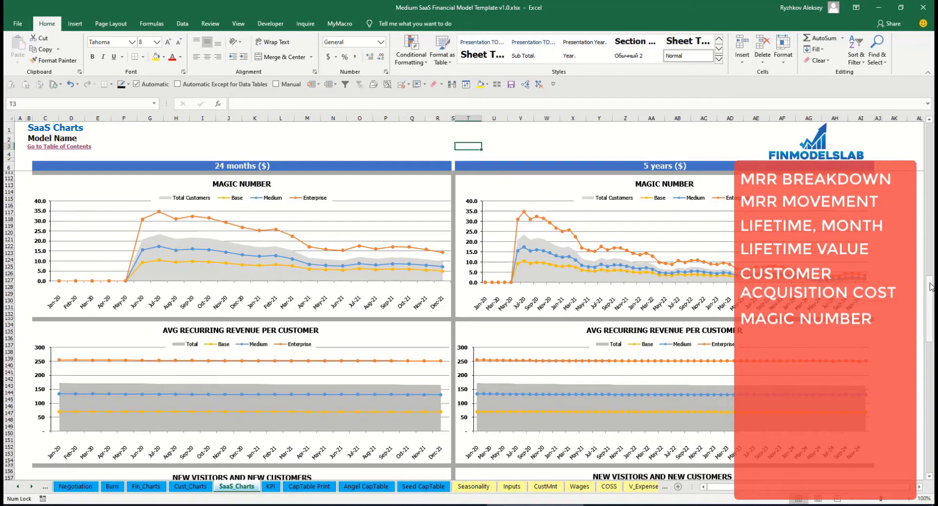
drag(930, 288, 931, 319)
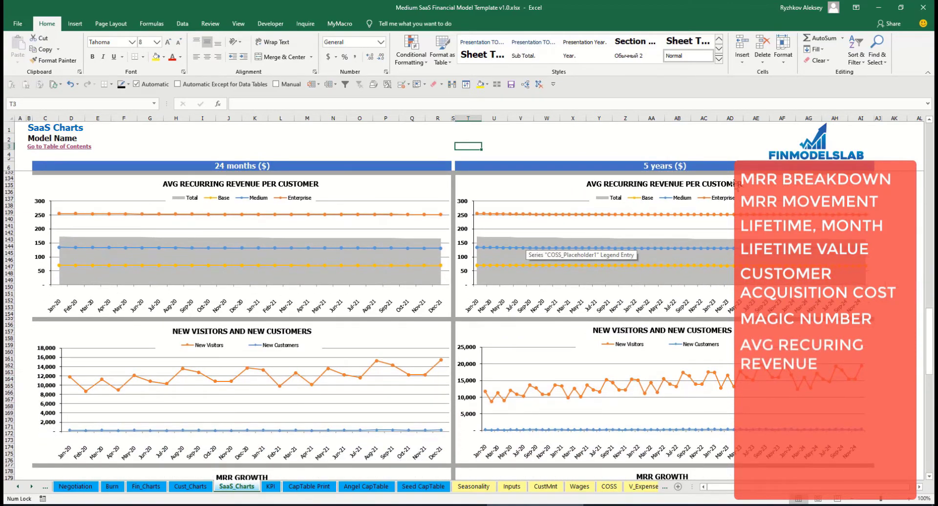
drag(930, 318, 927, 350)
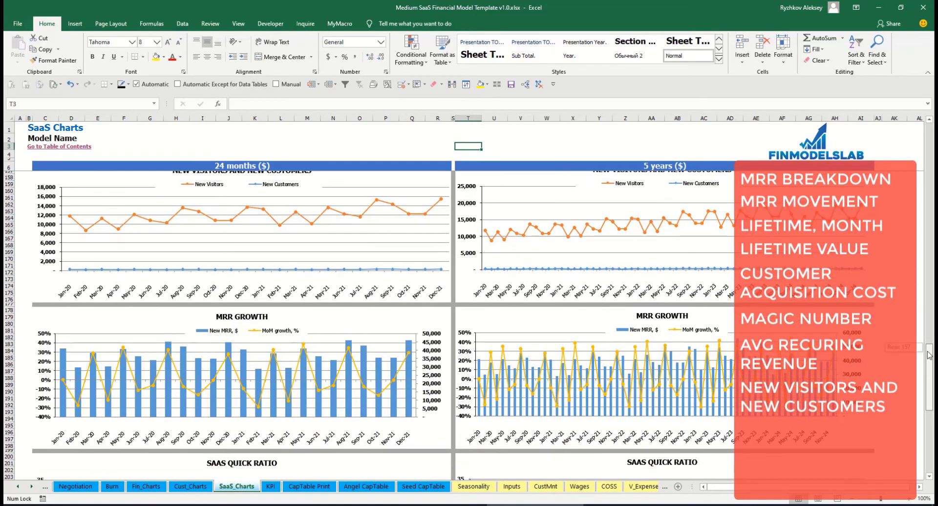
drag(929, 351, 931, 386)
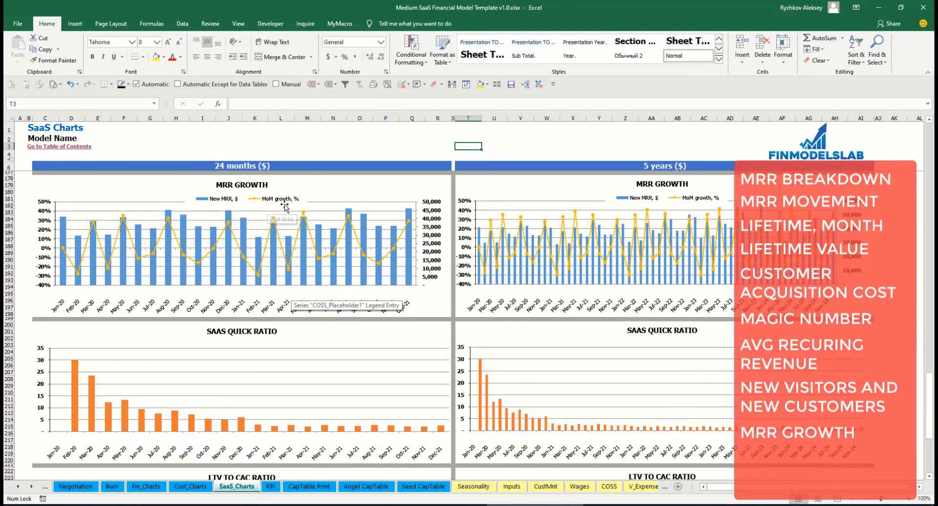
drag(931, 386, 923, 412)
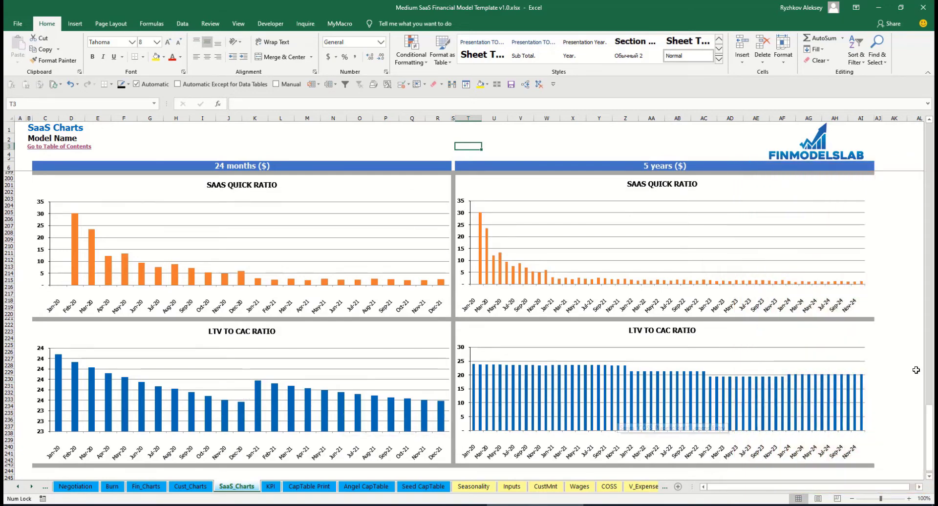
click(911, 366)
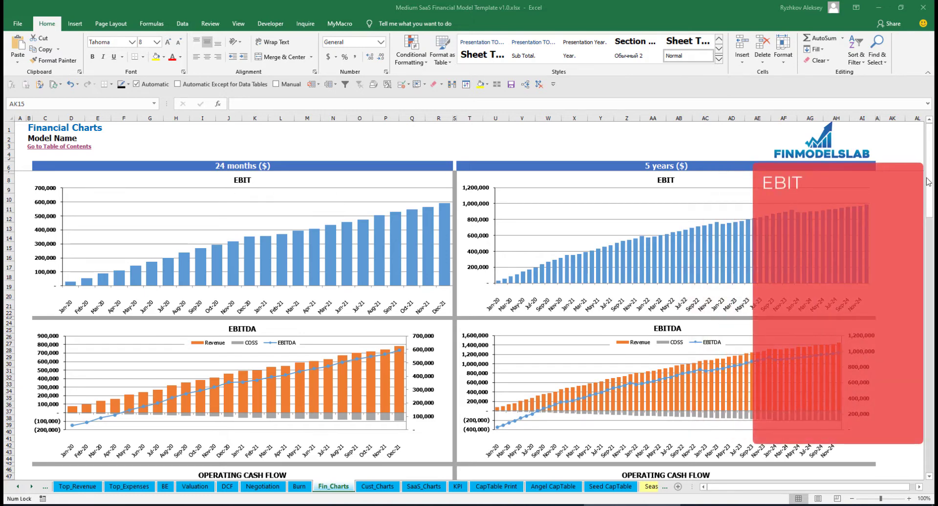
Examine the Fin_Charts sheet's charts for EBIT, EBITDA, operating cash flow, cash balance, productivity KPIs and revenue breakdown
drag(931, 185, 930, 220)
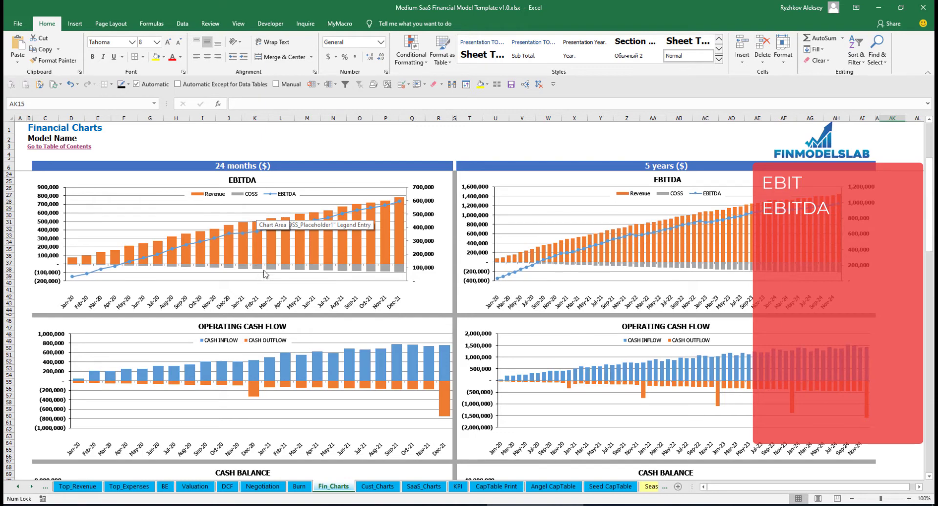
drag(931, 248, 930, 267)
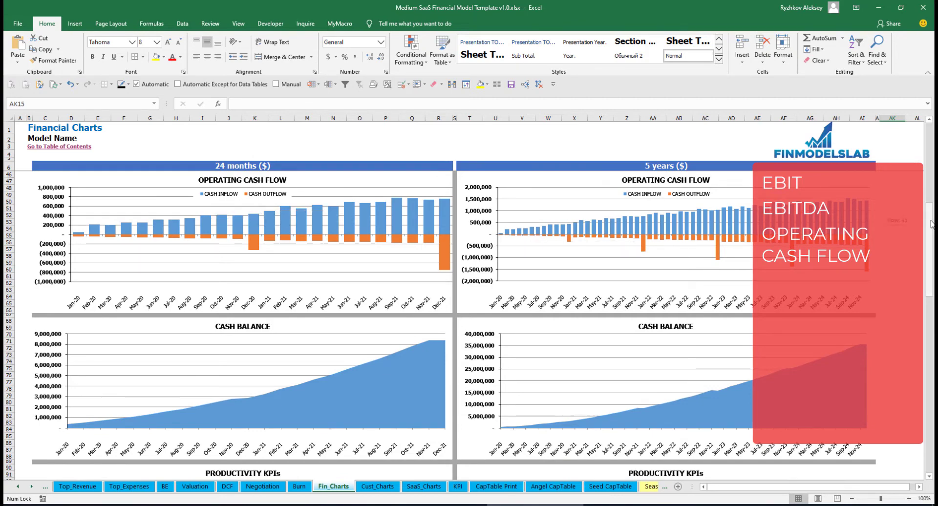
scroll(931, 224, down, 7)
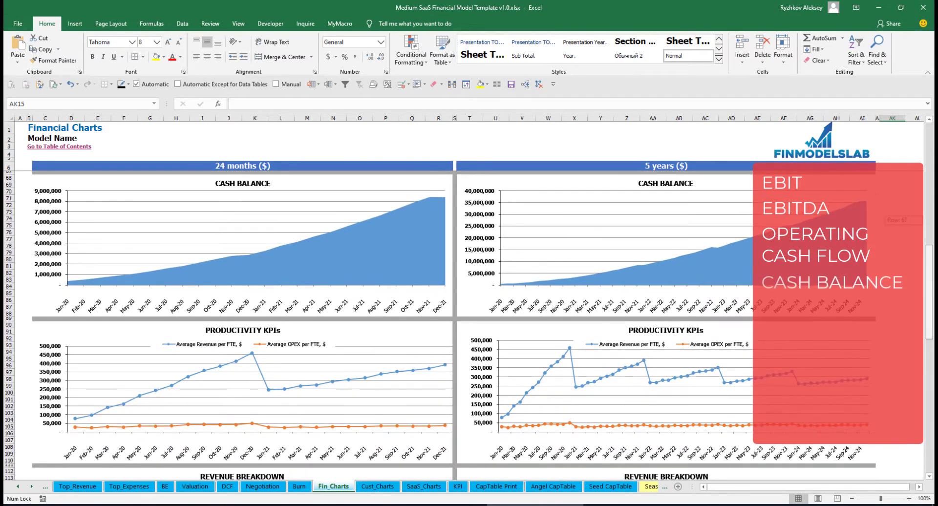
scroll(932, 293, down, 8)
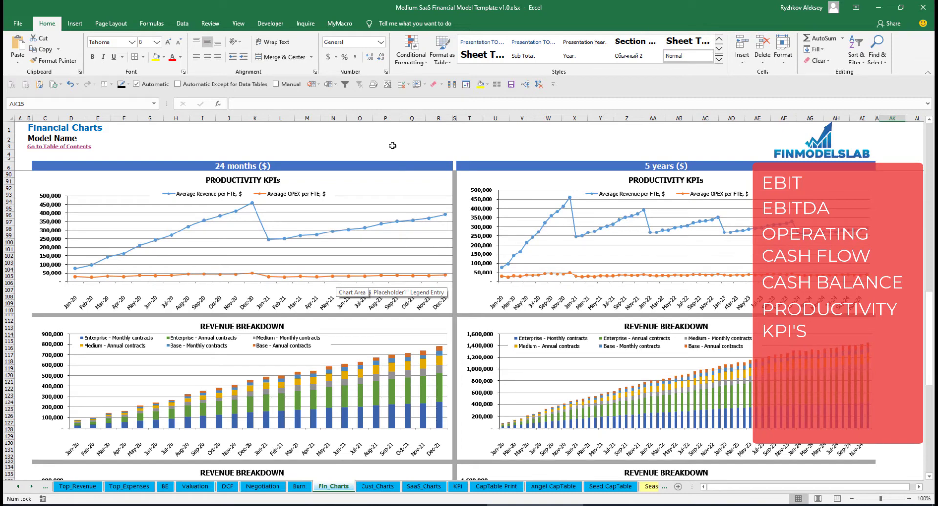
drag(927, 318, 924, 359)
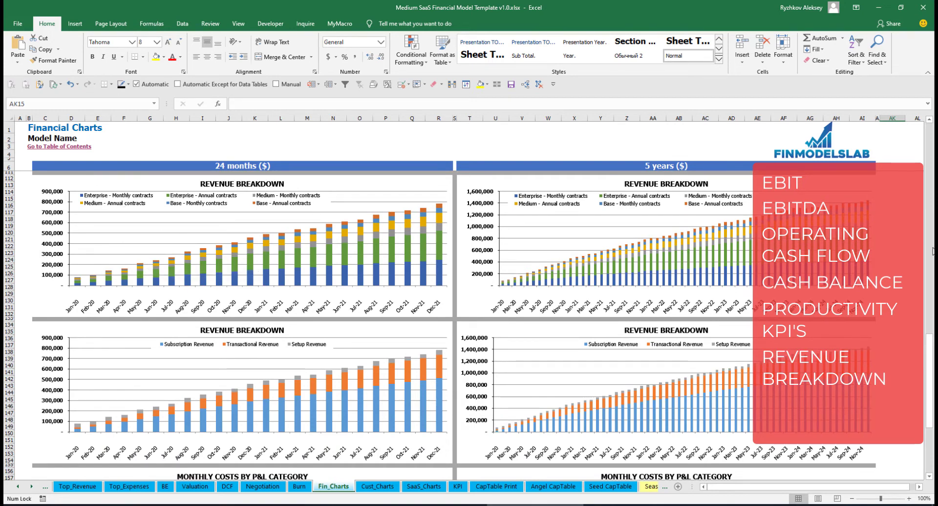
drag(931, 354, 933, 398)
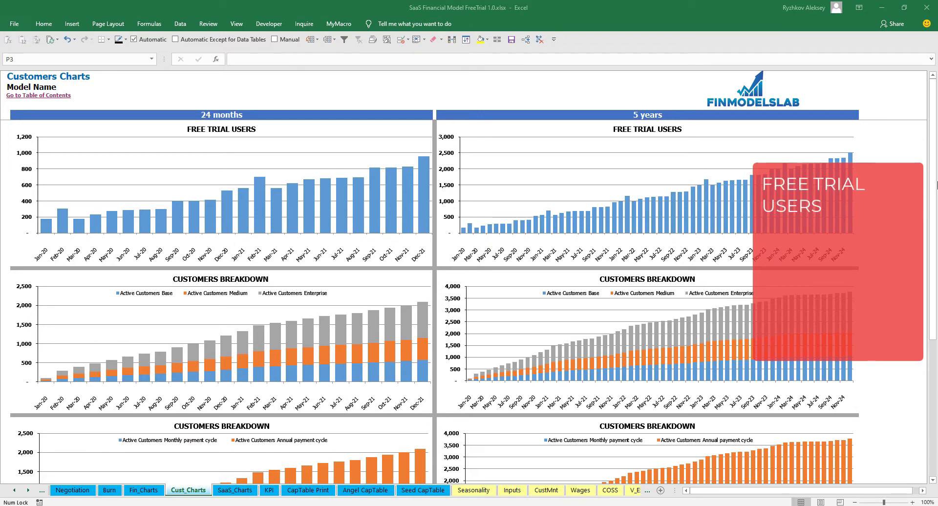
Examine the Cust_Charts sheet's 24-month and 5-year charts for free trial users, customers breakdown and customers movement
drag(935, 185, 927, 286)
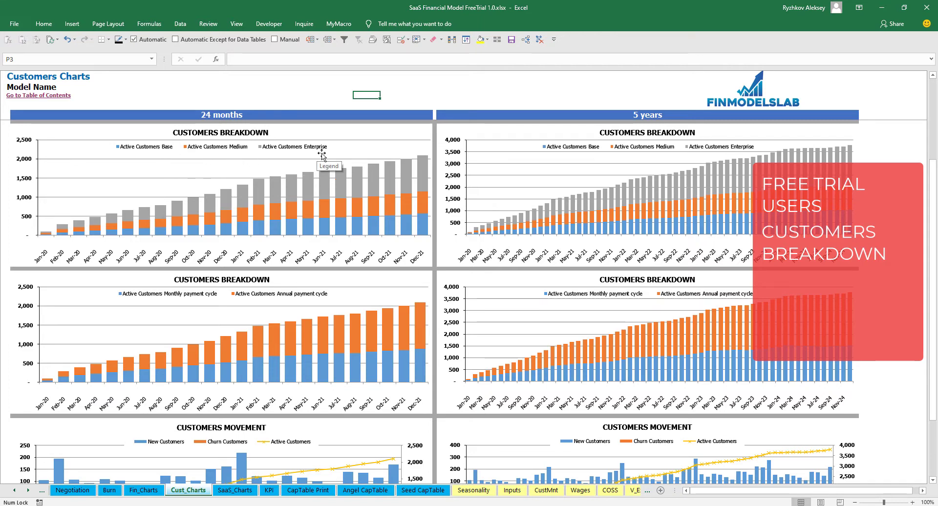
drag(934, 217, 933, 288)
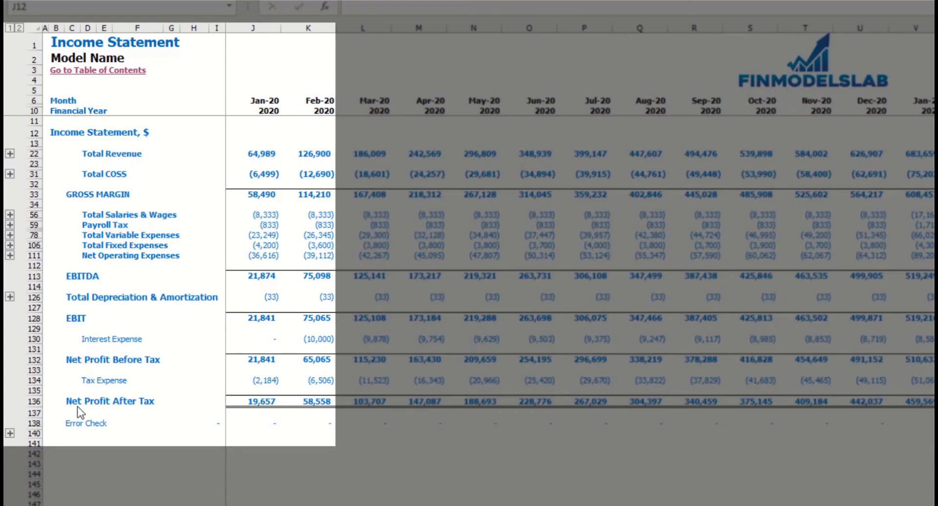
Expand the fixed and variable expense groups in the Income Statement to inspect their line items, collapsing the variable expenses again
click(12, 247)
click(10, 246)
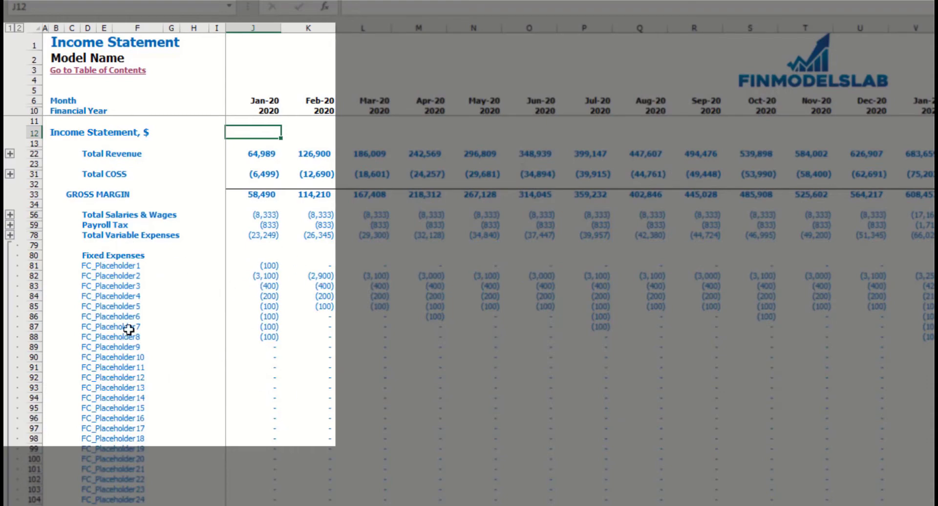
click(10, 236)
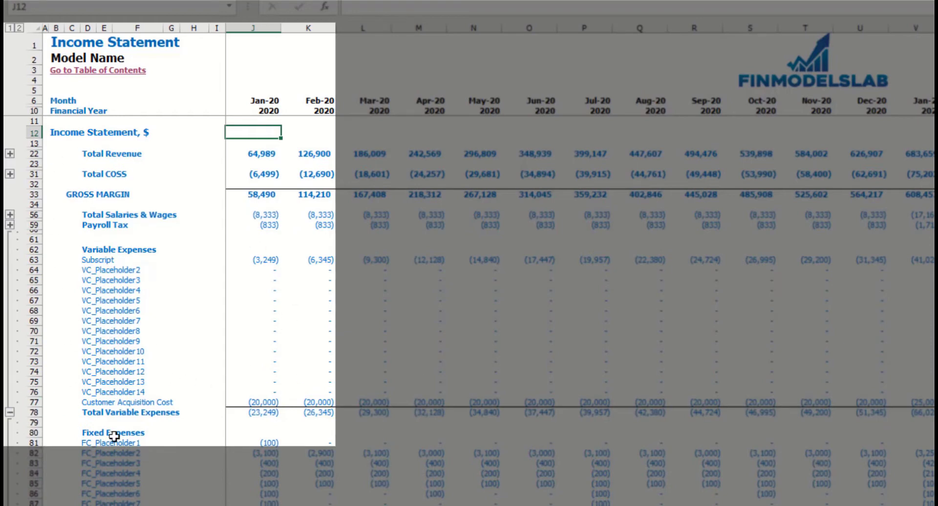
click(10, 413)
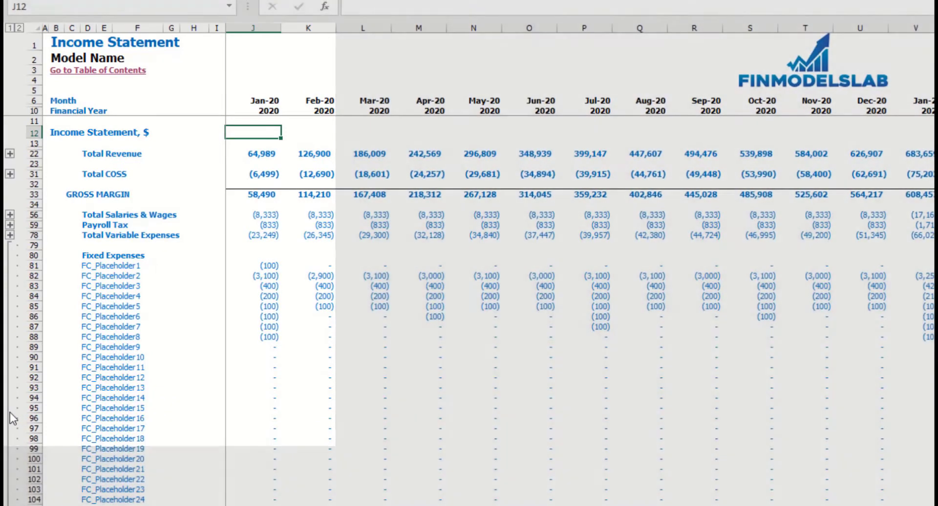
click(10, 412)
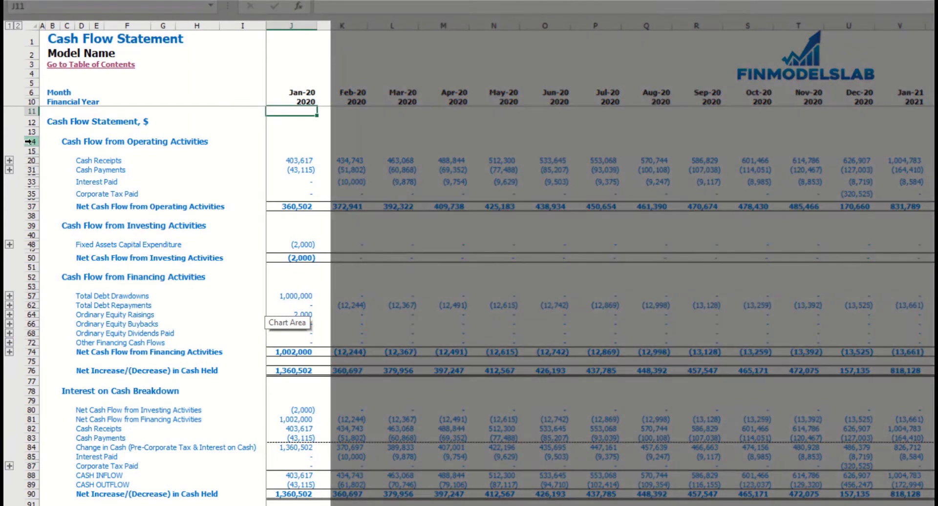
Review the Cash Flow Statement's operating, financing and investing activity sections by selecting their heading rows
click(28, 141)
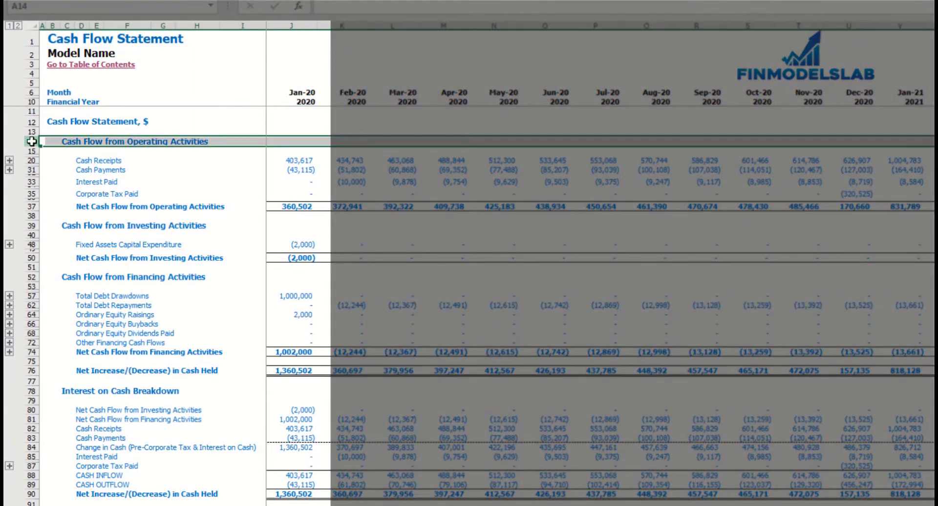
click(36, 277)
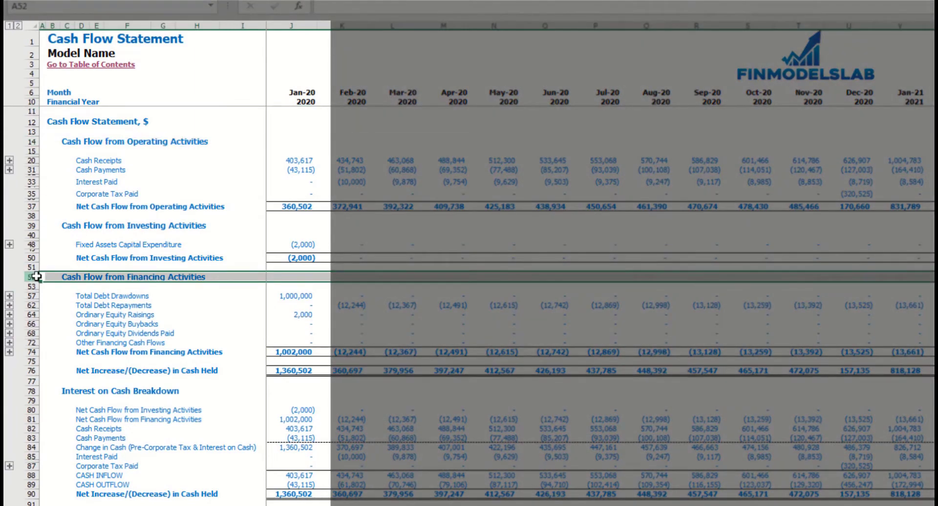
click(33, 225)
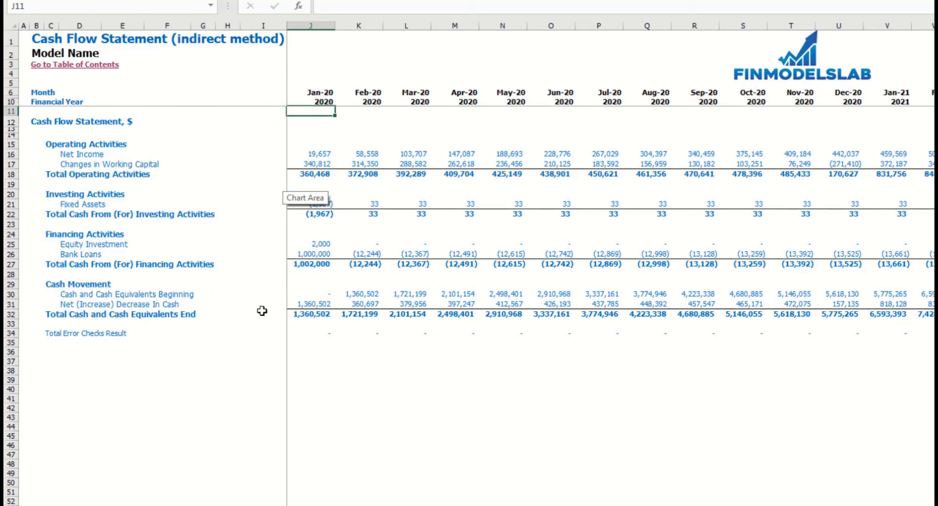
Look over the indirect-method cash flow statement and the Balance Sheet down to its equity and error check rows
click(360, 363)
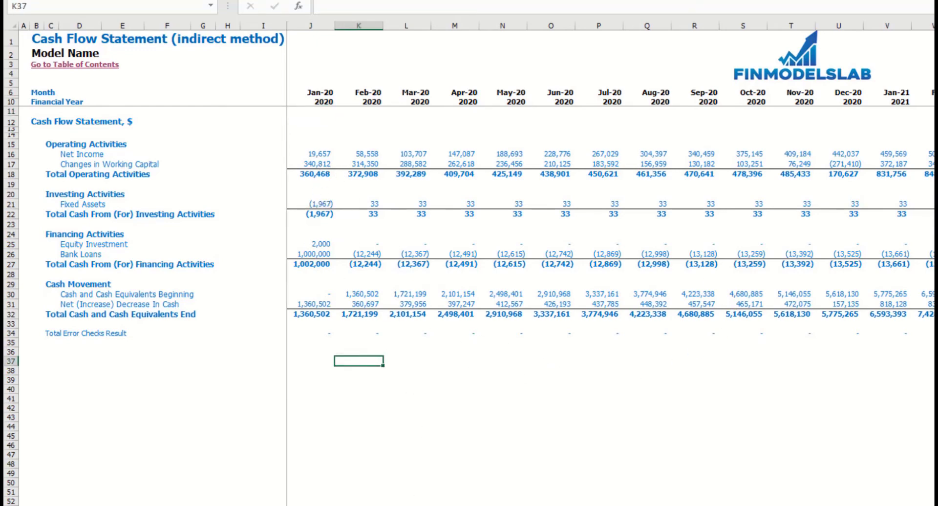
click(359, 505)
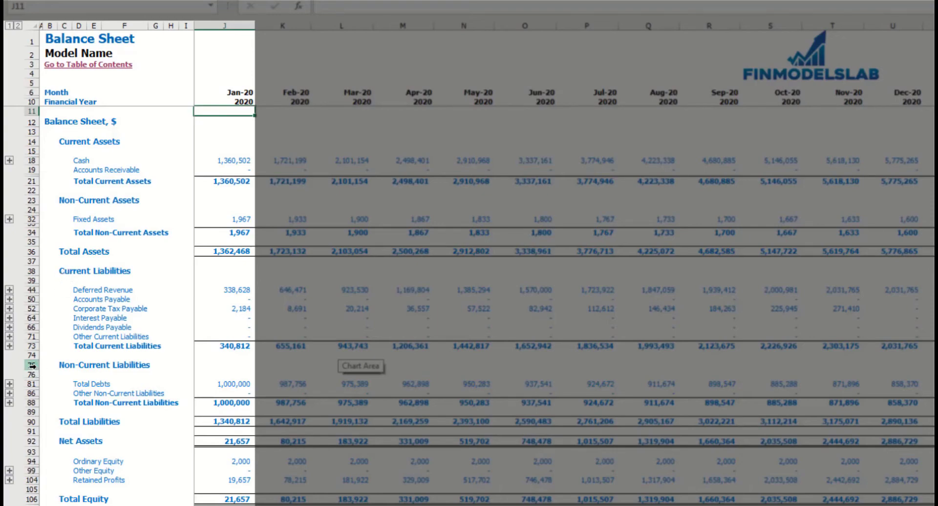
scroll(31, 396, down, 3)
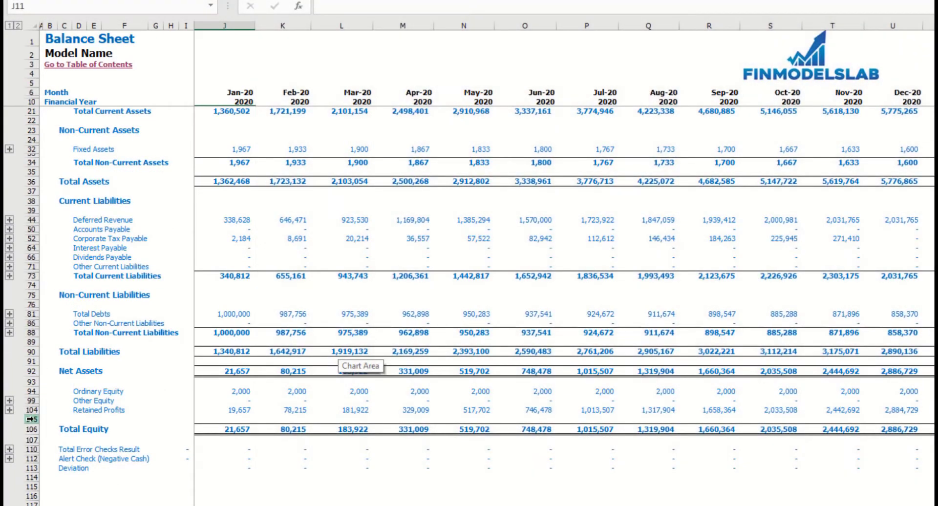
Open the Summary sheet and review the five-year income statement columns for 2020 to 2024
click(455, 504)
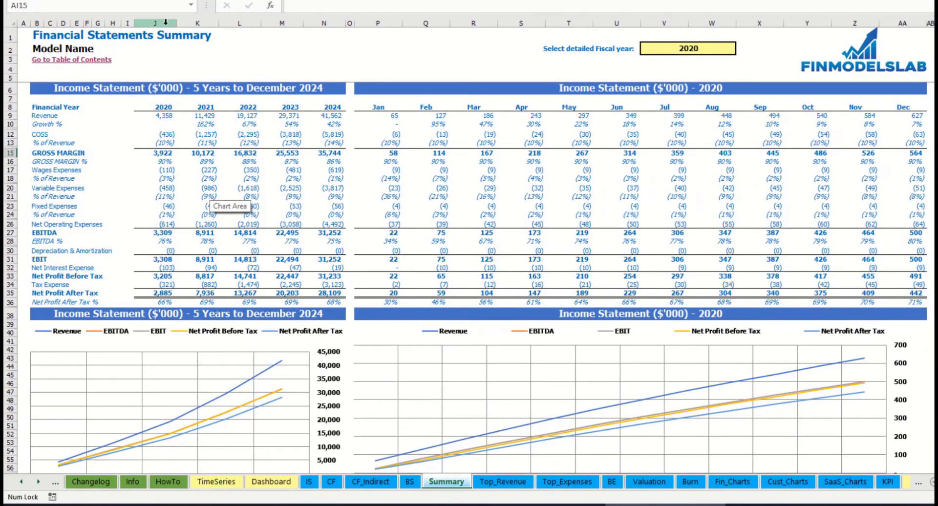
drag(162, 23, 325, 23)
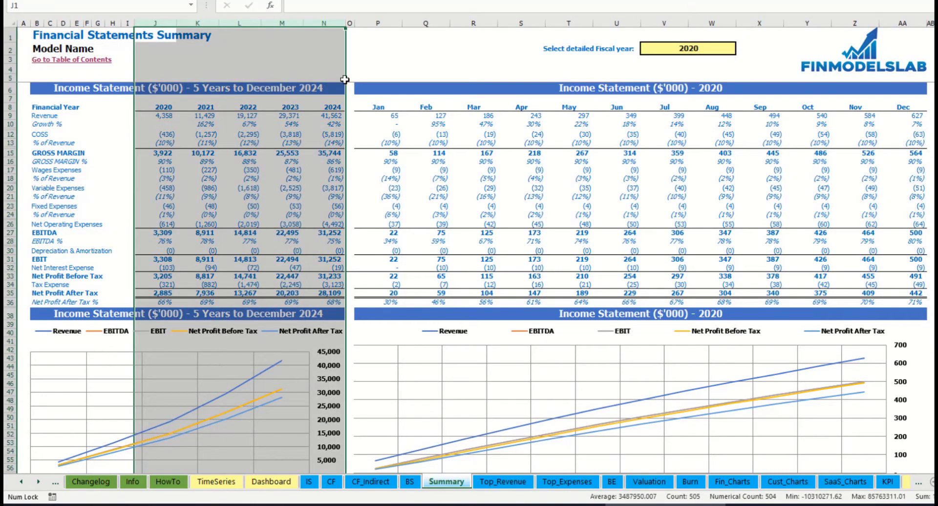
click(379, 59)
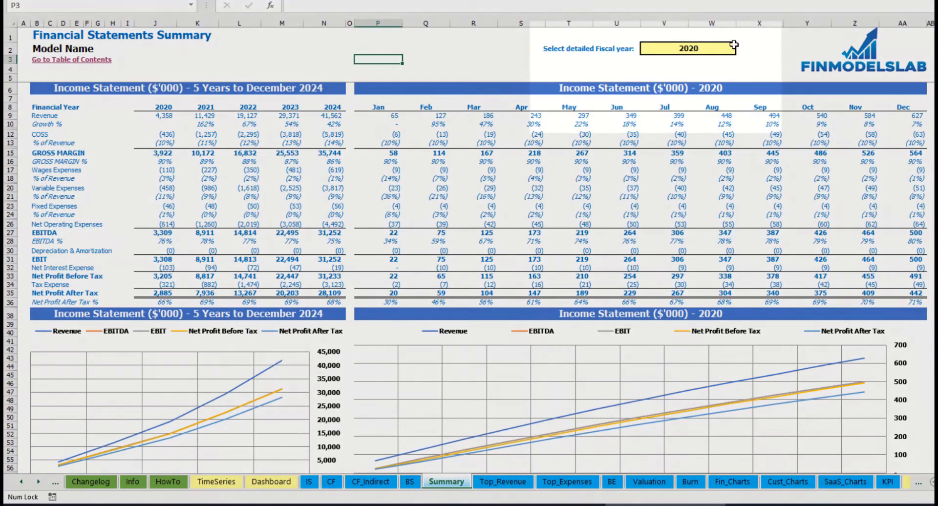
Set the detailed fiscal year of the Financial Statements Summary to 2021
click(733, 46)
click(742, 49)
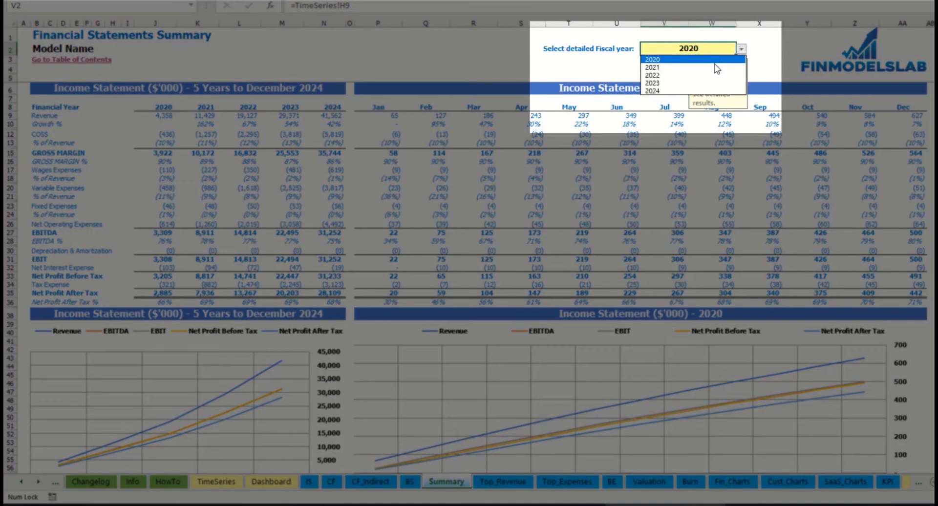
click(716, 68)
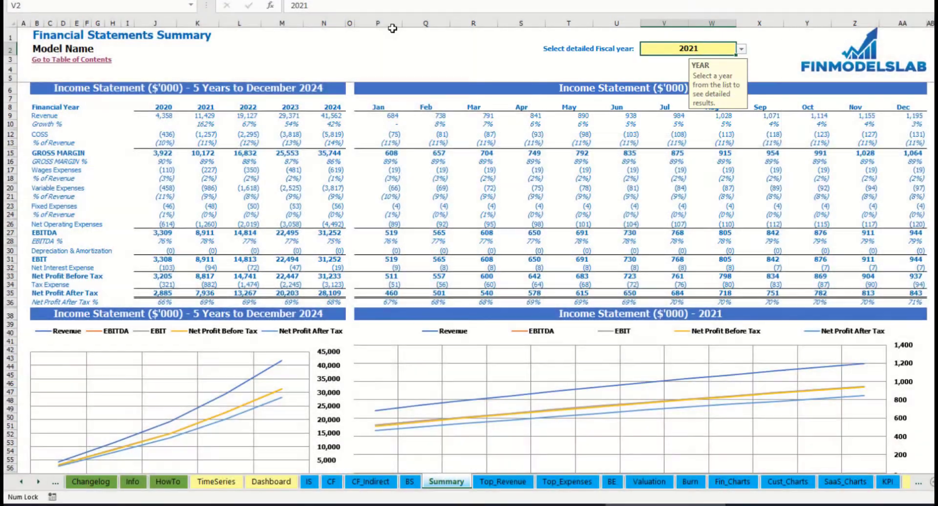
Review the monthly 2021 columns and the summary's income statement, balance sheet and cash flow tables and charts
drag(386, 23, 895, 40)
click(384, 47)
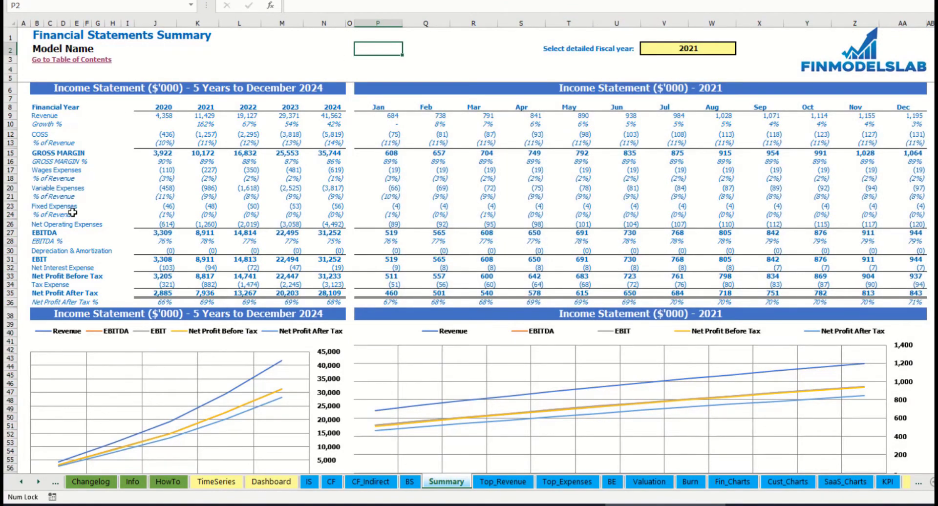
scroll(73, 215, down, 3)
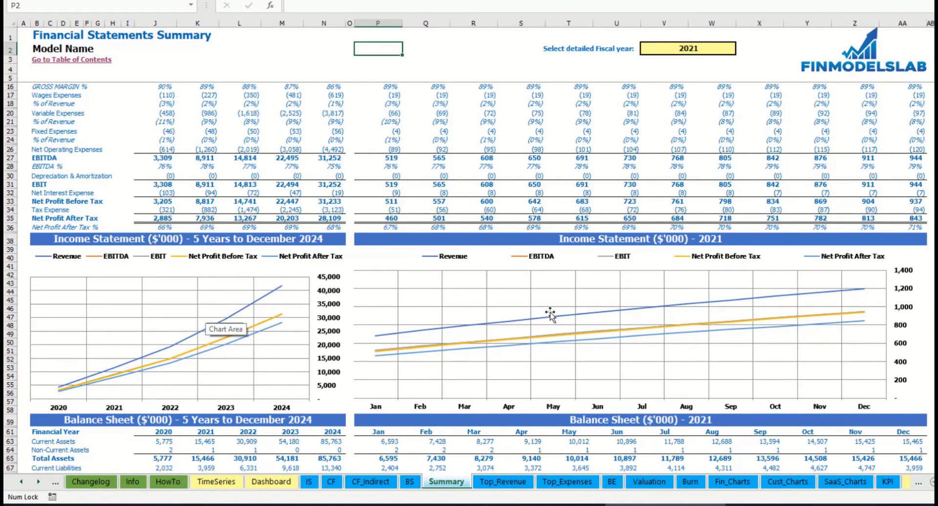
scroll(709, 276, down, 5)
scroll(703, 279, down, 10)
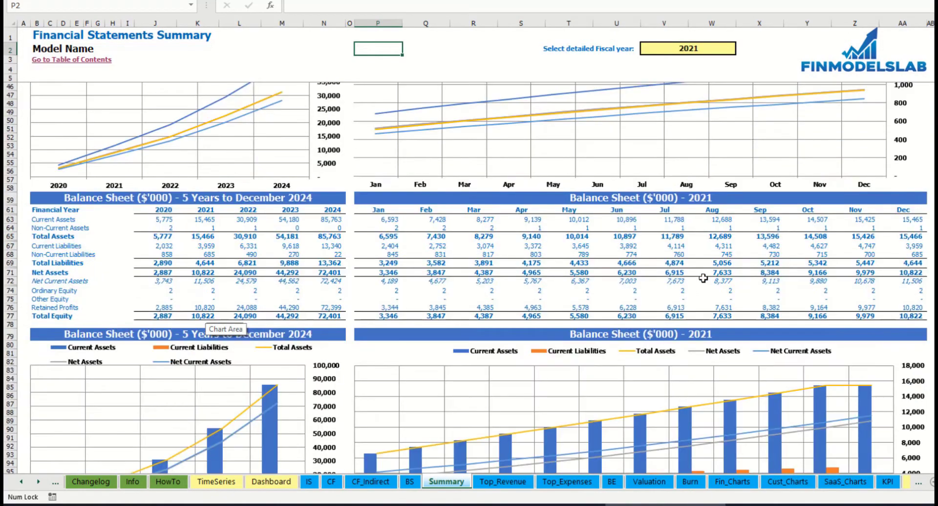
scroll(704, 276, up, 4)
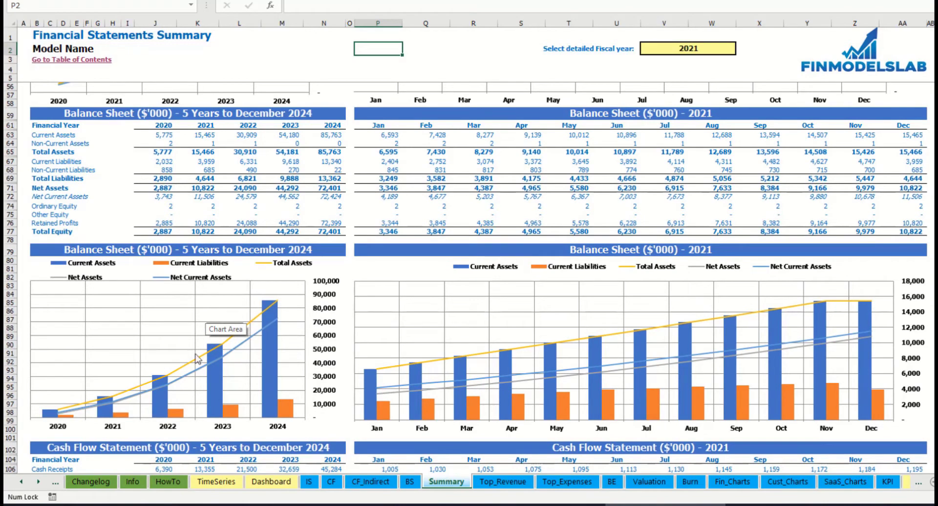
scroll(562, 294, down, 13)
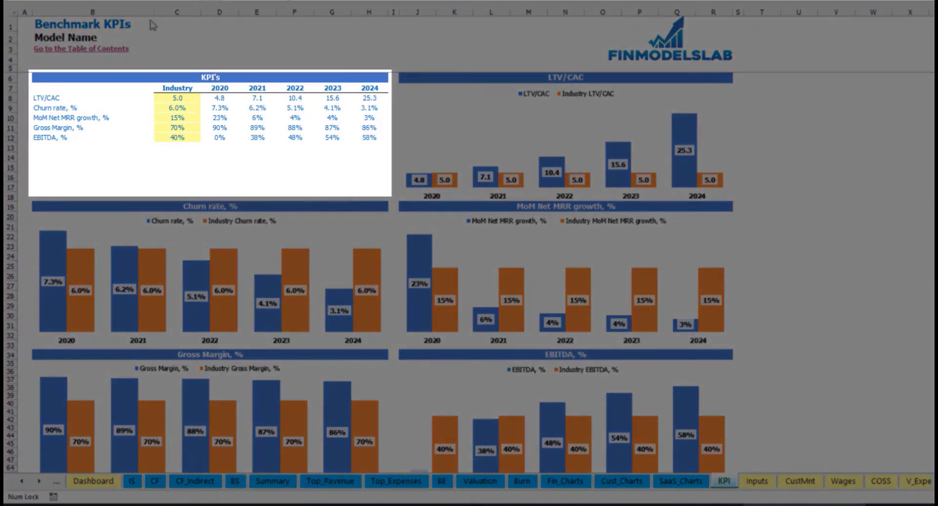
Review the Benchmark KPIs table's metrics, from LTV/CAC and churn rate to EBITDA, and their industry values
click(39, 108)
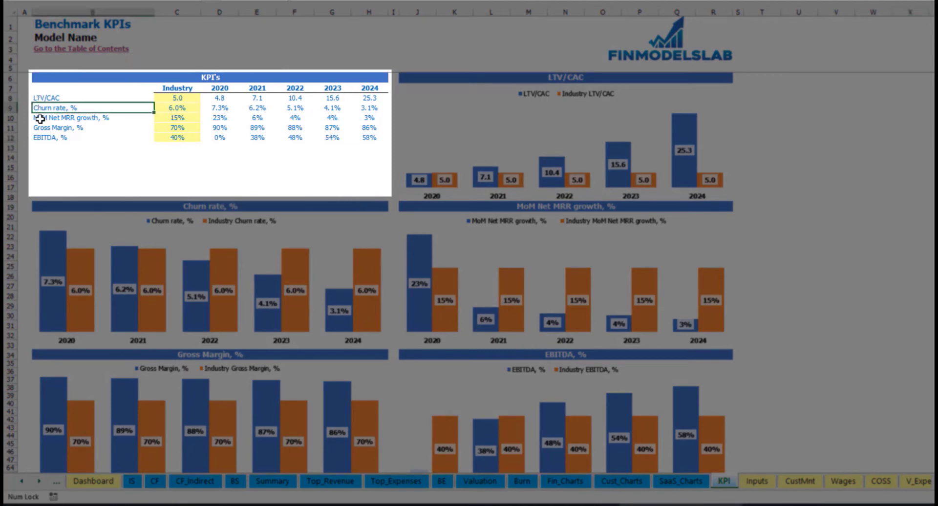
click(39, 120)
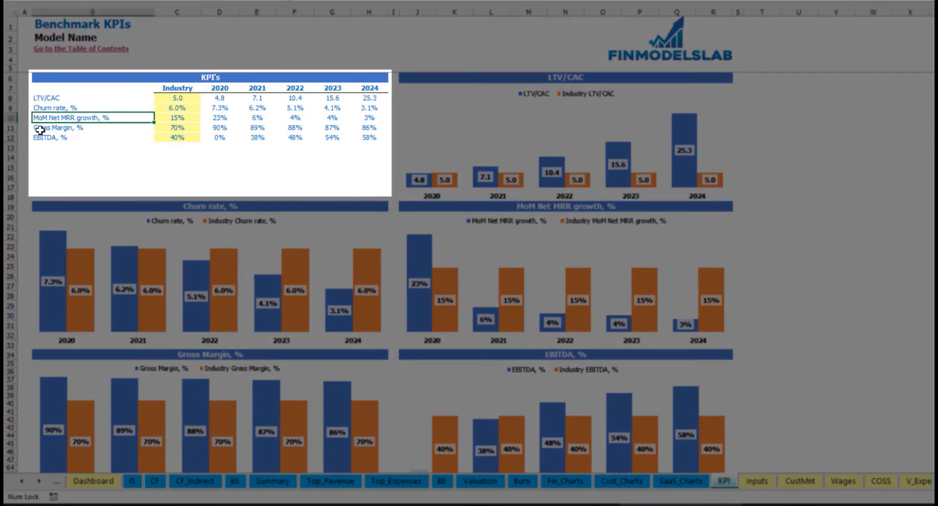
click(42, 129)
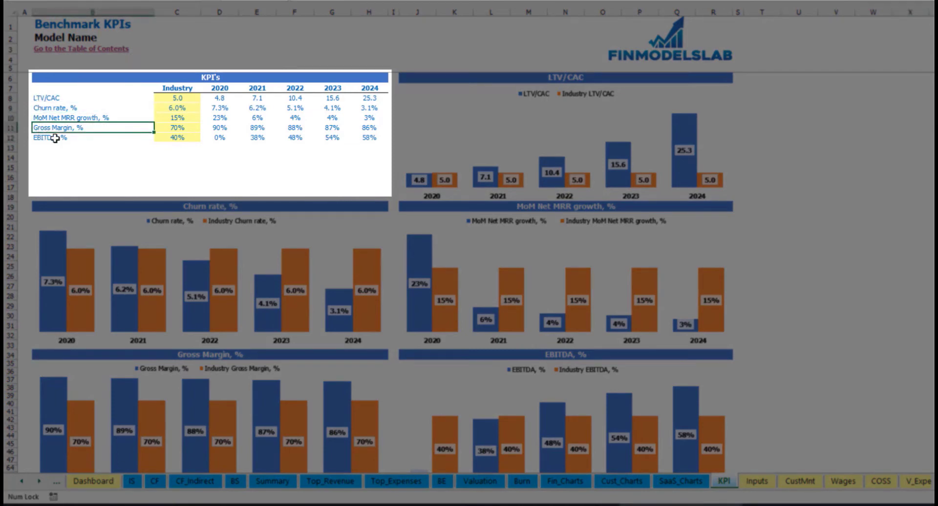
click(55, 139)
click(81, 159)
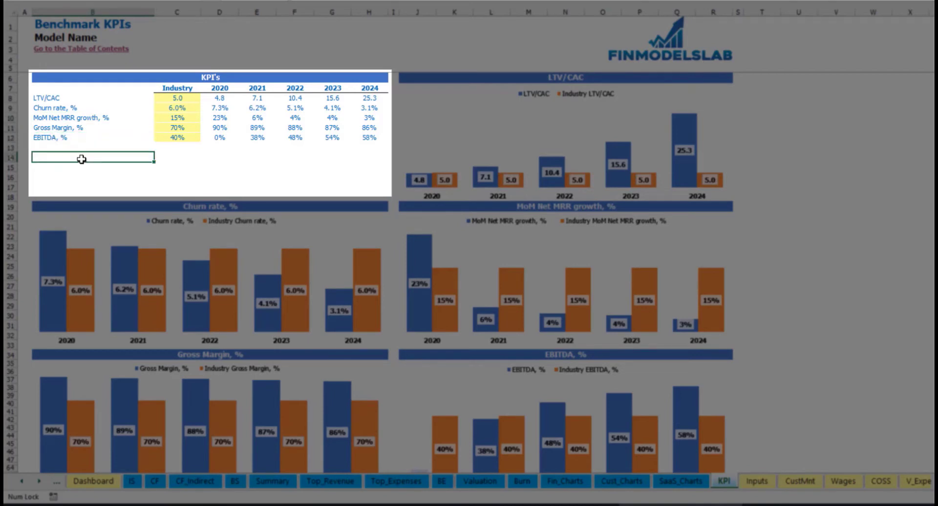
drag(167, 100, 167, 134)
click(151, 151)
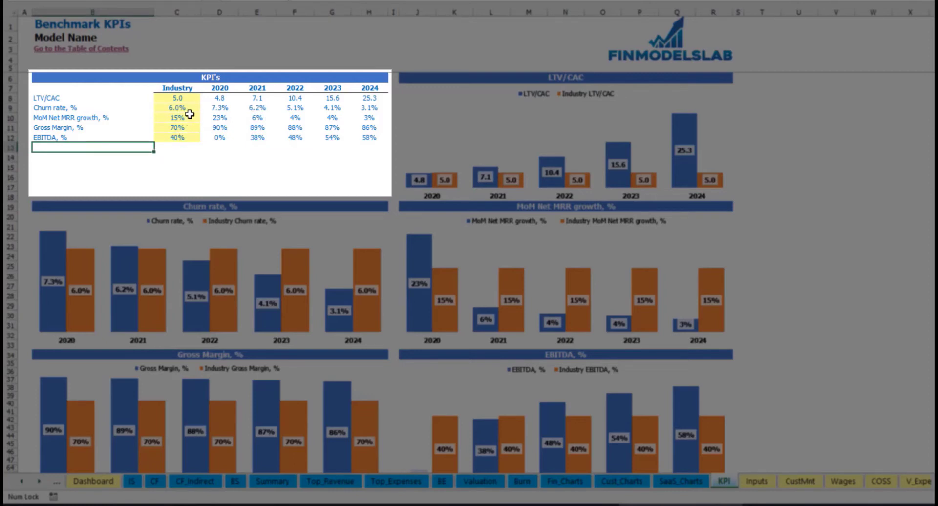
Set the industry benchmark for EBITDA to 30%
click(185, 137)
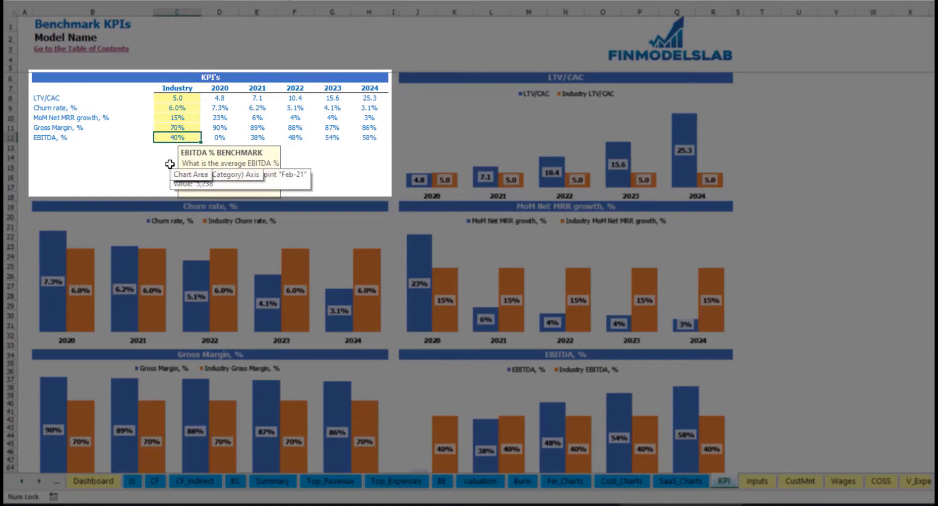
text(30%)
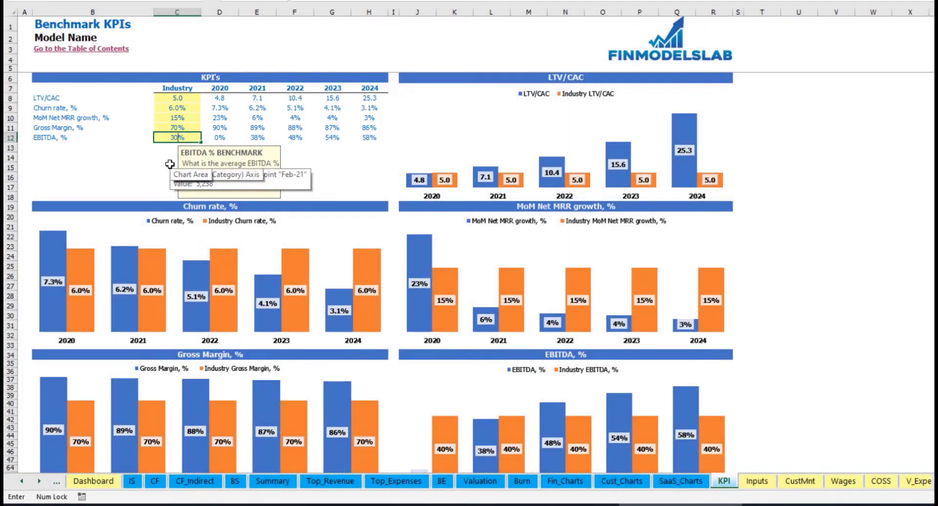
key(Return)
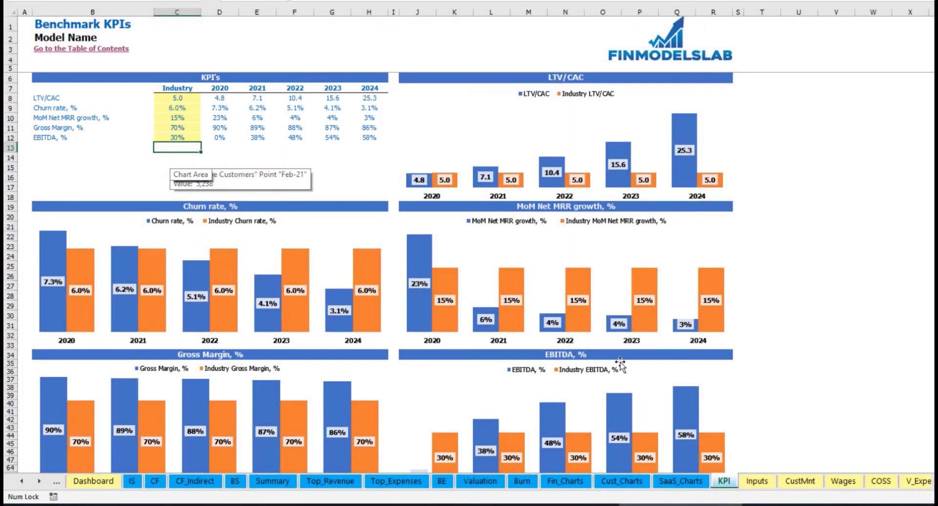
Compare the 2020 to 2024 KPI values with the industry benchmarks in the table and the benchmark charts
scroll(511, 304, down, 3)
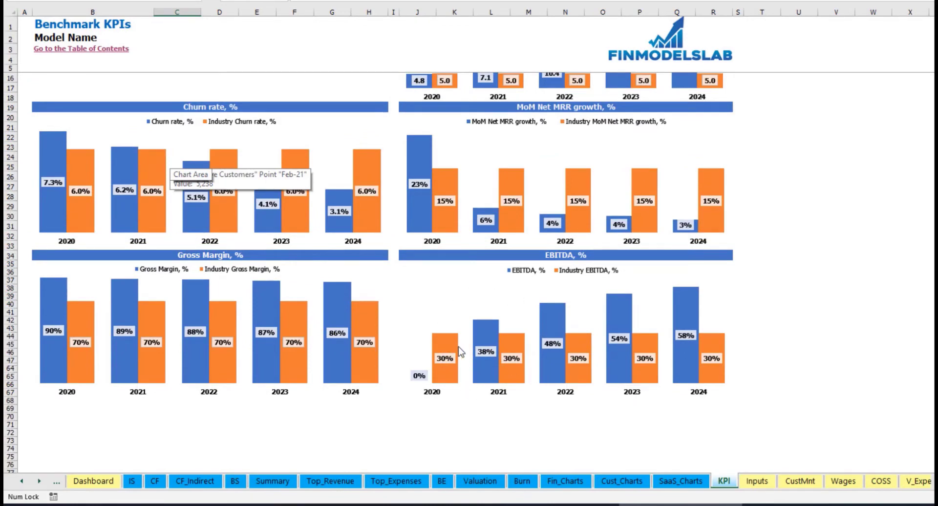
scroll(520, 343, up, 3)
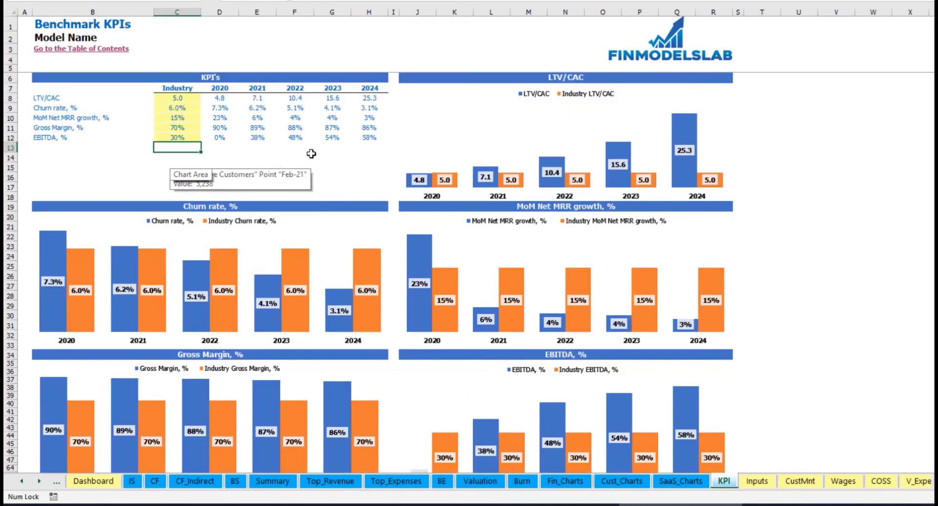
drag(217, 100, 361, 135)
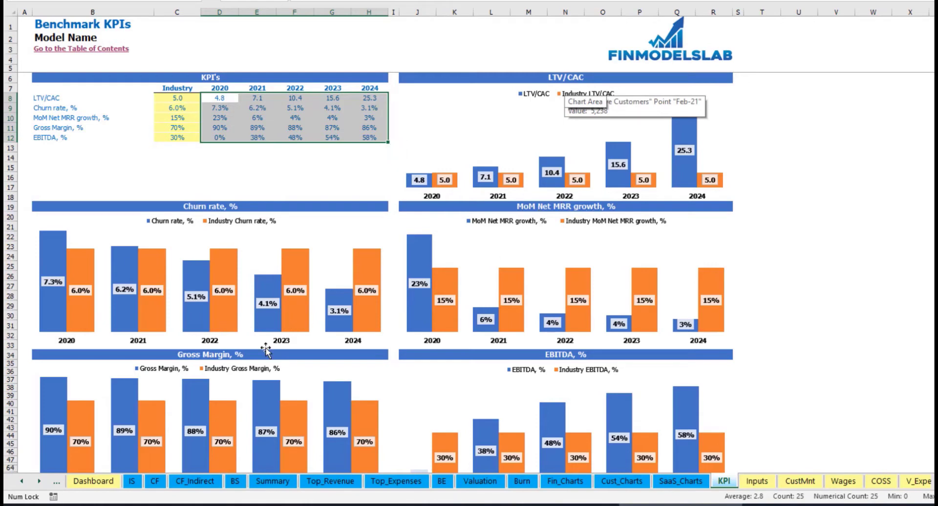
scroll(265, 349, down, 3)
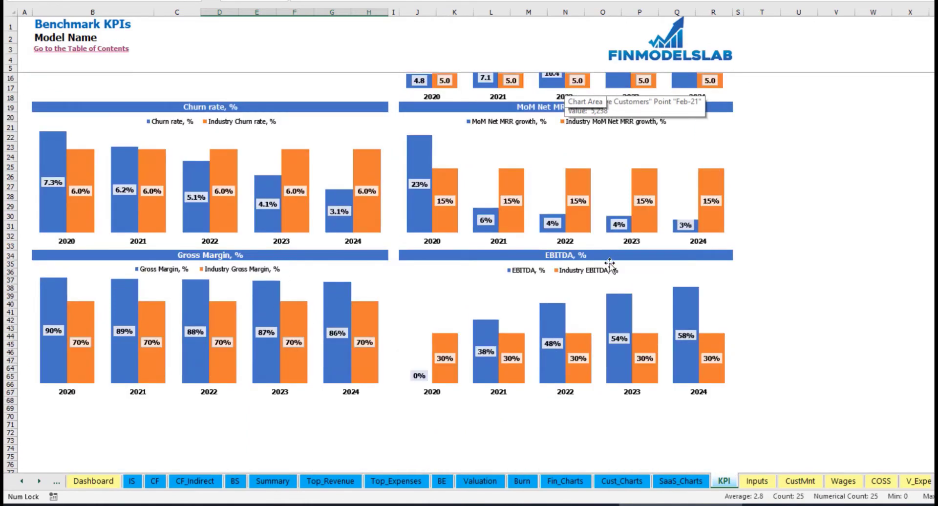
scroll(609, 267, up, 3)
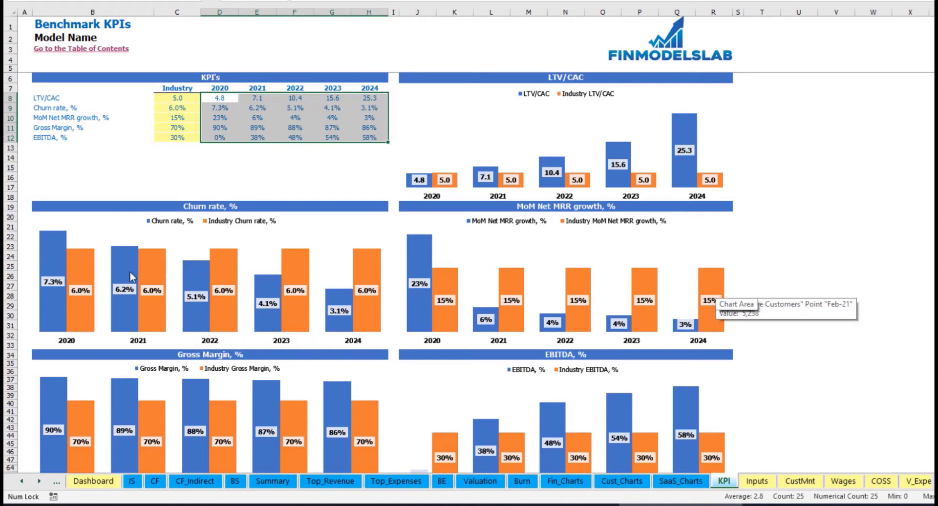
Review the churn rate, MoM net MRR growth, gross margin and EBITDA benchmark charts below the KPI table
click(172, 178)
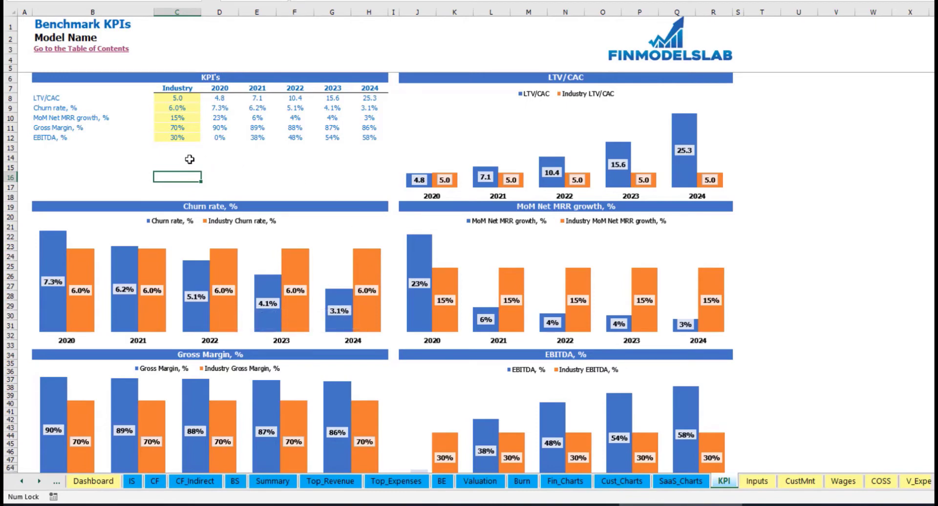
scroll(457, 279, down, 3)
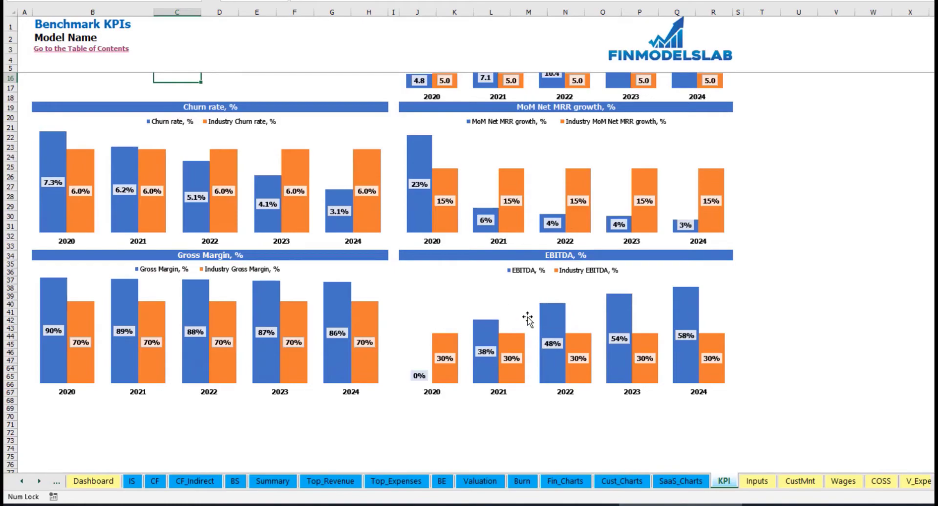
scroll(526, 318, up, 3)
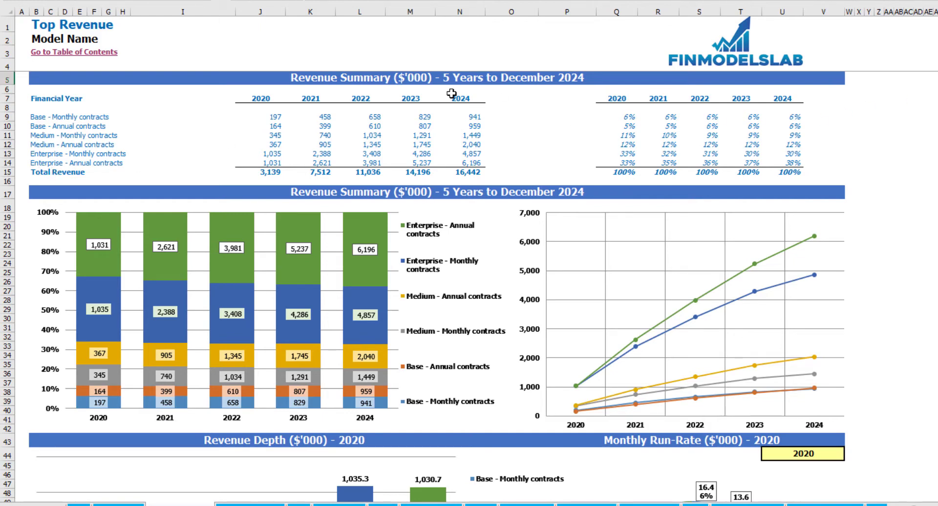
Review the Top Revenue sheet's five-year revenue amounts and percentage shares by contract type, with their charts
drag(261, 98, 461, 164)
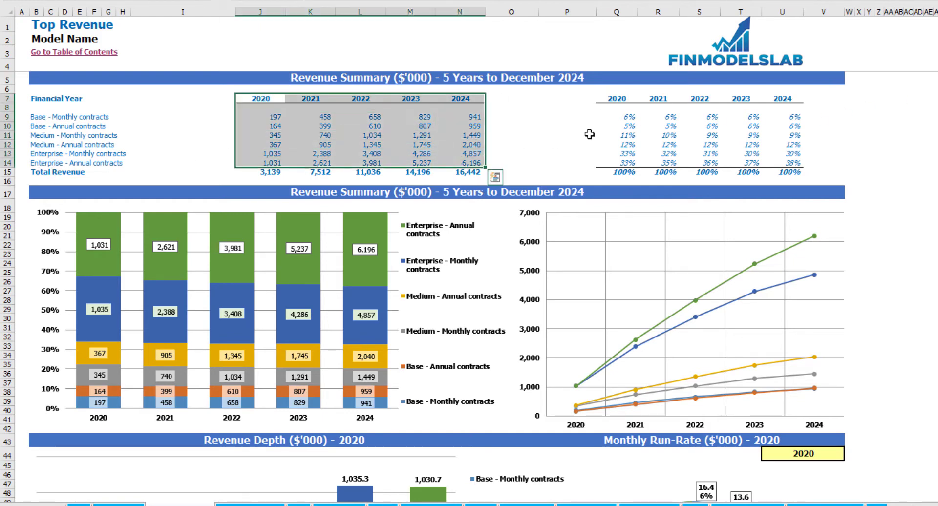
drag(617, 98, 793, 163)
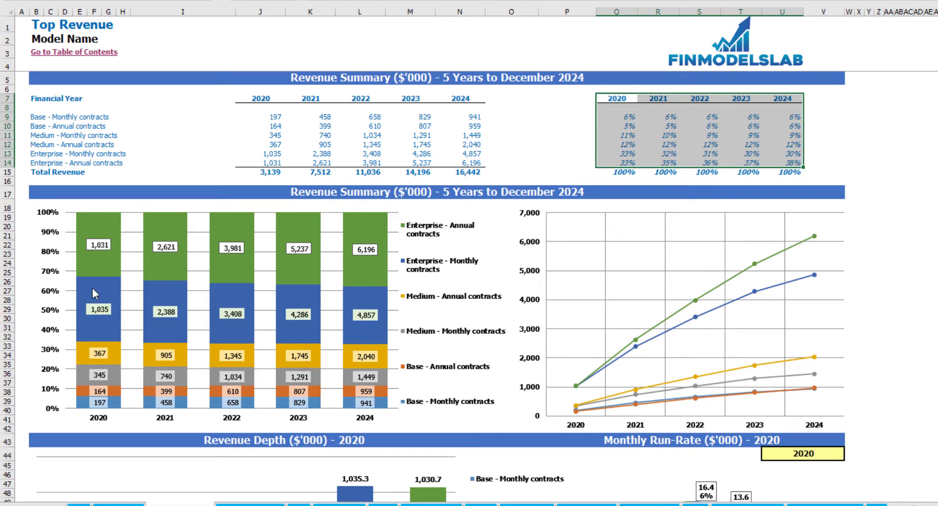
scroll(95, 278, down, 3)
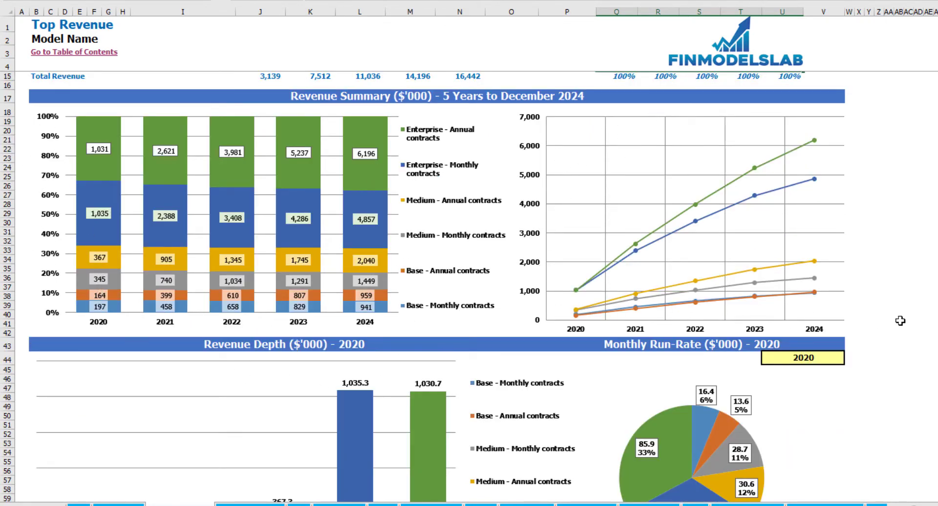
Set the year for the Revenue Depth and Monthly Run-Rate charts to 2021
scroll(437, 286, down, 9)
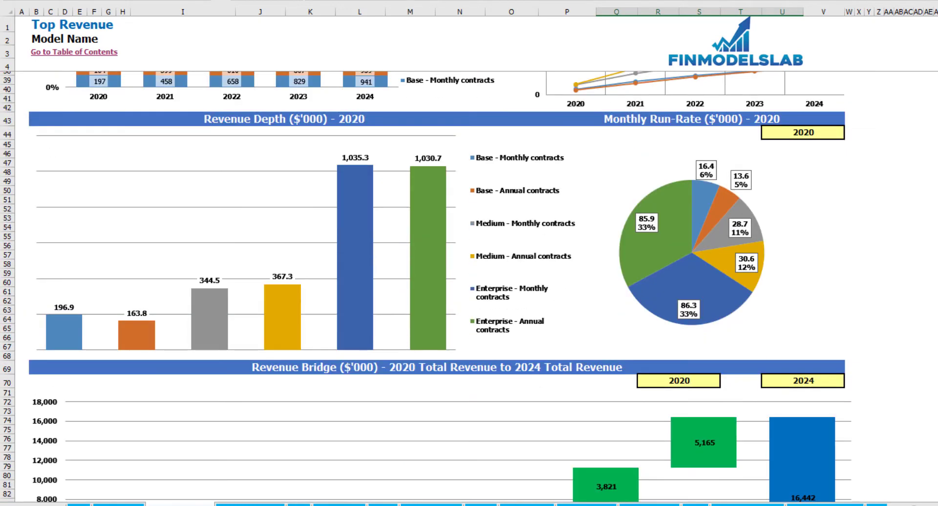
scroll(437, 287, down, 1)
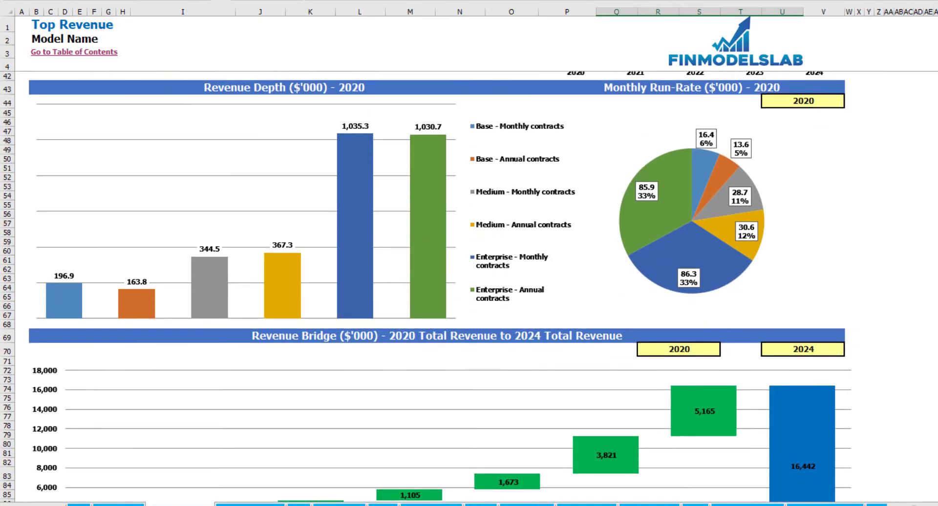
scroll(758, 136, down, 1)
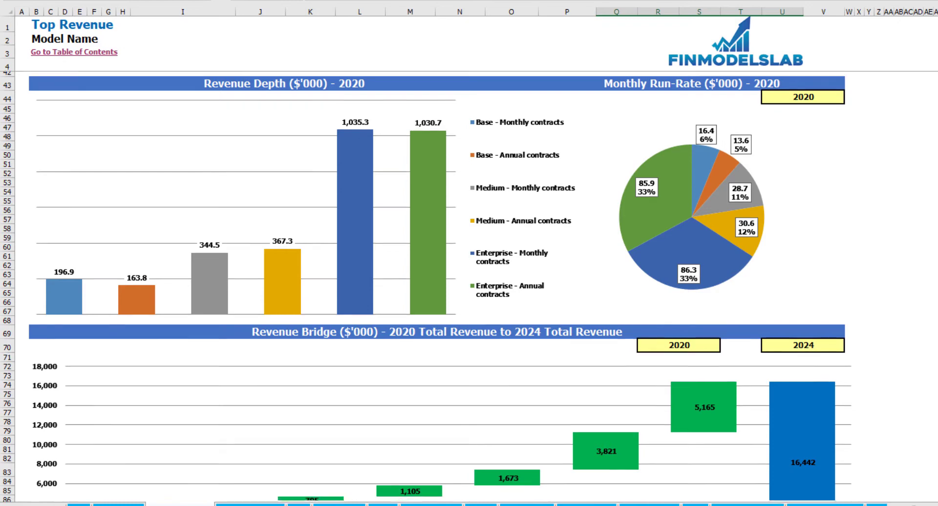
click(834, 92)
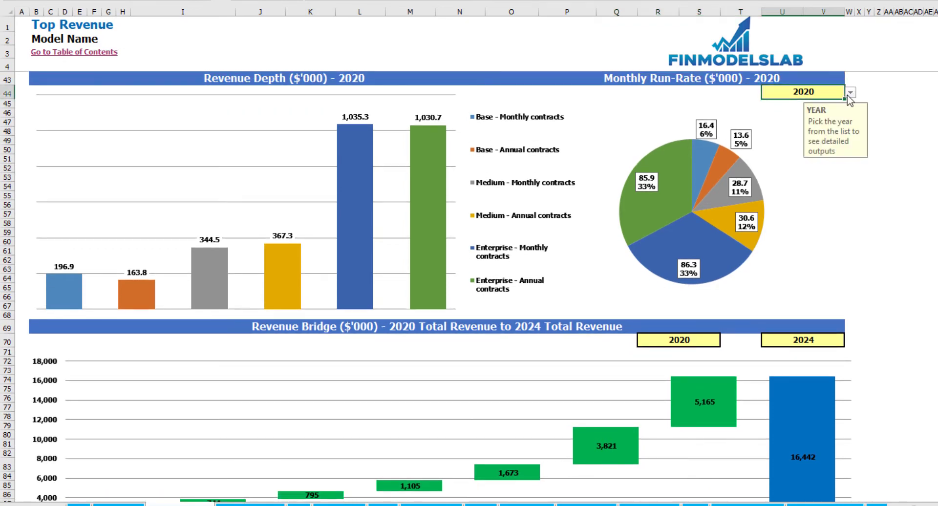
click(851, 92)
click(839, 112)
click(853, 161)
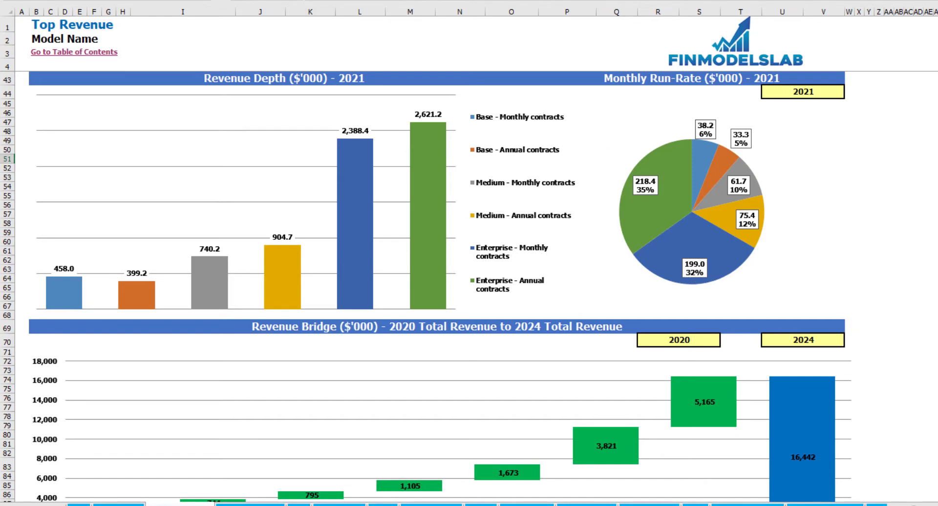
Set the first year of the Revenue Bridge chart to 2021
scroll(440, 288, down, 7)
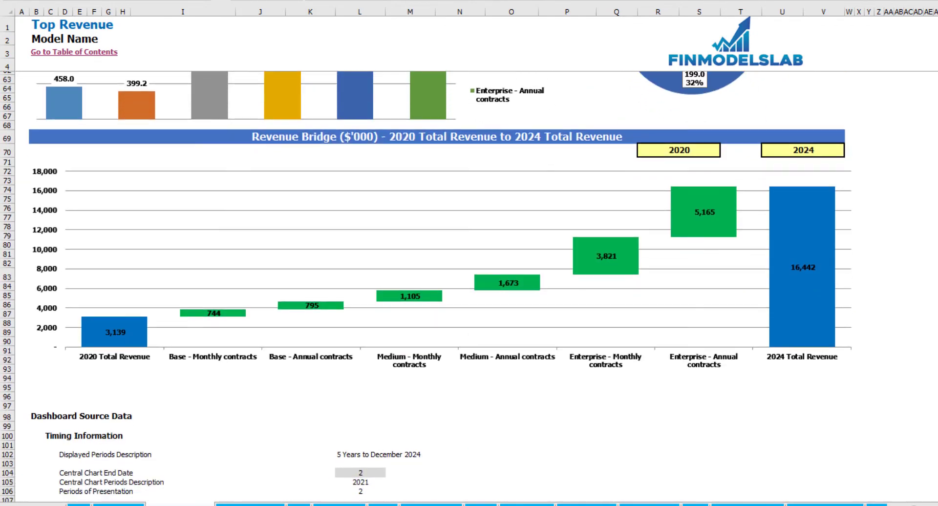
scroll(440, 289, down, 2)
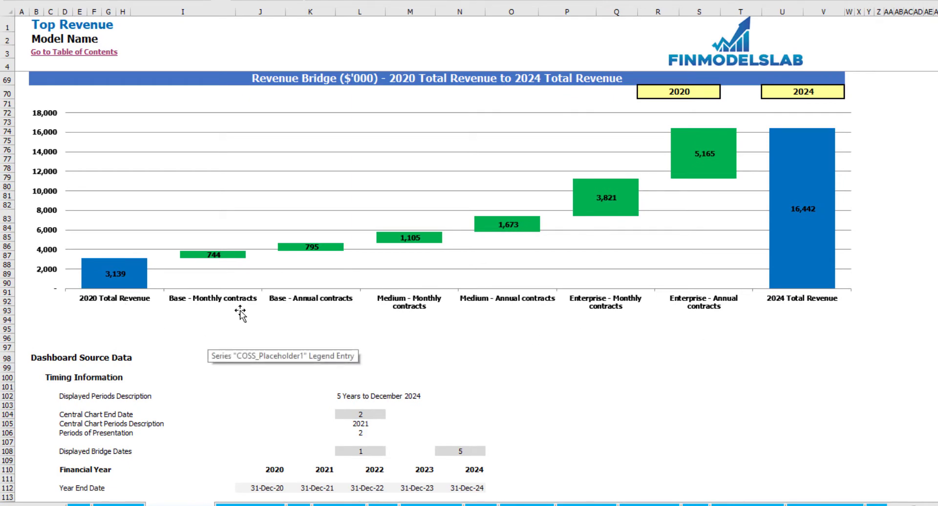
click(708, 92)
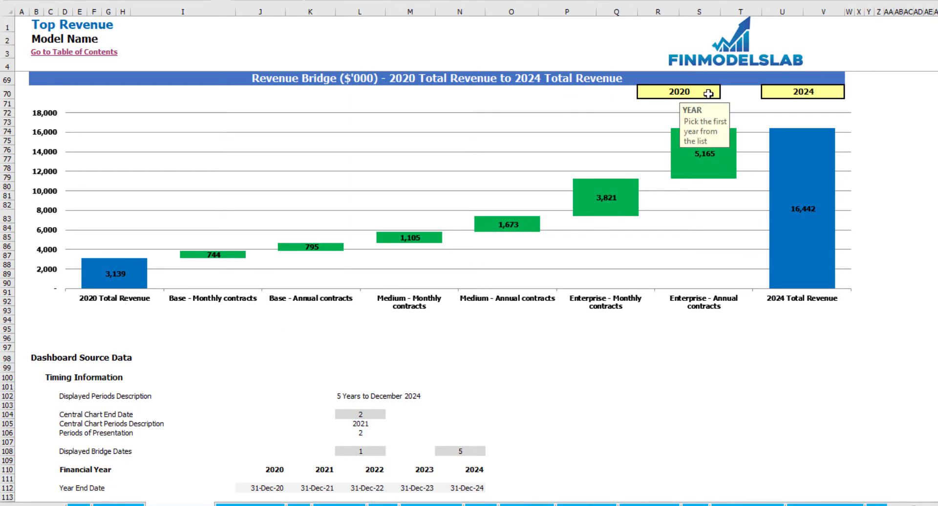
click(727, 91)
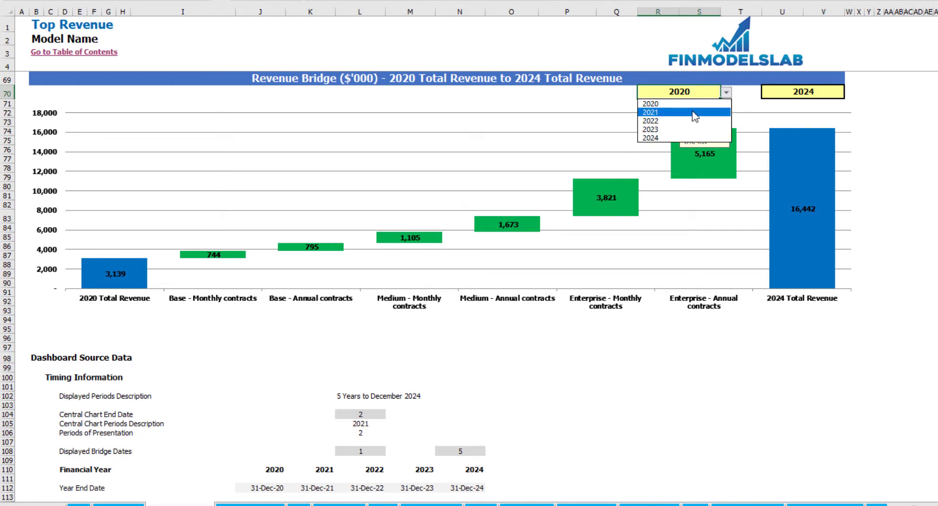
click(695, 112)
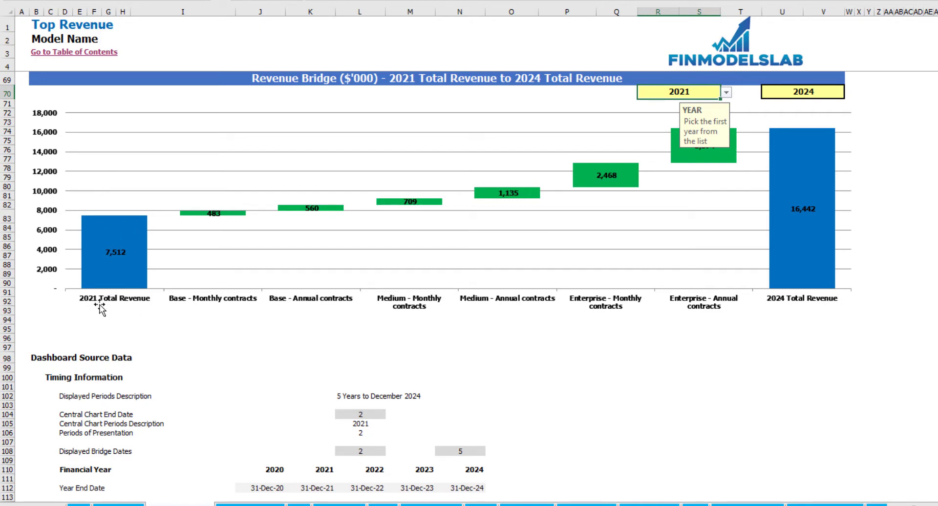
click(879, 265)
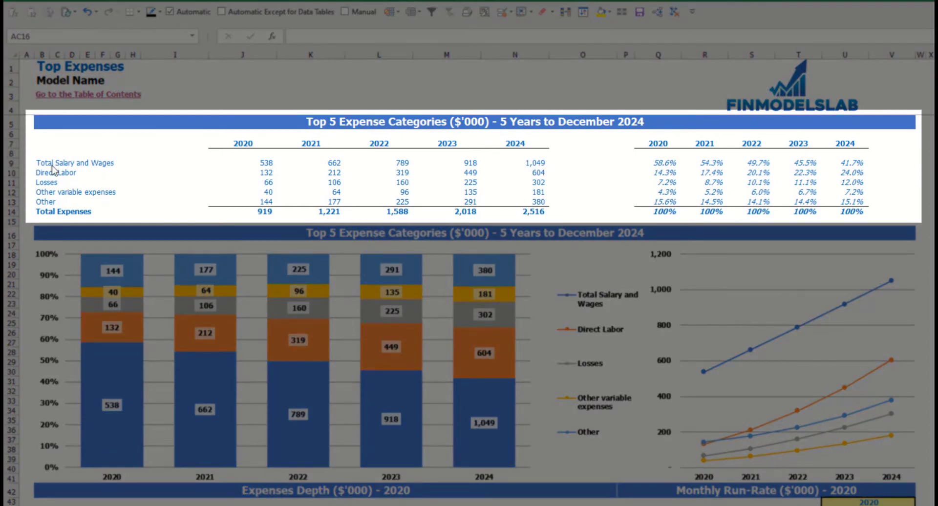
Review the top 5 expense categories, their 2020 to 2024 amounts, total expenses and percentage shares
drag(43, 164, 42, 194)
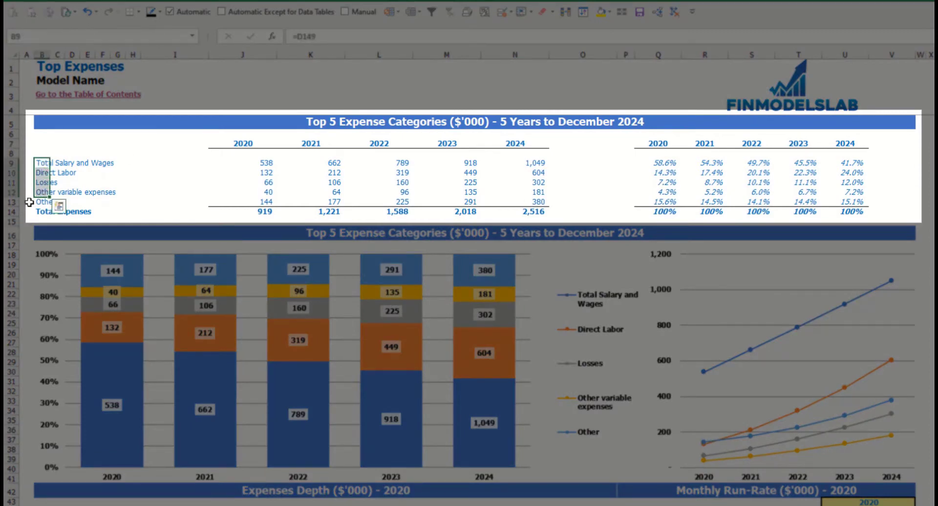
click(47, 202)
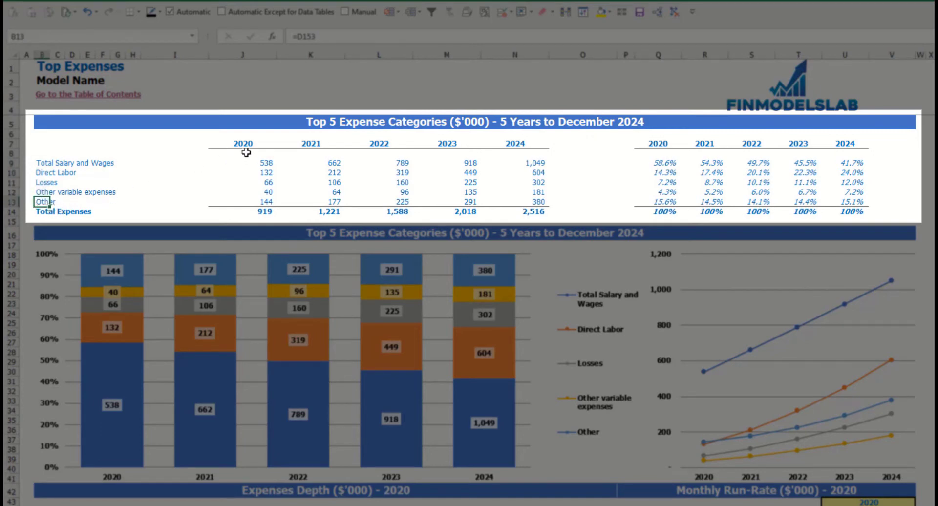
drag(243, 145, 501, 210)
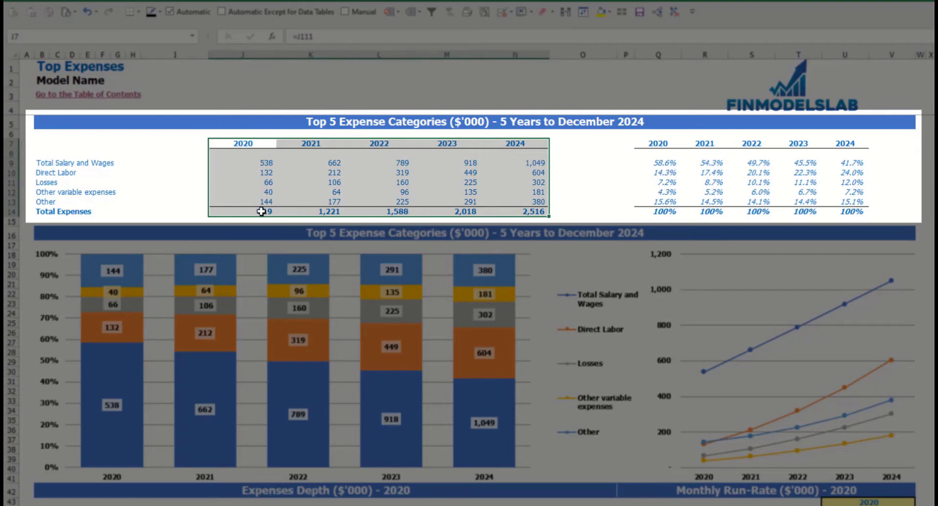
drag(261, 211, 513, 211)
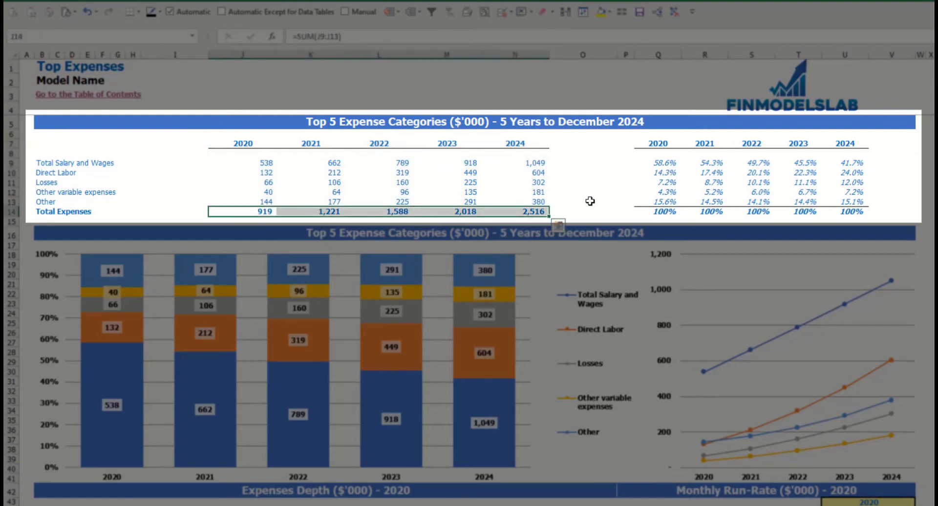
drag(658, 148, 853, 206)
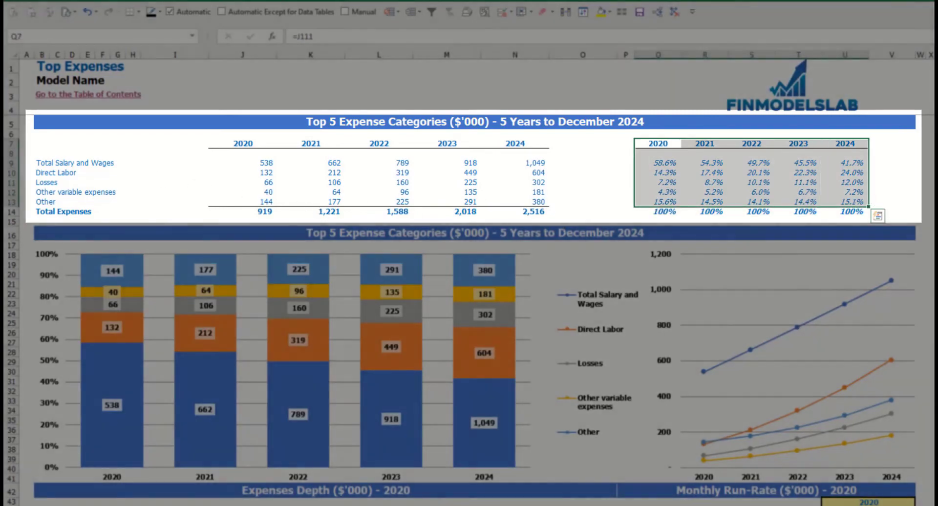
click(935, 202)
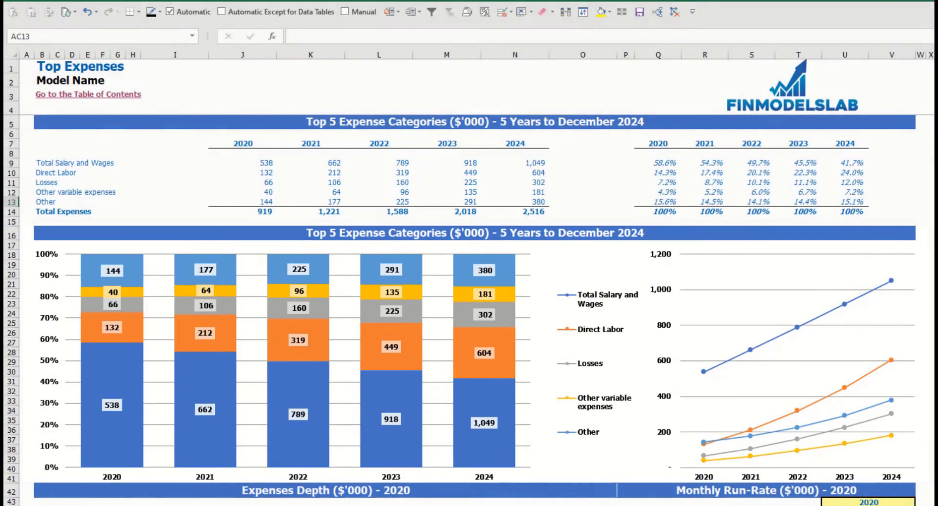
Set the year for the Expenses Depth and Monthly Run-Rate charts to 2021
scroll(469, 313, down, 7)
scroll(580, 300, down, 3)
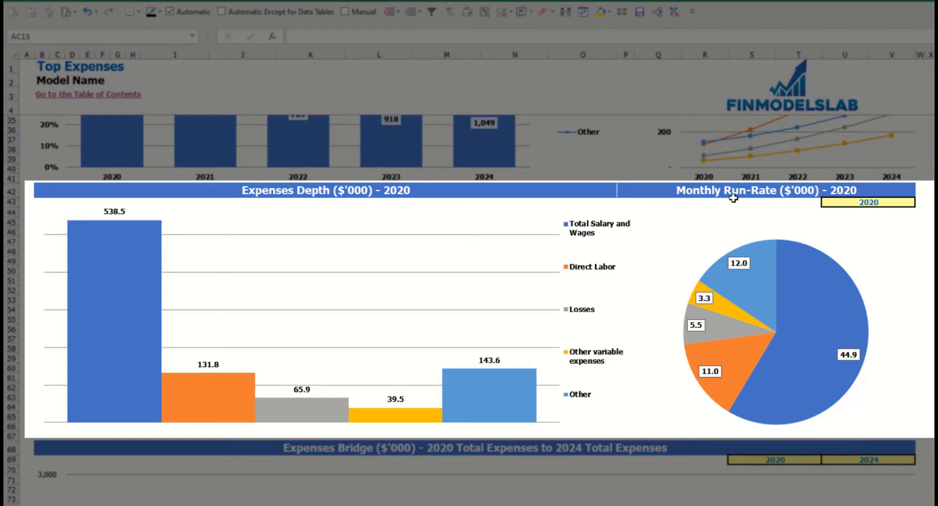
click(903, 201)
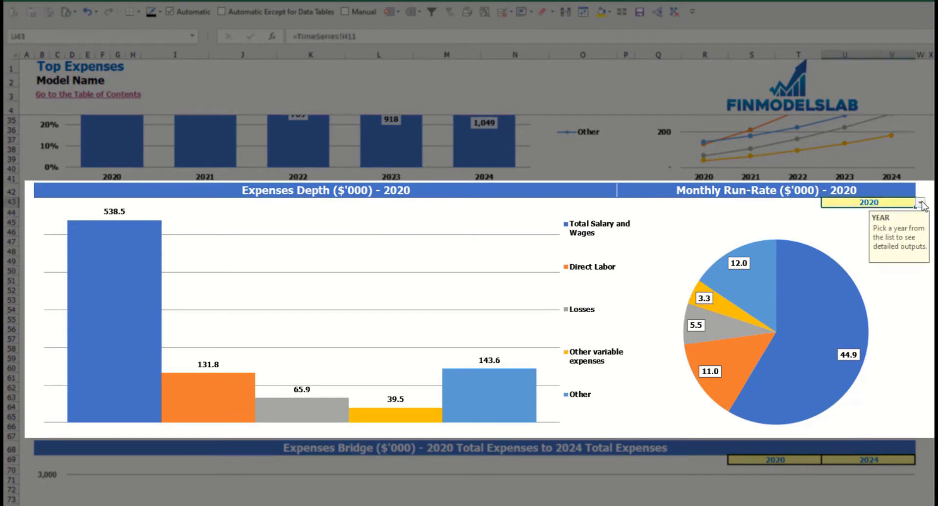
click(921, 202)
click(837, 223)
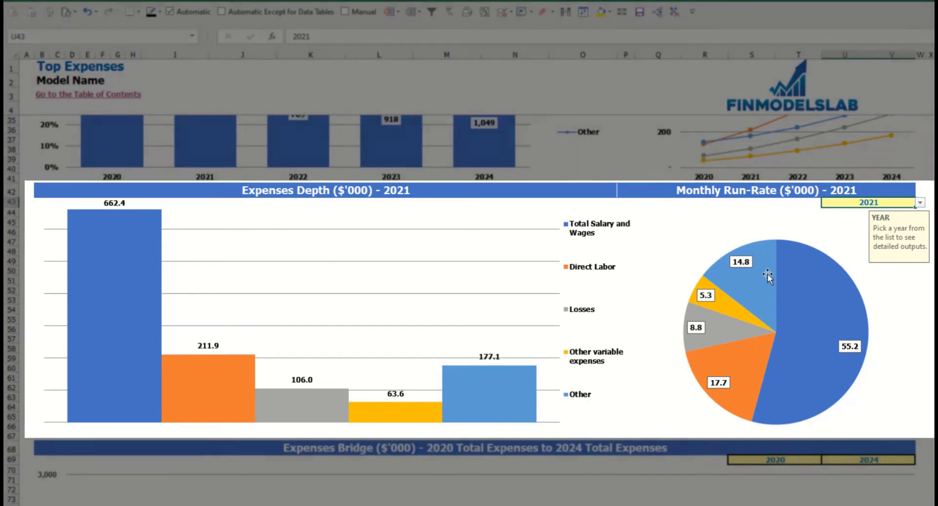
Examine the Expenses Bridge chart and the years available for its first and last year, leaving both selections as they are
scroll(762, 243, down, 7)
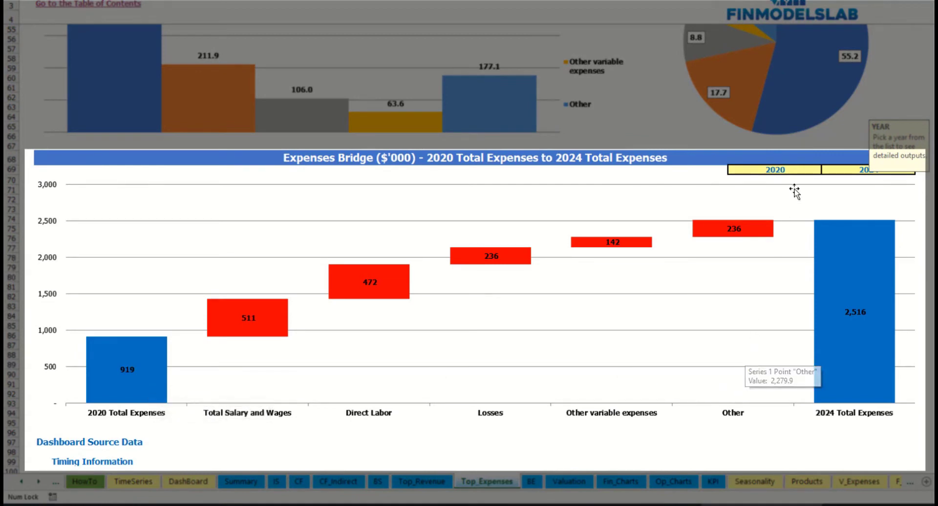
click(812, 169)
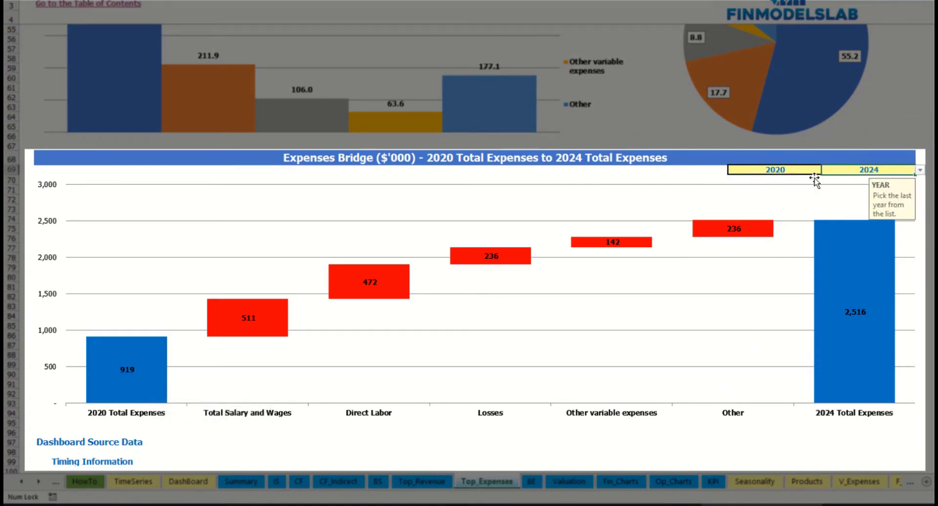
click(827, 170)
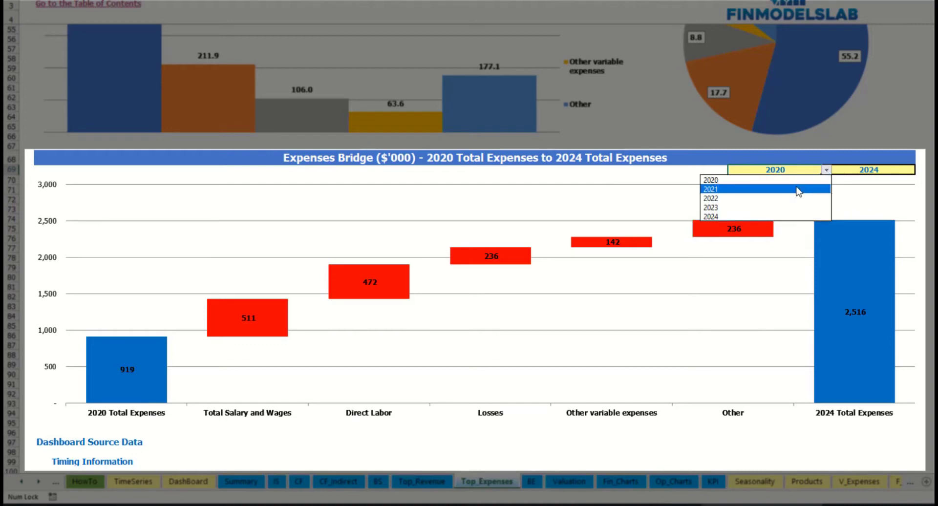
key(Escape)
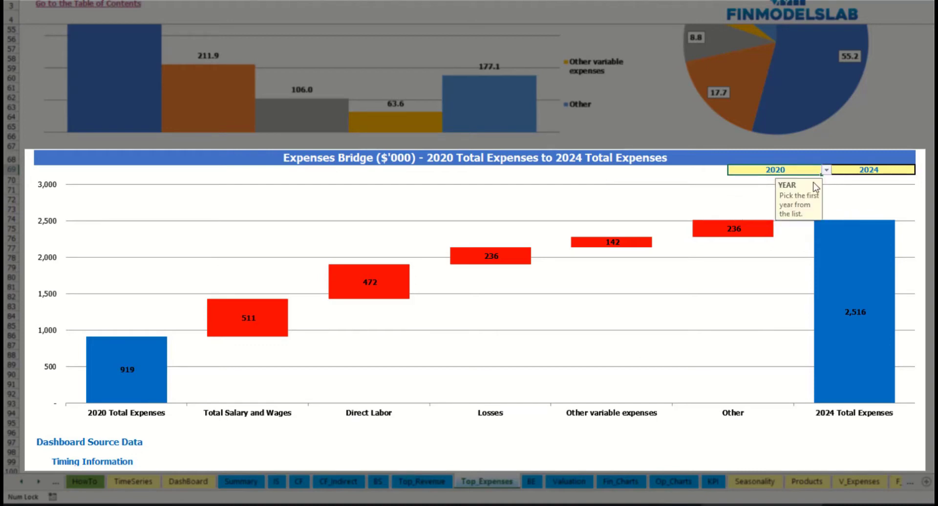
click(902, 169)
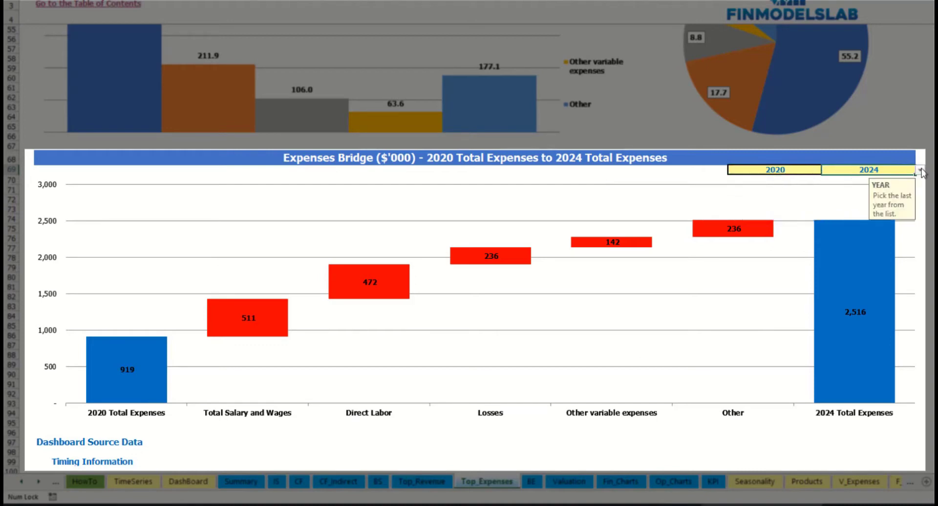
click(921, 170)
key(Escape)
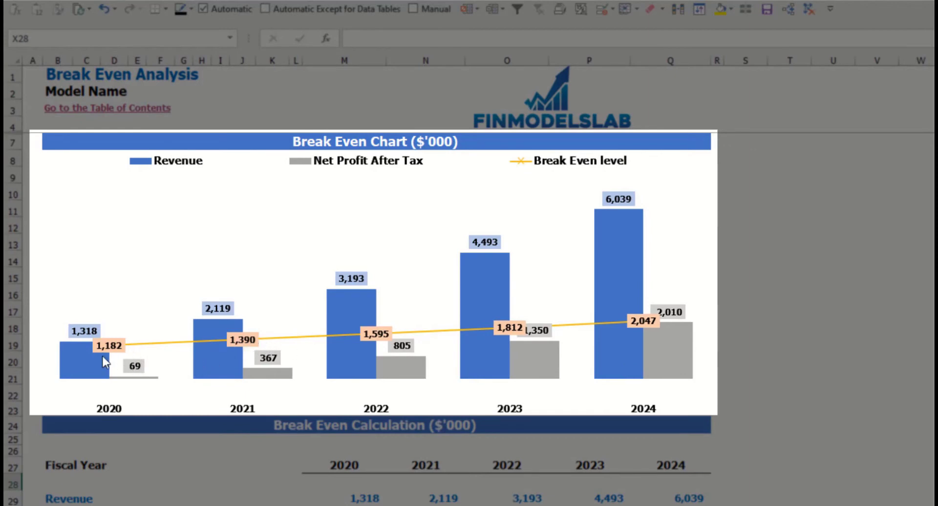
Examine the Break Even chart and the costs of equity and loans in the Valuation sheet's WACC calculation
mouse_move(100, 361)
mouse_move(346, 312)
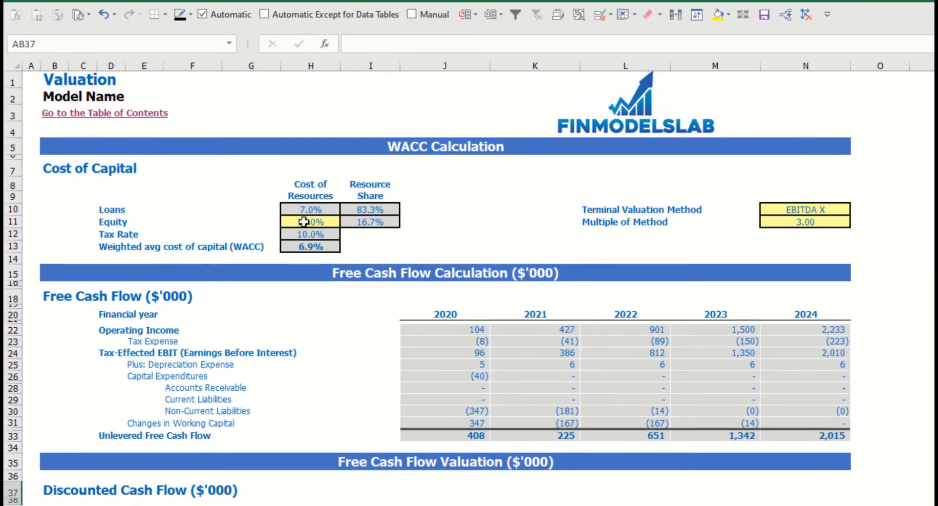
click(304, 222)
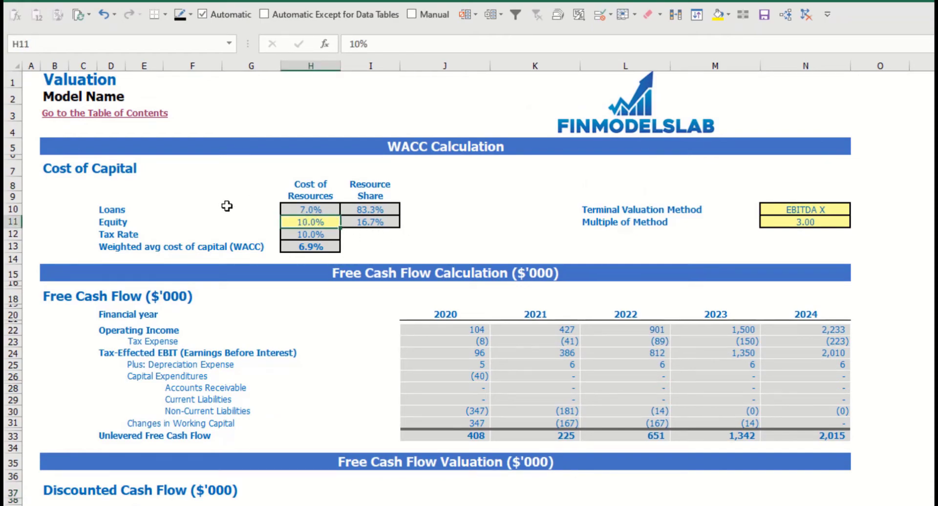
click(282, 208)
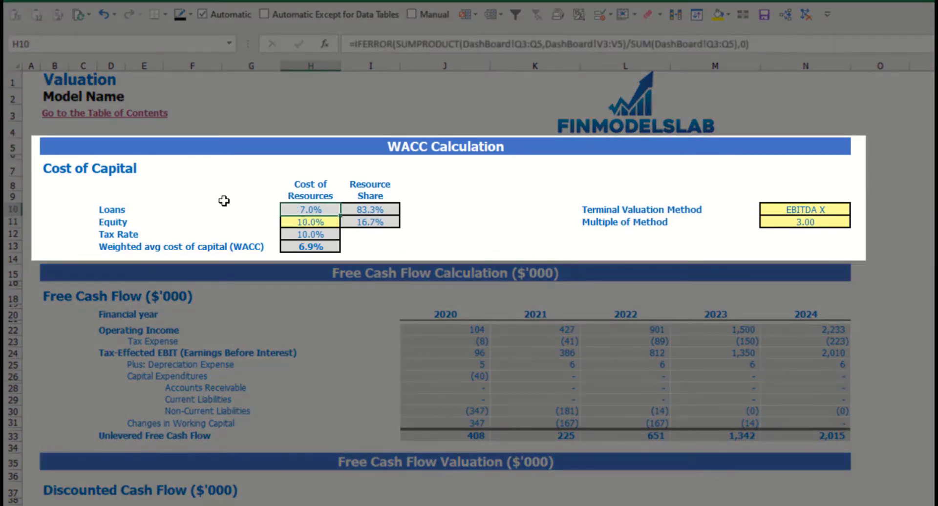
Check the resource shares and weighted average cost of capital, and set the Terminal Valuation Method to Revenue X
drag(370, 208, 377, 224)
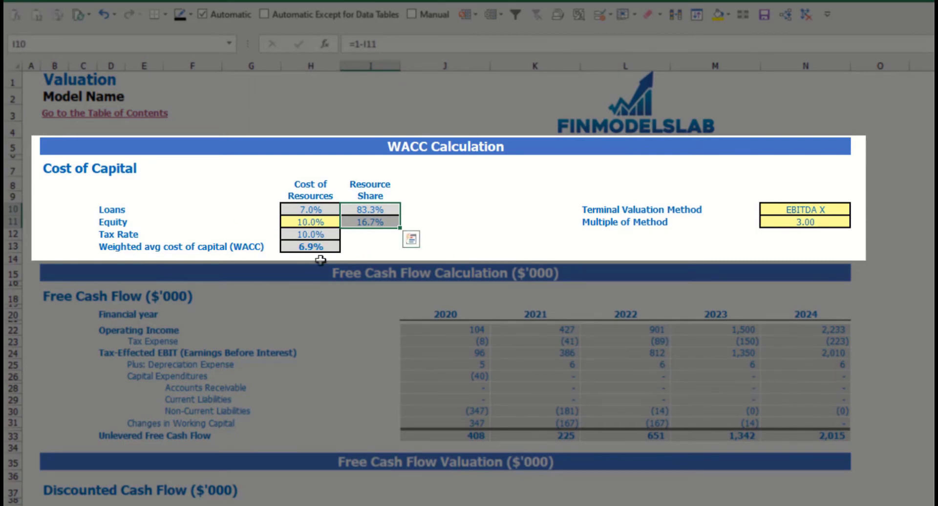
click(327, 243)
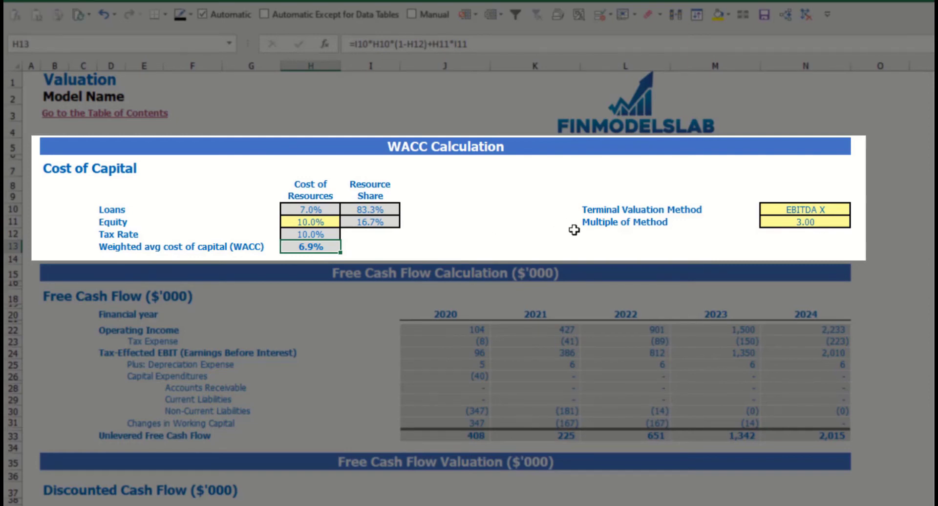
click(821, 212)
click(858, 211)
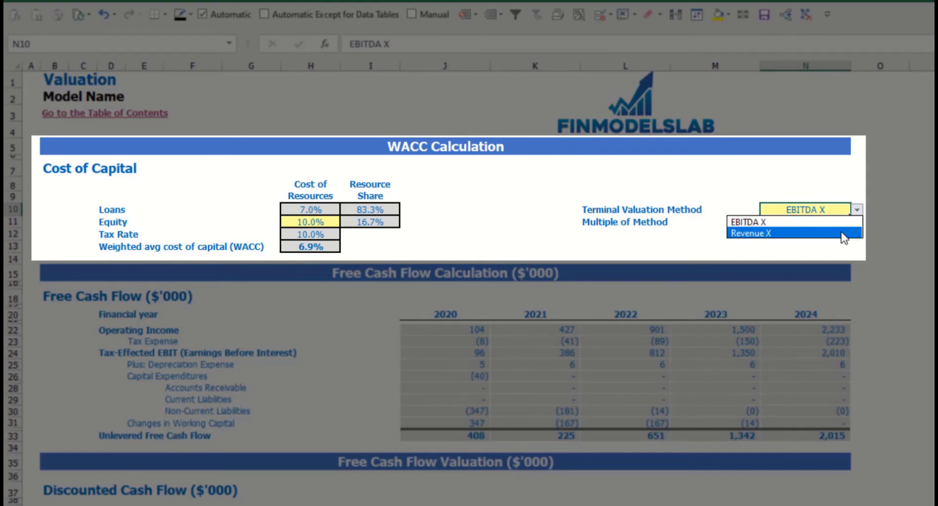
click(787, 233)
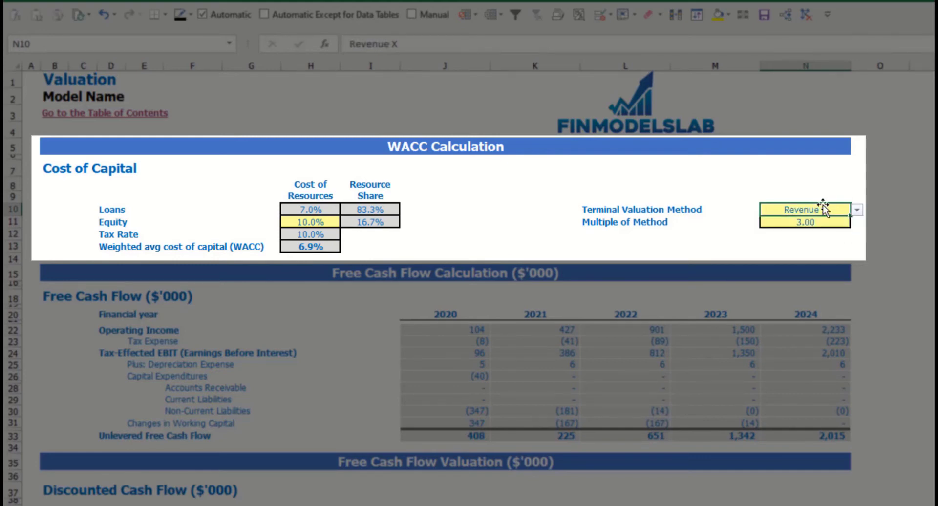
Examine the Valuation sheet's method multiple, terminal value, 2020 to 2024 unlevered free cash flow and multiplicator evaluation
click(797, 222)
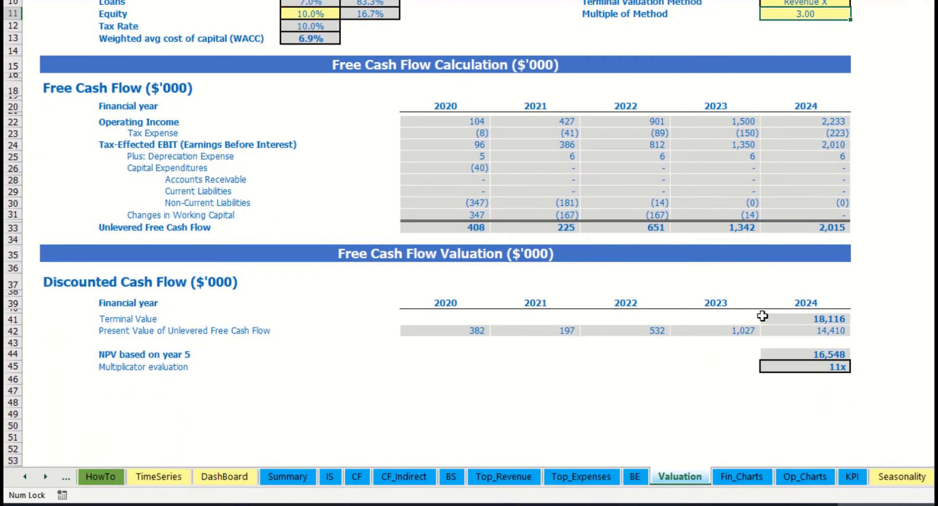
click(792, 318)
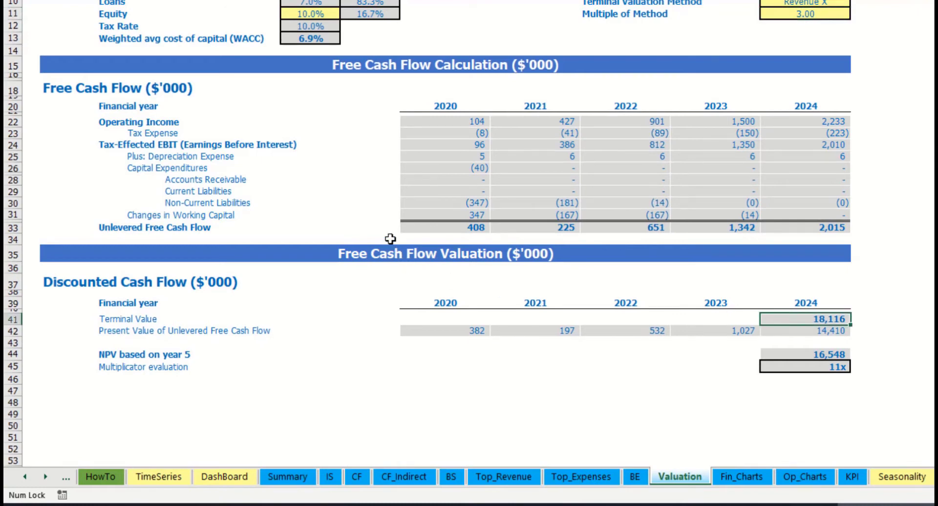
drag(424, 227, 804, 228)
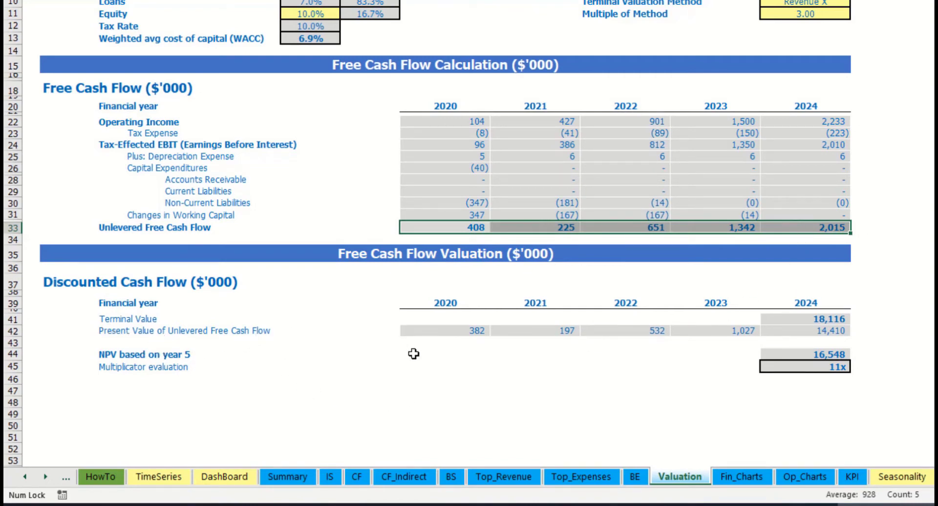
click(829, 367)
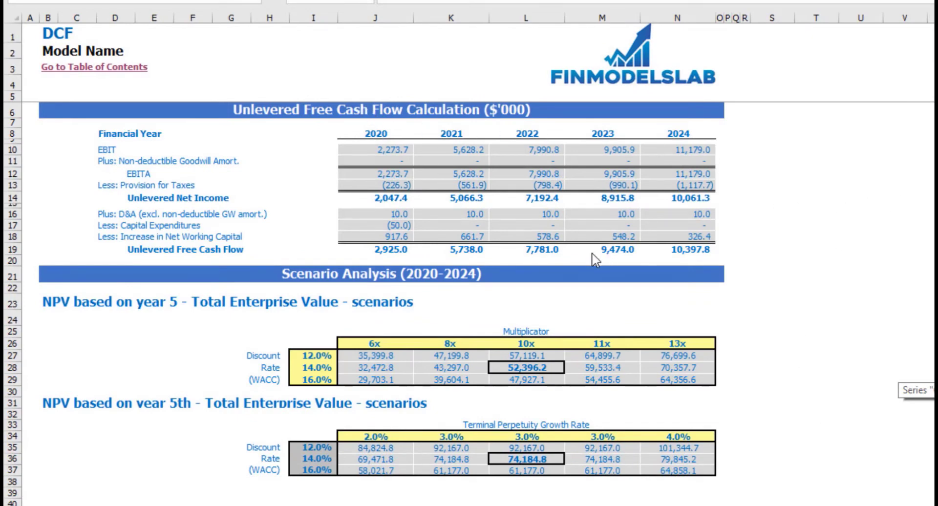
Review the DCF sheet's unlevered free cash flow row and the discount rates and multiplicators driving its first NPV scenario table
click(249, 230)
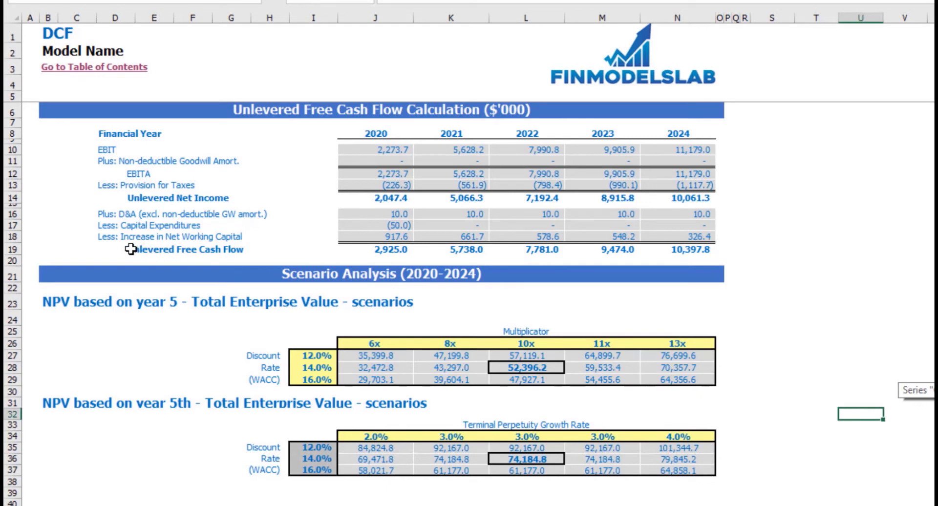
drag(136, 250, 718, 246)
click(851, 204)
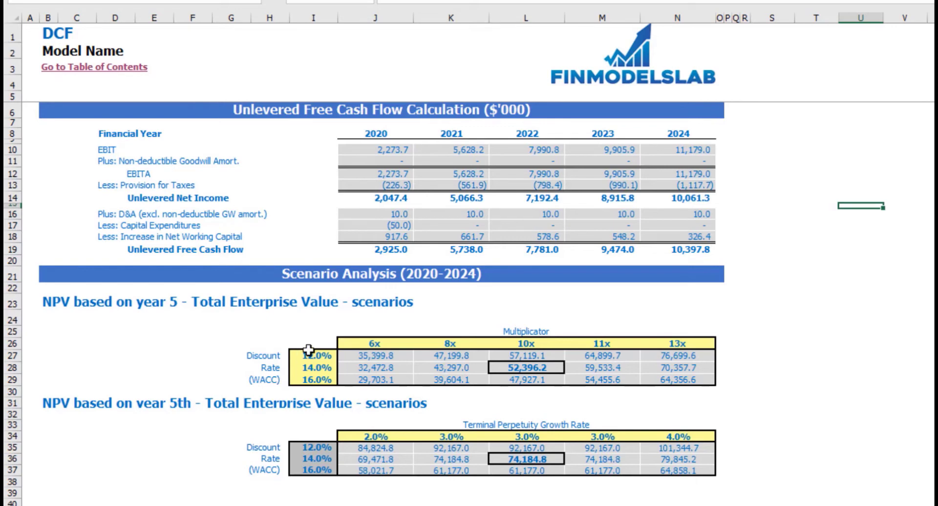
drag(311, 355, 310, 367)
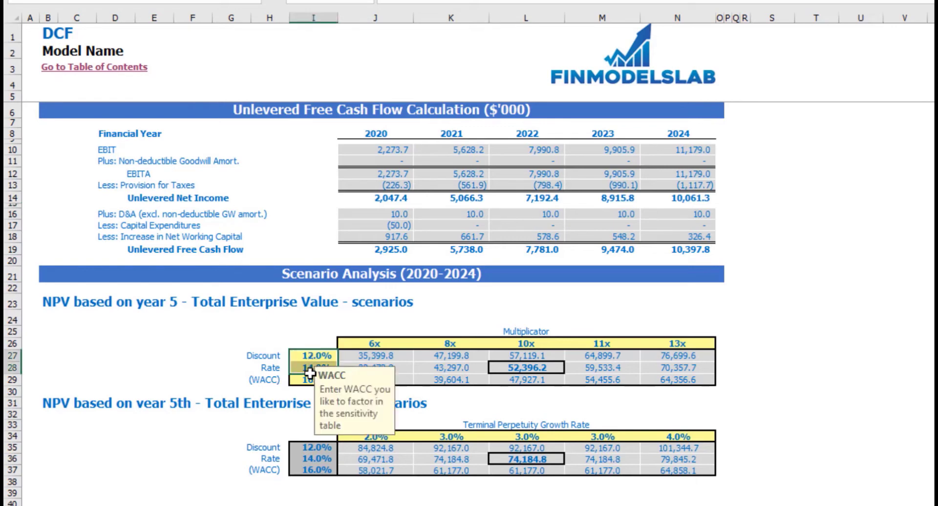
click(199, 357)
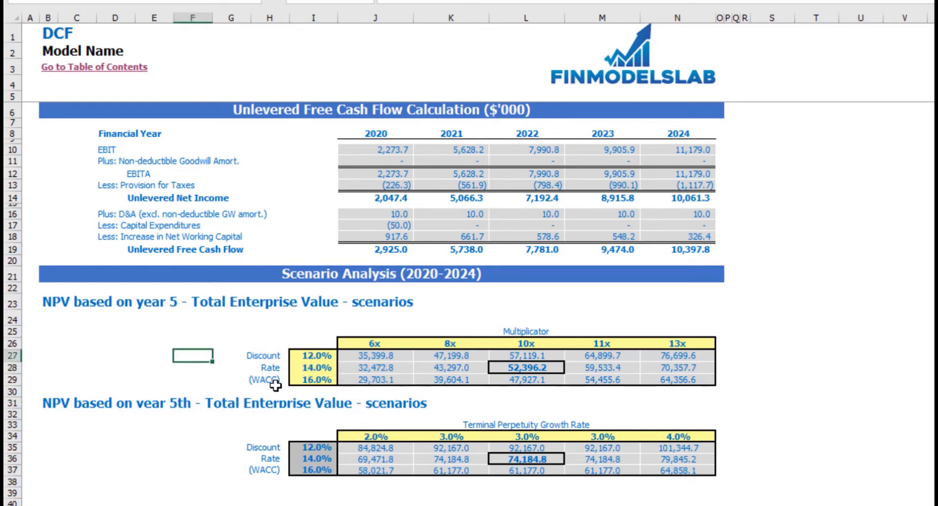
click(319, 368)
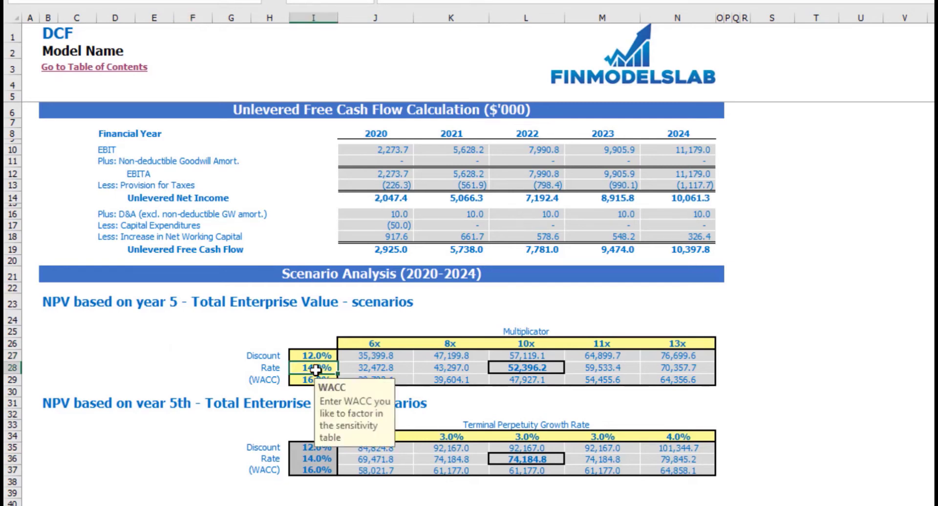
click(867, 316)
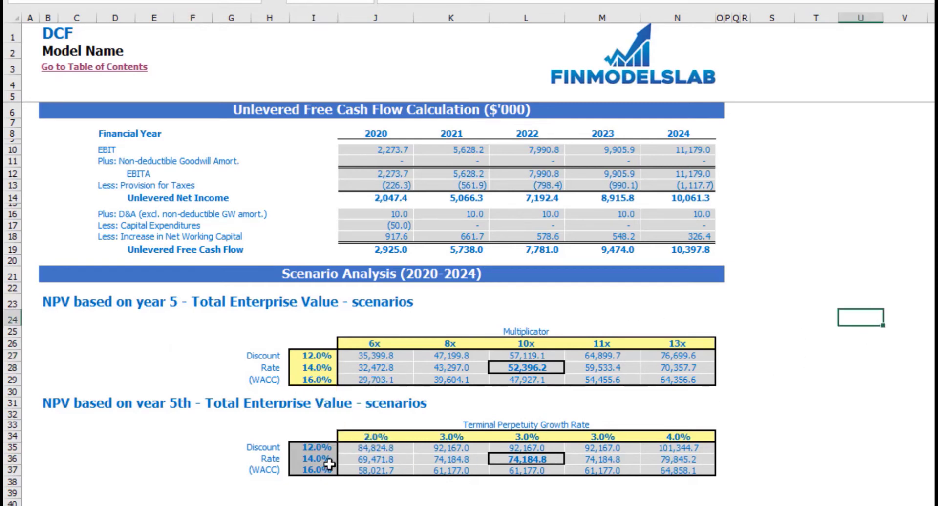
drag(366, 344, 685, 347)
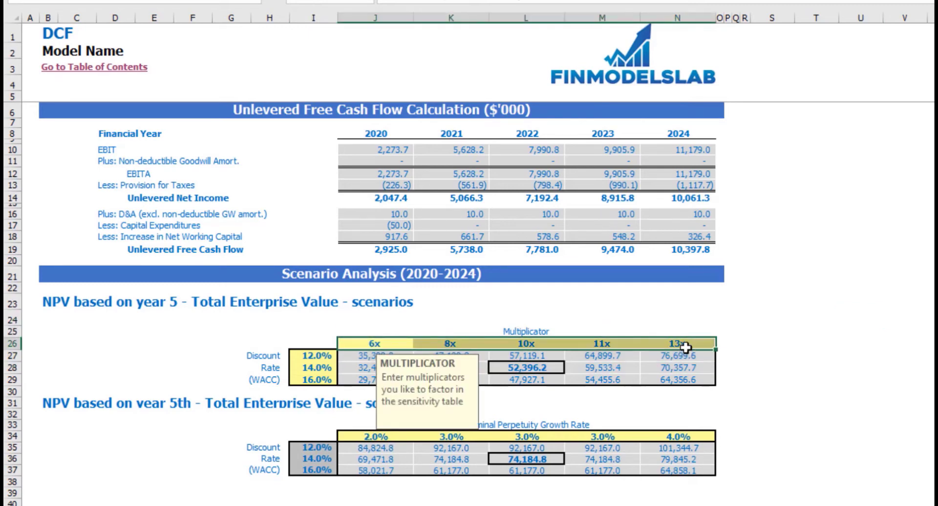
click(729, 362)
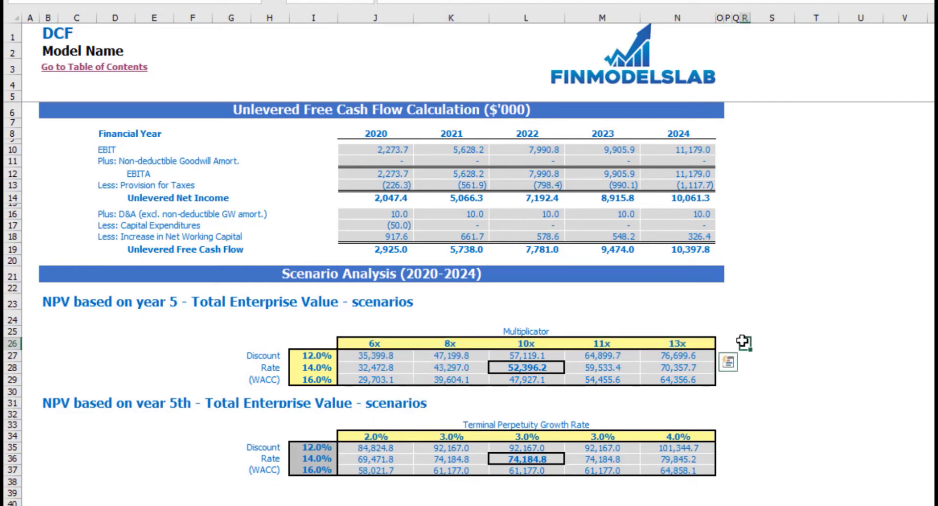
Set the middle multiplicator of the first NPV scenario table to 8 and check the table's recalculated values
click(540, 349)
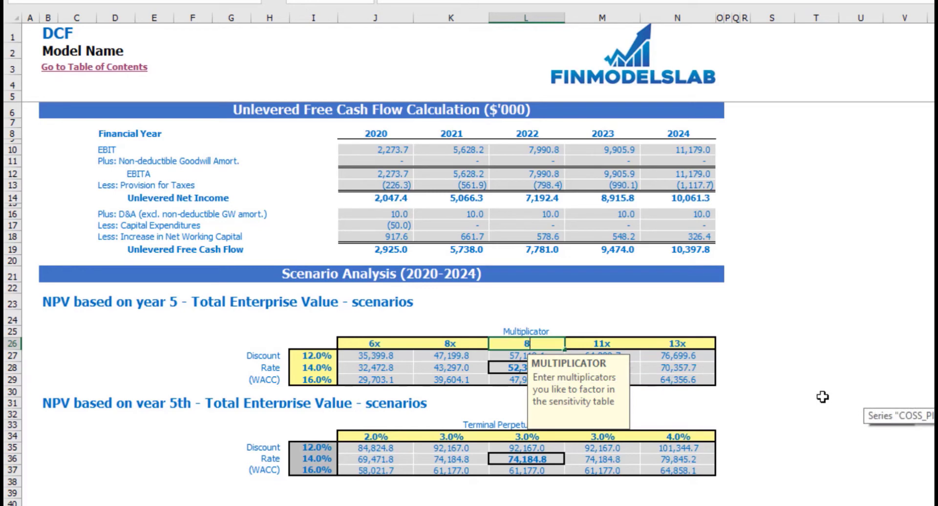
text(8)
key(Return)
click(800, 315)
drag(383, 354, 689, 387)
click(892, 322)
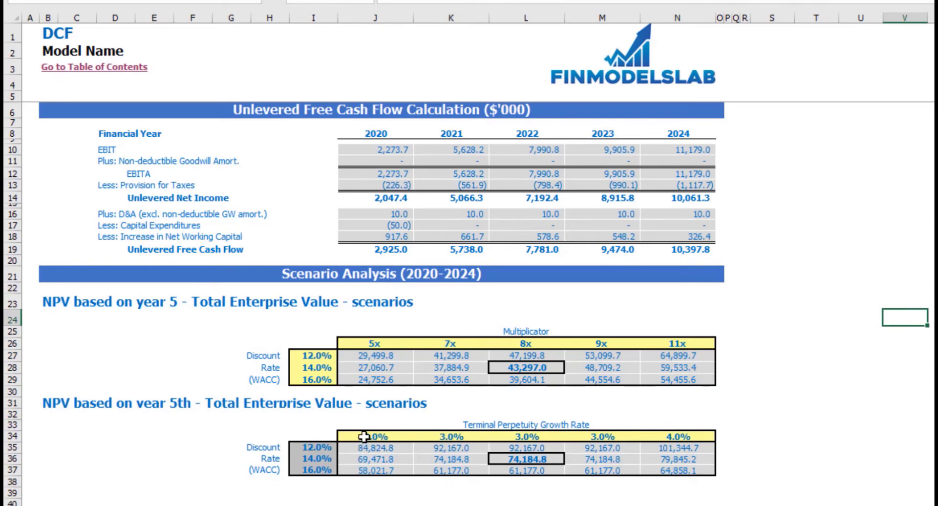
Set the middle terminal perpetuity growth rate of the second NPV scenario table to 5%
click(533, 436)
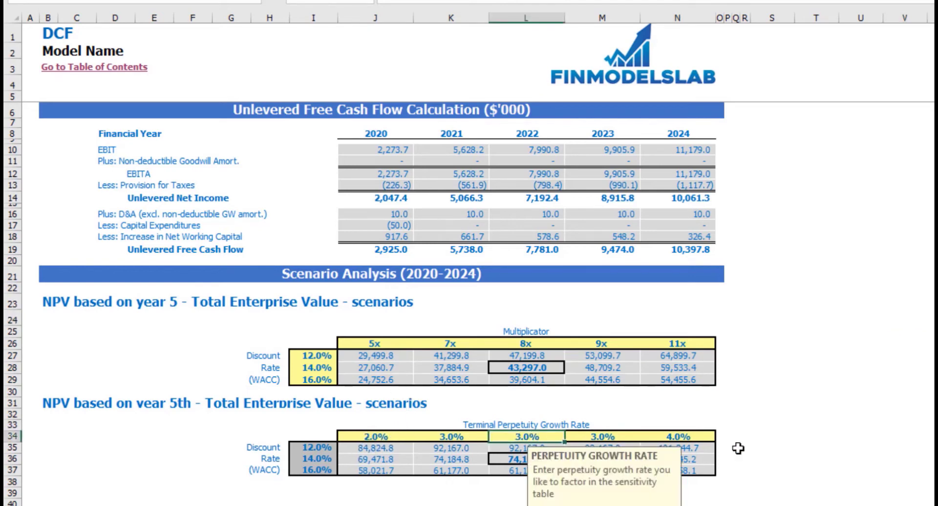
click(826, 424)
click(548, 442)
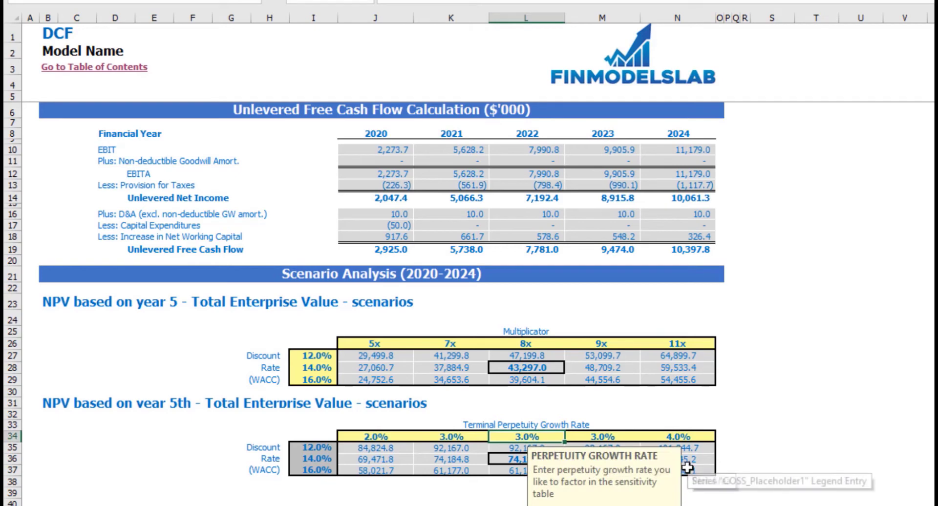
text(5%)
key(Return)
click(851, 389)
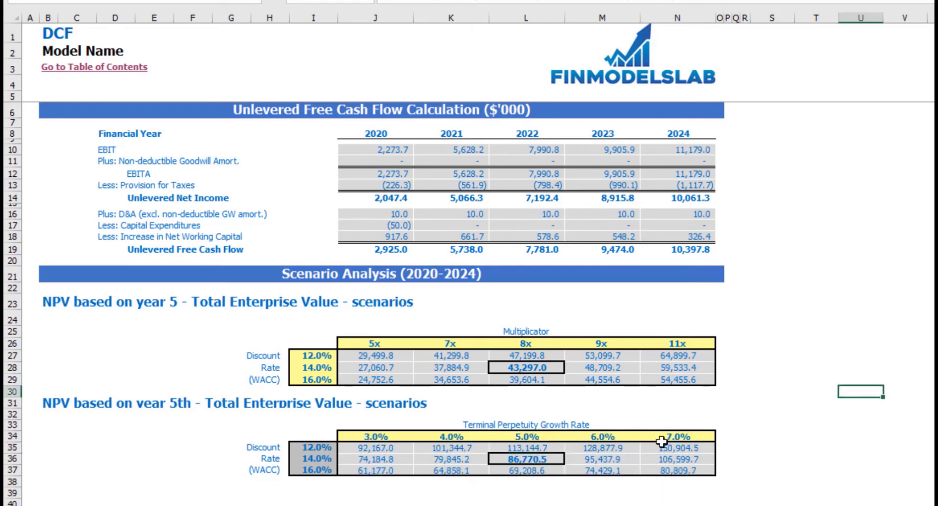
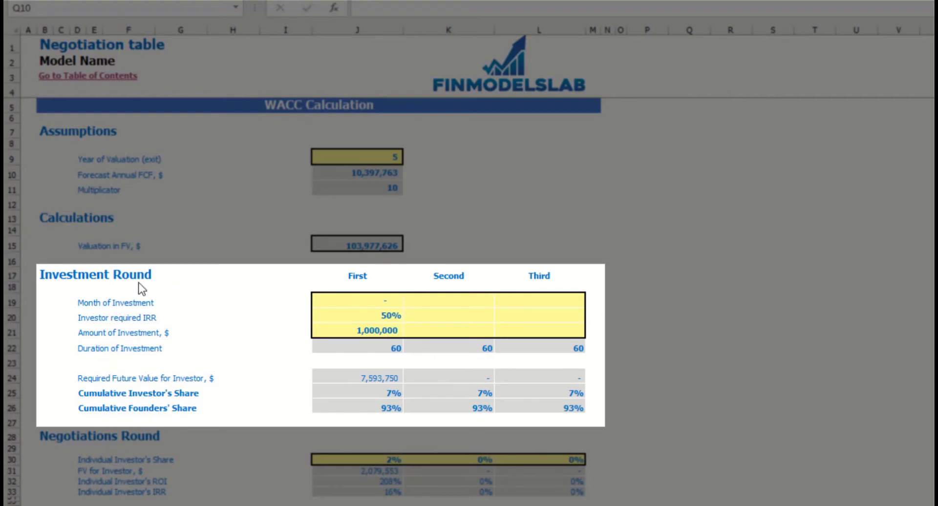
Set the first investment round's month of investment to 2 in the Negotiation table
click(386, 300)
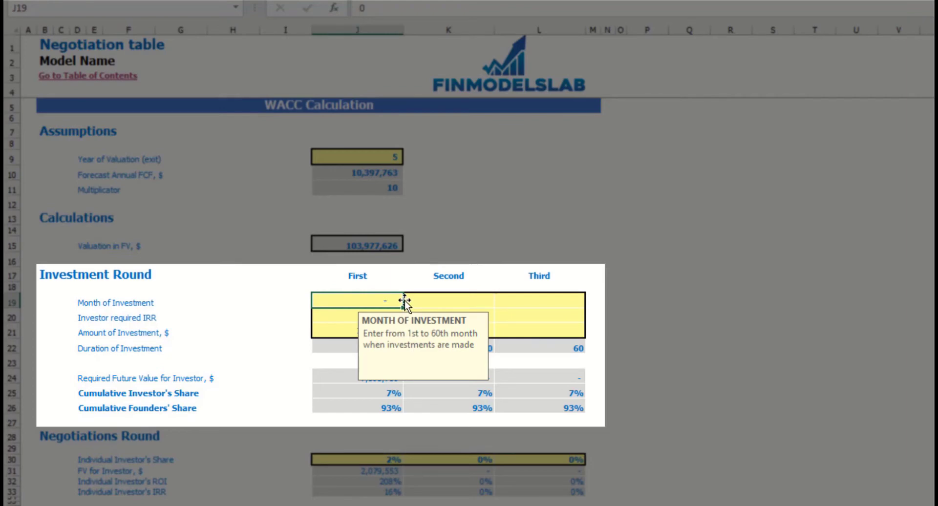
text(2)
key(Return)
click(811, 300)
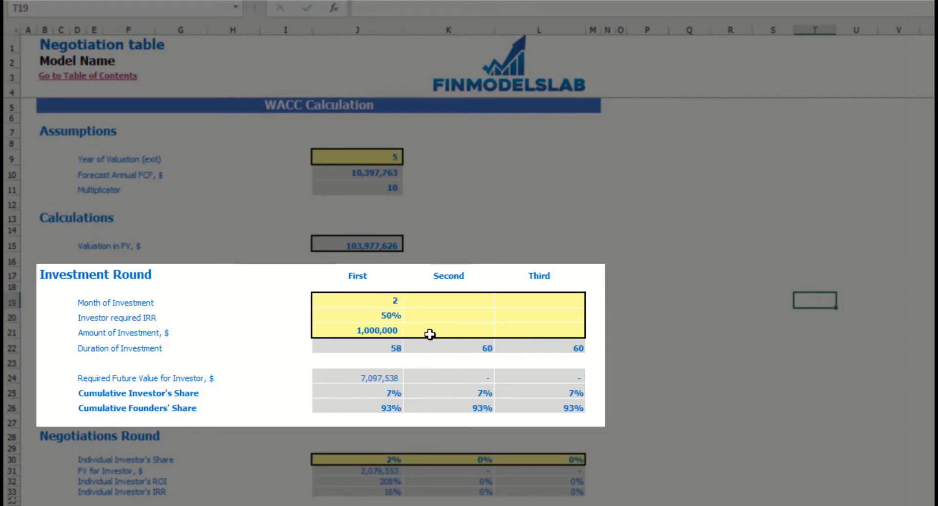
Set the first investment round's investor required IRR to 45% and its amount of investment to 900,000
click(355, 318)
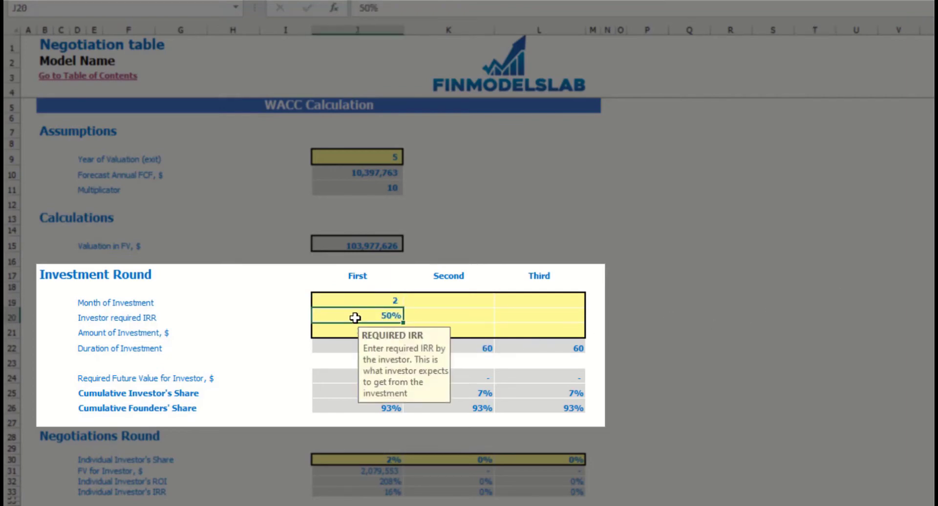
text(45)
key(Return)
click(731, 315)
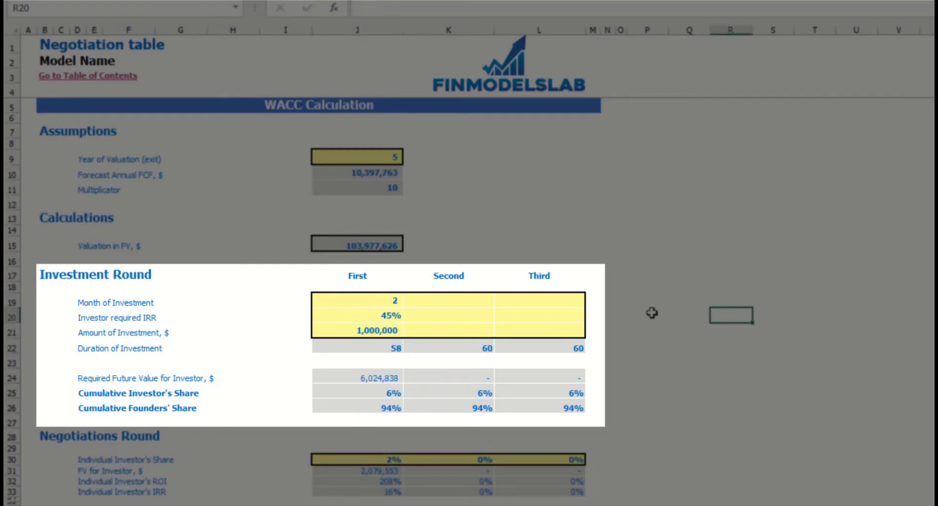
click(392, 331)
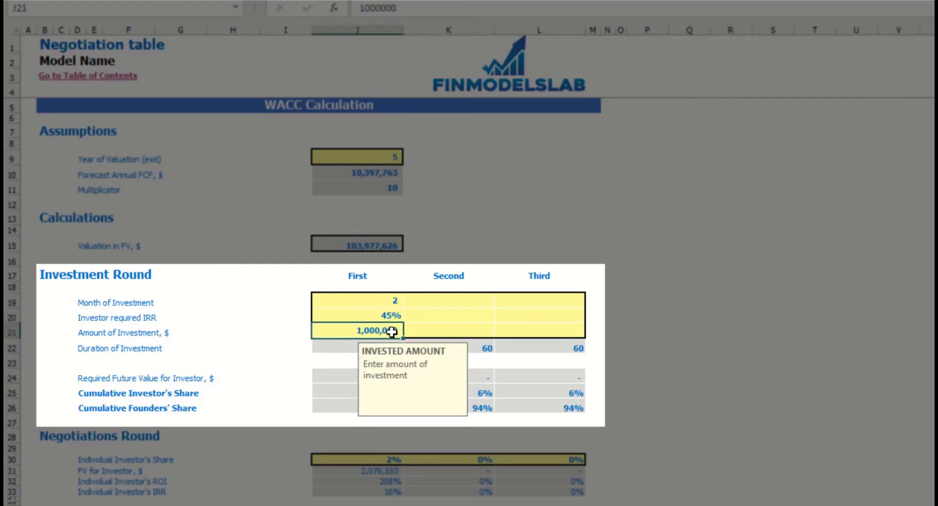
text(9)
key(Return)
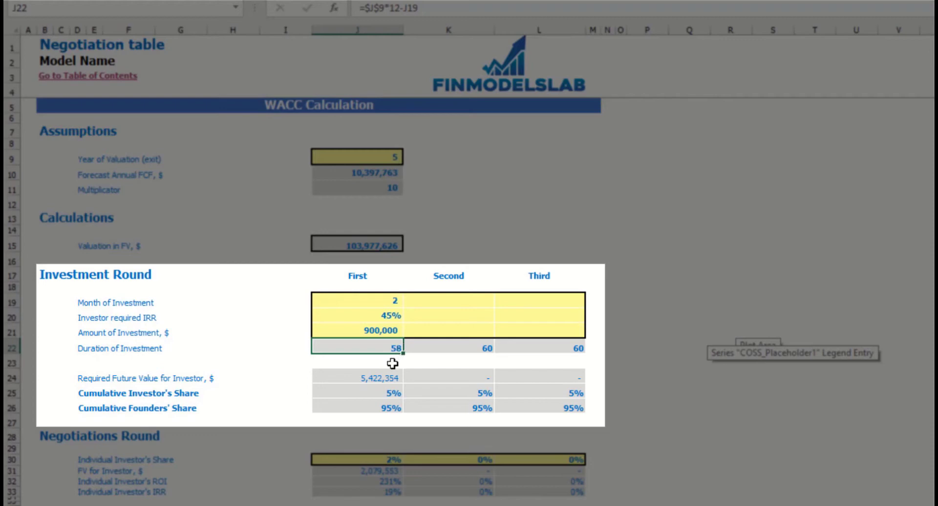
Examine the first round's required future value for the investor and the cumulative investor's and founders' shares
click(360, 374)
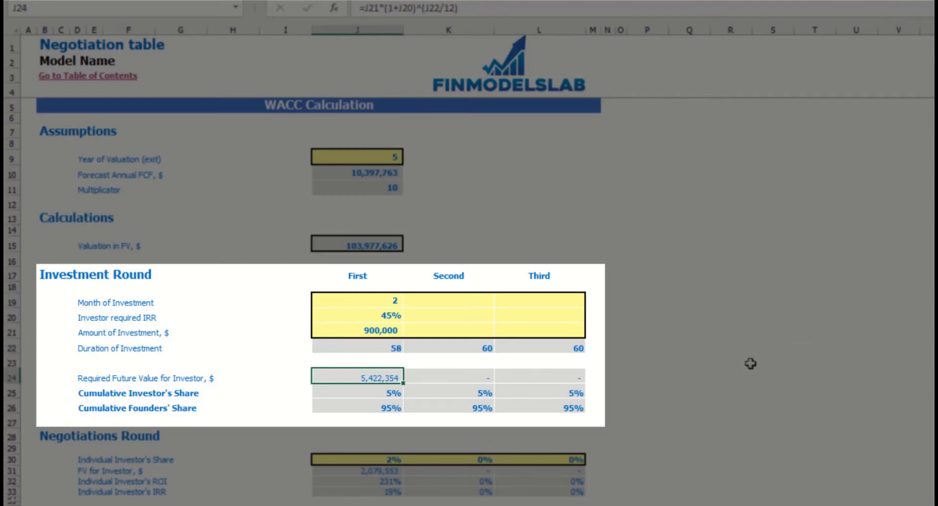
key(Down)
key(Down)
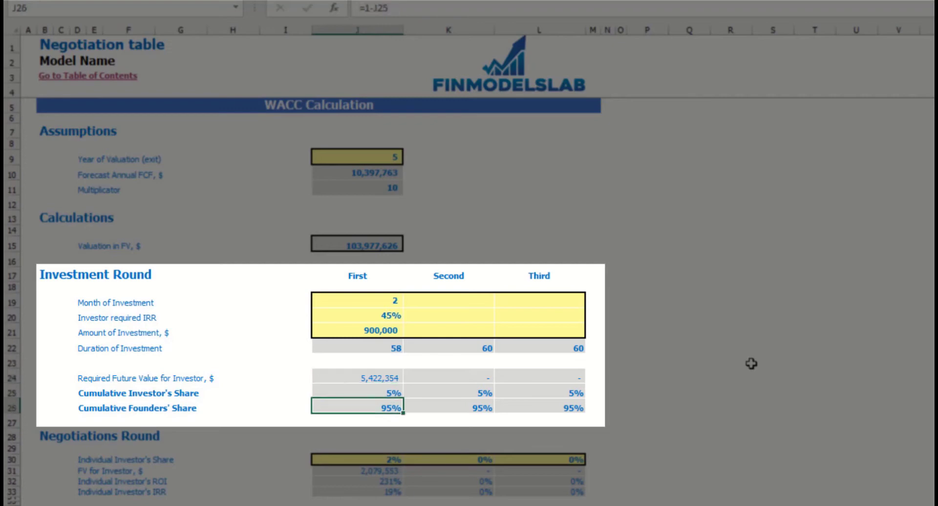
key(Up)
key(Down)
key(Up)
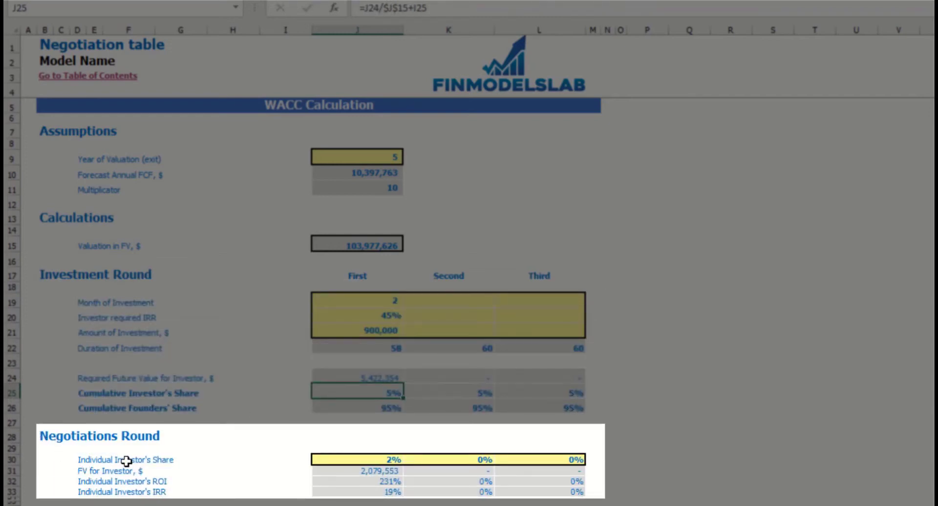
Set the first individual investor's share in the Negotiations Round to 1.5%
click(368, 460)
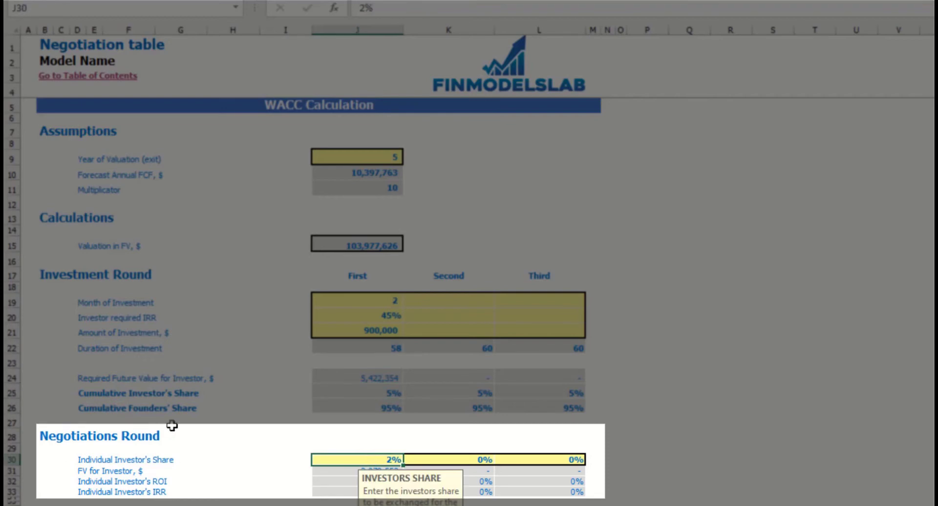
text(1.5%)
key(Return)
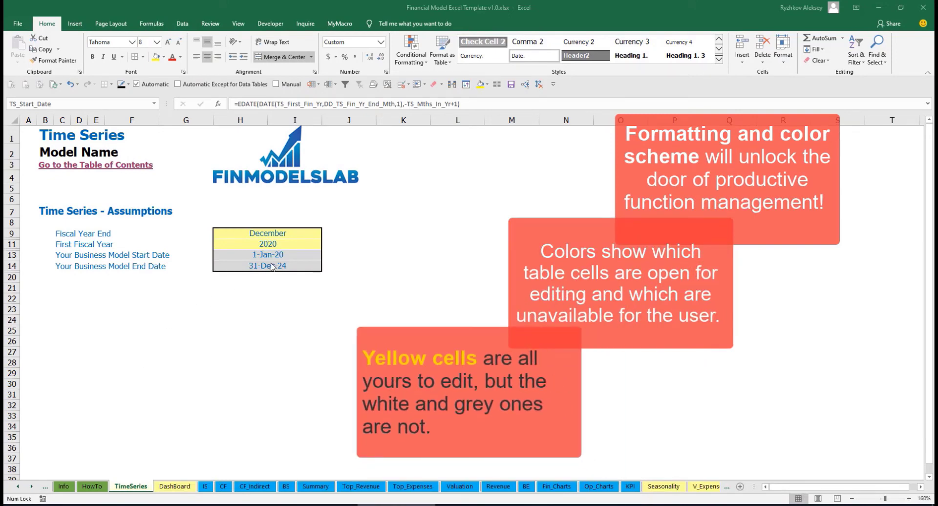
Look through the workbook's sheet list up to the last sheet, Capital, noting the color of each sheet
click(32, 487)
click(32, 487)
click(32, 487)
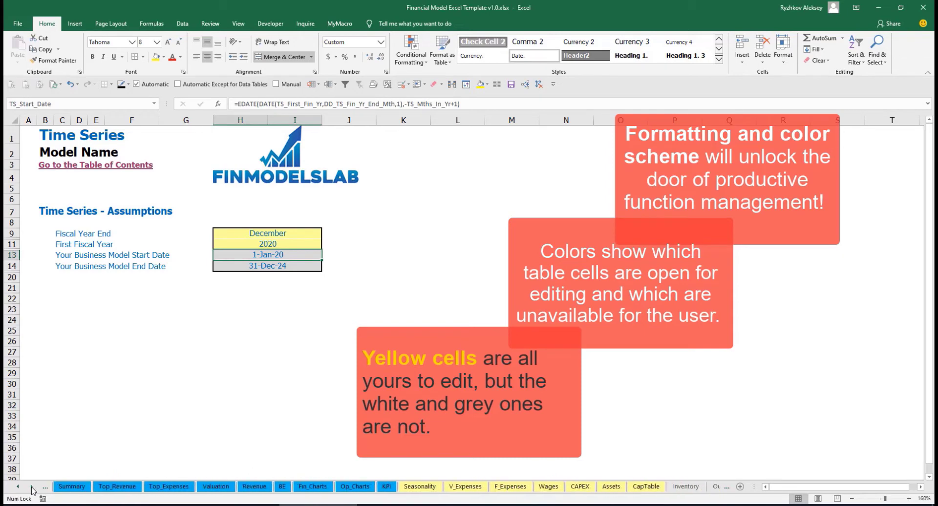
click(32, 486)
click(33, 487)
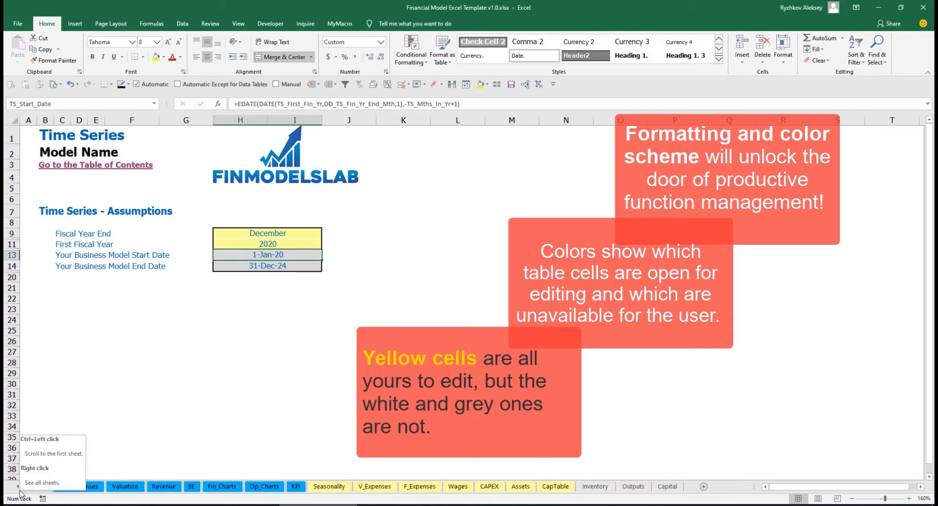
Look through the sheet list back to TimeSeries and forward to Capital, examining the blue report sheets and grey calculation sheets
click(19, 491)
click(20, 490)
click(20, 491)
click(20, 491)
click(20, 491)
click(20, 491)
click(20, 490)
click(20, 491)
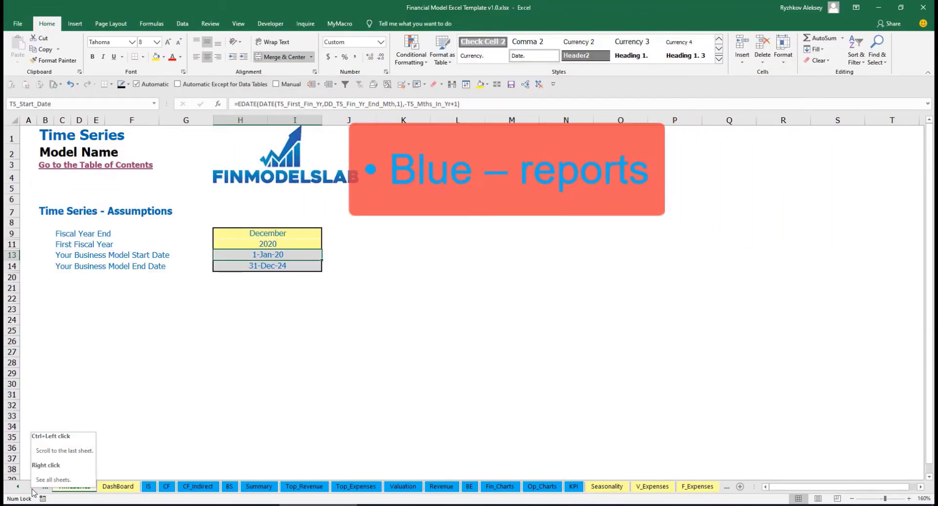
click(32, 490)
click(32, 489)
click(31, 489)
click(32, 489)
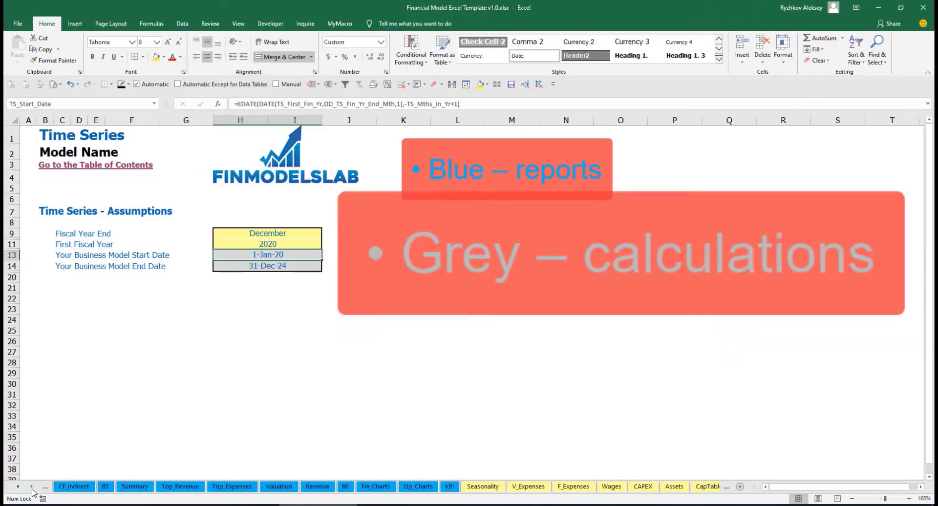
click(32, 489)
click(32, 490)
click(32, 489)
click(32, 490)
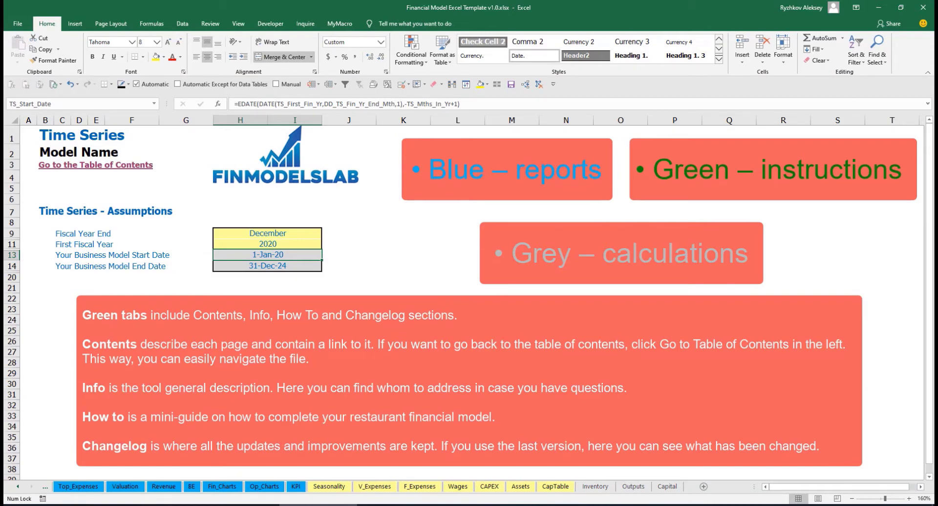
Open the Contents sheet, follow its Financial Statements Summary link and return to the table of contents
click(18, 487)
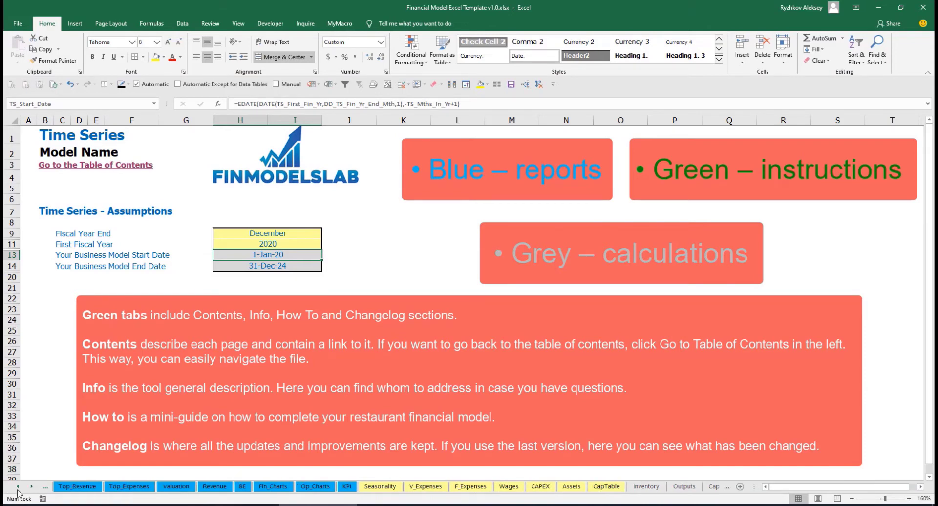
click(18, 487)
click(18, 487)
click(18, 487)
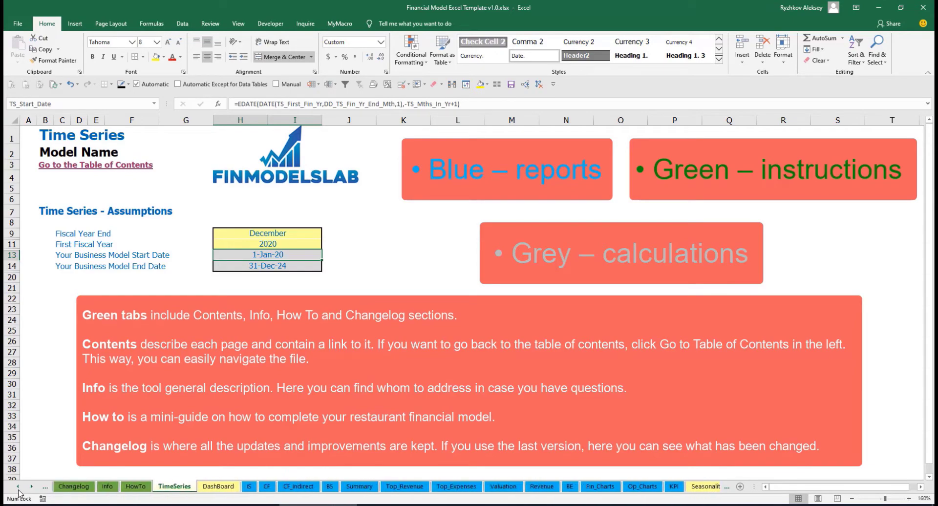
click(17, 487)
click(18, 487)
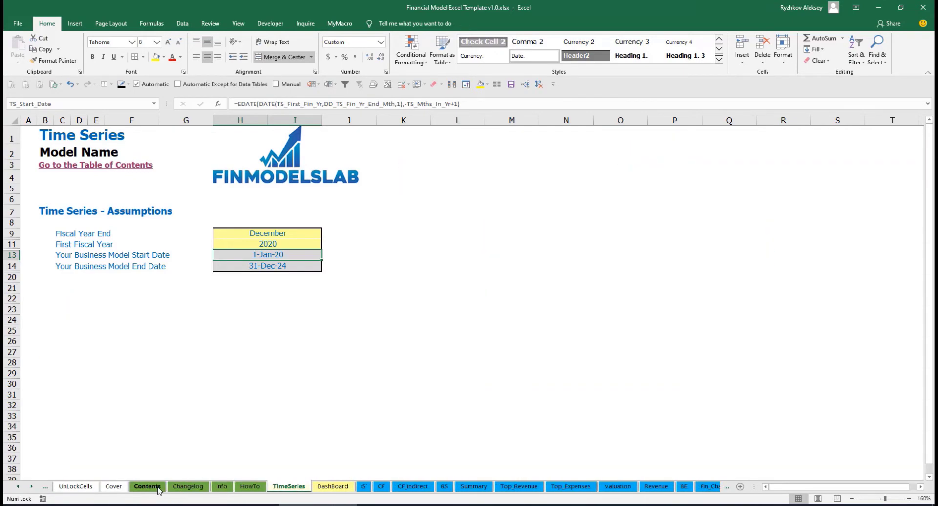
click(147, 487)
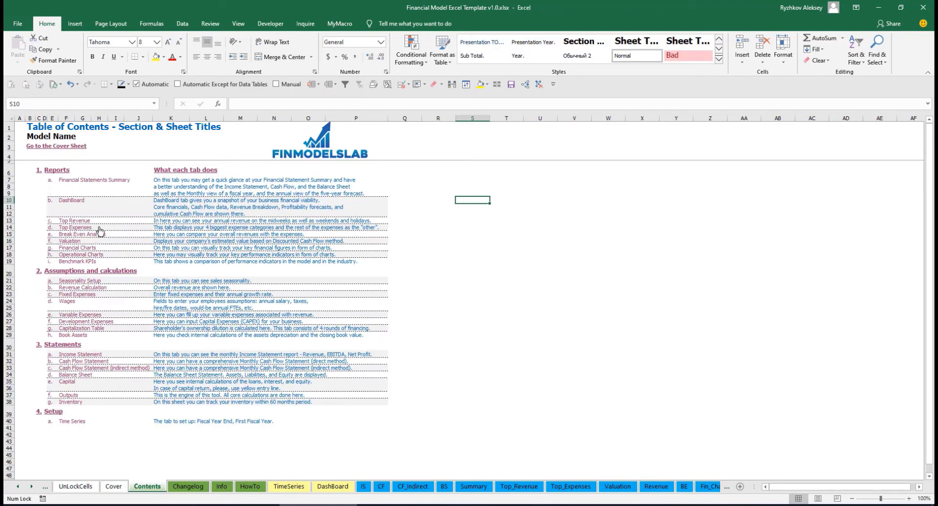
click(85, 182)
click(33, 147)
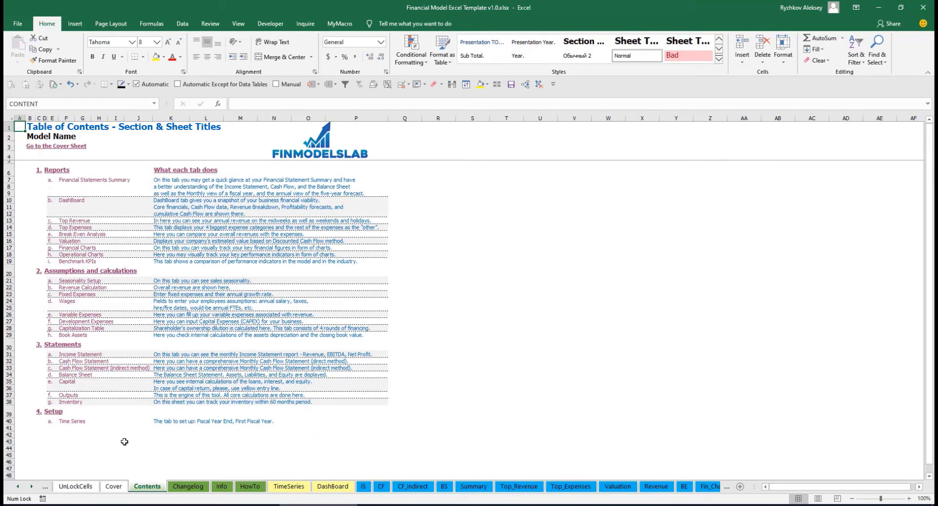
Read through the HowTo sheet's guide, from Overall Business Model Principles down through the descriptions of the individual sheets
click(251, 488)
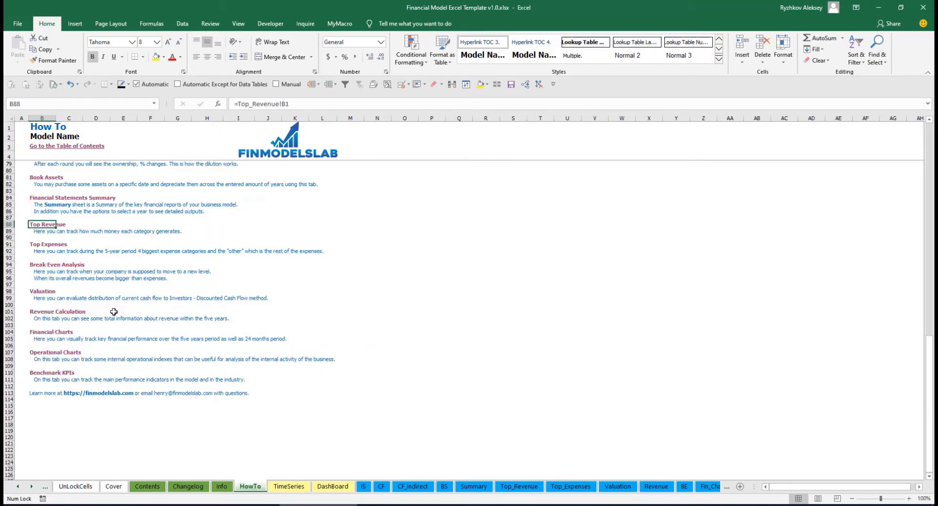
scroll(114, 311, up, 20)
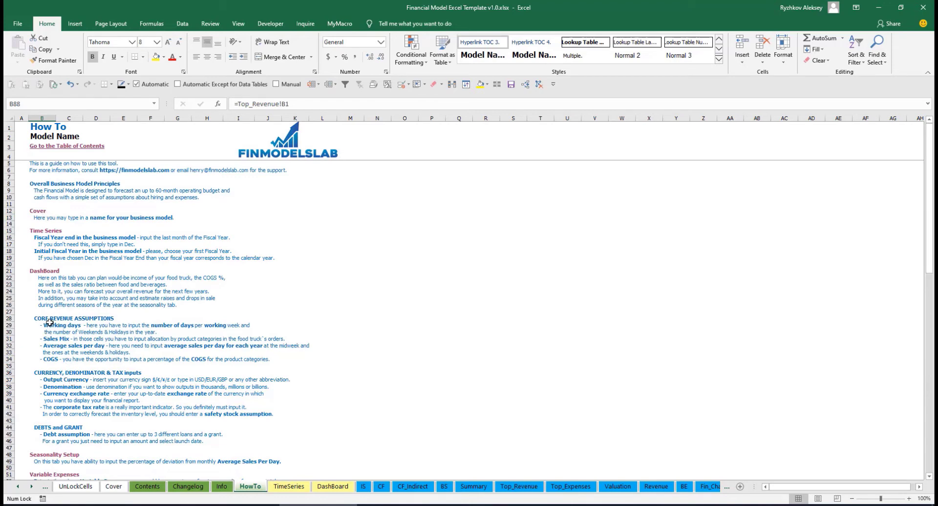
scroll(50, 322, down, 3)
scroll(59, 338, down, 3)
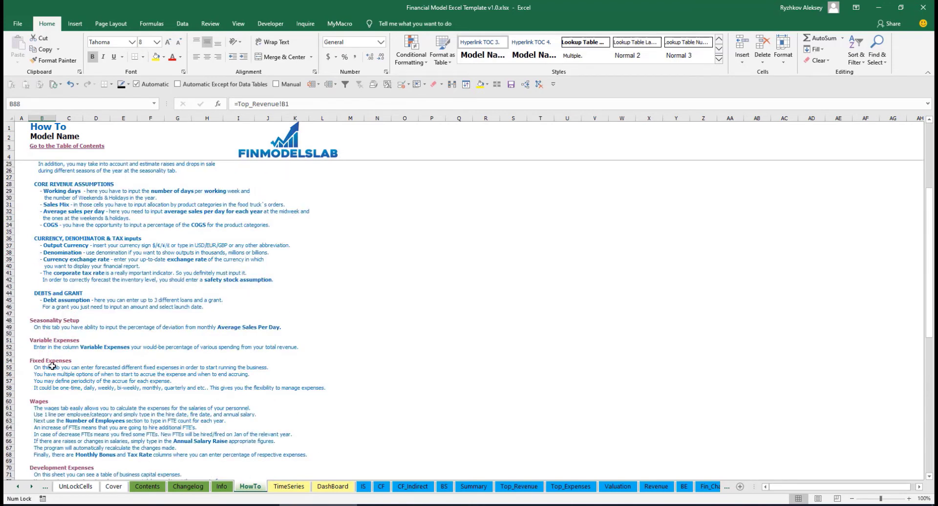
scroll(52, 372, down, 6)
scroll(49, 383, up, 12)
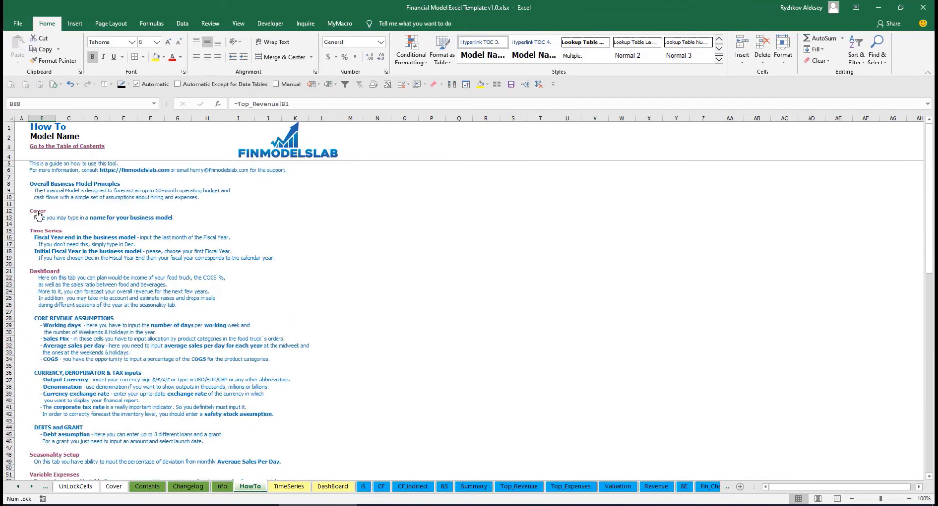
scroll(43, 303, down, 10)
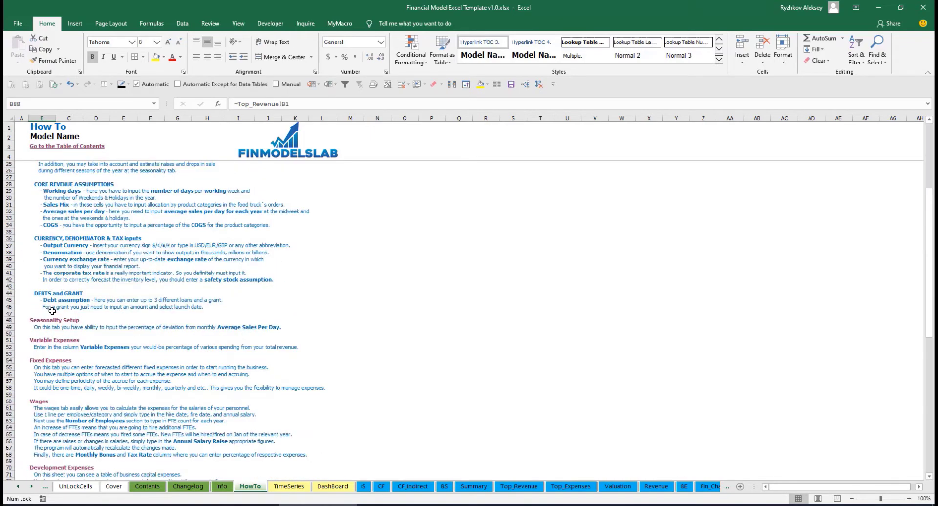
scroll(47, 277, down, 3)
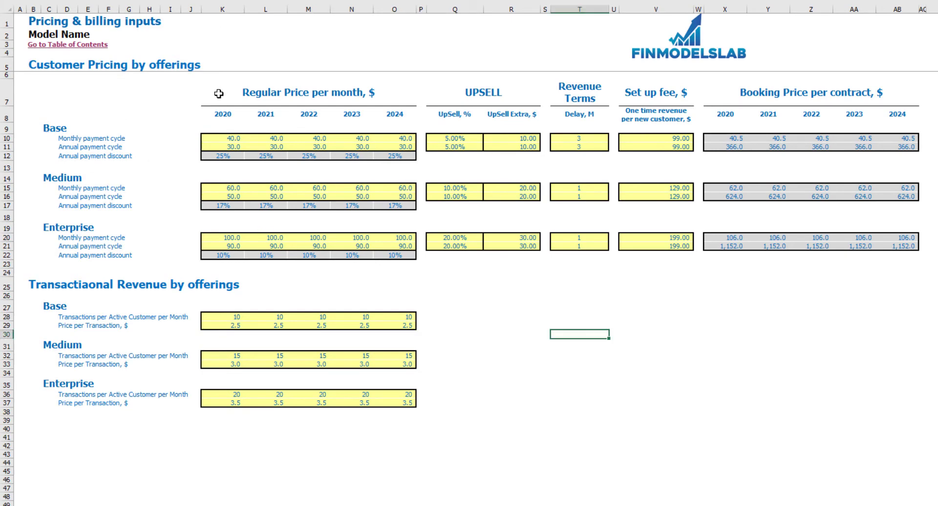
Examine the Base, Medium and Enterprise offerings, their monthly and annual payment cycles and the regular price inputs under Customer Pricing by offerings
drag(219, 93, 396, 254)
click(49, 116)
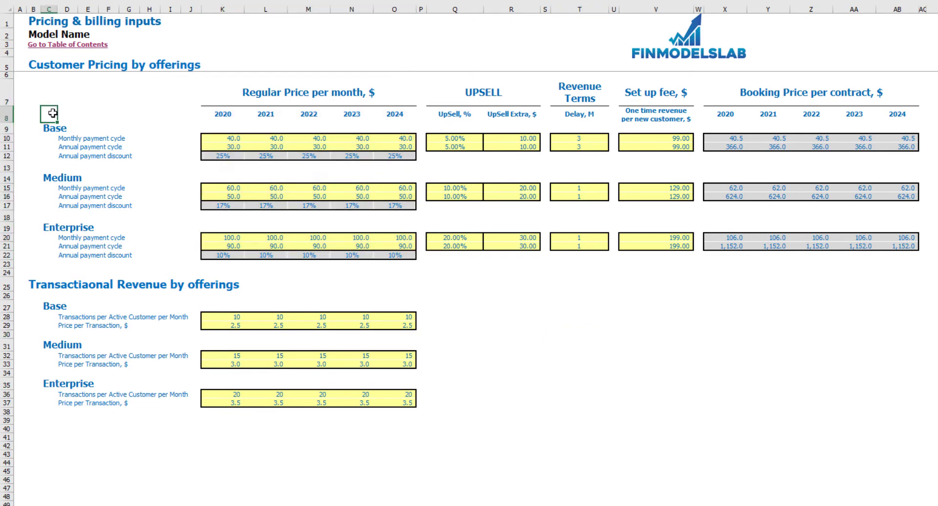
drag(48, 127, 49, 228)
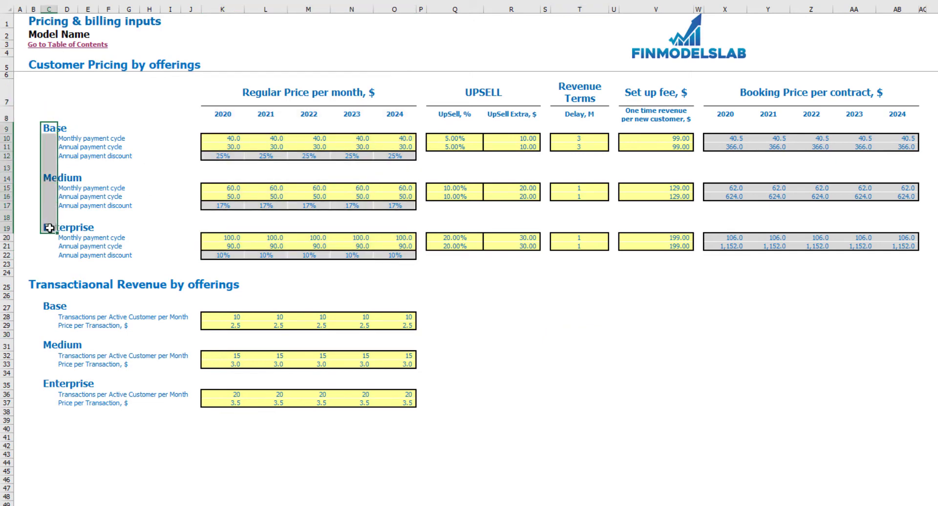
click(52, 126)
click(47, 176)
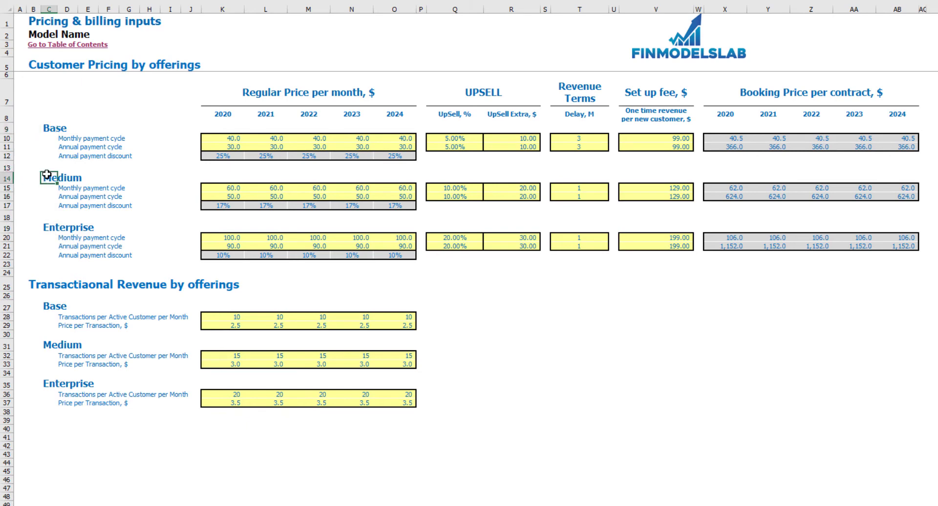
click(48, 226)
click(60, 101)
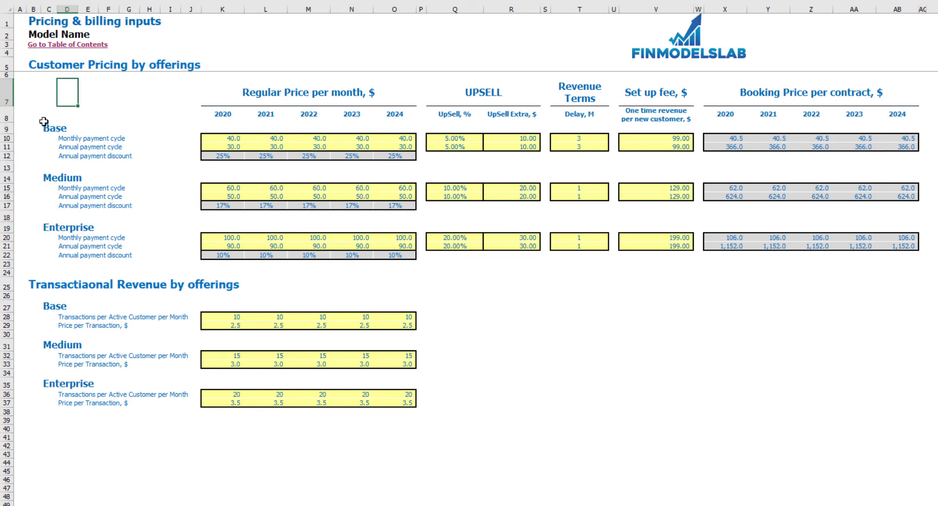
click(68, 138)
click(65, 149)
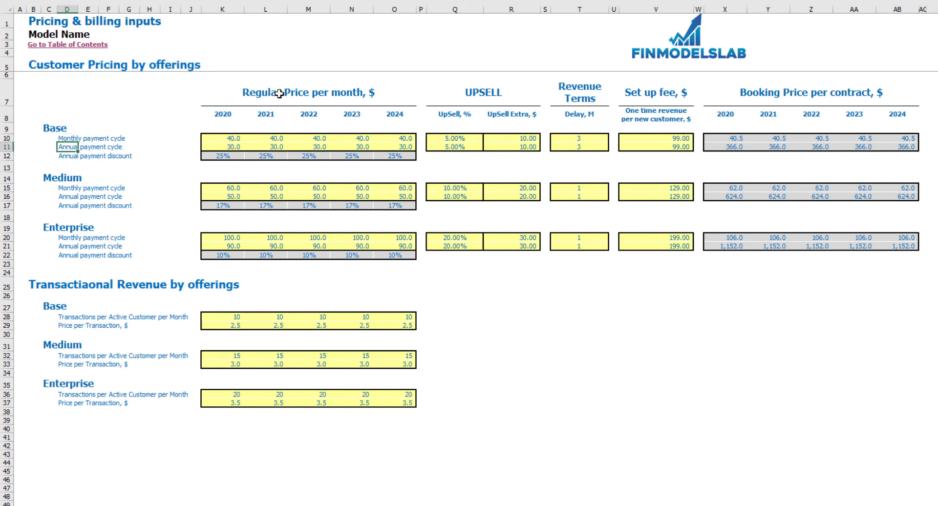
drag(232, 138, 366, 155)
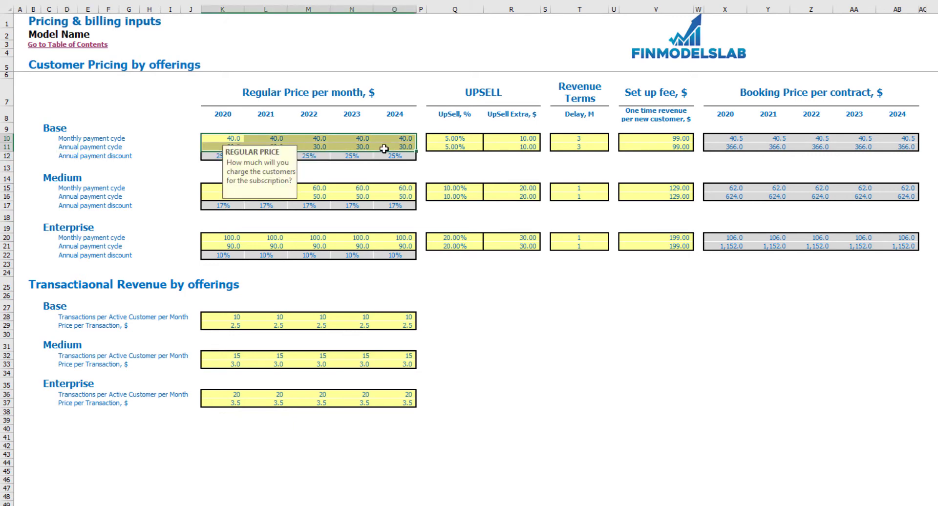
click(265, 76)
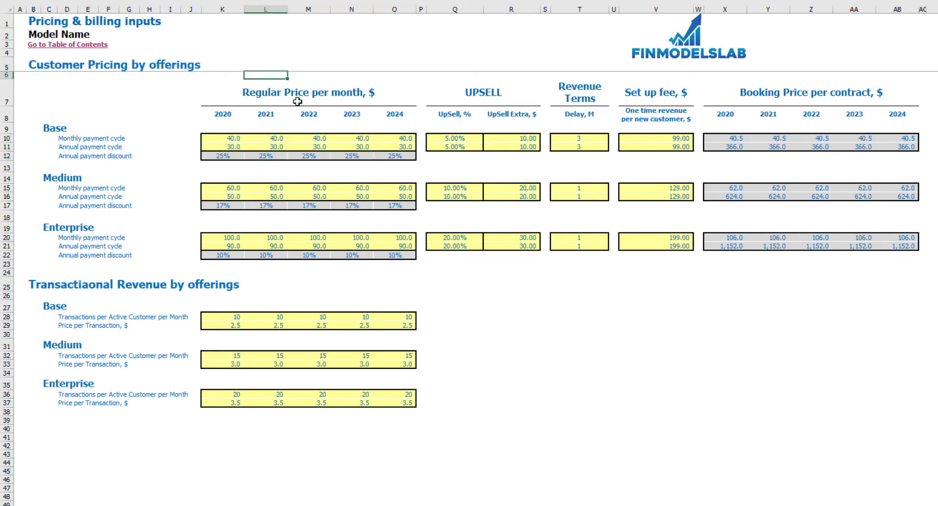
Set the Base offering's regular monthly payment cycle prices for 2020 to 2024 to 50, 51, 52, 53 and 54
click(233, 139)
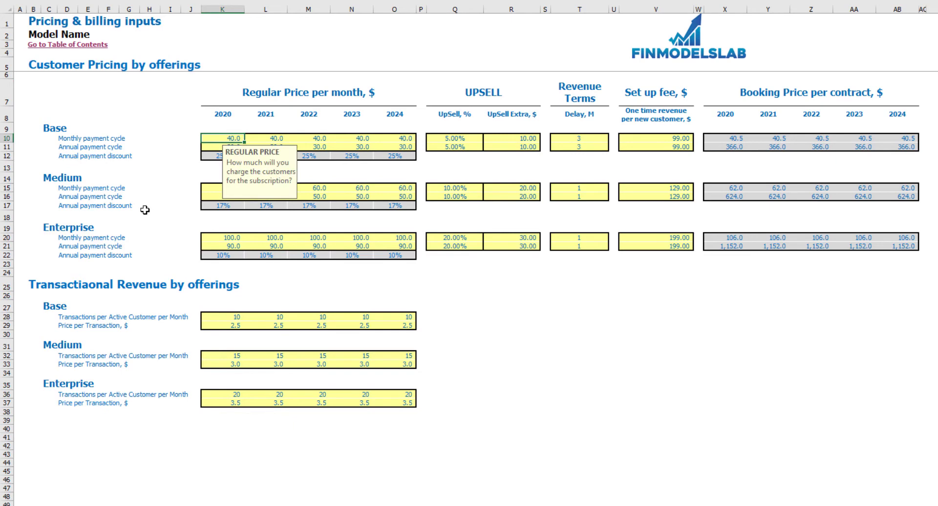
text(50)
key(Return)
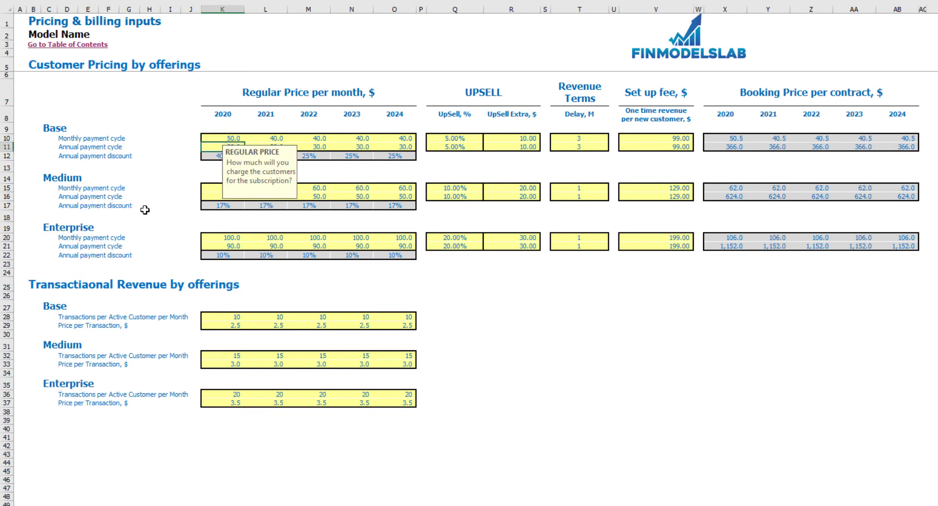
key(Up)
key(Right)
text(51)
key(Tab)
text(5)
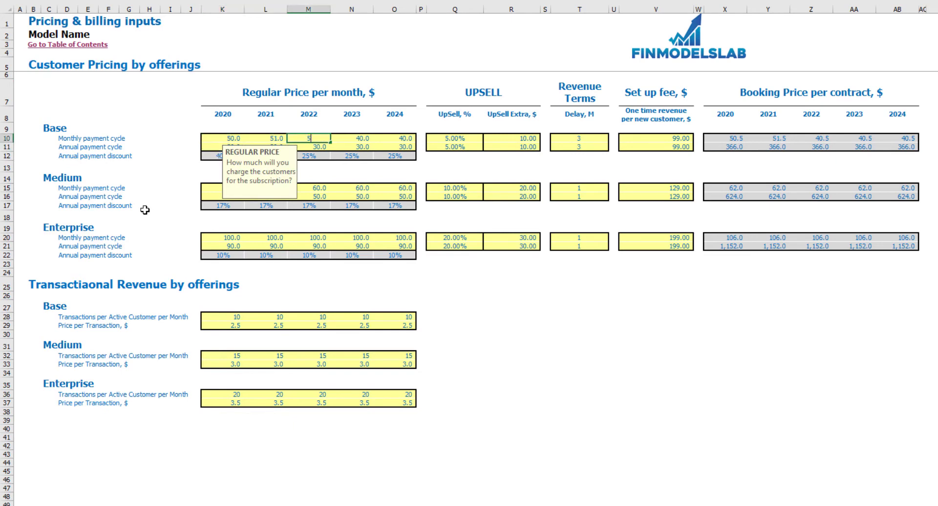
text(2)
key(Tab)
text(53)
key(Tab)
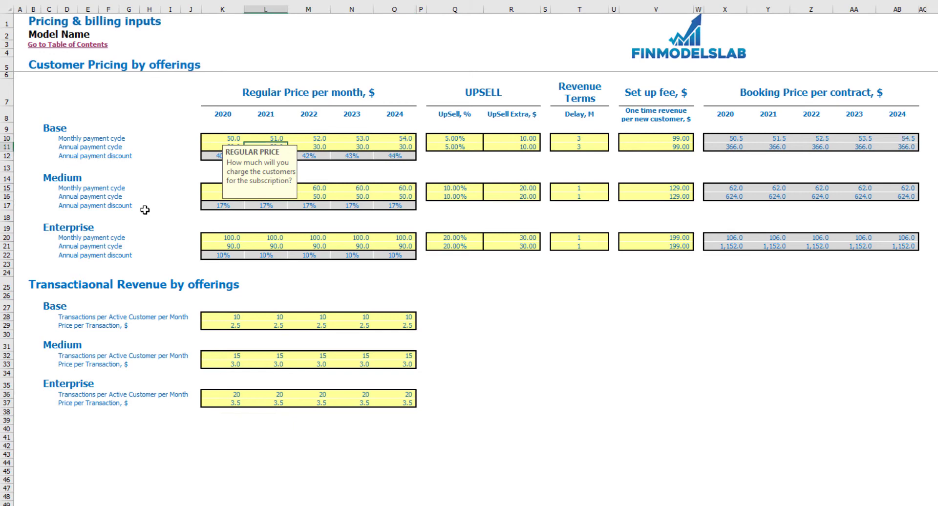
click(150, 110)
Set the Base offering's regular annual payment cycle prices for 2020 to 2024 to 40, 41, 42, 43 and 44
click(234, 145)
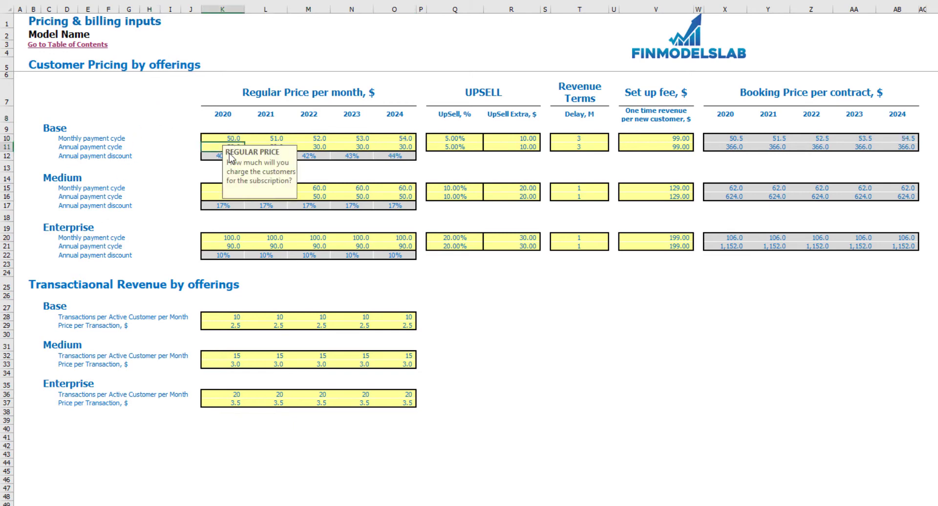
text(40)
key(Tab)
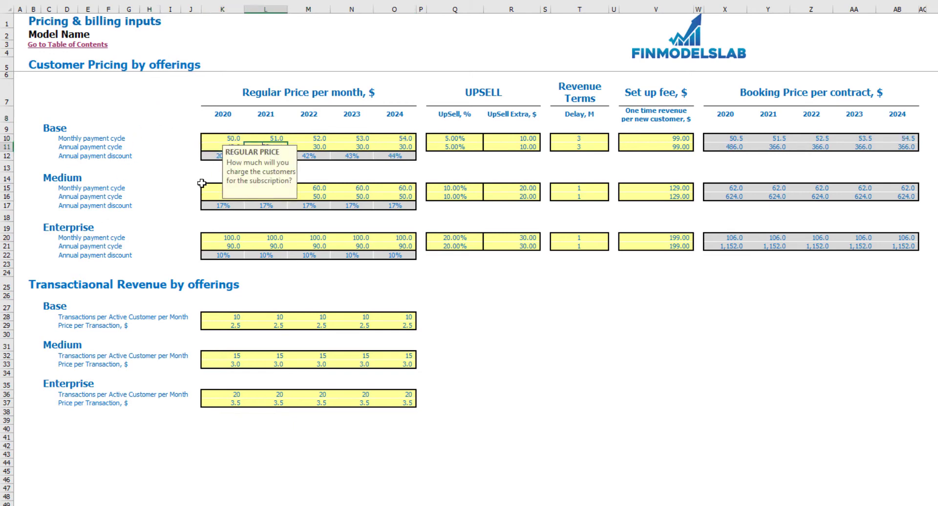
text(41)
key(Tab)
key(Tab)
text(43)
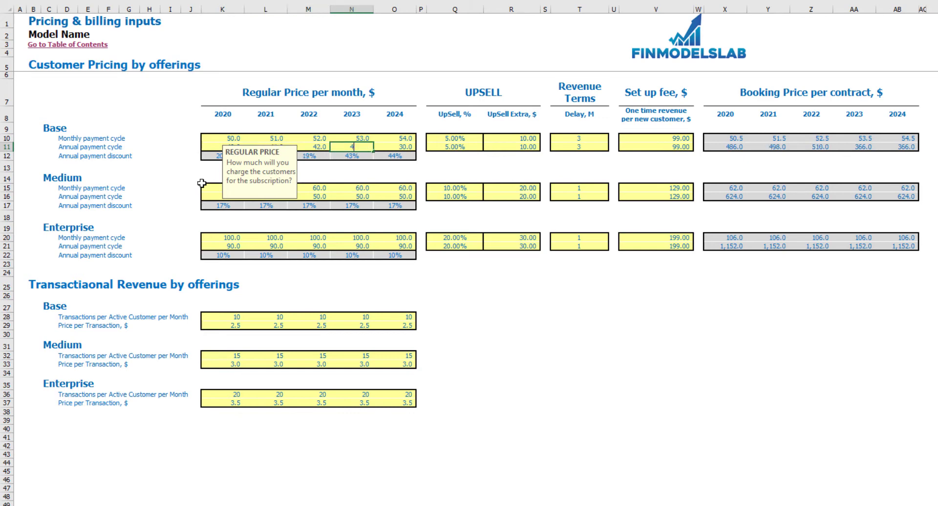
key(Tab)
click(211, 136)
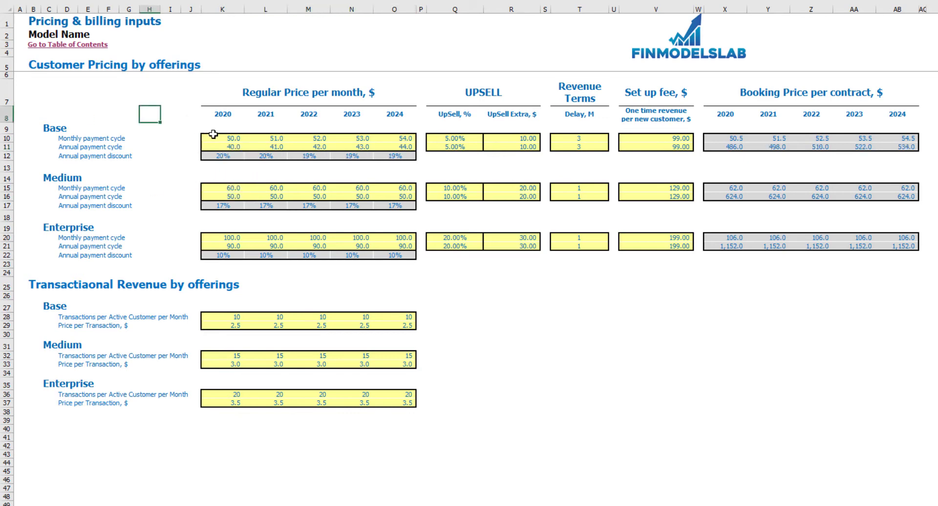
Examine the Base offering's regular prices and its annual payment discount for each year from 2020 to 2024
click(308, 140)
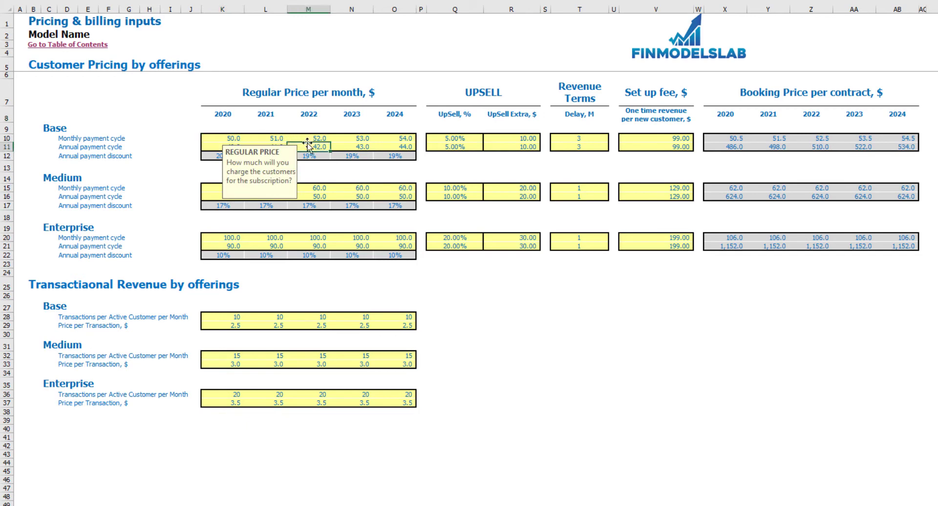
click(356, 138)
click(242, 140)
click(268, 134)
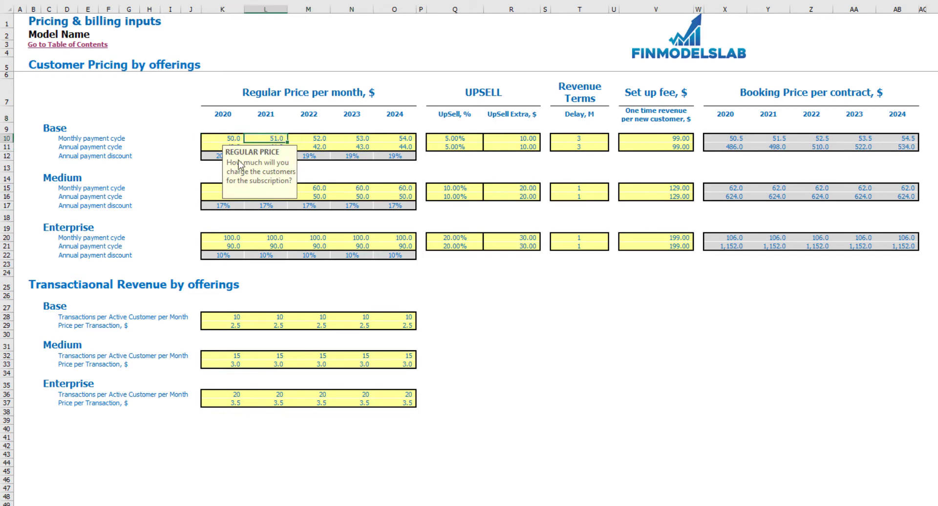
click(185, 116)
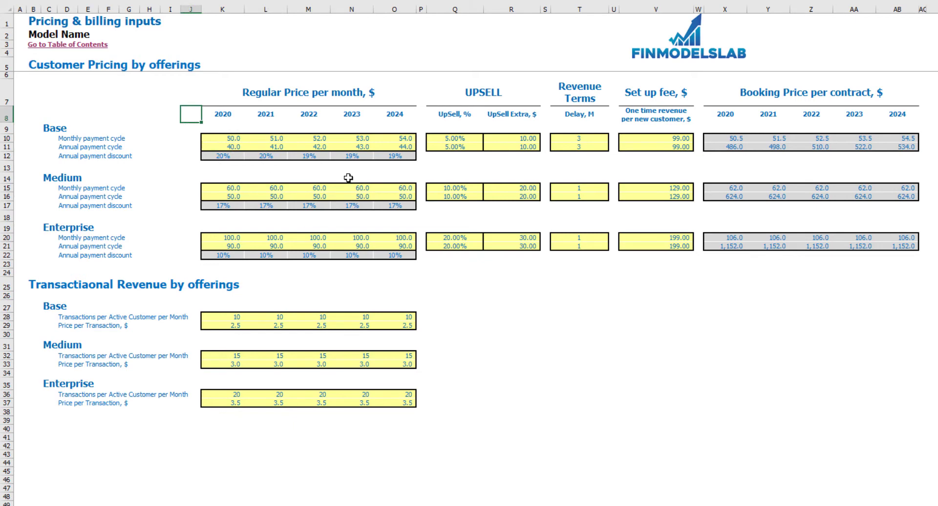
click(228, 159)
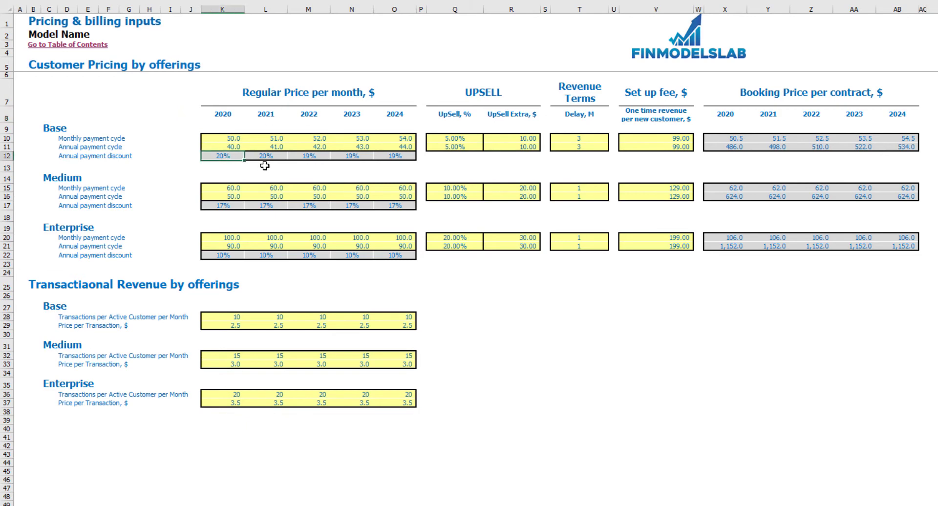
click(268, 158)
click(302, 155)
click(344, 156)
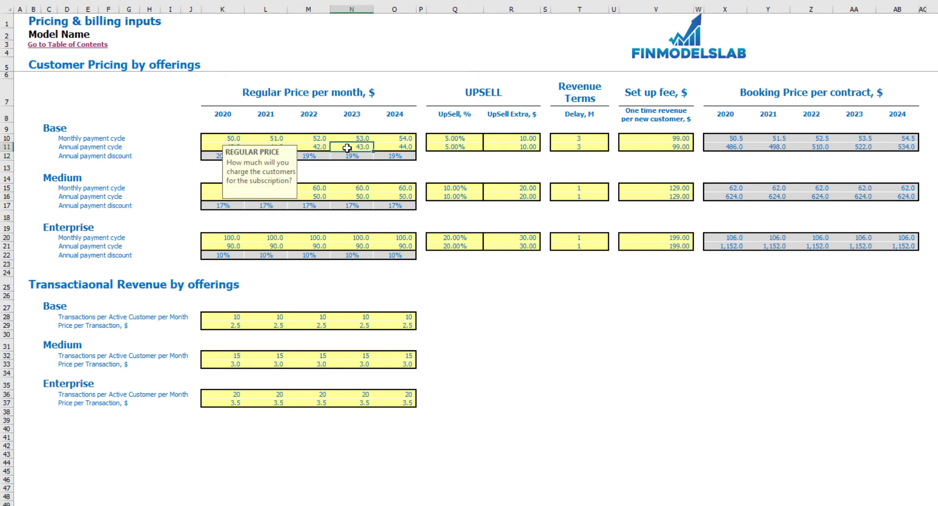
click(389, 155)
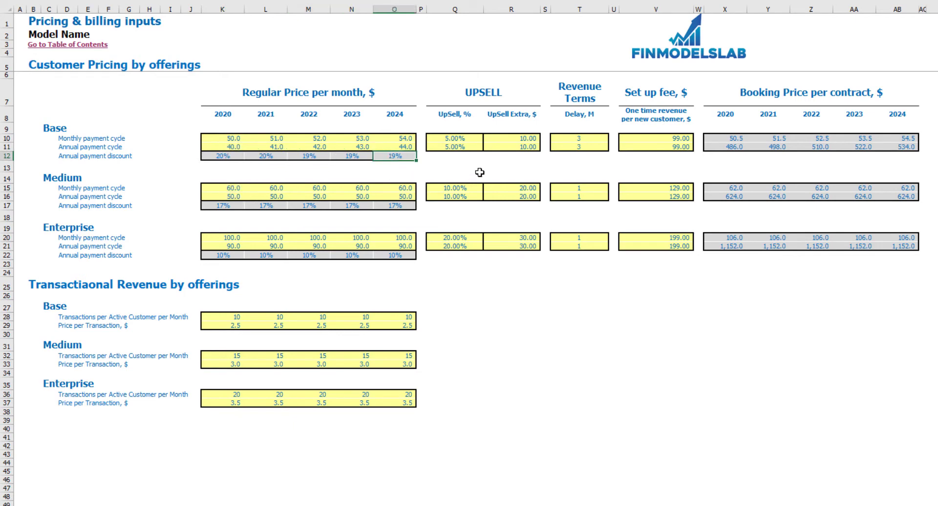
Set the UpSell percentage for the Base offering's monthly payment cycle to 10%
click(467, 138)
double_click(470, 140)
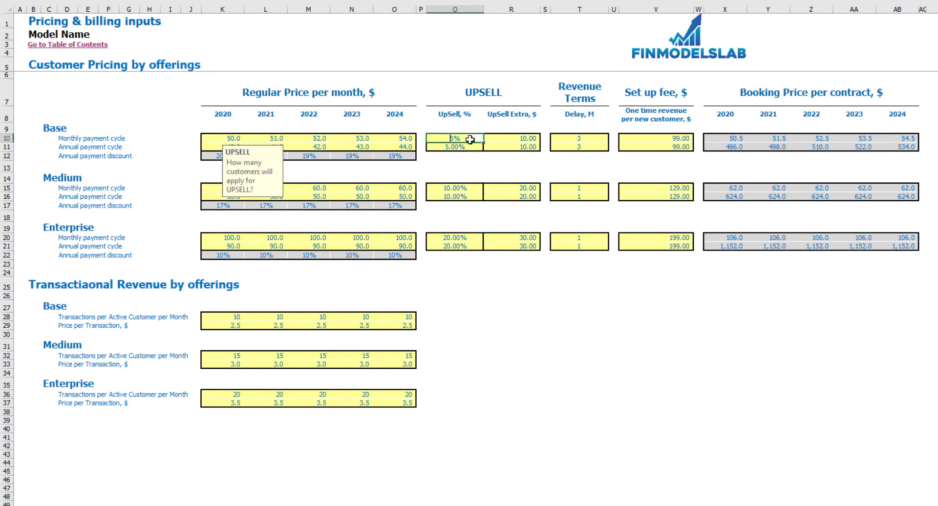
click(503, 155)
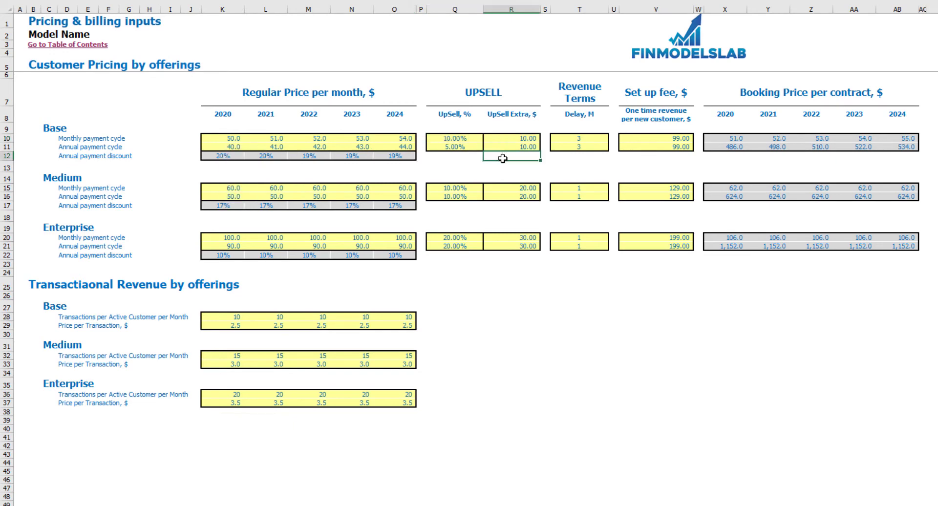
click(529, 141)
click(507, 167)
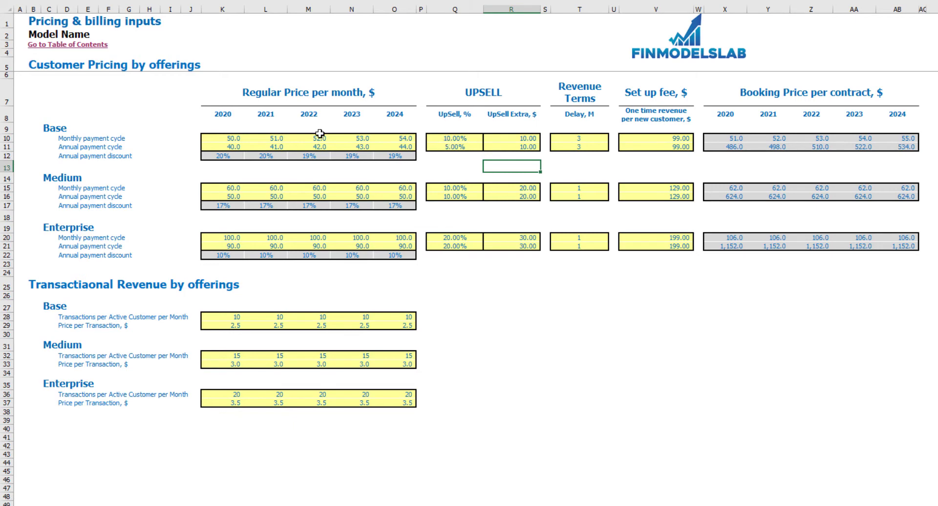
Examine the Base offering's monthly regular price, upsell inputs and booking price per contract from 2020 to 2024
click(239, 140)
click(462, 139)
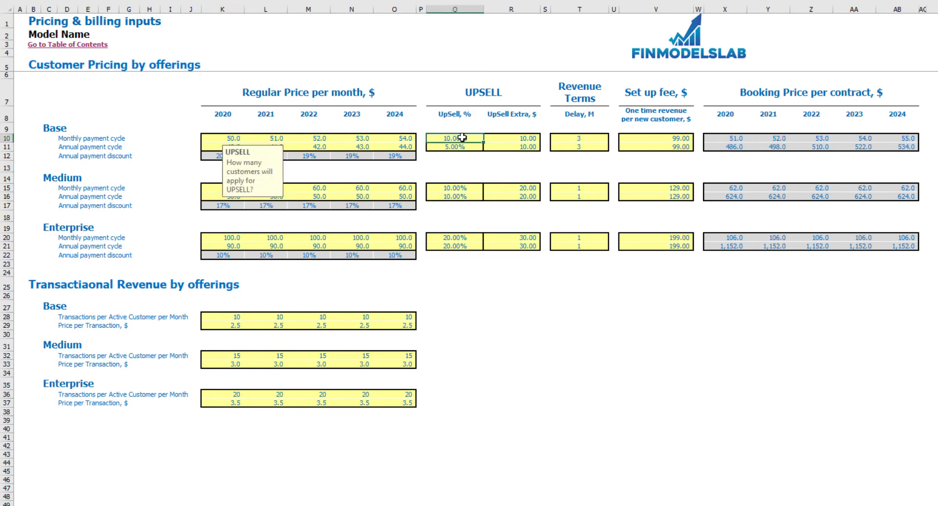
click(520, 142)
click(542, 166)
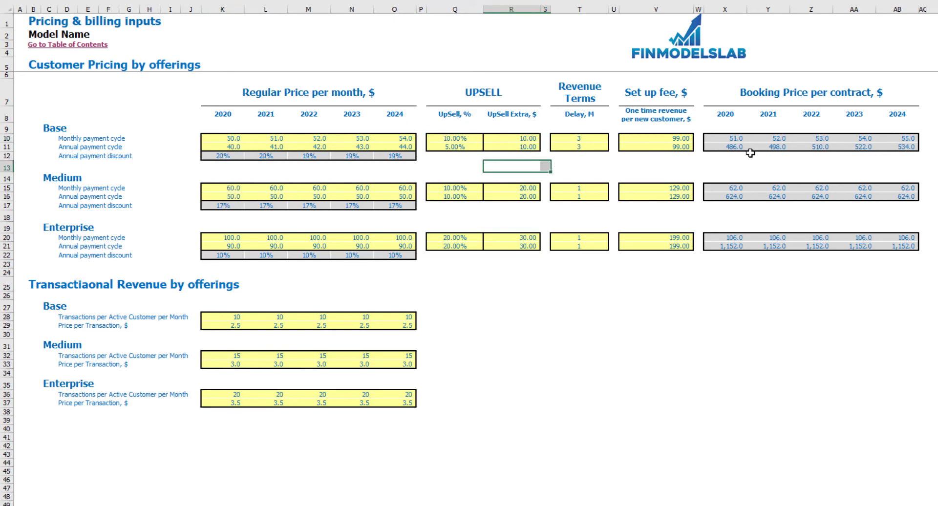
click(737, 138)
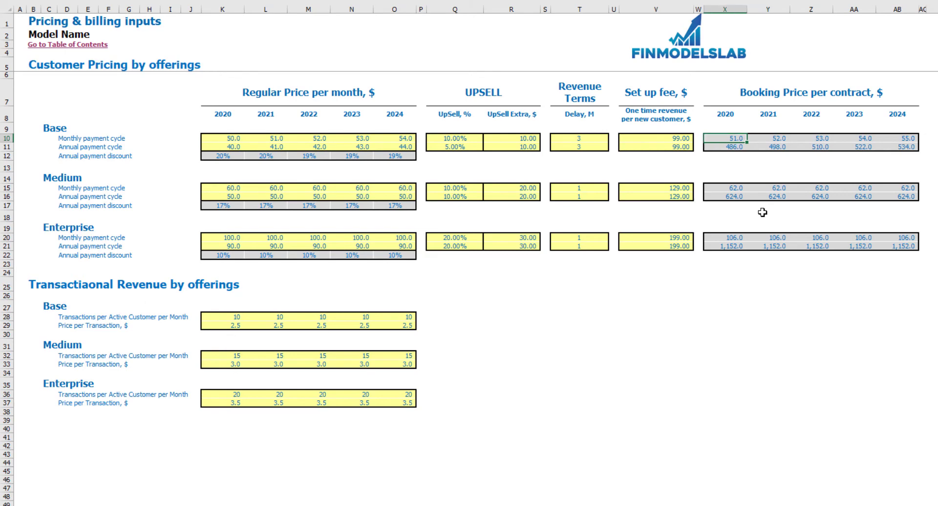
key(Right)
key(Right)
key(Right)
key(Right)
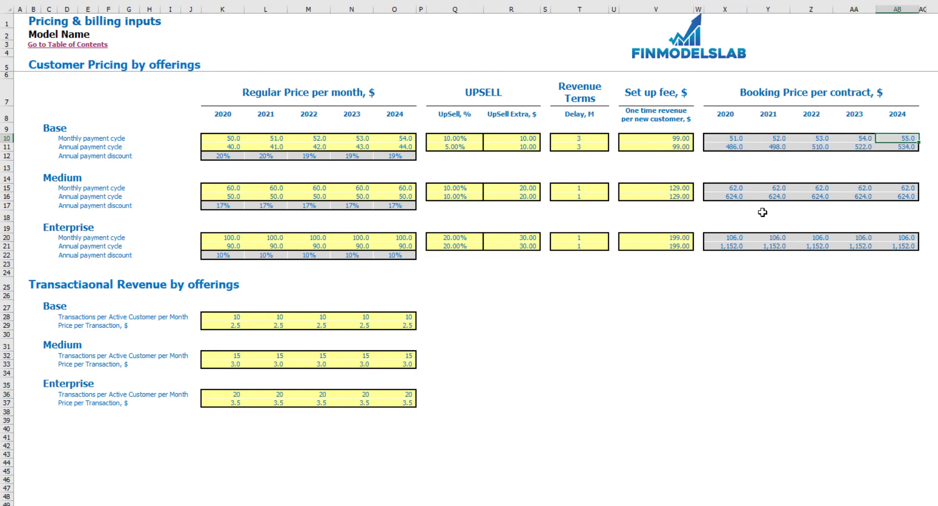
key(Left)
key(Left)
key(Left)
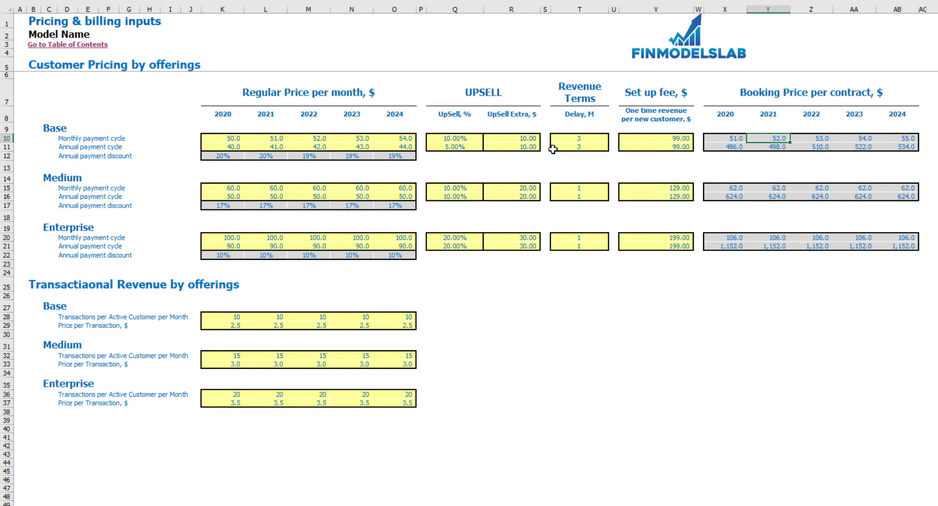
Set the UpSell Extra for the Base offering's monthly payment cycle to 50 and review its booking prices for each year
click(534, 141)
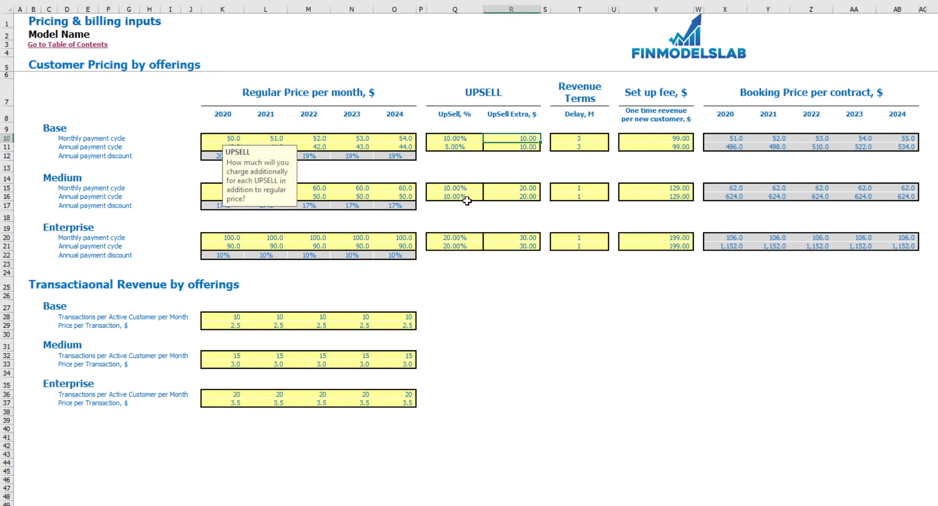
key(Return)
click(734, 139)
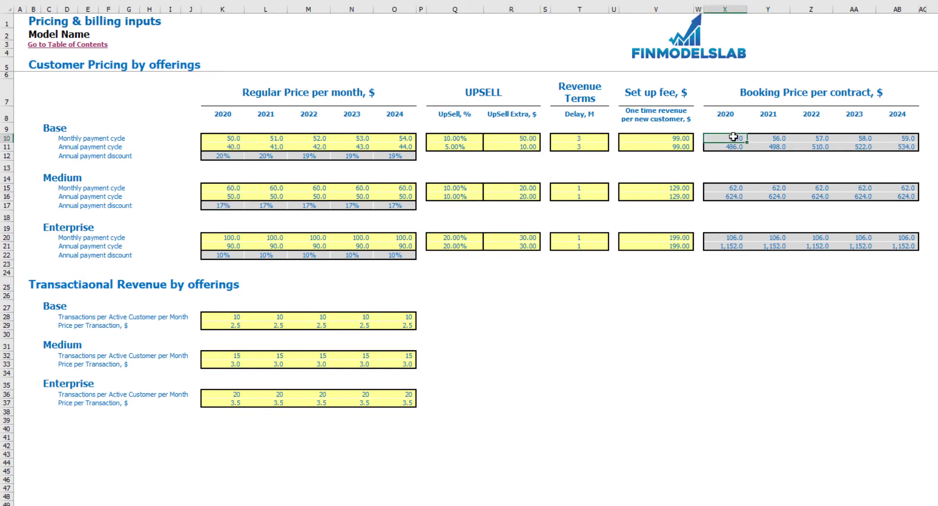
key(Right)
key(Right)
key(Right)
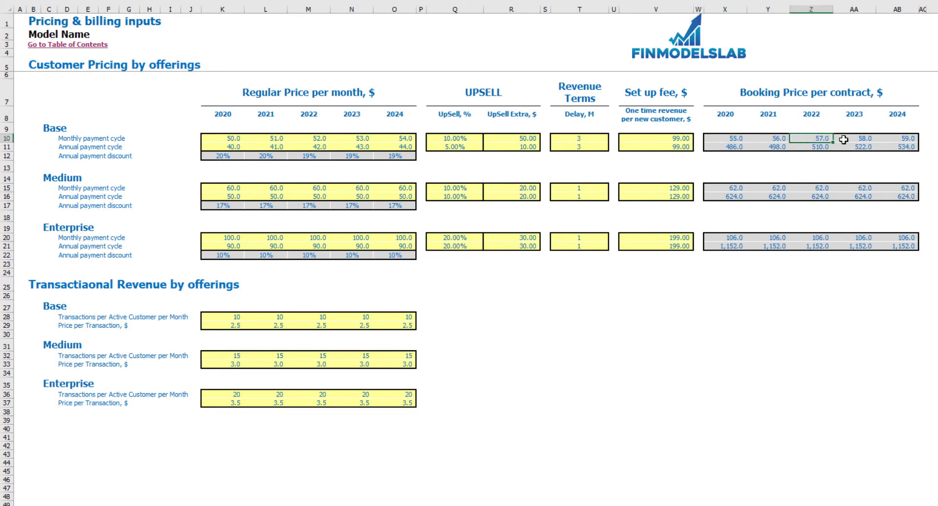
key(Right)
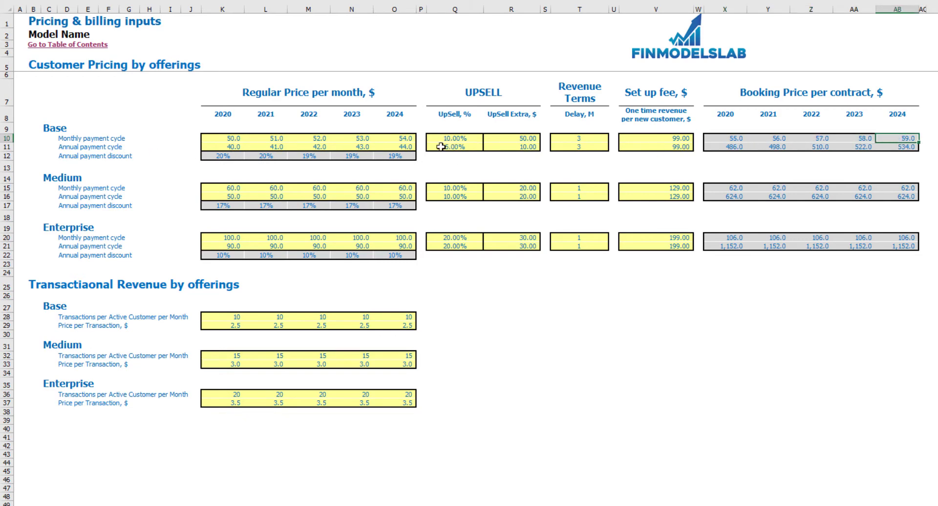
Clear the Base offering's annual payment cycle upsell percentage and extra, and compare its regular prices with its booking price per contract
drag(455, 149, 509, 151)
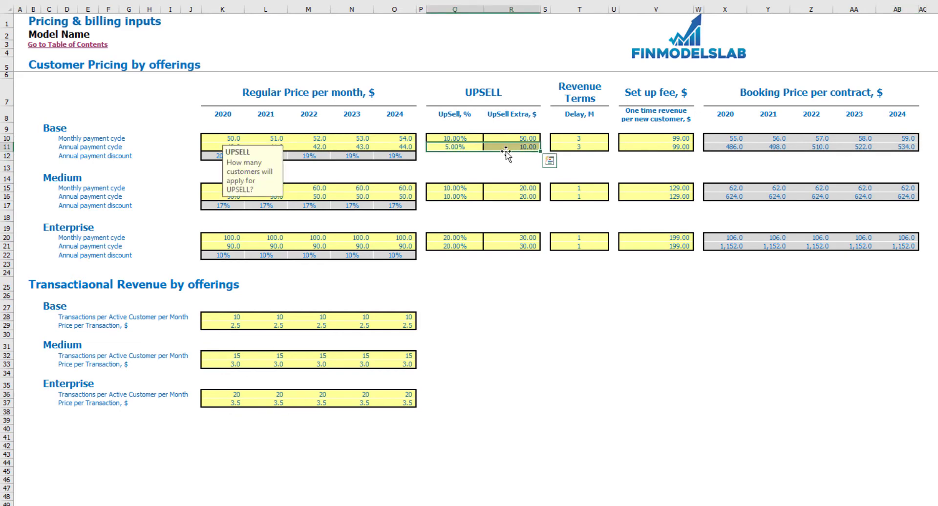
key(Delete)
click(512, 161)
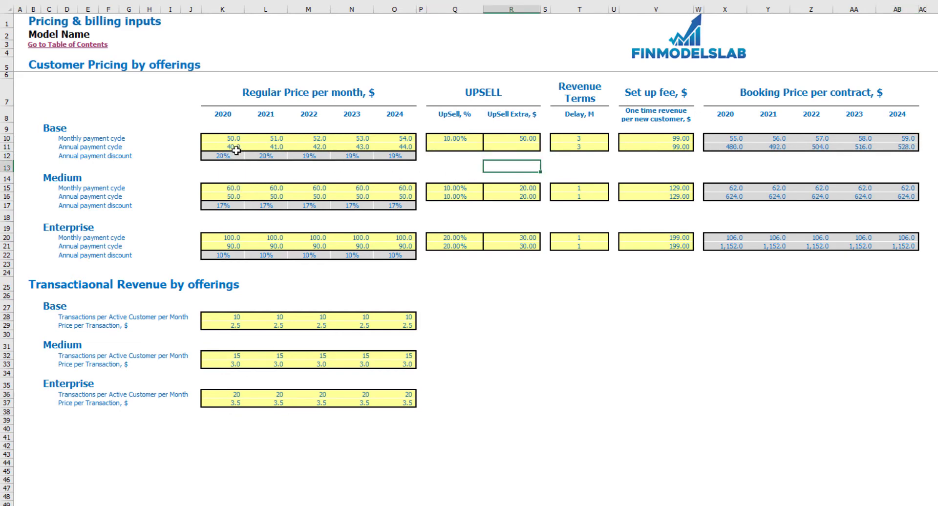
mouse_move(228, 150)
drag(228, 150, 392, 147)
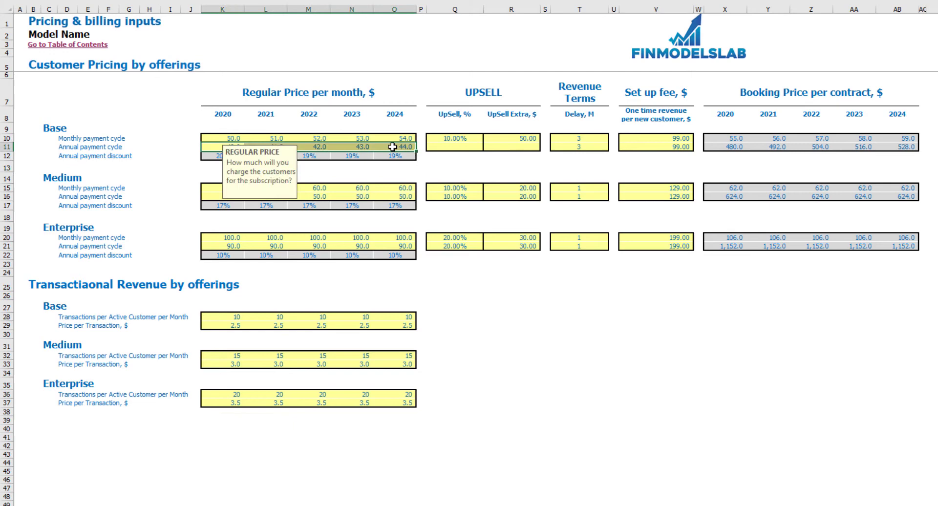
click(738, 147)
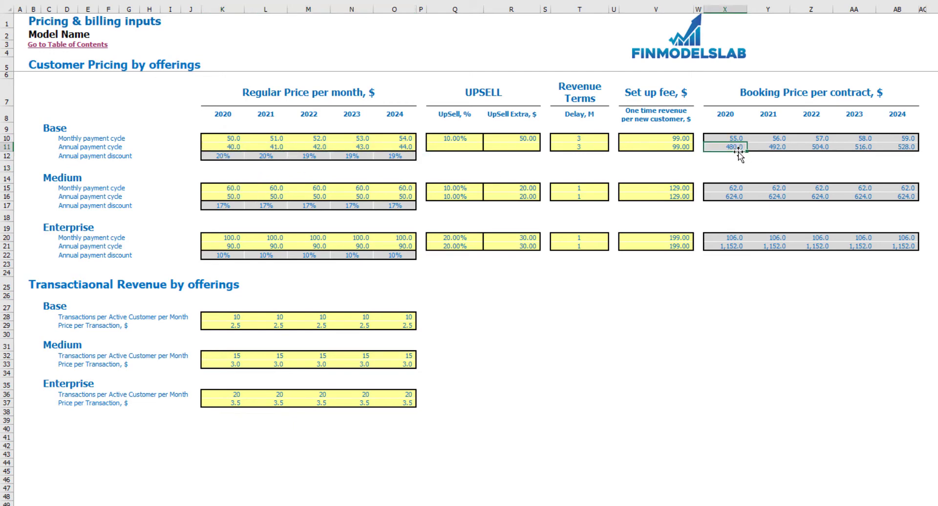
Examine the Base offering's revenue collection delay and the Accounts Receivable line on the Balance Sheet
click(588, 139)
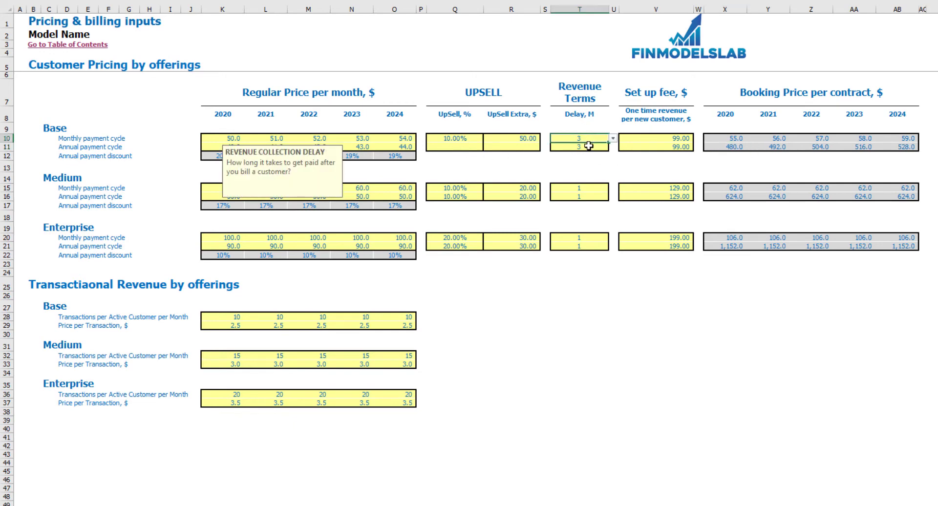
click(610, 126)
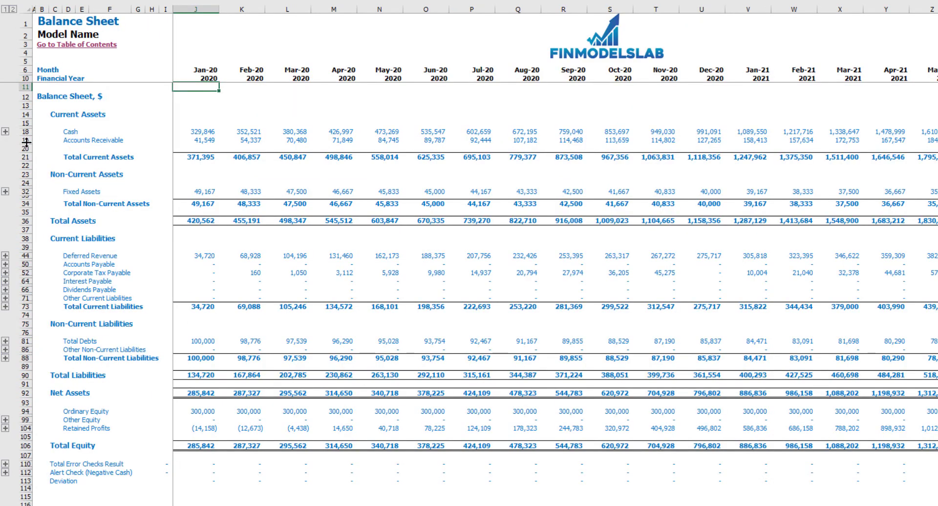
click(25, 141)
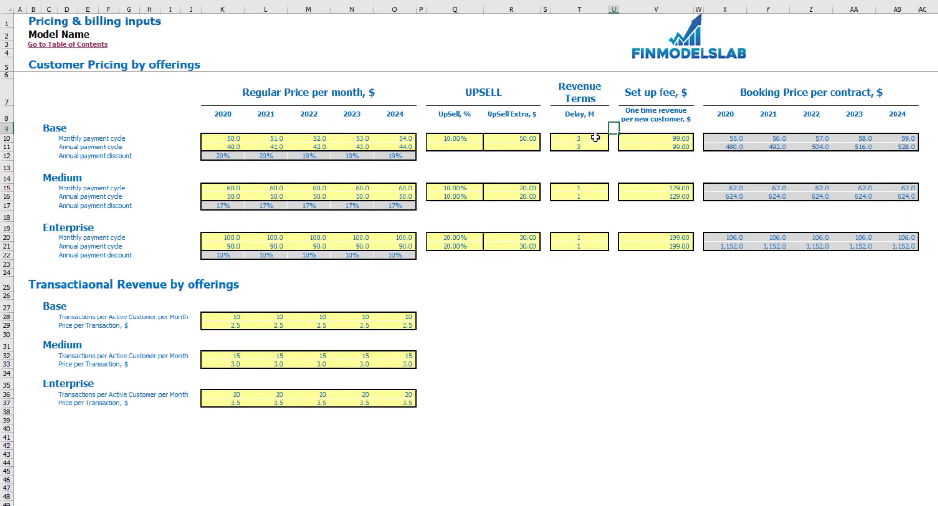
Set the revenue collection delay for the Base offering's monthly payment cycle to 0 months
click(594, 137)
click(613, 141)
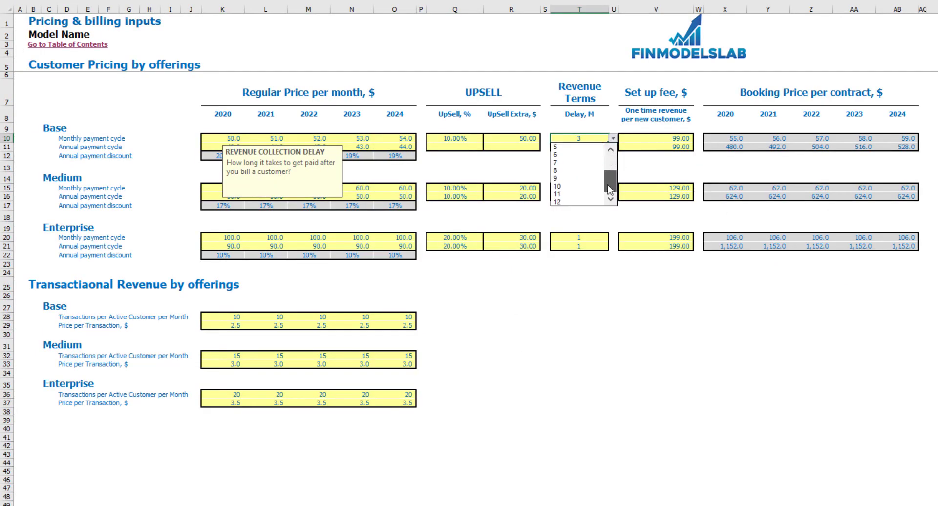
key(Escape)
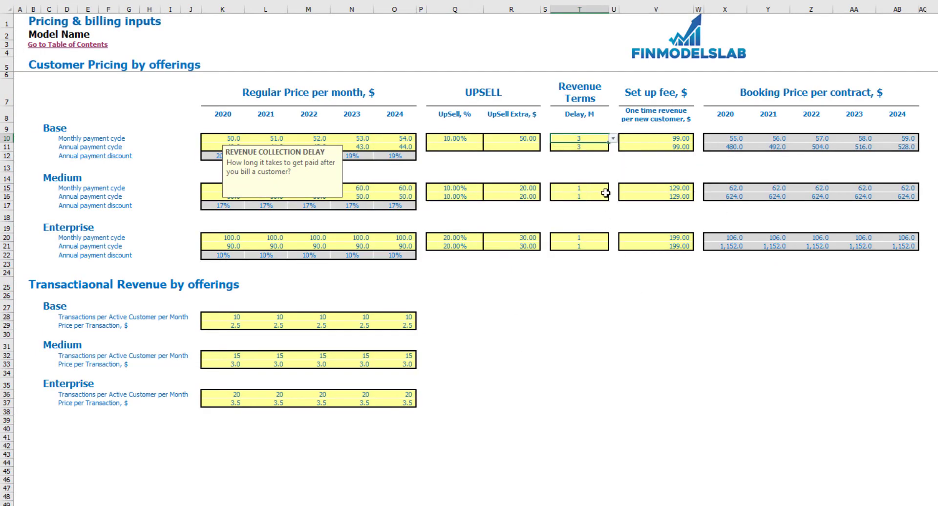
click(613, 138)
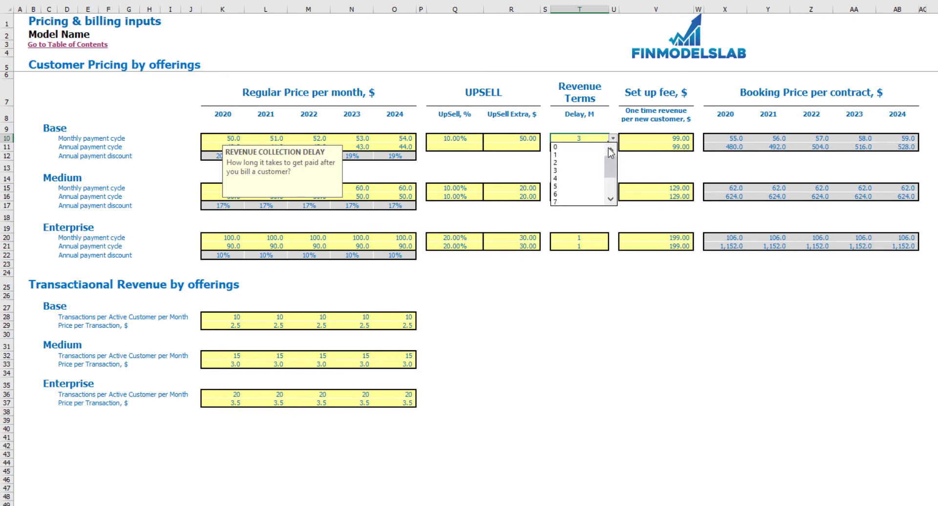
click(582, 147)
click(652, 304)
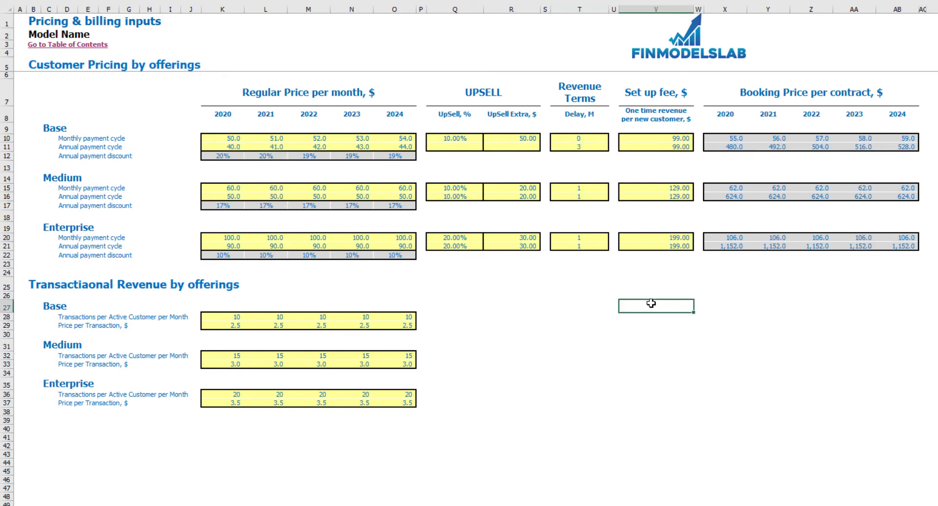
Set the one-time set up fee per new customer for the Base offering's monthly payment cycle to 50
click(672, 146)
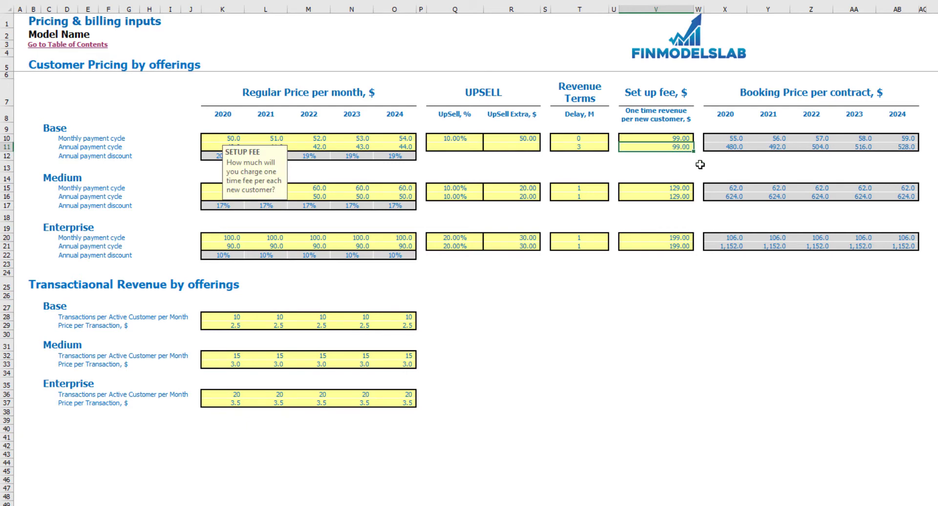
key(Up)
key(F2)
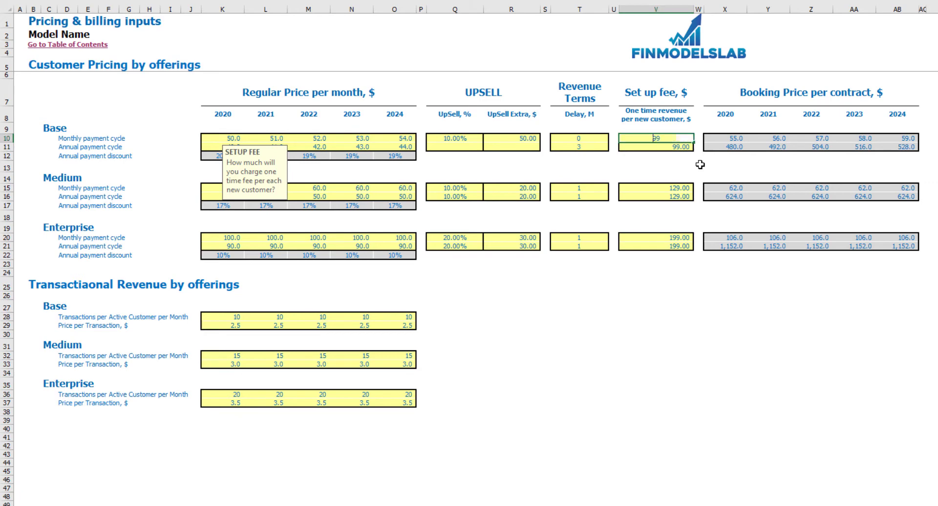
key(Return)
key(Up)
key(ctrl+z)
text(50)
key(Return)
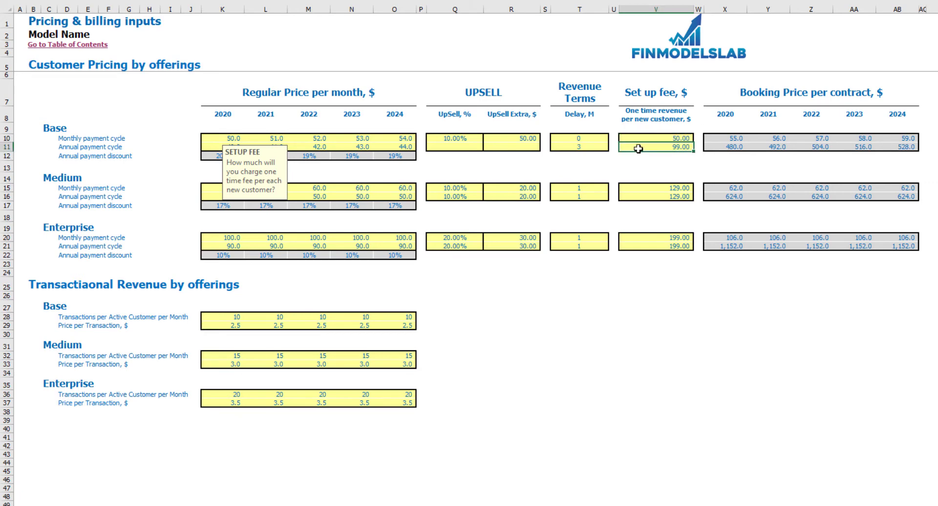
Set the Base offering's transactions per active customer per month for 2020 to 2024 to 15, 17, 19, 21 and 23
click(575, 319)
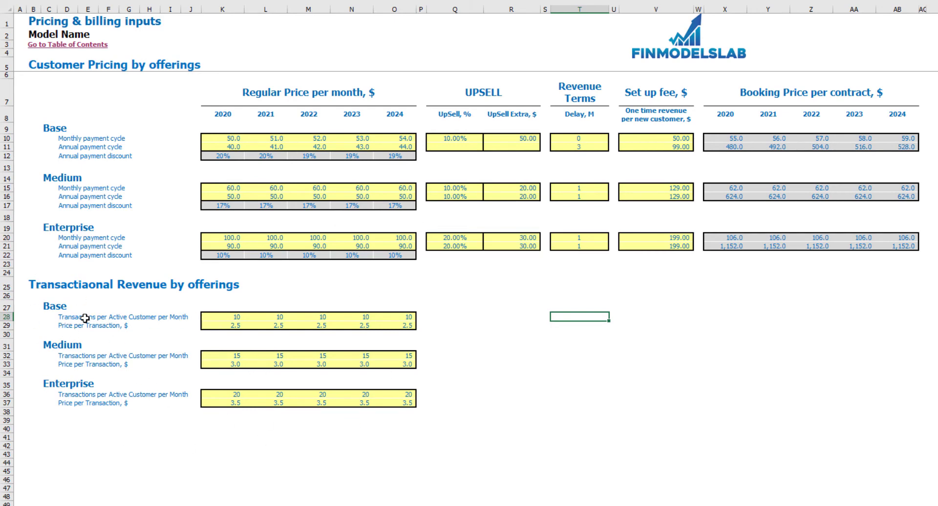
click(205, 316)
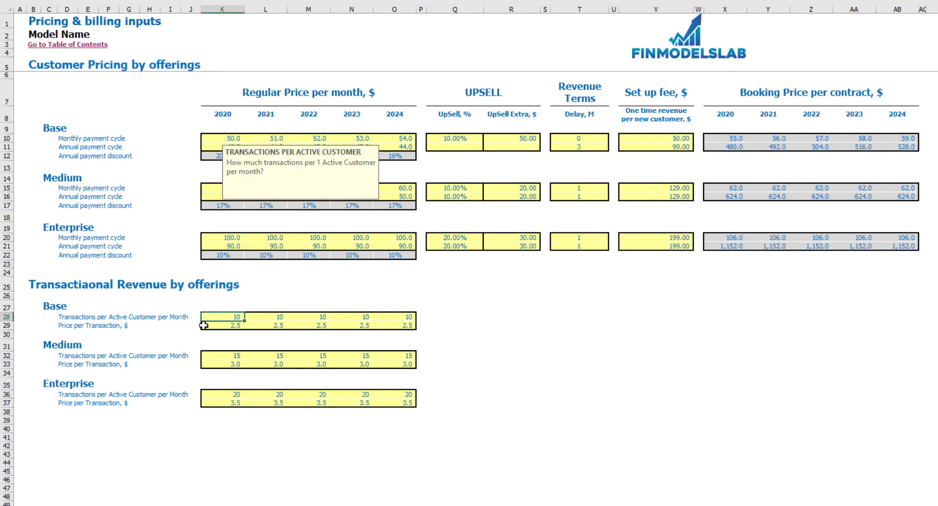
text(15)
key(Tab)
text(17)
key(Tab)
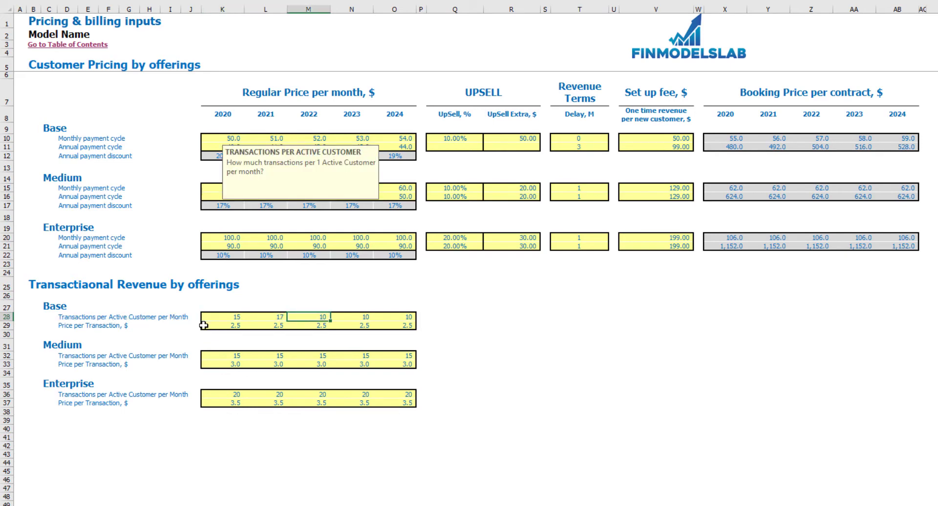
key(Tab)
key(Tab)
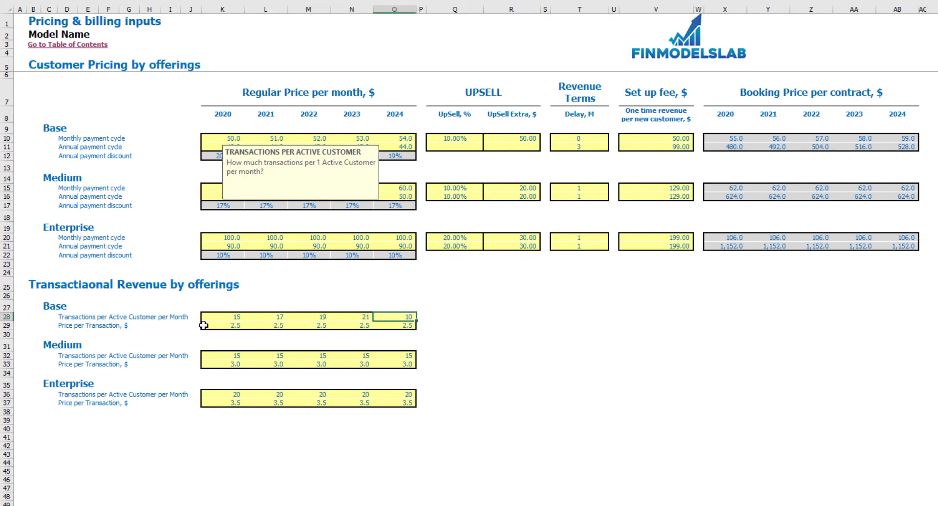
key(Return)
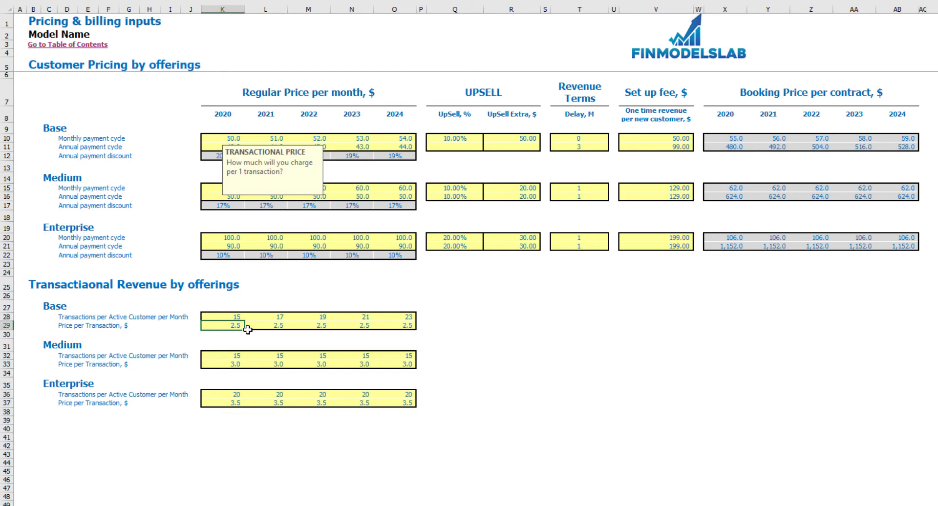
Set the Base offering's price per transaction to 5.0 for every year from 2020 to 2024
key(Tab)
key(Left)
key(ctrl+c)
key(Right)
key(shift+Right)
key(shift+Right)
key(shift+Right)
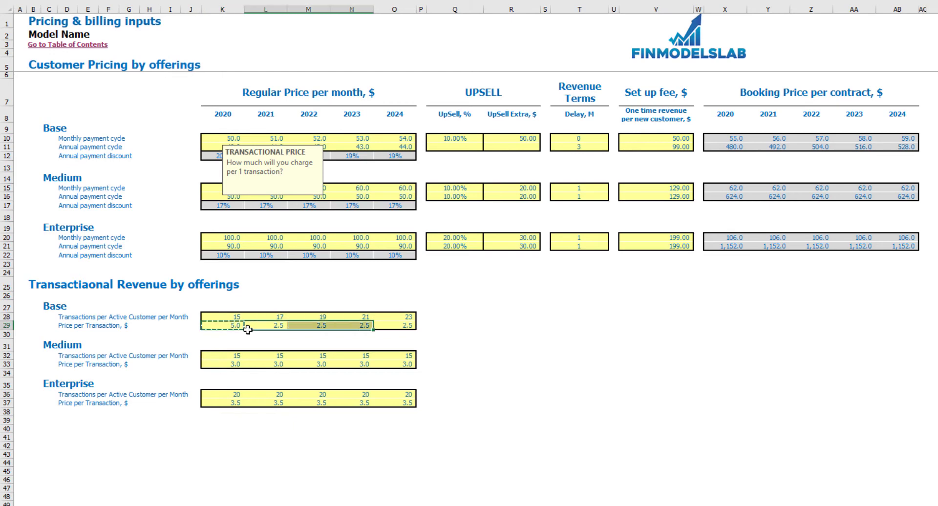
key(ctrl+v)
click(477, 308)
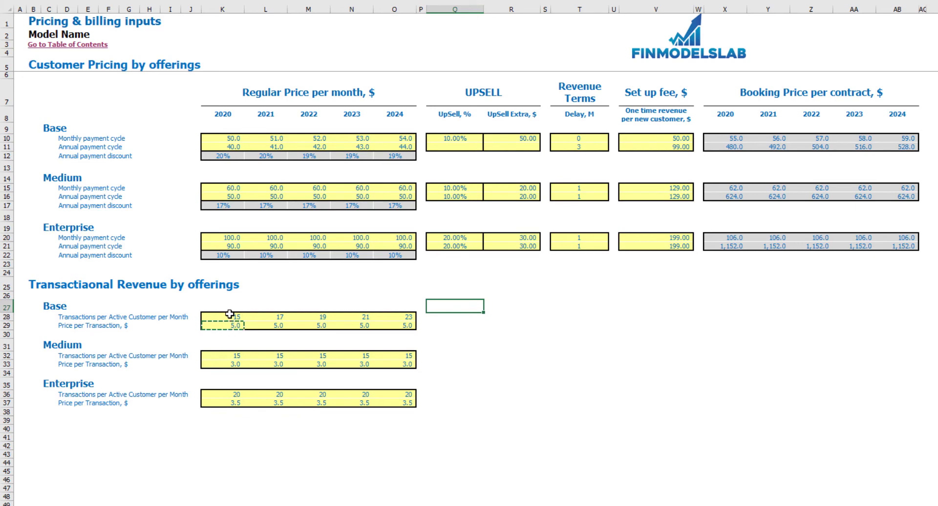
Clear all transaction counts and prices per transaction for the Base, Medium and Enterprise offerings from 2020 to 2024
mouse_move(229, 315)
mouse_down()
mouse_move(400, 300)
mouse_move(413, 321)
mouse_up()
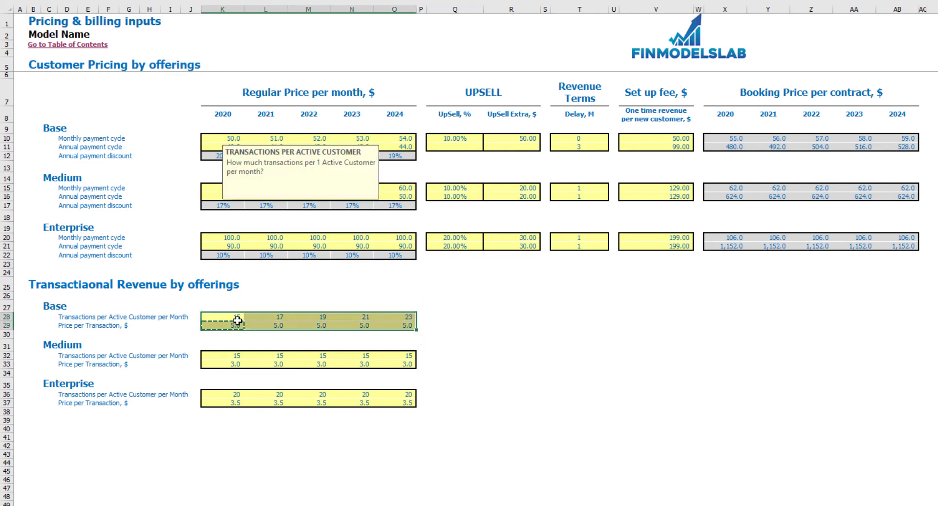
drag(238, 319, 398, 404)
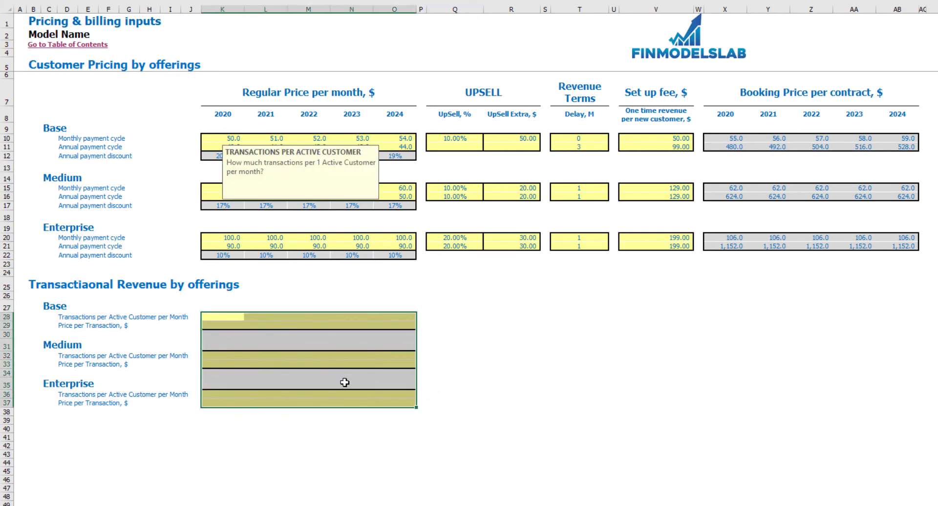
Restore the cleared transactional revenue inputs and clear the Enterprise offering's transaction counts and prices per transaction for 2020 to 2024
drag(217, 398, 410, 404)
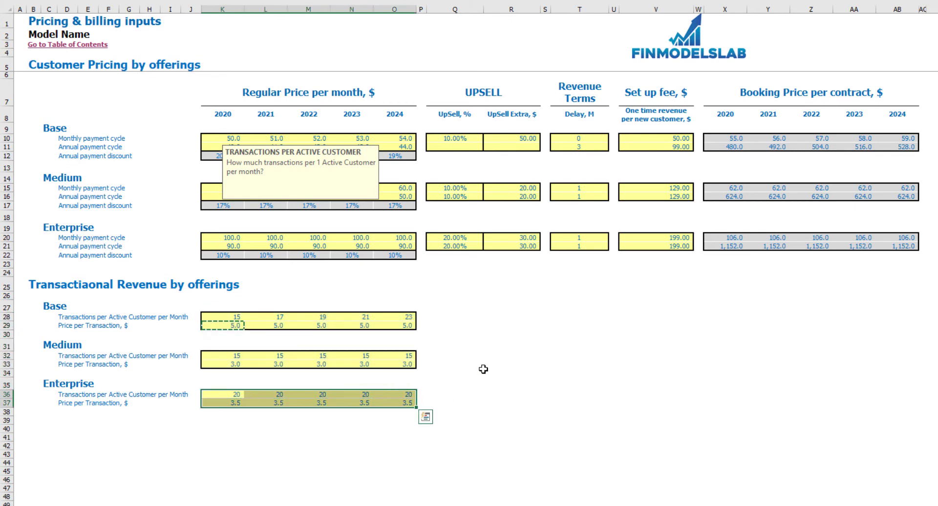
key(Delete)
click(477, 338)
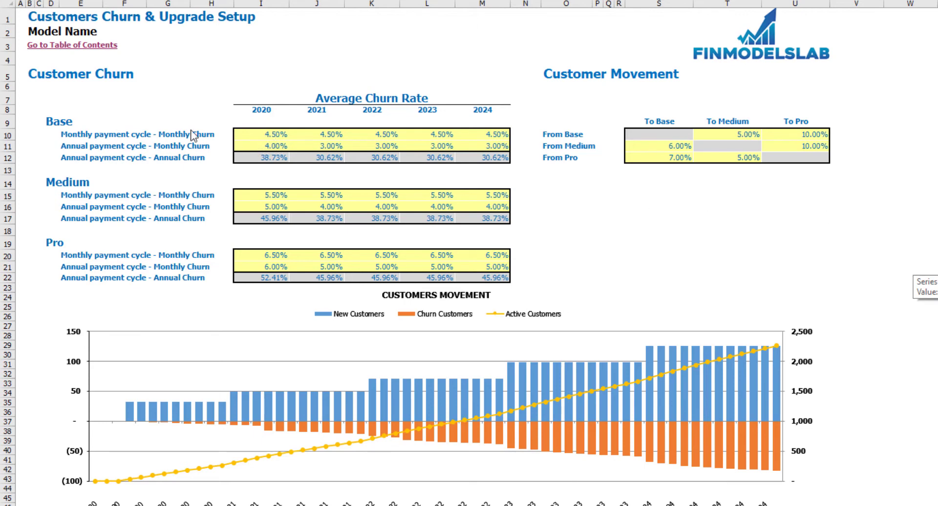
Set the Base offering's 2020 monthly churn rate for the monthly payment cycle to 5% in Customers Churn & Upgrade Setup
click(51, 119)
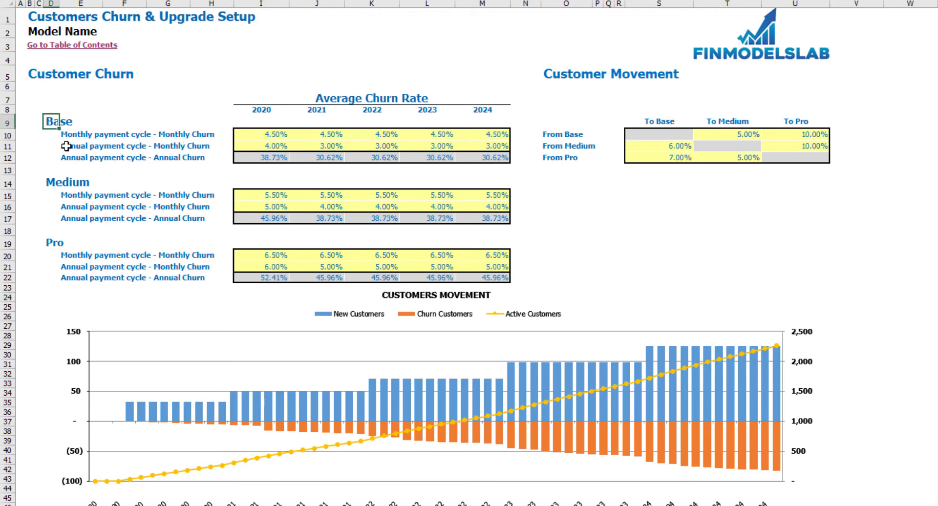
drag(66, 136, 70, 146)
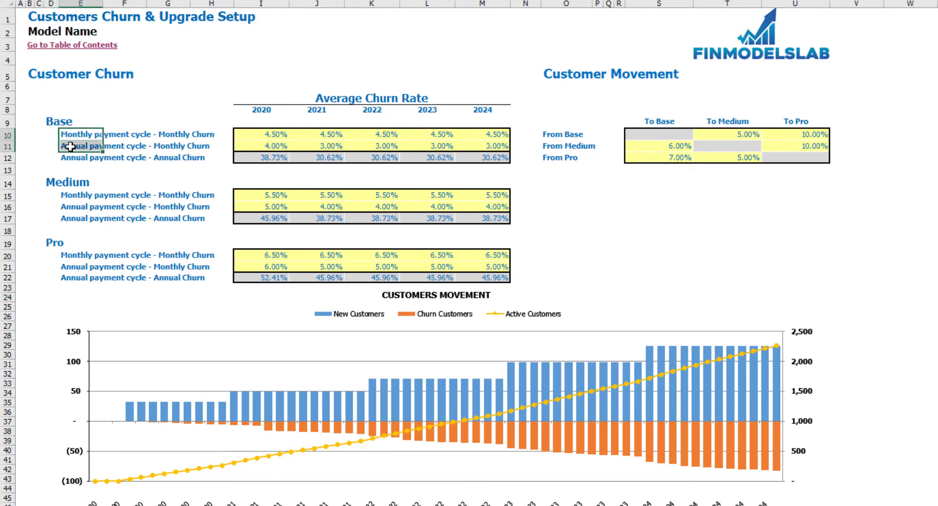
click(51, 121)
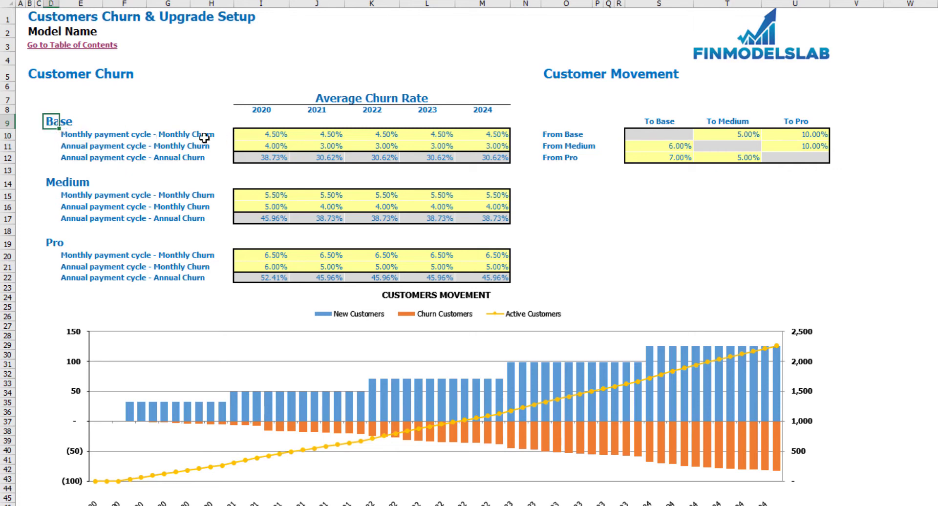
click(66, 134)
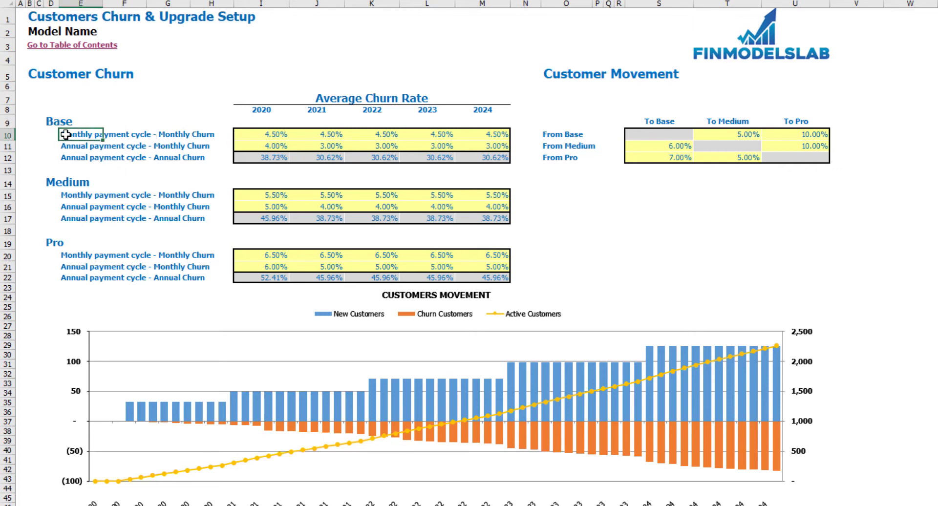
click(266, 136)
text(5)
key(Return)
key(Up)
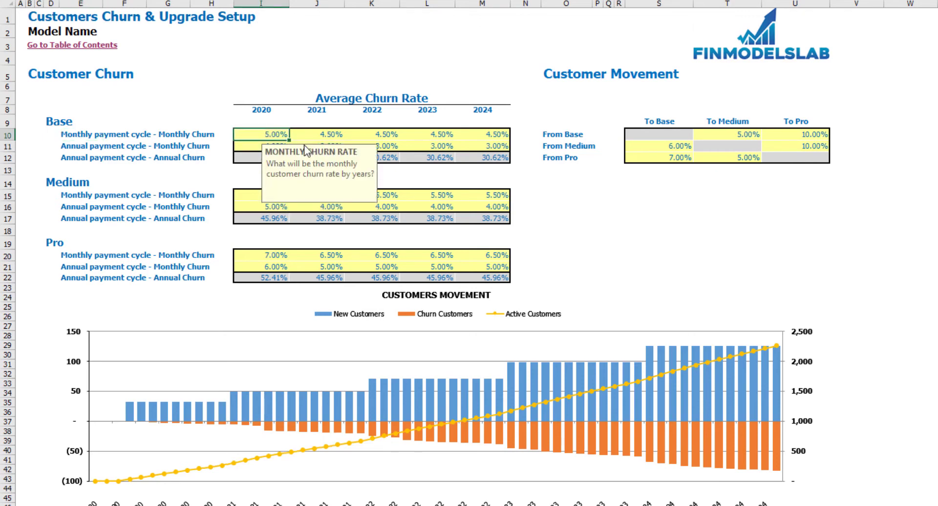
Copy the Base offering's 2020 monthly payment cycle churn rate of 5% across 2021 to 2024
key(ctrl+c)
key(Right)
key(shift+Right)
key(shift+Right)
key(shift+Right)
key(shift+Right)
key(shift+Right)
key(shift+Left)
key(shift+Left)
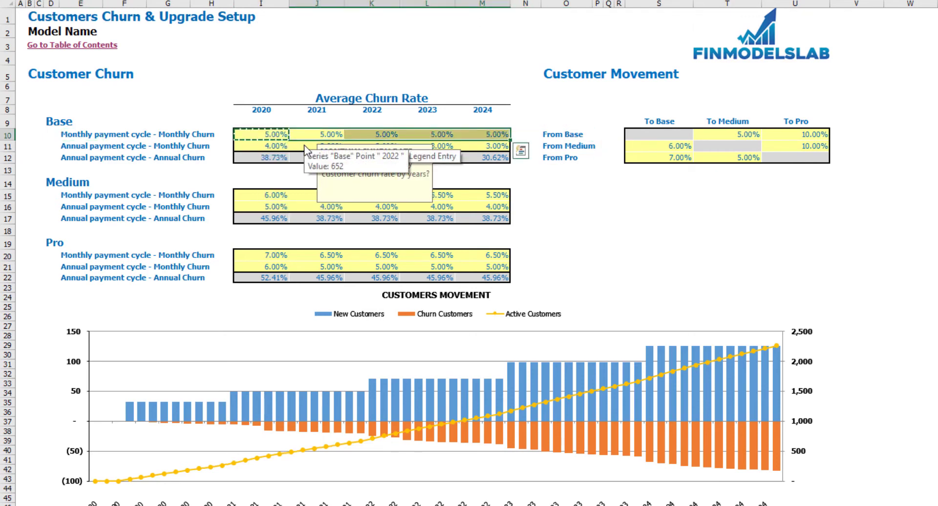
key(ctrl+v)
Set the Base offering's monthly churn rate for the annual payment cycle to 5% for every year from 2020 to 2024
key(Left)
key(Down)
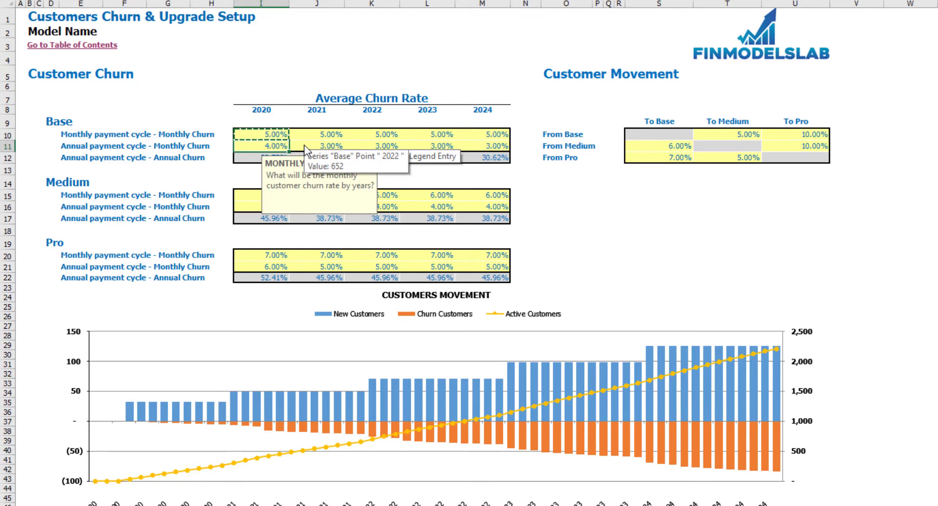
key(ctrl+v)
key(ctrl+c)
key(Right)
key(shift+Right)
key(shift+Right)
key(shift+Right)
key(shift+Right)
key(shift+Right)
key(shift+Left)
key(shift+Left)
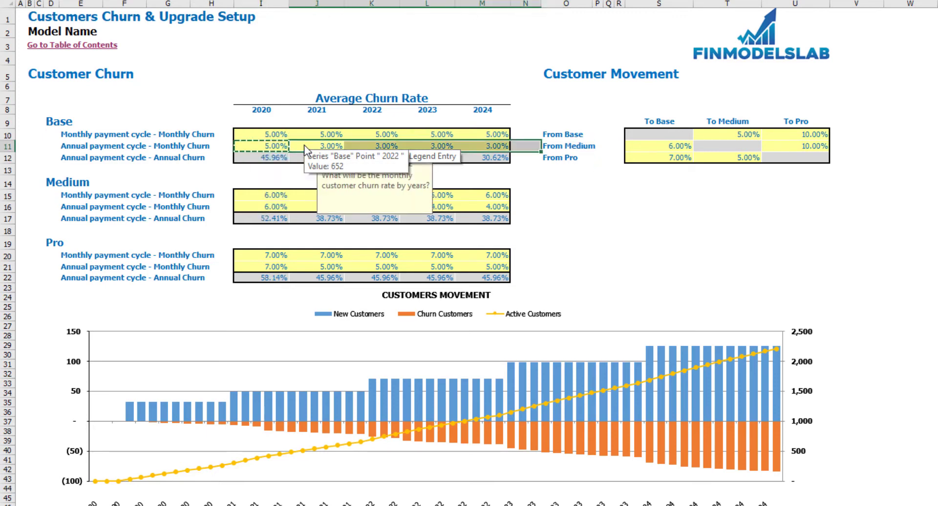
key(ctrl+v)
key(Left)
key(Down)
key(Escape)
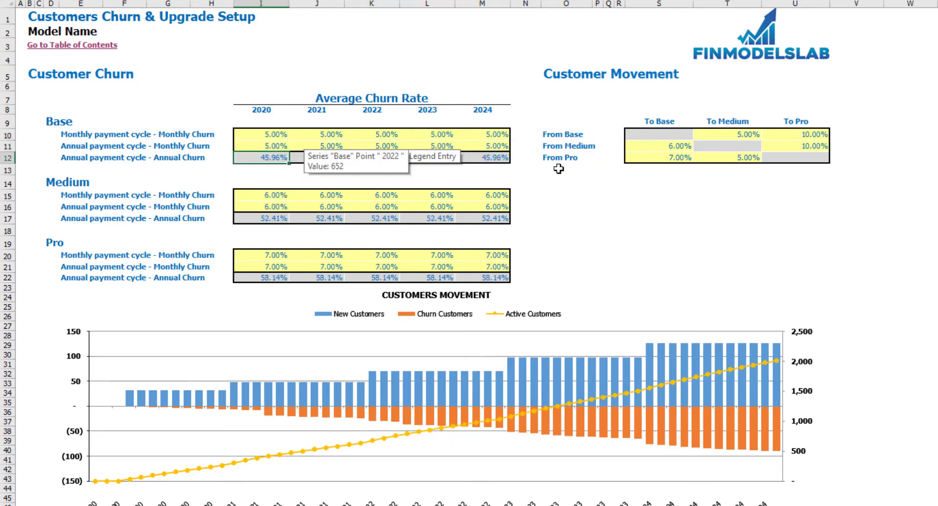
Examine the Base offering's annual churn, the Medium offering's monthly churn rates and the customer movement rates between the Base, Medium and Pro offerings
click(570, 215)
click(263, 158)
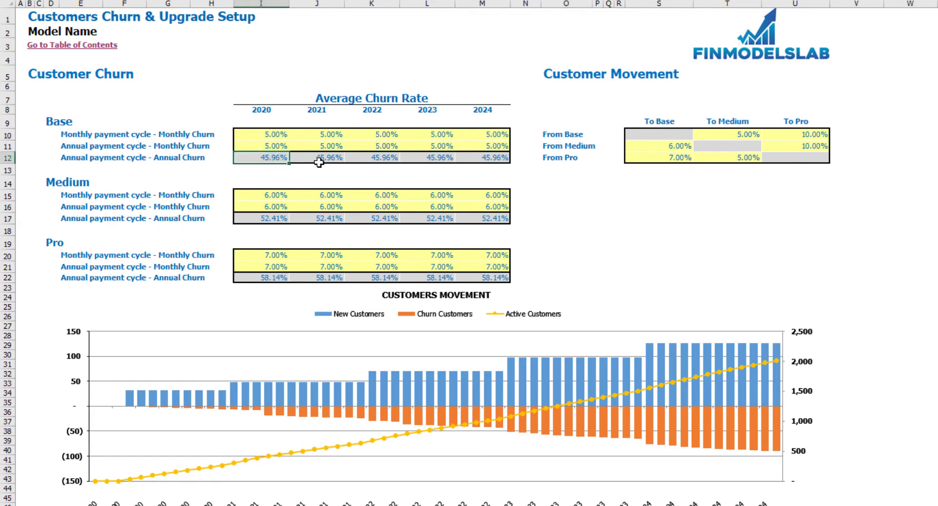
click(267, 198)
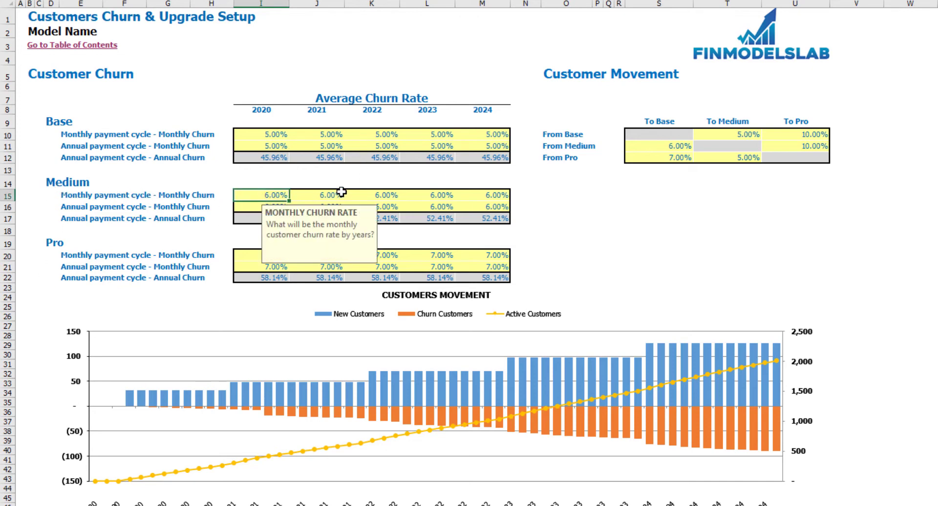
drag(327, 196, 476, 192)
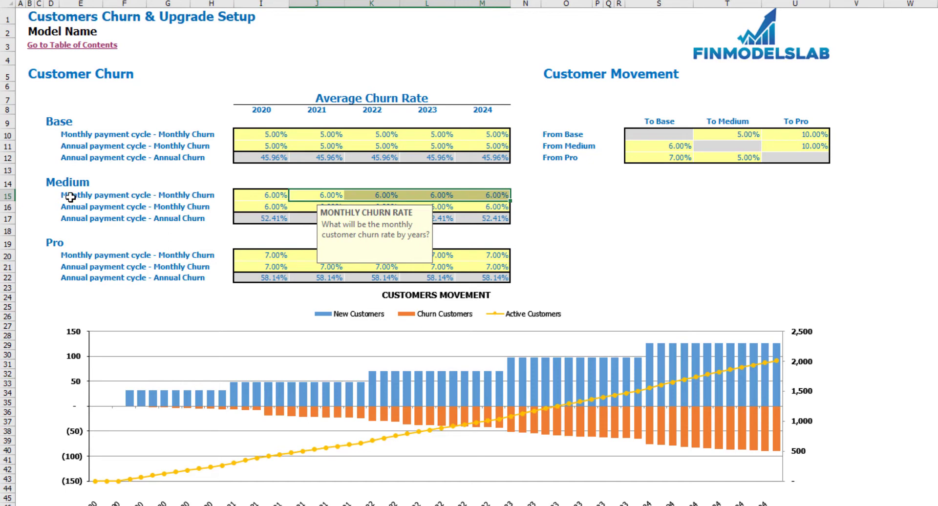
drag(69, 197, 71, 208)
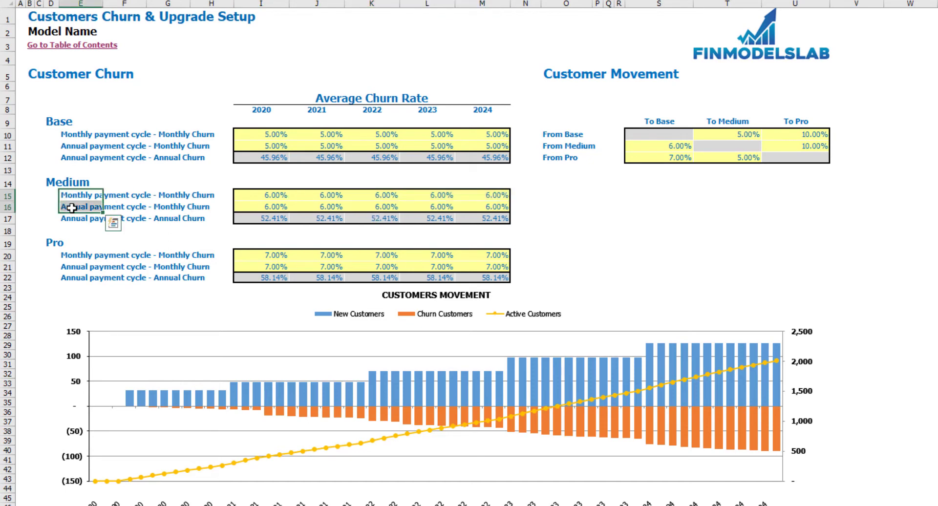
click(645, 214)
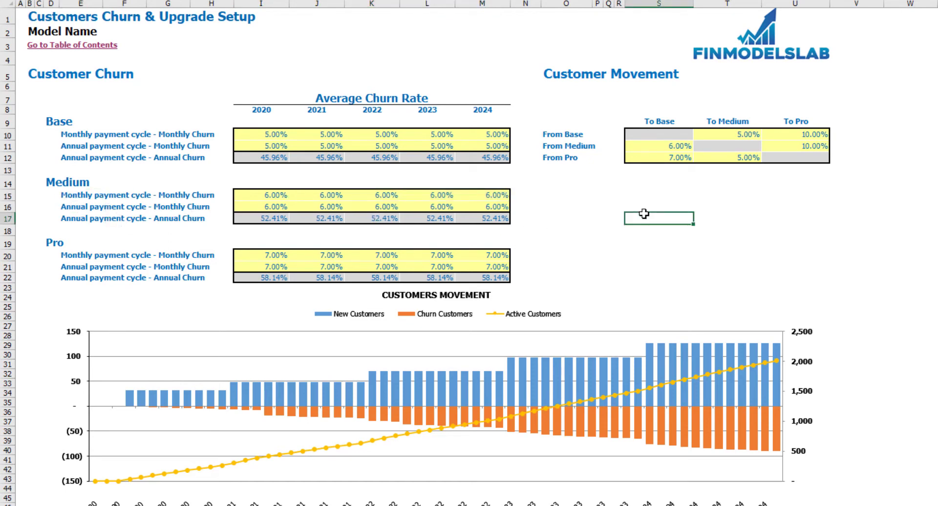
drag(675, 136, 796, 159)
click(919, 123)
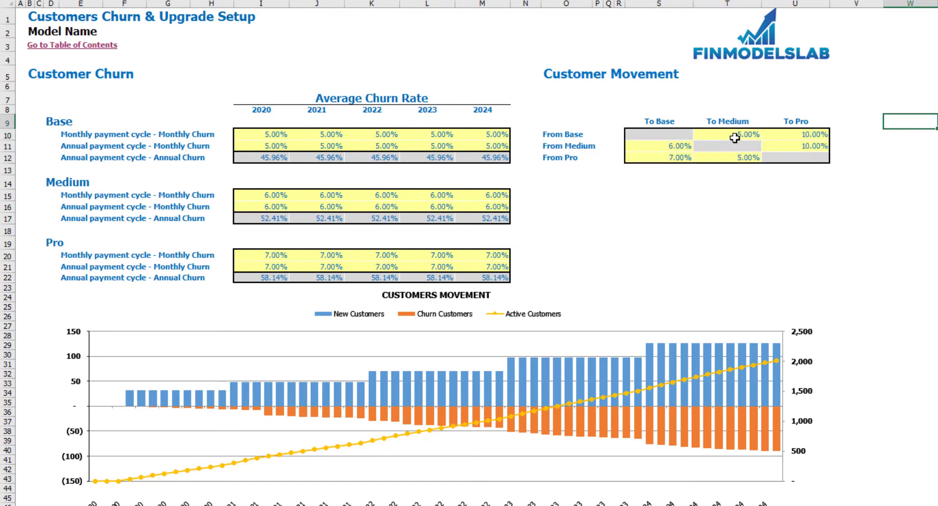
click(545, 134)
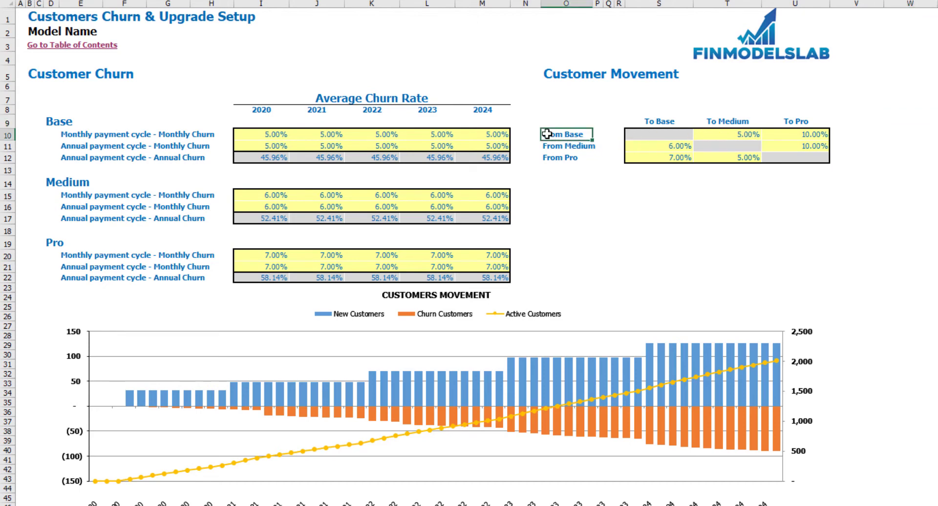
click(731, 135)
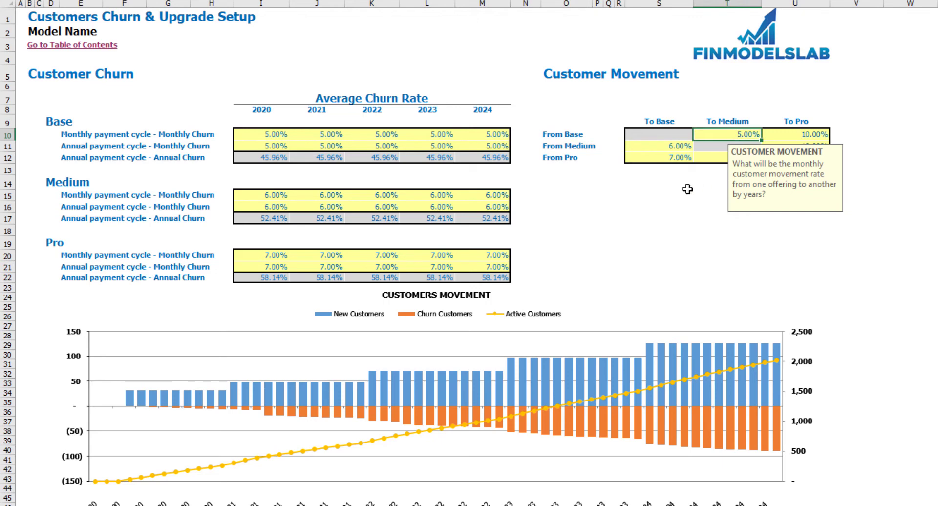
click(556, 146)
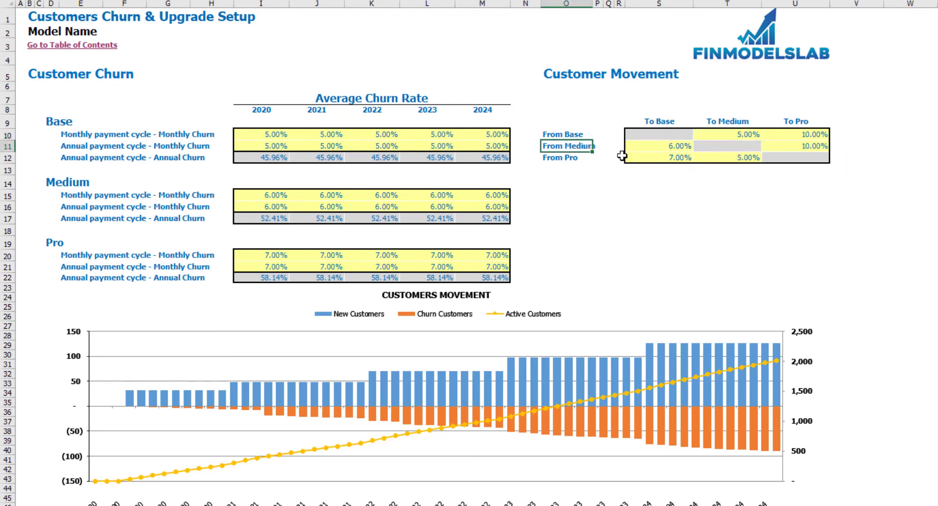
click(795, 148)
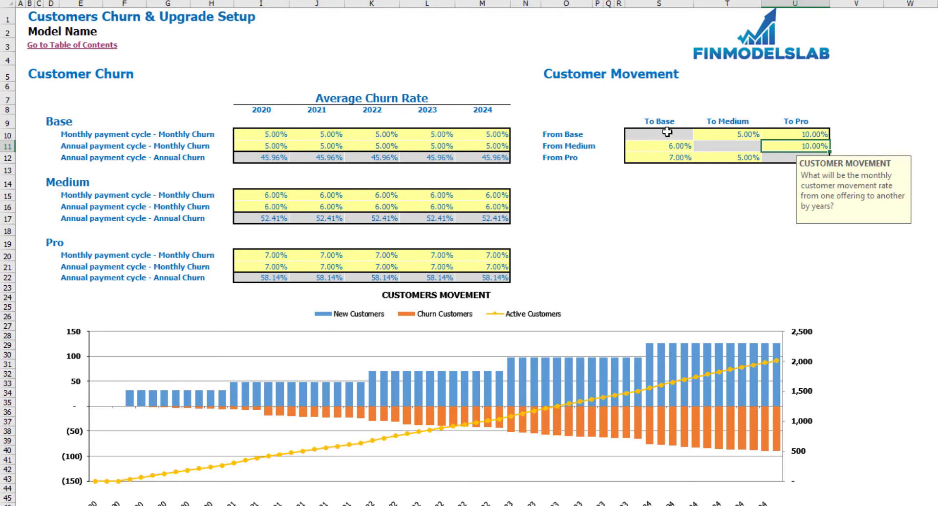
drag(668, 132, 789, 158)
key(Delete)
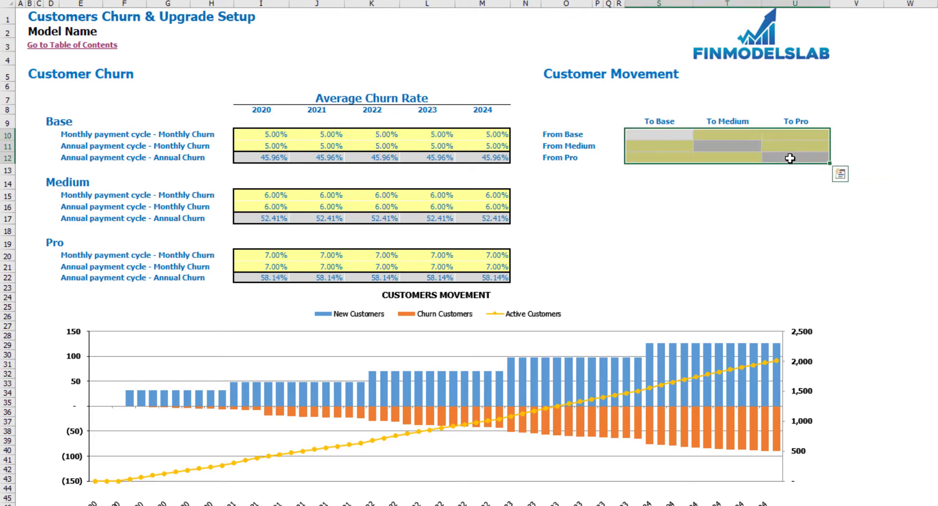
key(ctrl+z)
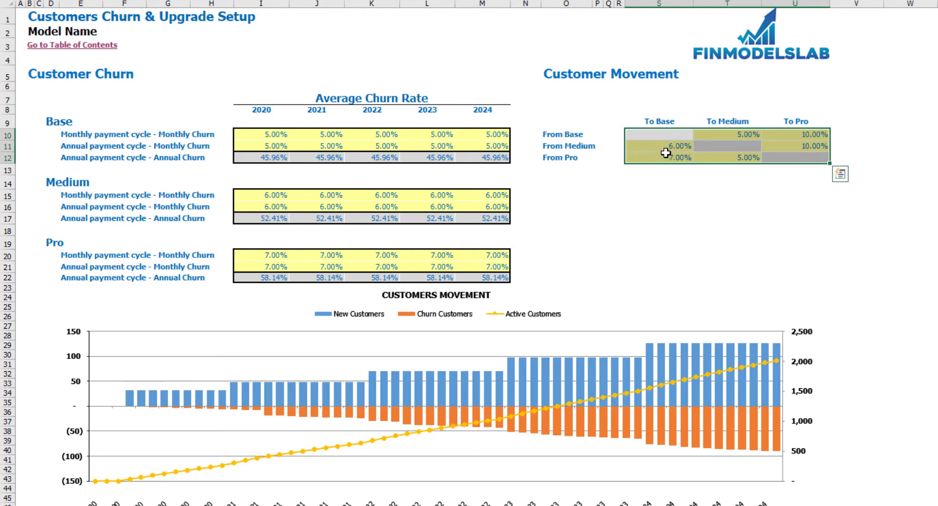
Set the customer movement rates to the Base offering to 1% from Medium and 2% from Pro
click(665, 148)
text(1)
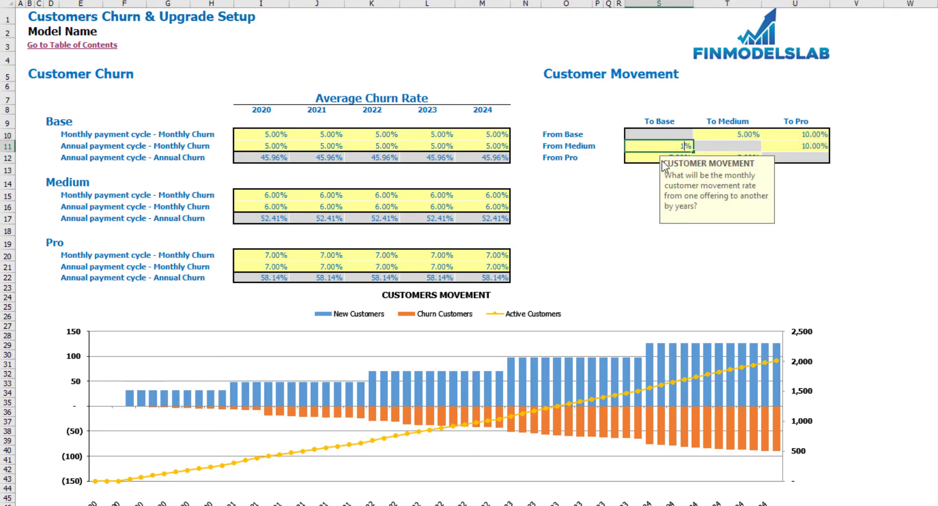
click(662, 161)
text(2)
key(Return)
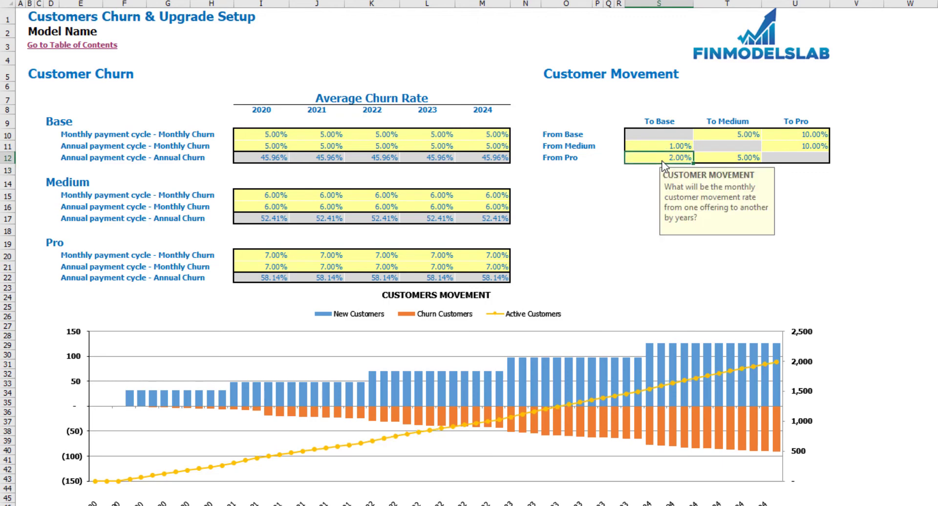
Set the customer movement rate from the Pro offering to Medium to 3%
key(Tab)
text(3)
key(Up)
key(Up)
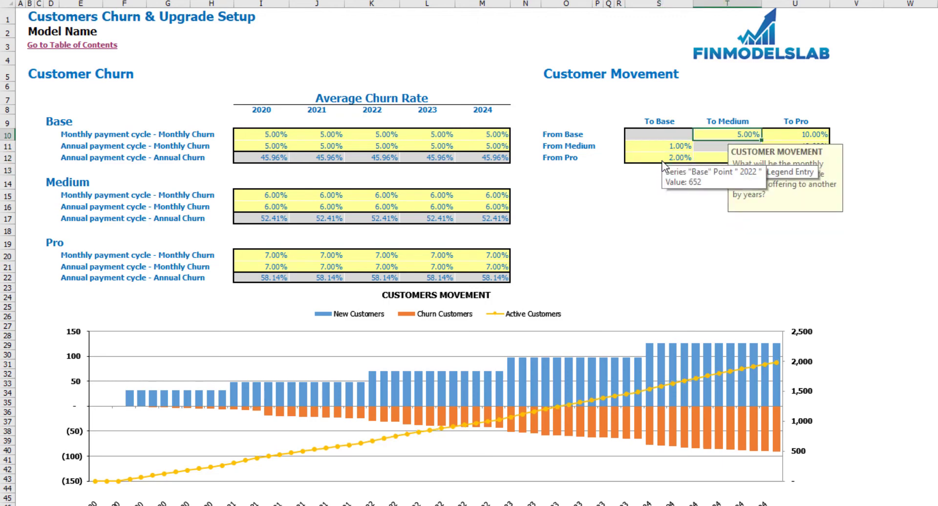
Set the monthly customer movement rate from Base to Medium to 4%
text(4)
key(Return)
click(761, 208)
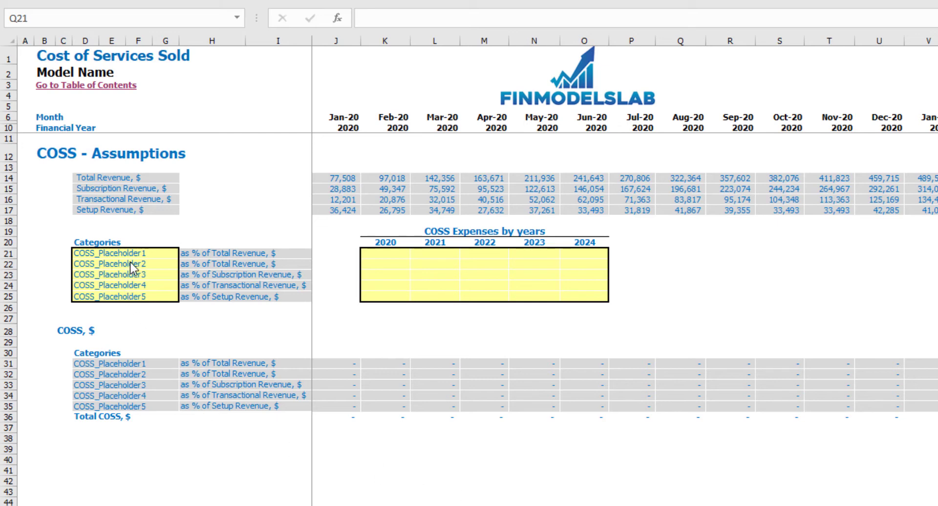
Rename the first cost of services sold category as Hosting Cost
drag(135, 253, 121, 293)
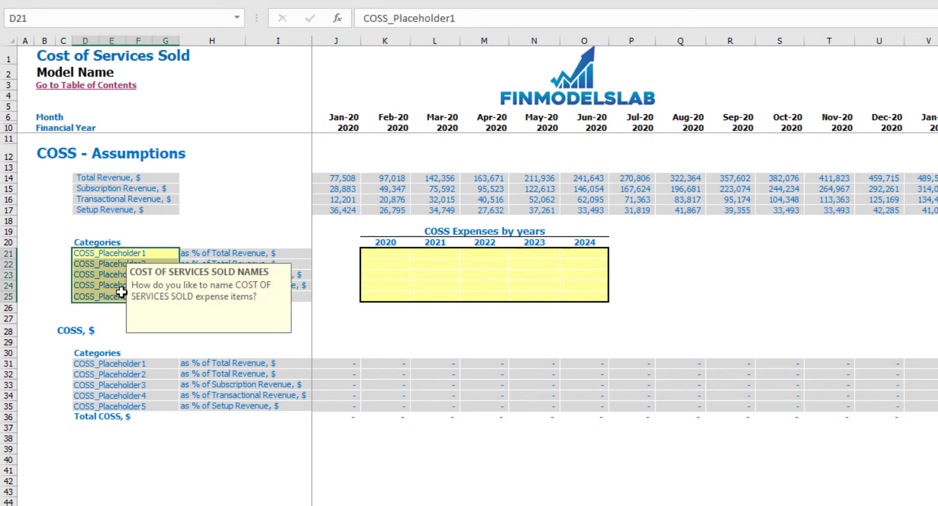
click(117, 256)
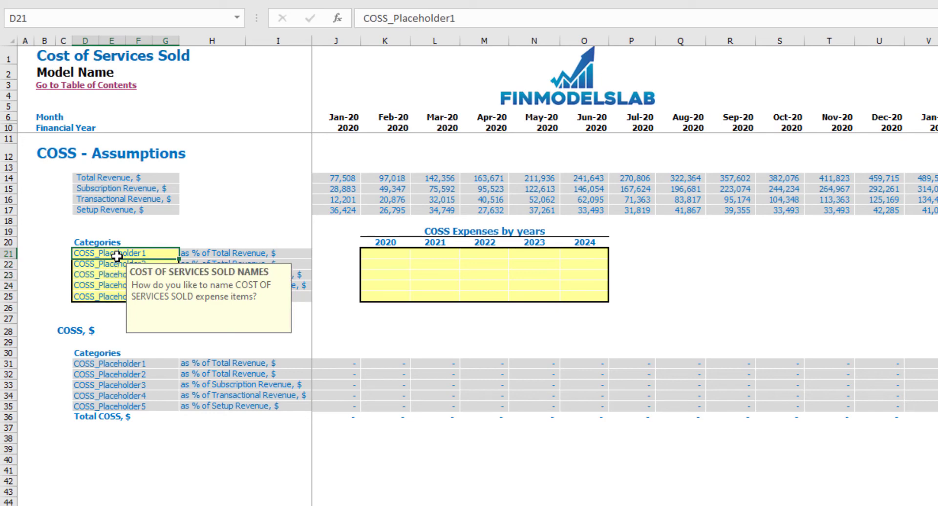
text(Hosting)
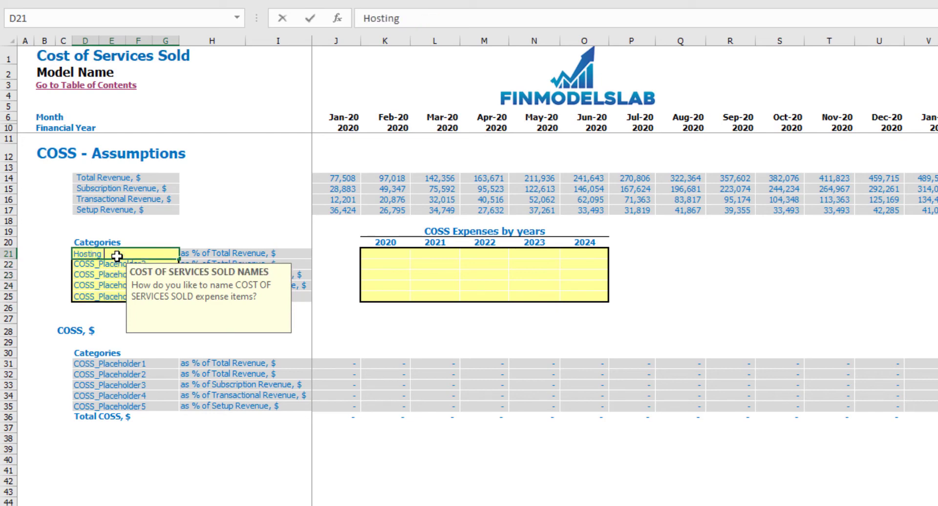
text( Cost)
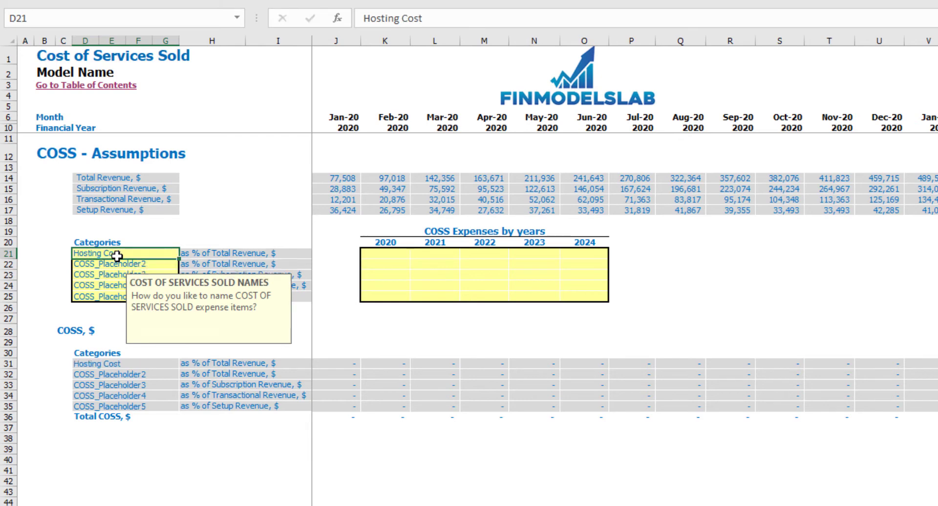
key(Return)
click(217, 199)
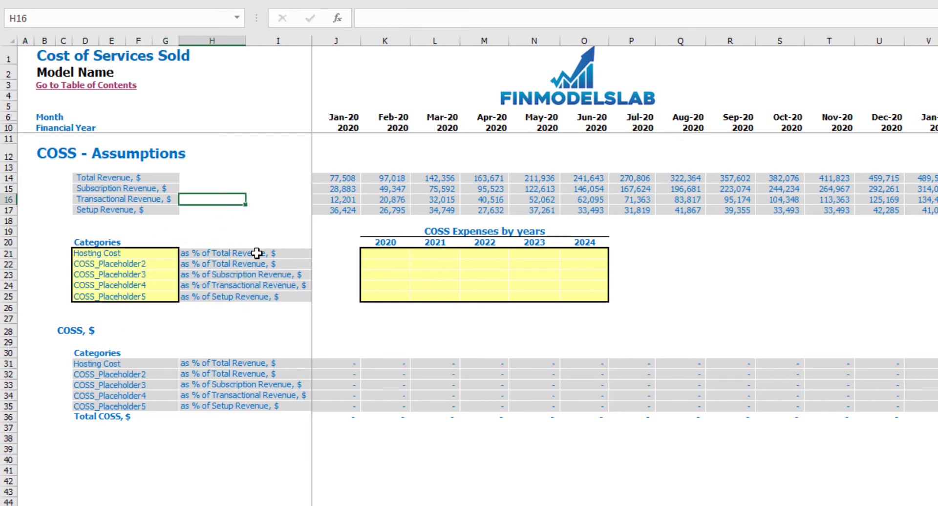
Examine which revenue stream each of the five COSS categories is calculated from as a percentage
drag(257, 253, 271, 299)
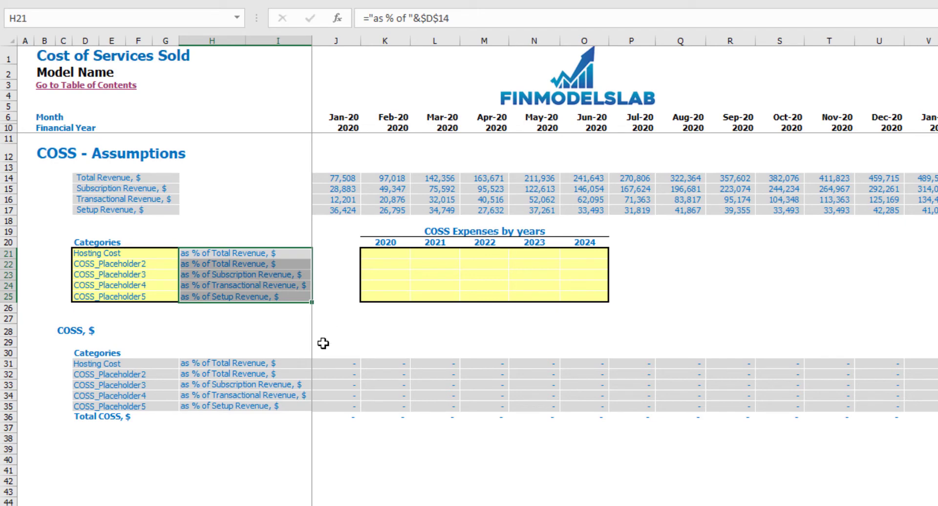
click(251, 257)
drag(250, 257, 253, 263)
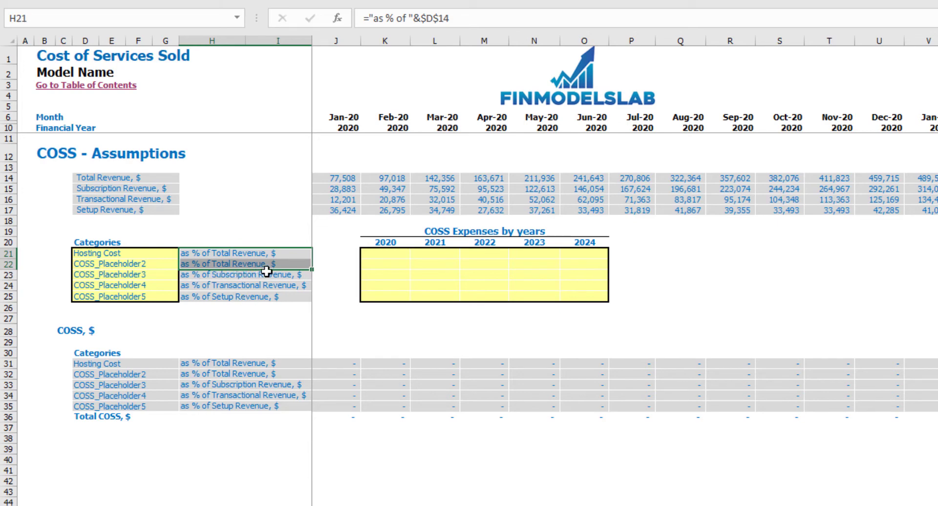
click(285, 276)
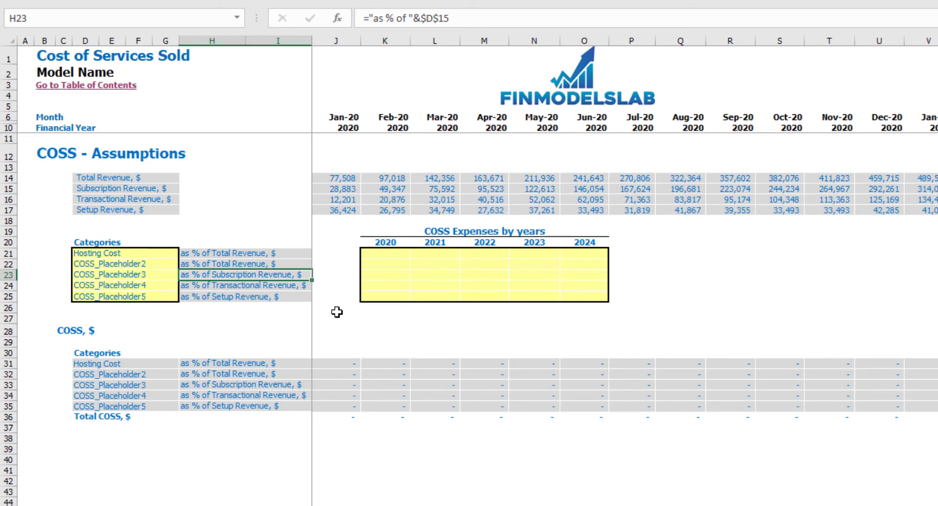
key(Down)
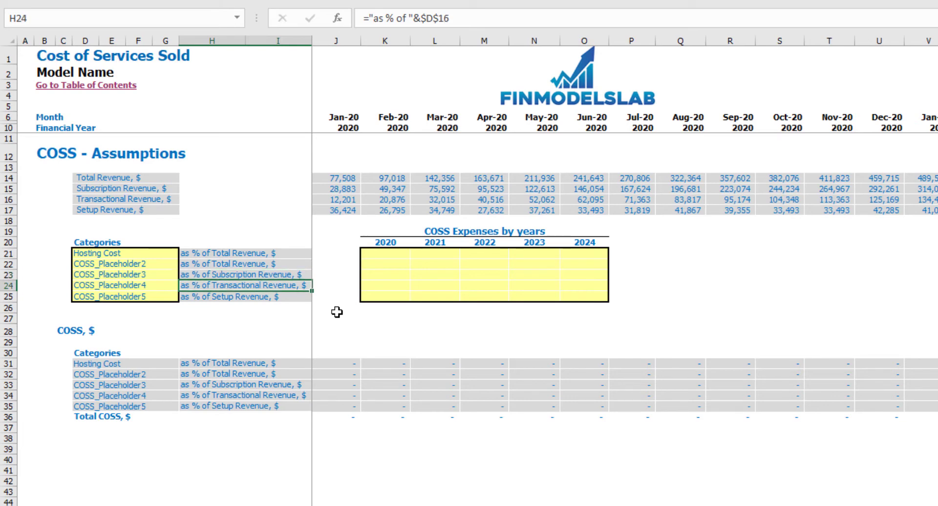
key(Down)
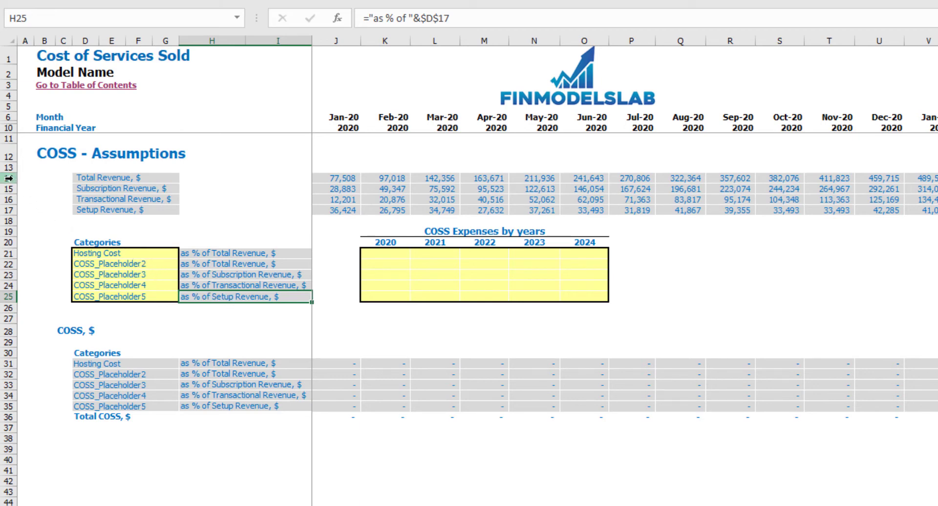
Review the monthly Total, Subscription, Transactional and Setup Revenue rows that the COSS percentages refer to
drag(10, 179, 14, 211)
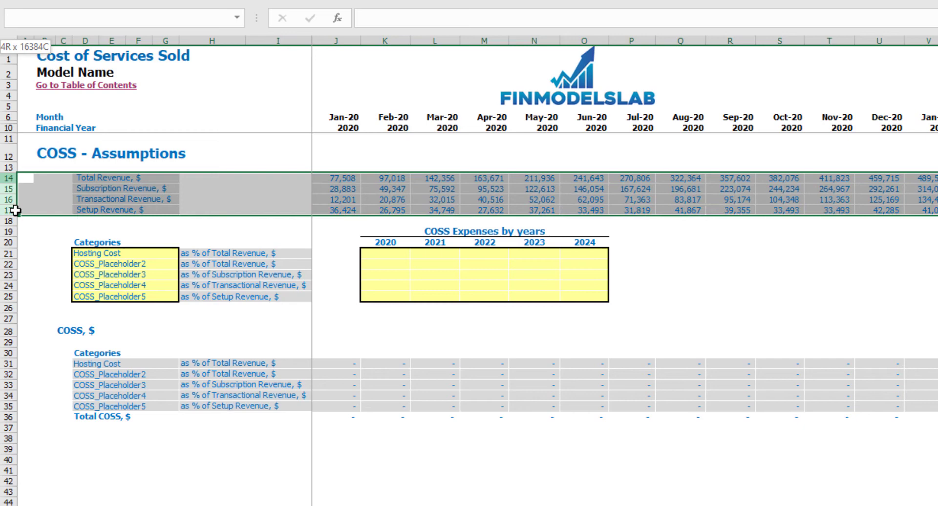
click(102, 178)
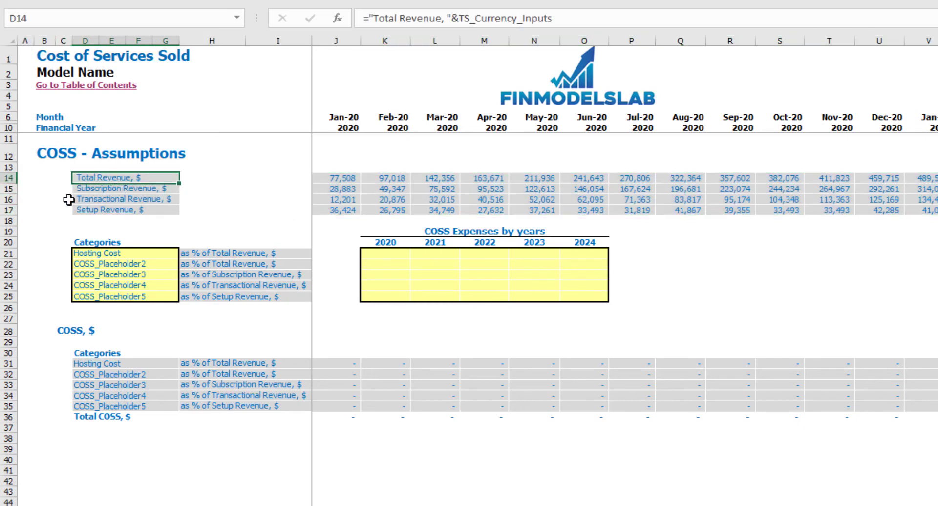
click(8, 188)
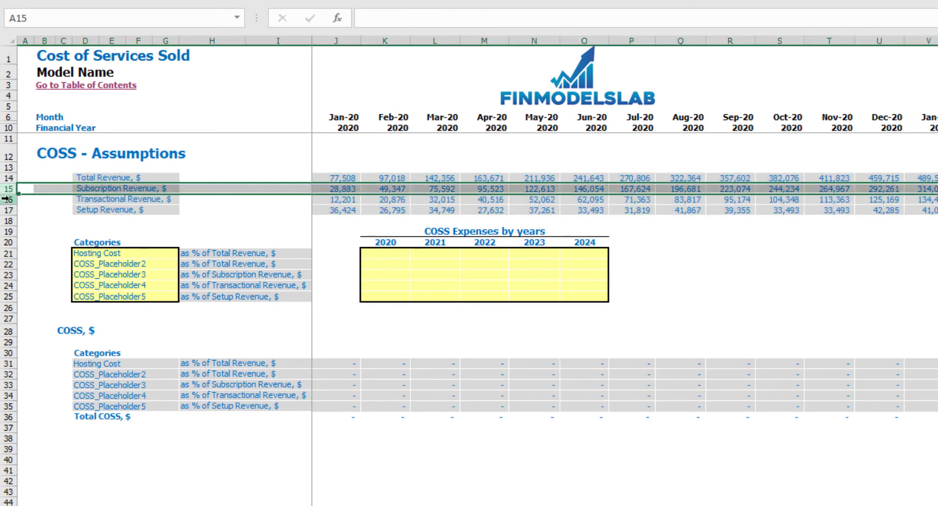
click(7, 198)
click(8, 211)
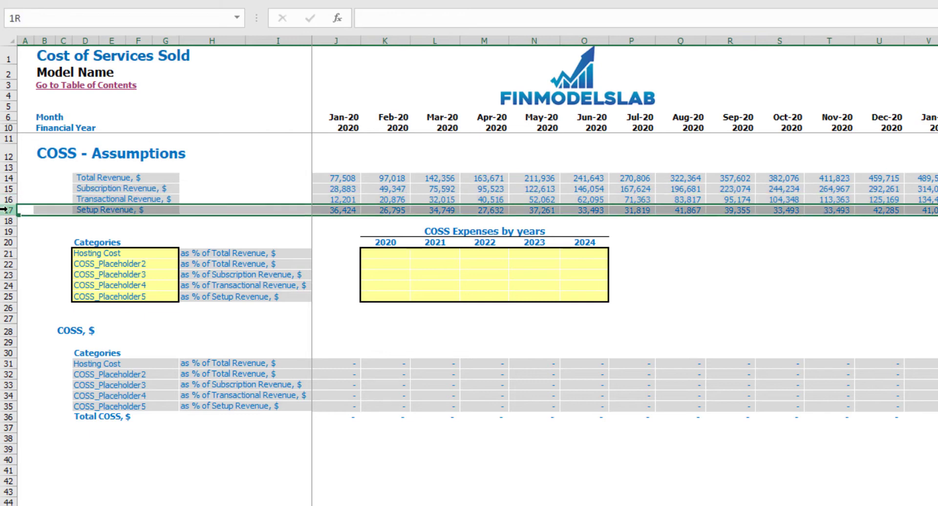
click(187, 226)
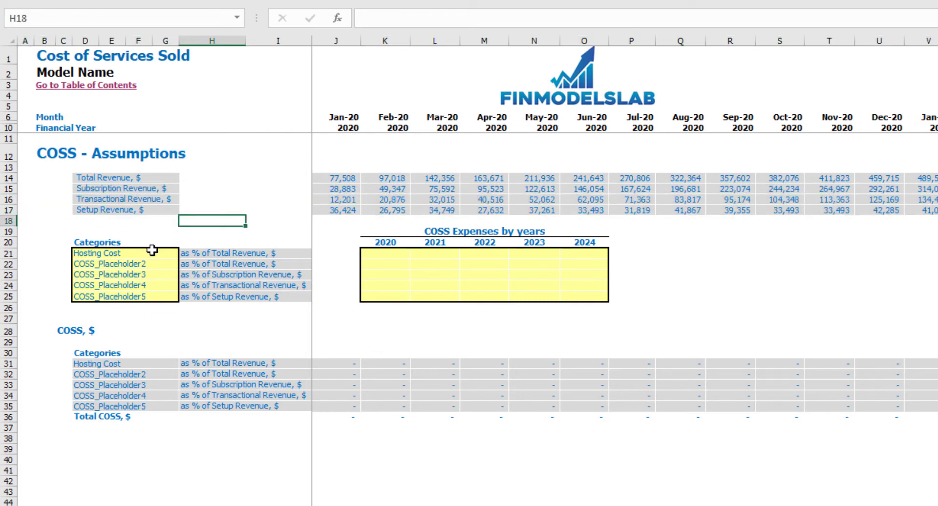
Enter Hosting Cost as a percentage of total revenue: 10% for 2020, 12% for 2021, 13% for 2022, 14% for 2023 and 15% for 2024
click(259, 252)
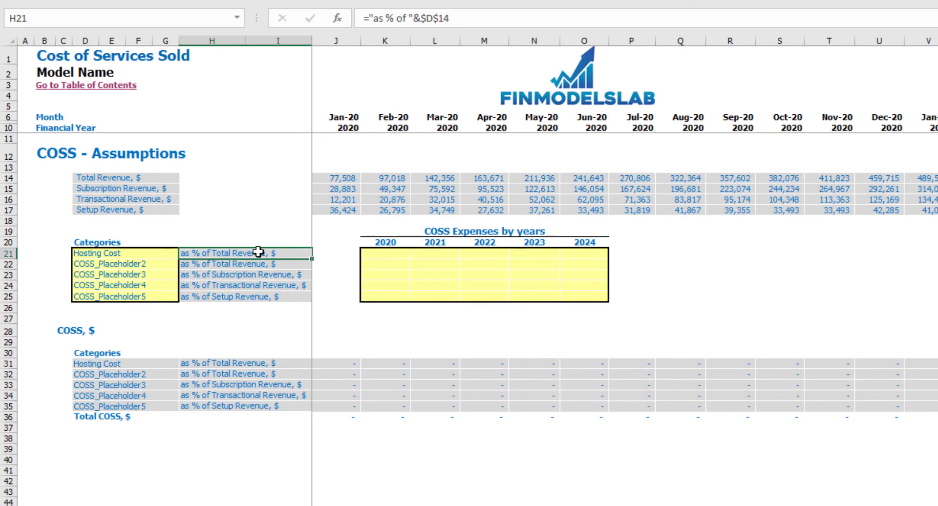
click(391, 254)
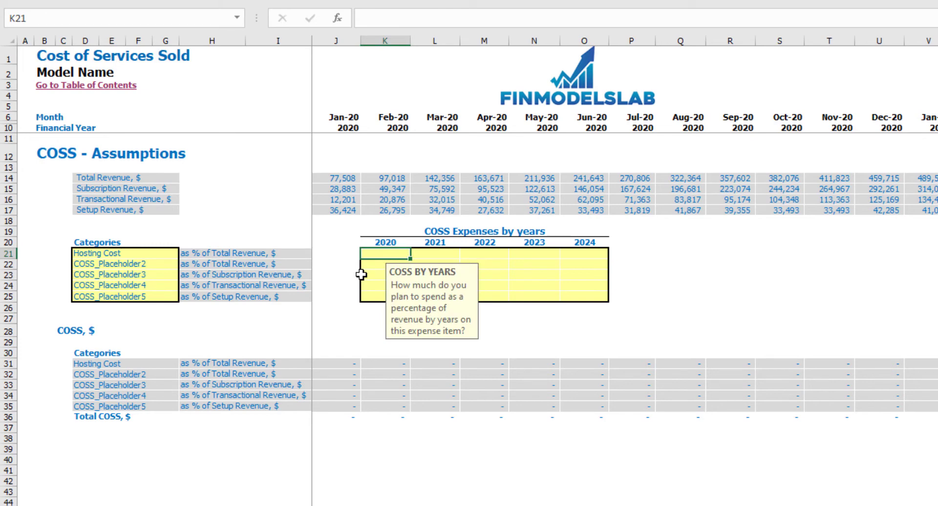
text(10%)
key(Tab)
text(12%)
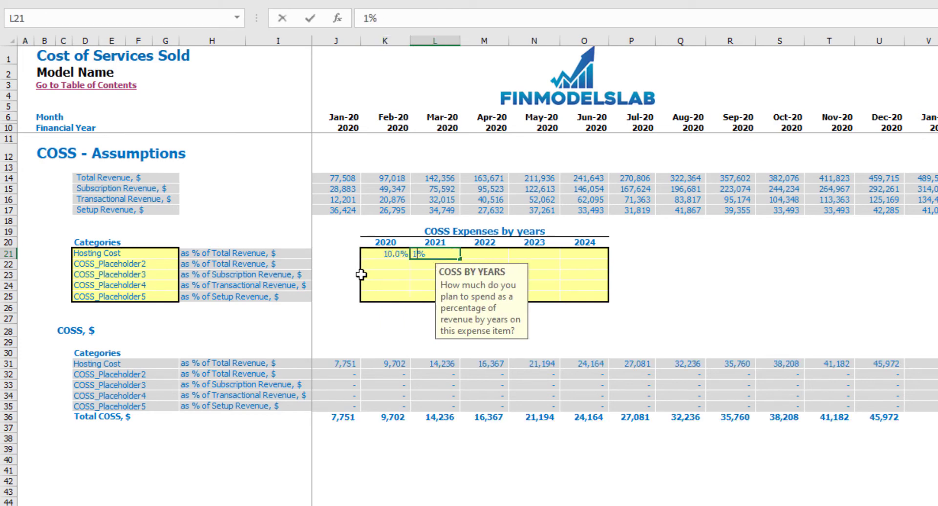
key(Tab)
text(13)
key(Tab)
text(14)
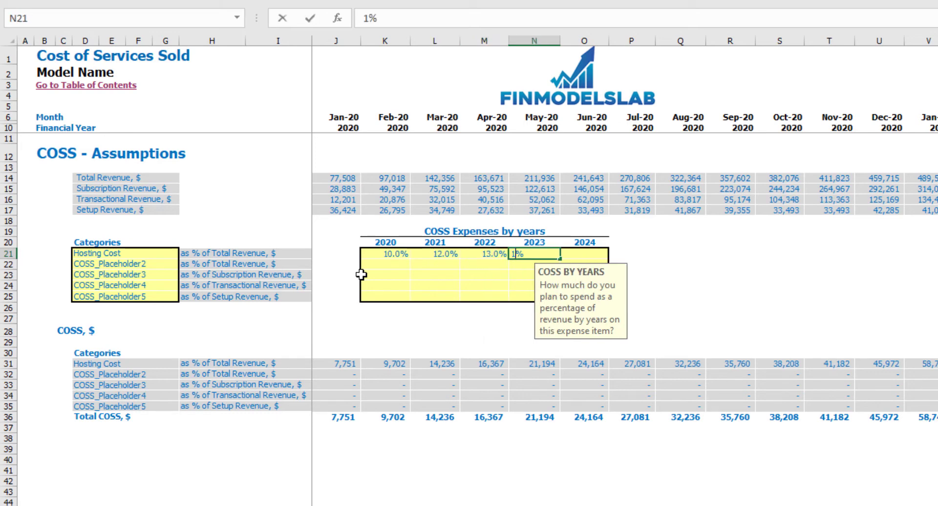
key(Tab)
text(15)
key(Return)
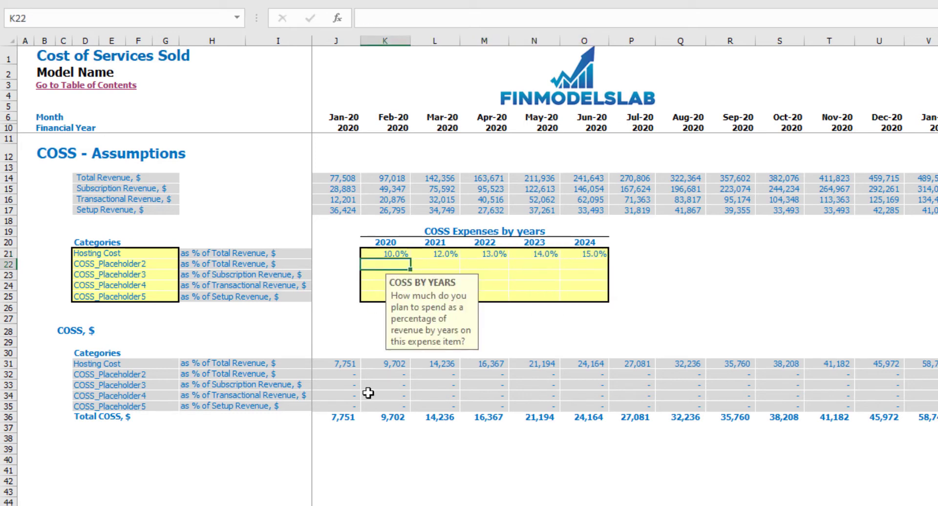
Review the calculated monthly Hosting Cost amounts for 2020 in the COSS, $ table
click(342, 342)
drag(342, 364, 865, 361)
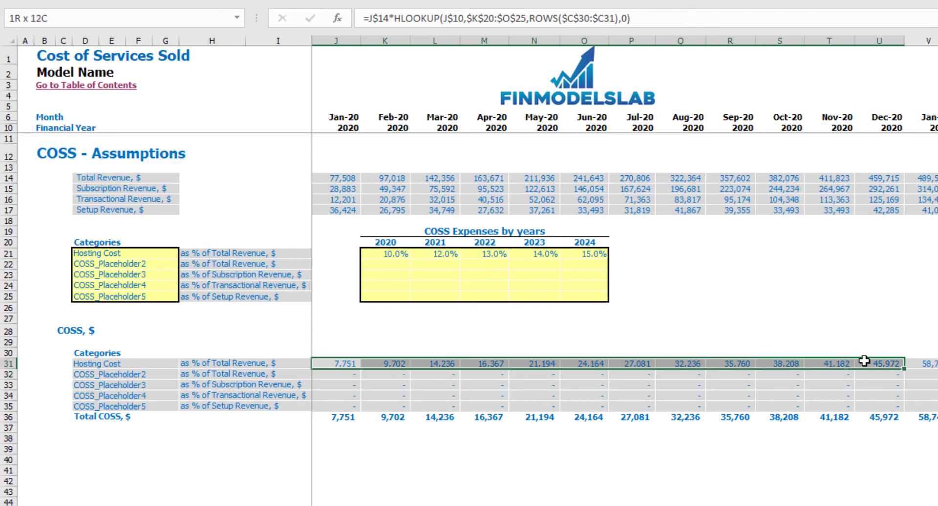
click(832, 307)
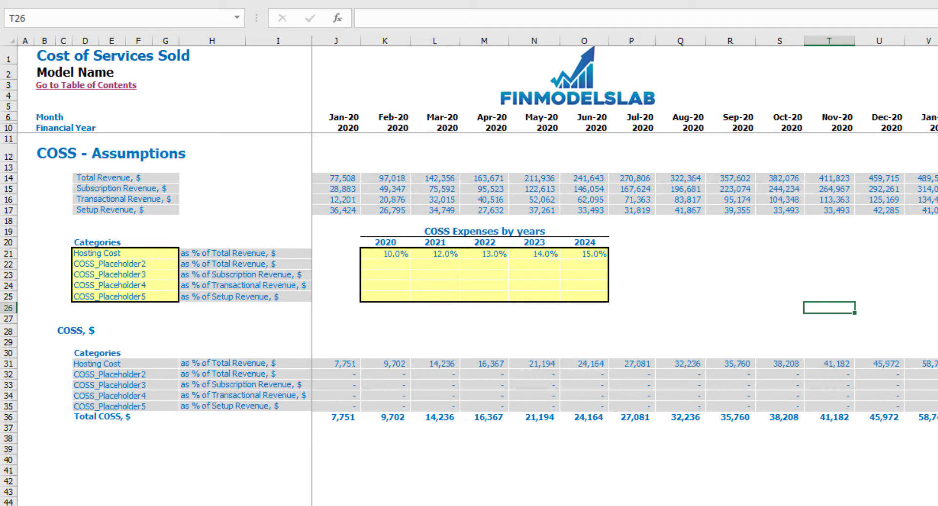
Expand the COSS group in the Income Statement and review its category names and monthly Hosting Cost amounts
key(ctrl+Page_Down)
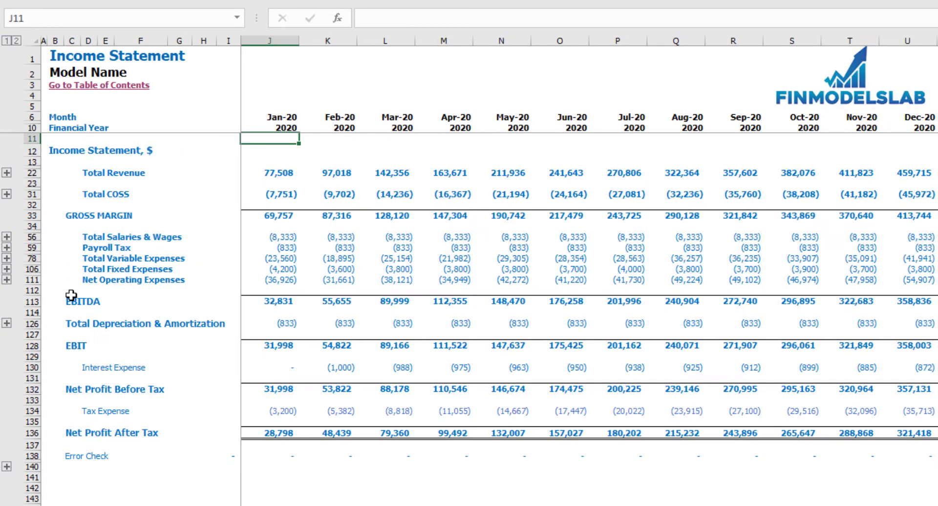
click(7, 197)
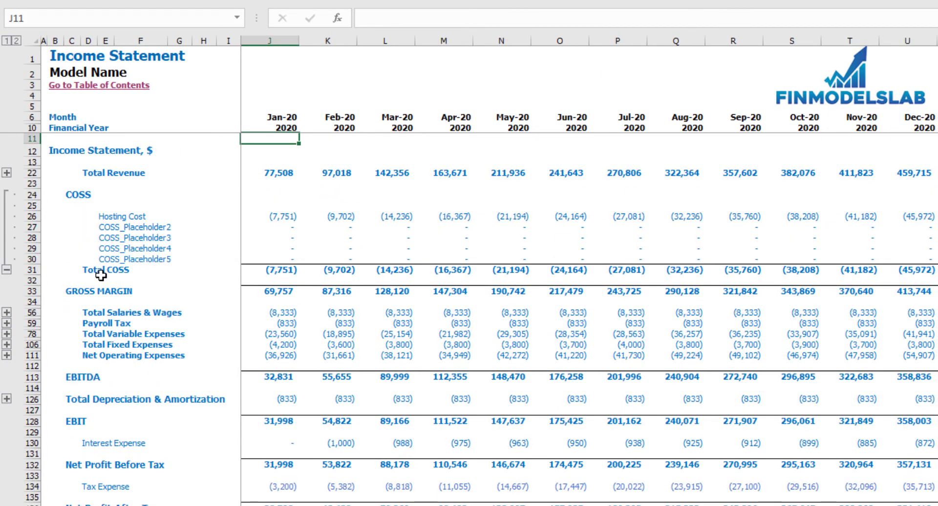
drag(104, 218, 122, 258)
drag(275, 215, 790, 209)
click(840, 193)
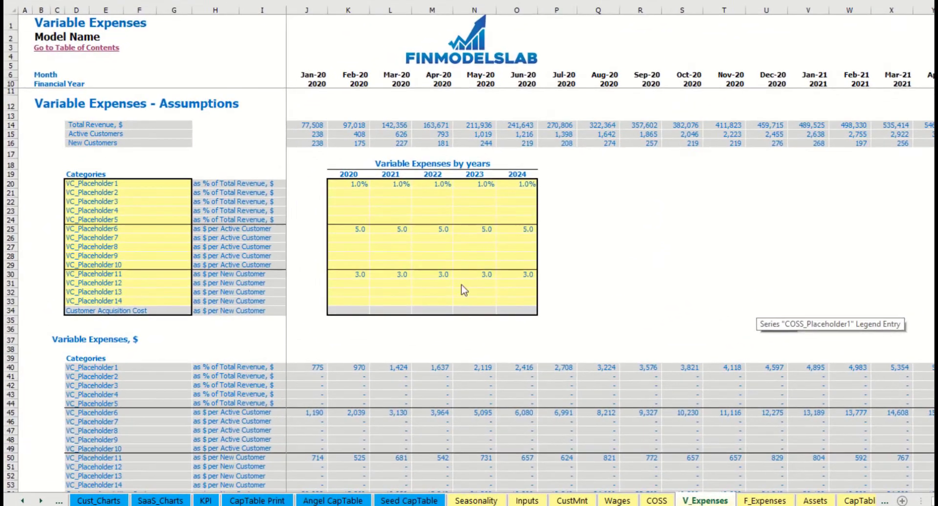
Look over the customisable expense category names on the Variable Expenses sheet, VC_Placeholder1 to VC_Placeholder14
click(136, 156)
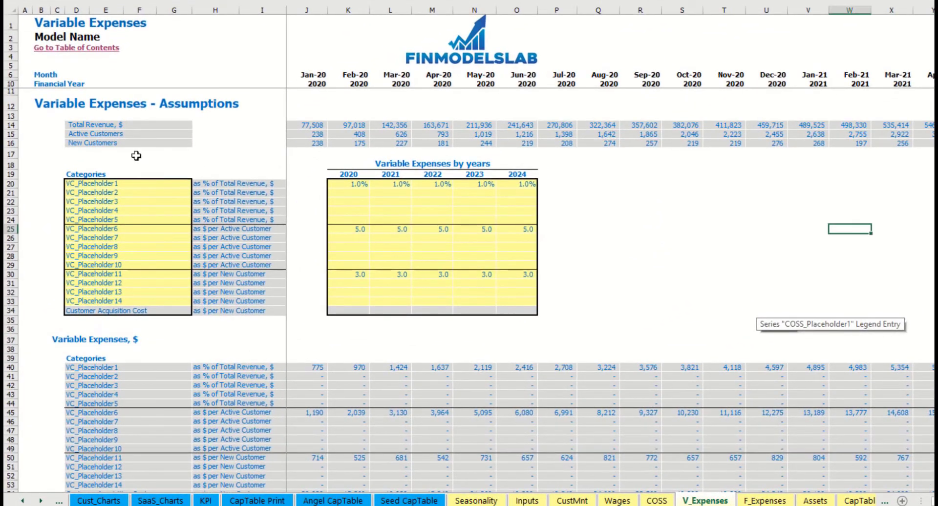
drag(142, 183, 143, 297)
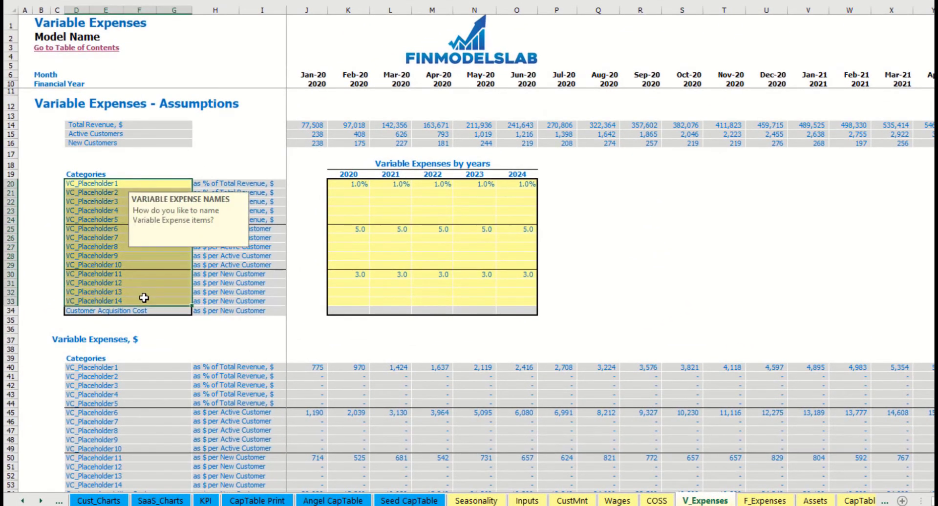
click(733, 228)
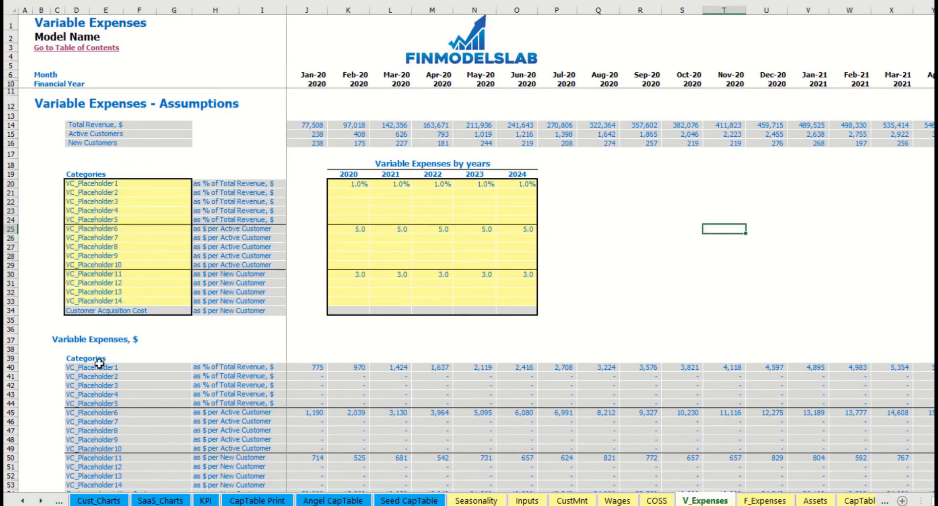
Examine the Customer Acquisition Cost row in the variable expense assumptions and its monthly calculated amounts
click(106, 311)
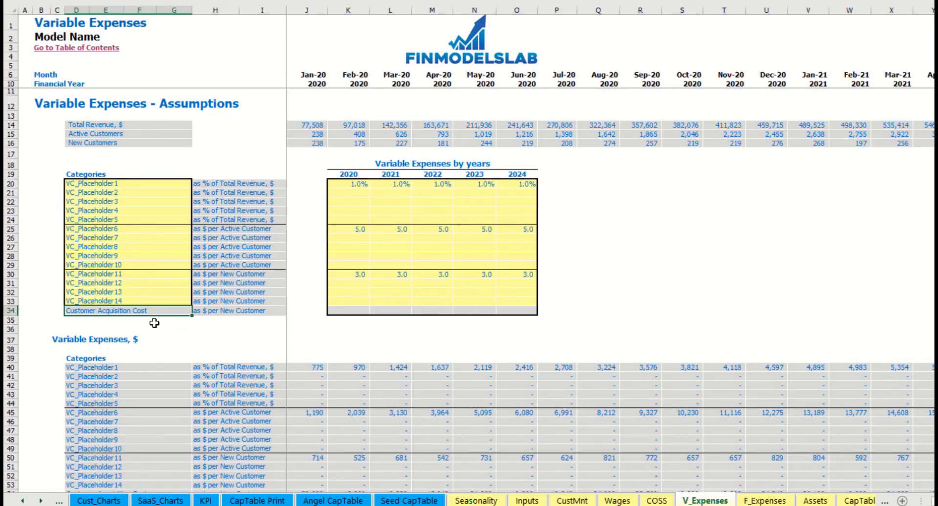
scroll(210, 327, down, 3)
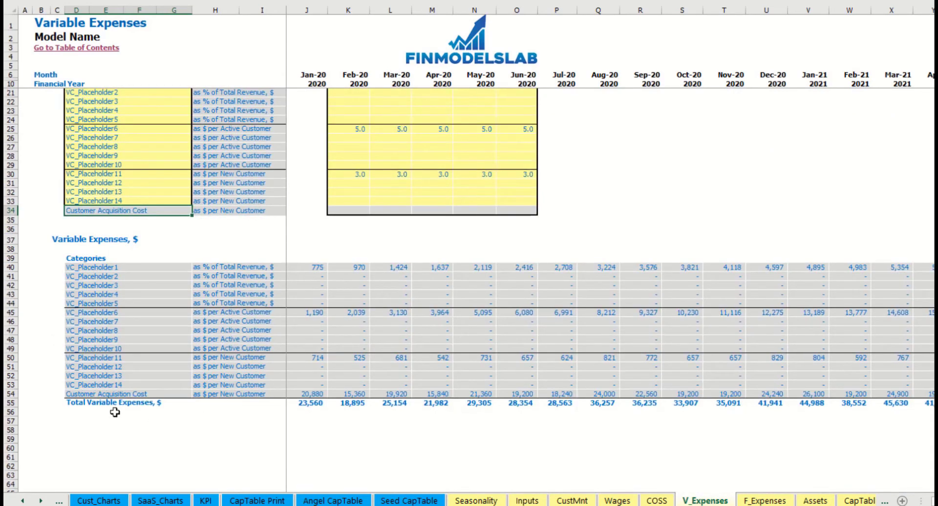
drag(310, 392, 565, 393)
scroll(465, 337, up, 3)
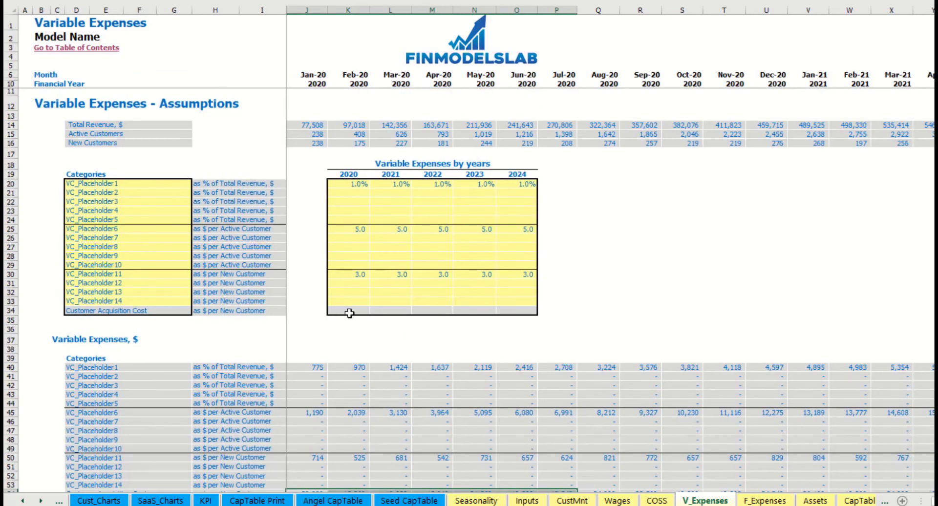
drag(349, 313, 530, 312)
click(674, 273)
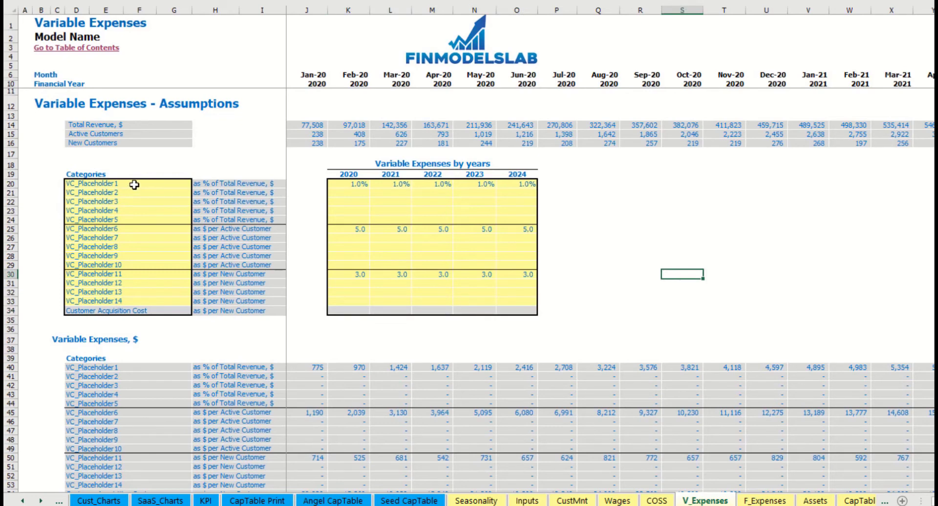
Review the calculation bases of the variable expense categories and their Total Revenue, Active Customers and New Customers source rows
drag(238, 184, 262, 302)
click(607, 203)
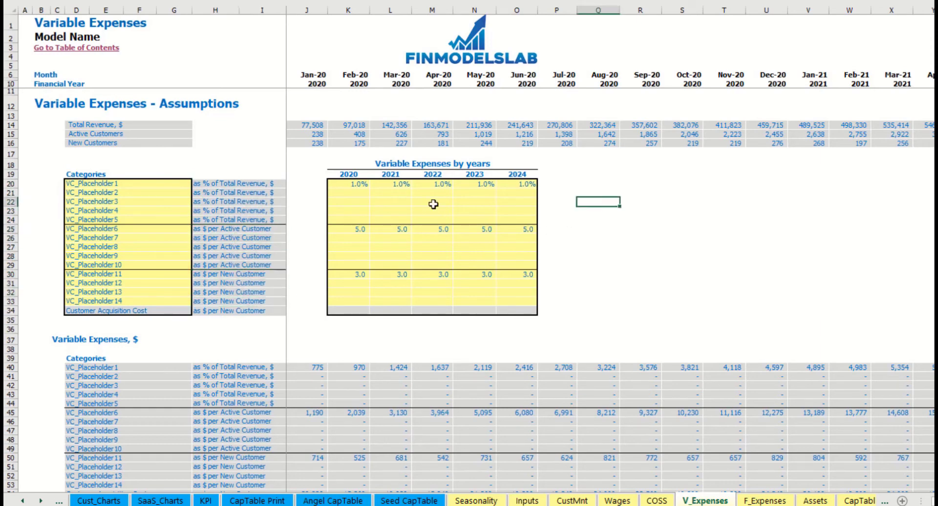
drag(13, 125, 23, 143)
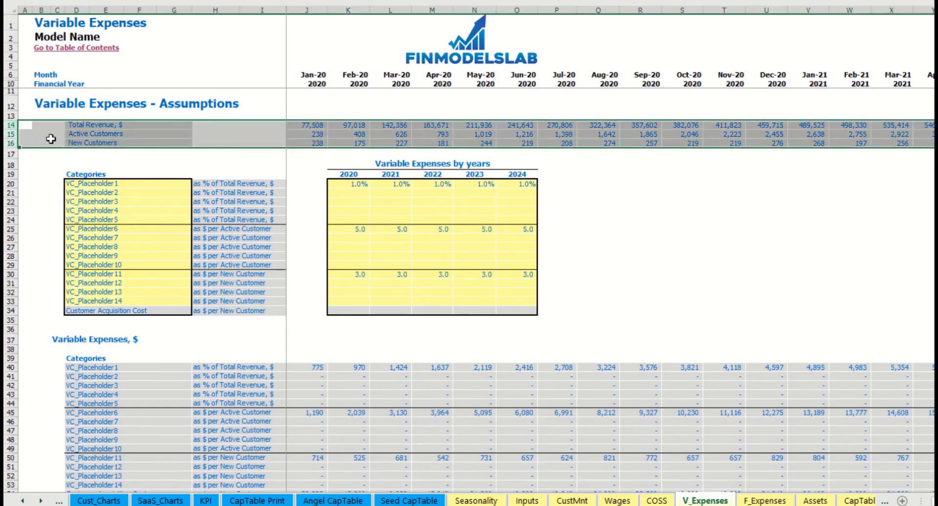
Rename the first variable expense category, VC_Placeholder1, as Utilities
click(35, 128)
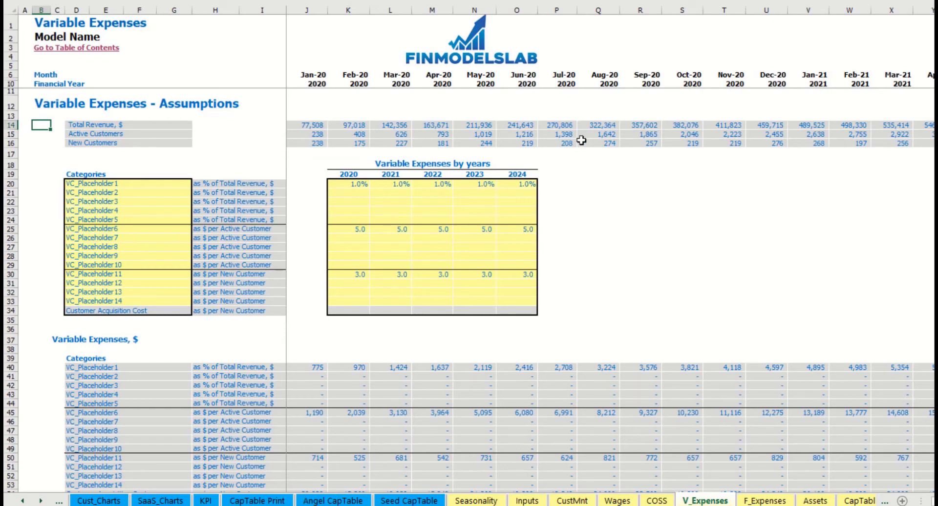
click(138, 184)
text(Util)
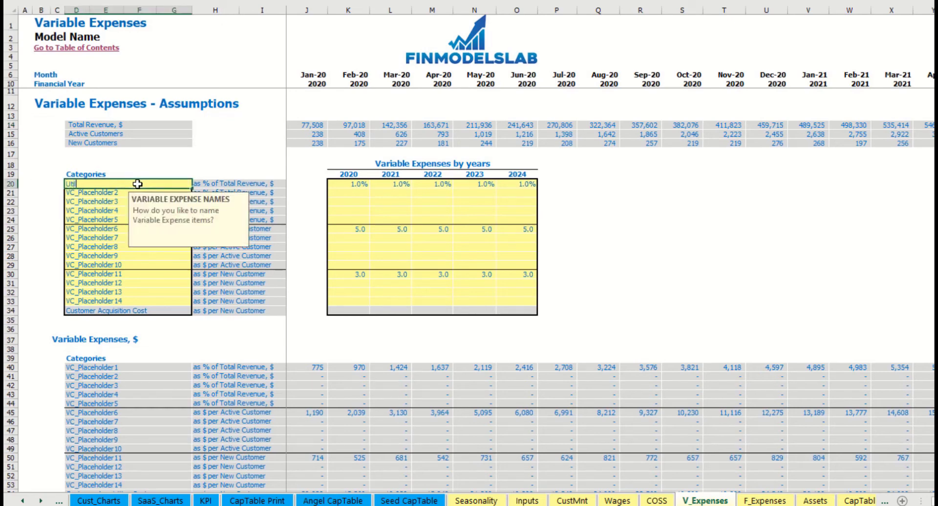
text(ities)
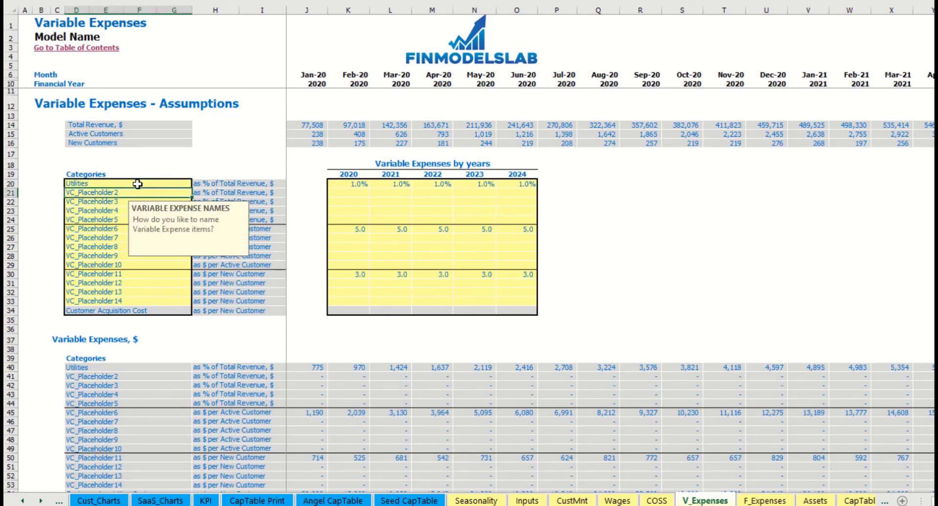
Set Utilities to 2%, 3%, 4%, 5% and 5.5% of total revenue for 2020 to 2024 and check its monthly amounts
click(342, 183)
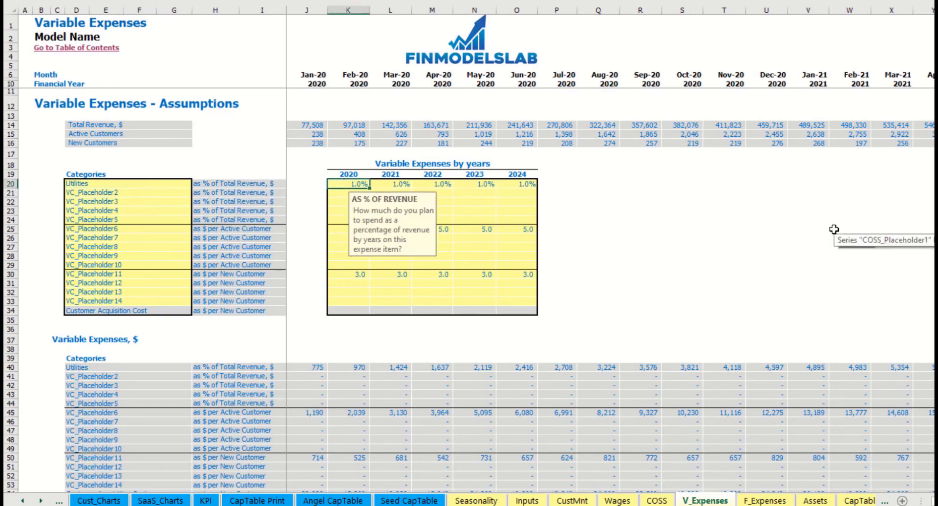
text(2)
key(Tab)
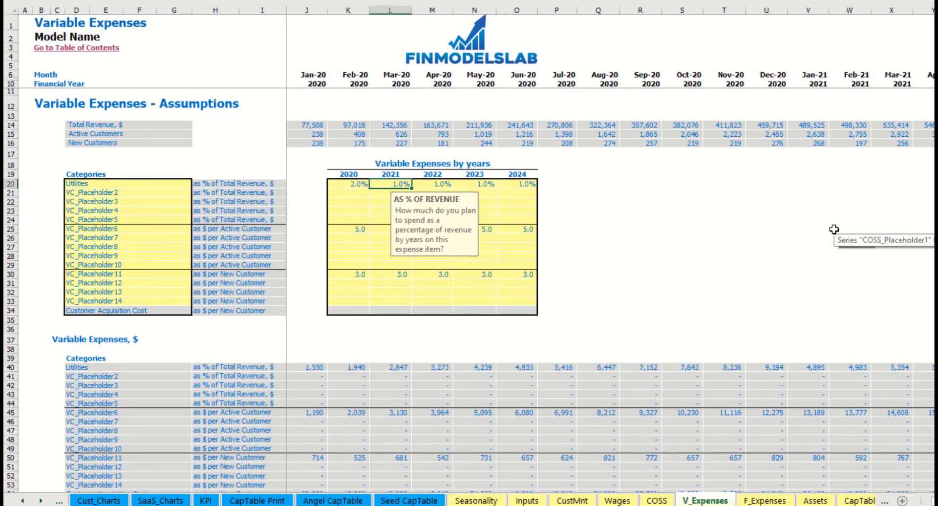
text(3)
key(Tab)
text(4)
key(Tab)
text(5)
key(Tab)
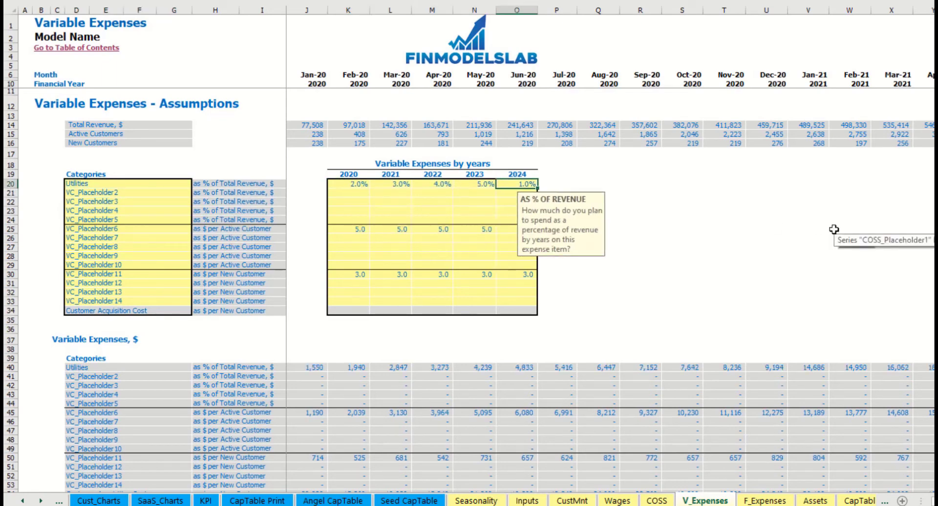
text(5.5)
key(Return)
click(580, 273)
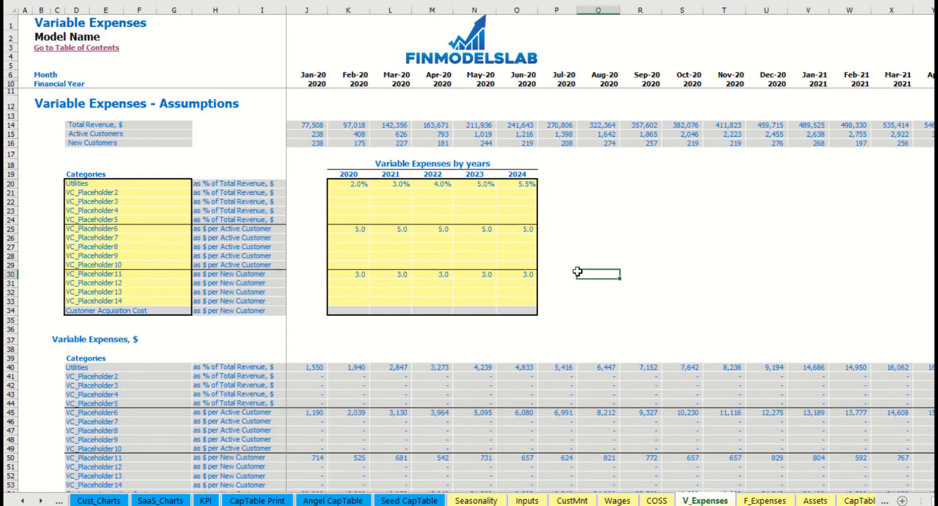
drag(317, 372, 663, 368)
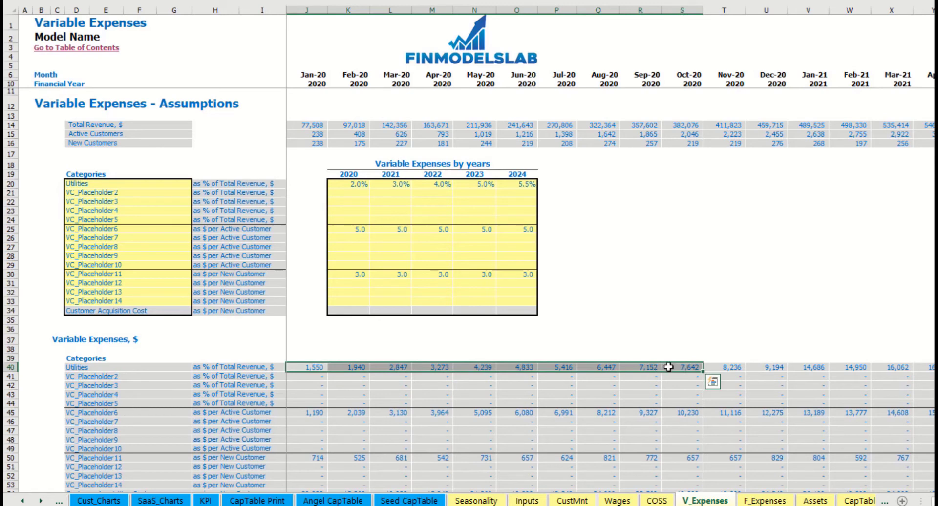
click(717, 285)
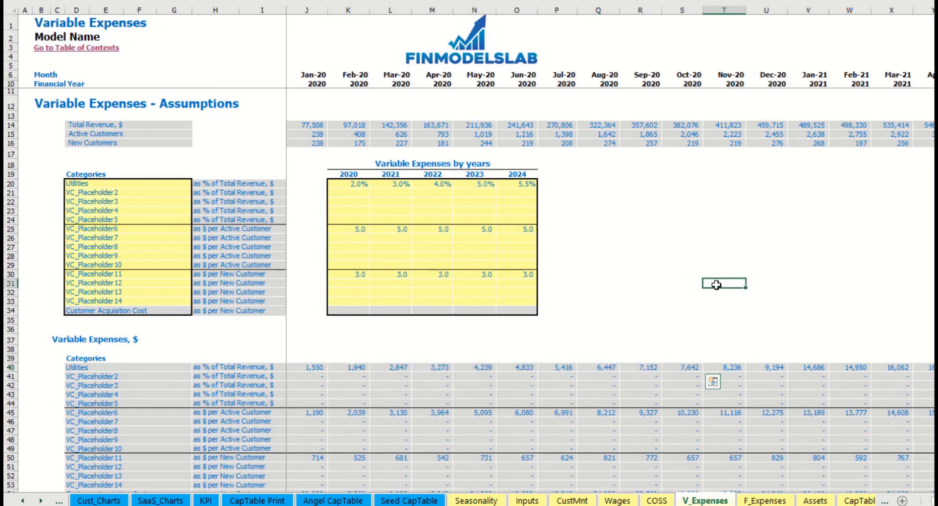
Set the VC_Placeholder6 expense per active customer to 5, 4, 6, 7 and 8 for 2020 to 2024
click(126, 229)
click(673, 229)
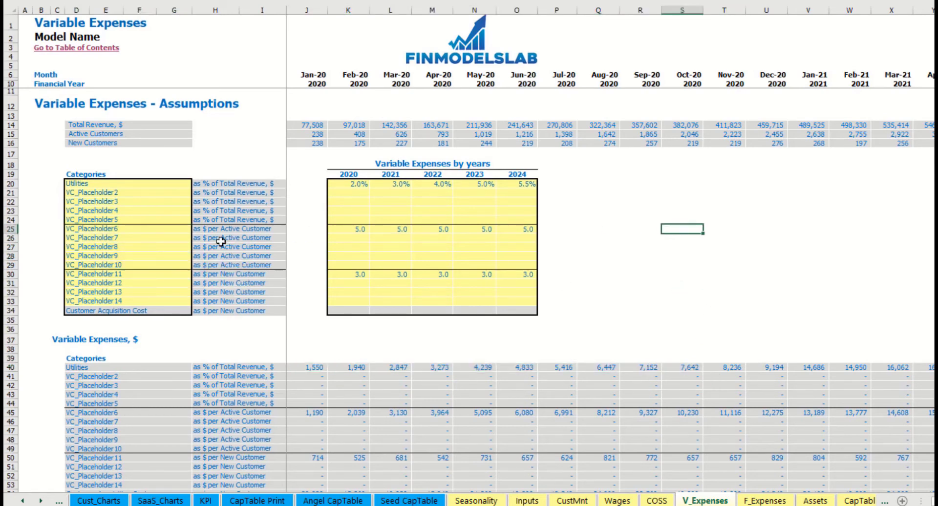
click(230, 228)
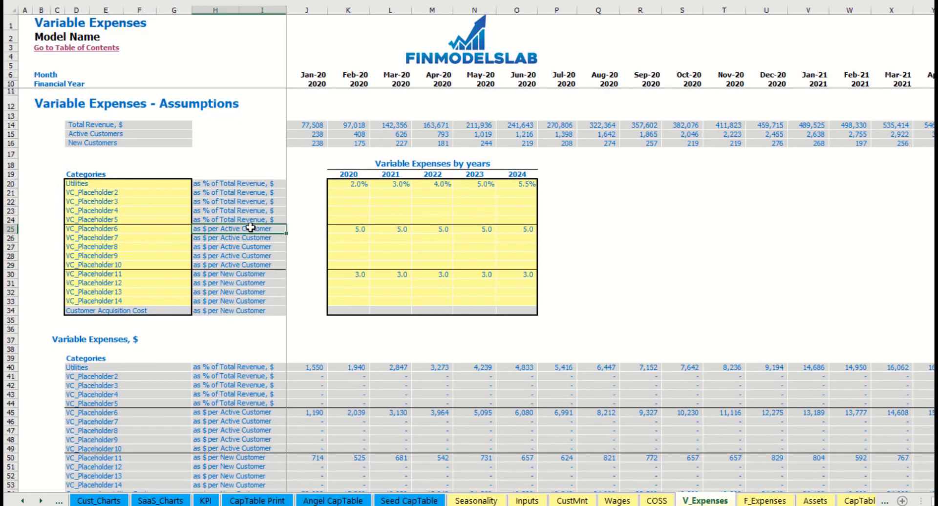
click(364, 231)
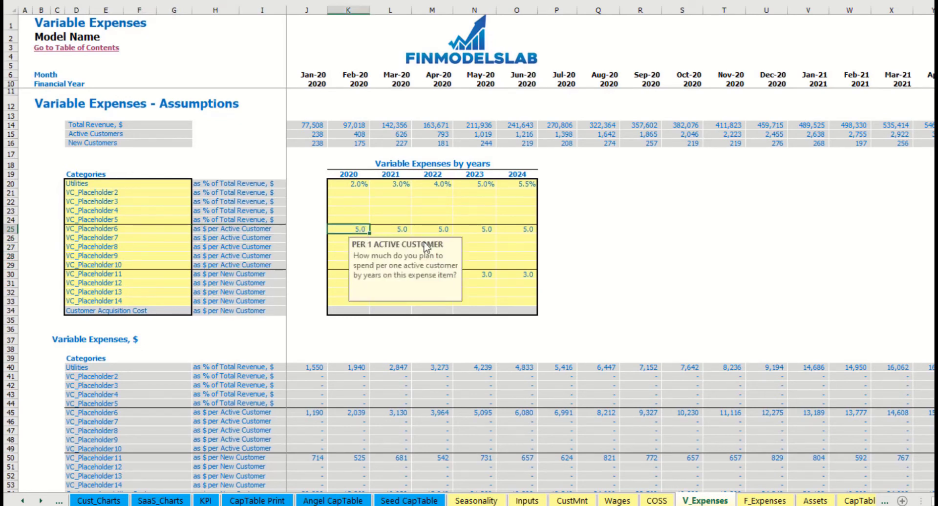
text(5)
key(Tab)
text(4)
key(Tab)
text(6)
key(Tab)
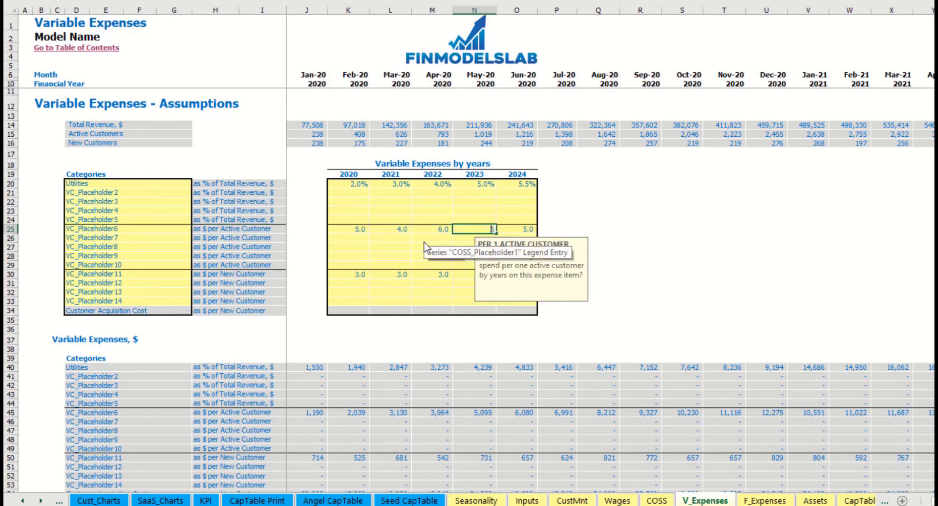
text(7)
key(Tab)
text(8)
key(Tab)
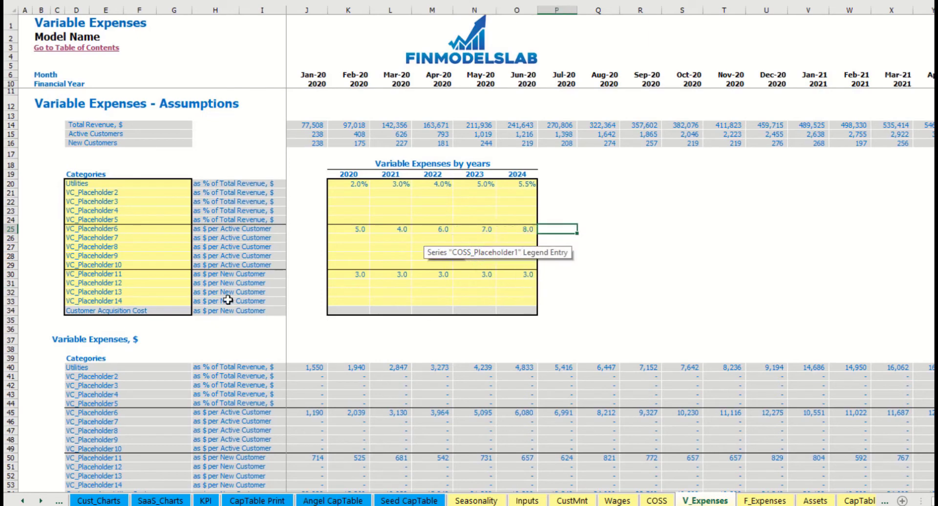
Set the VC_Placeholder11 expense per new customer to 1, 2, 3, 4 and 5 for 2020 to 2024
click(206, 275)
click(360, 276)
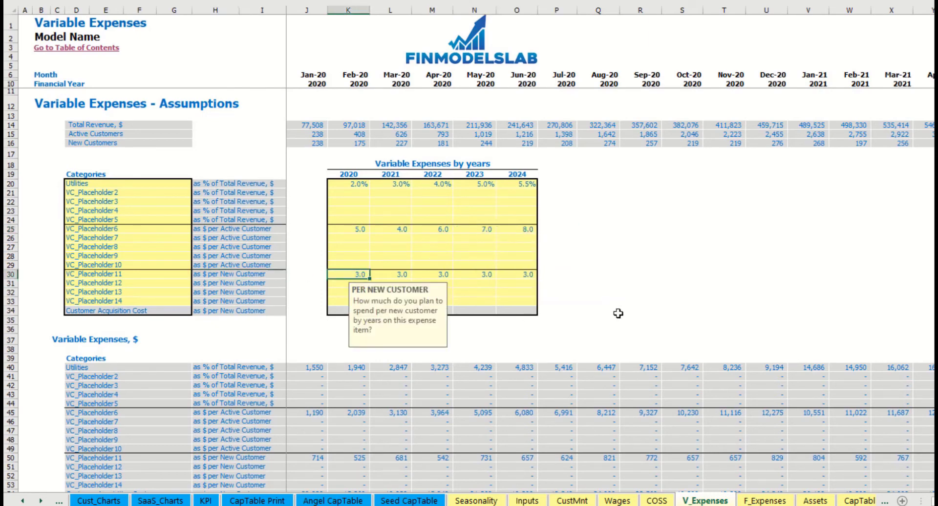
text(1.0	2.0	3.0	4.0	5)
key(ctrl+Return)
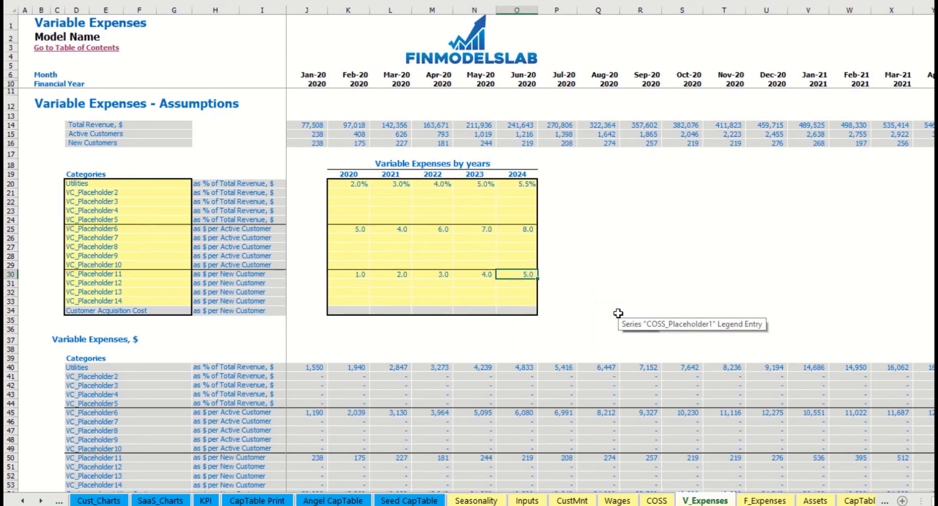
Review the yearly variable expense assumptions per new customer, per active customer and as a percentage of revenue
click(343, 277)
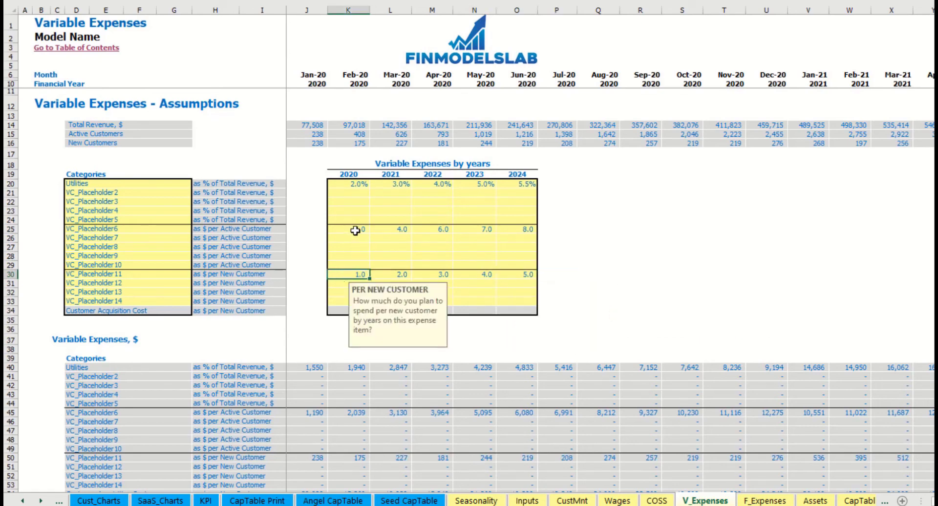
click(356, 230)
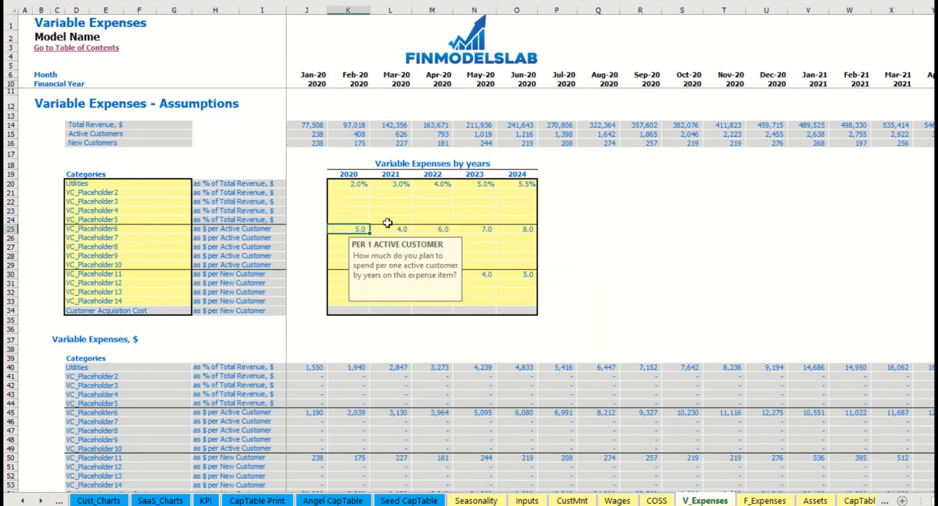
click(348, 186)
click(489, 186)
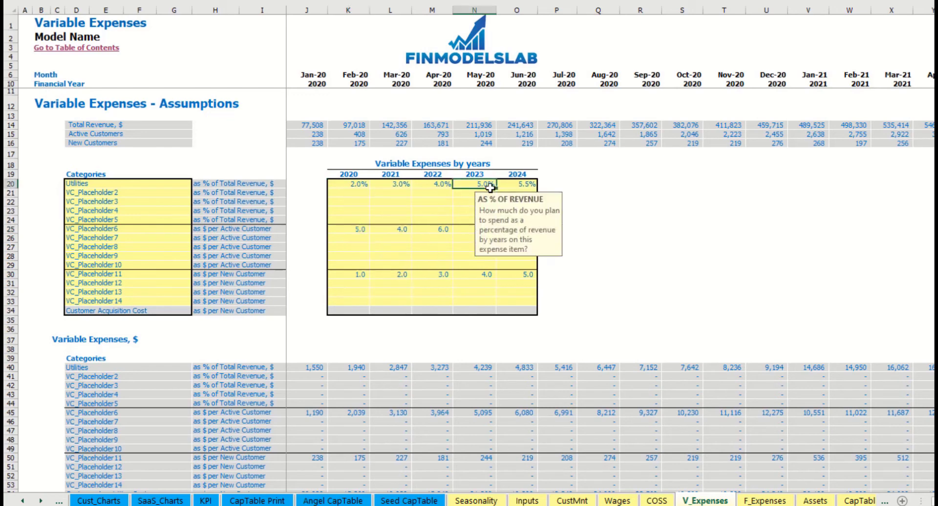
click(445, 231)
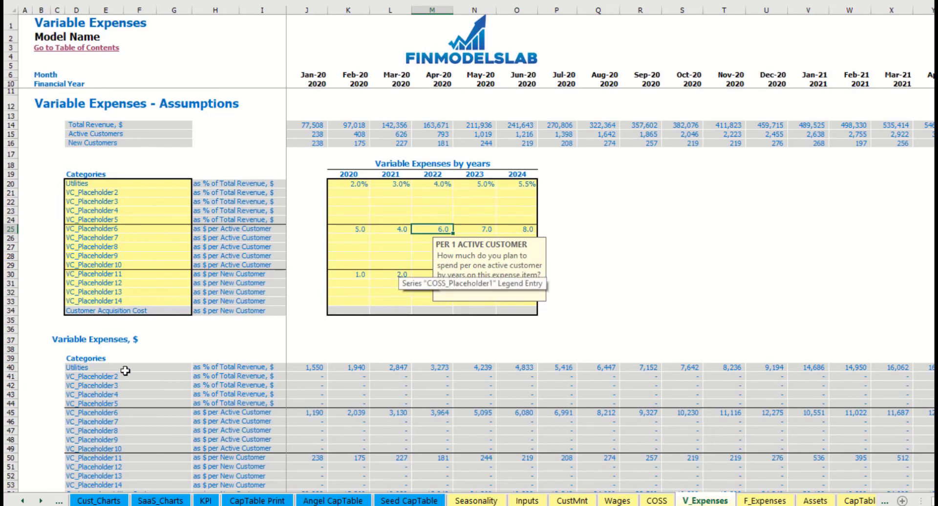
Expand the Variable Expenses group in the Income Statement and review its category names and monthly amounts
scroll(125, 371, down, 3)
click(23, 502)
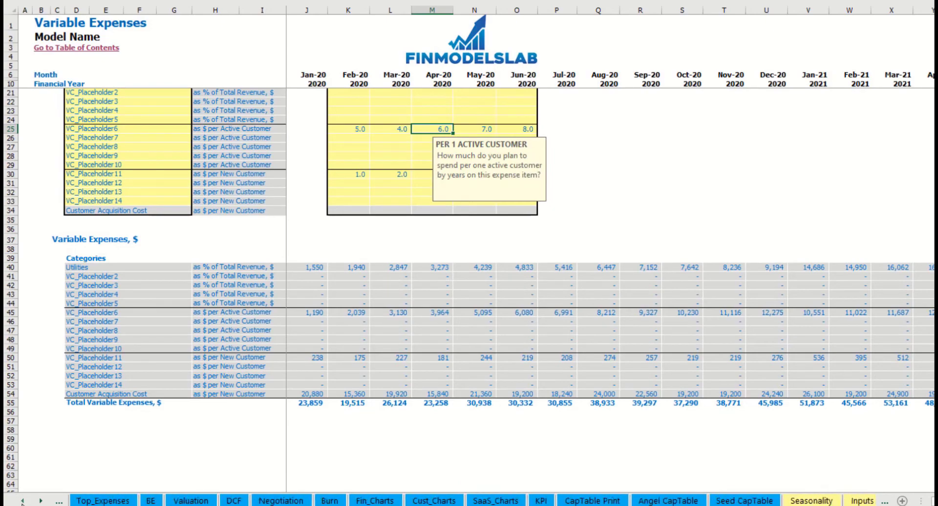
click(23, 502)
click(22, 502)
click(22, 502)
click(139, 501)
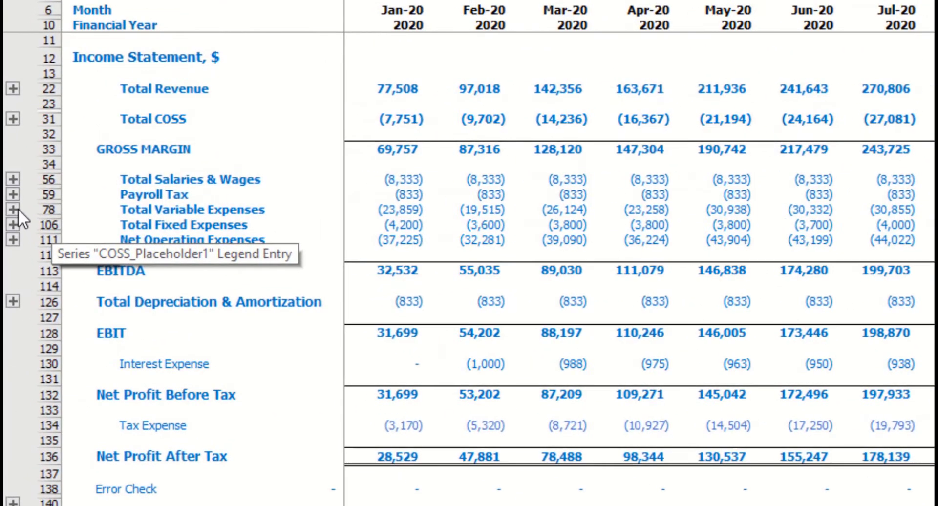
click(9, 194)
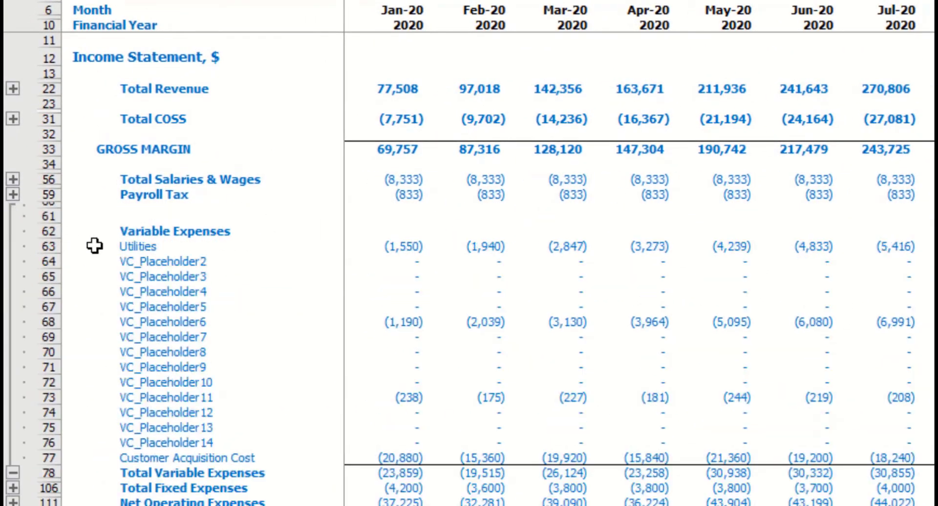
drag(122, 247, 128, 456)
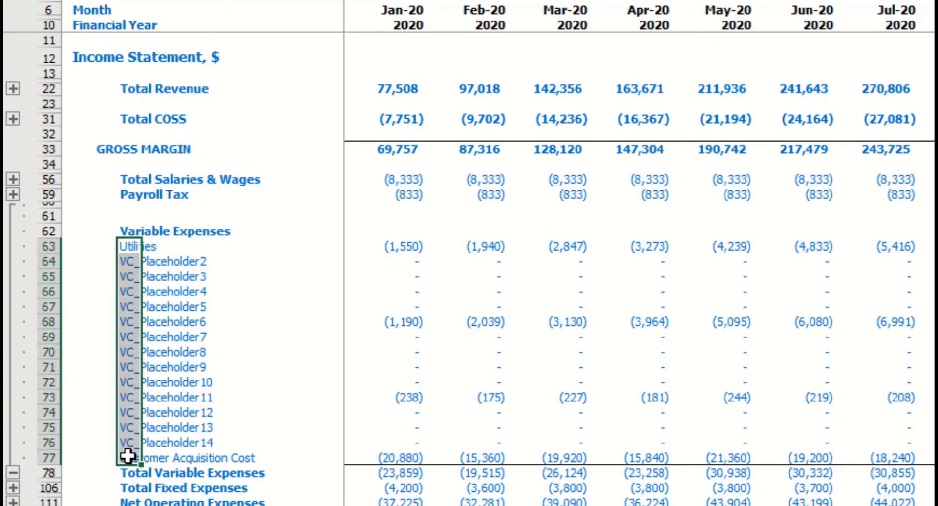
drag(398, 246, 935, 458)
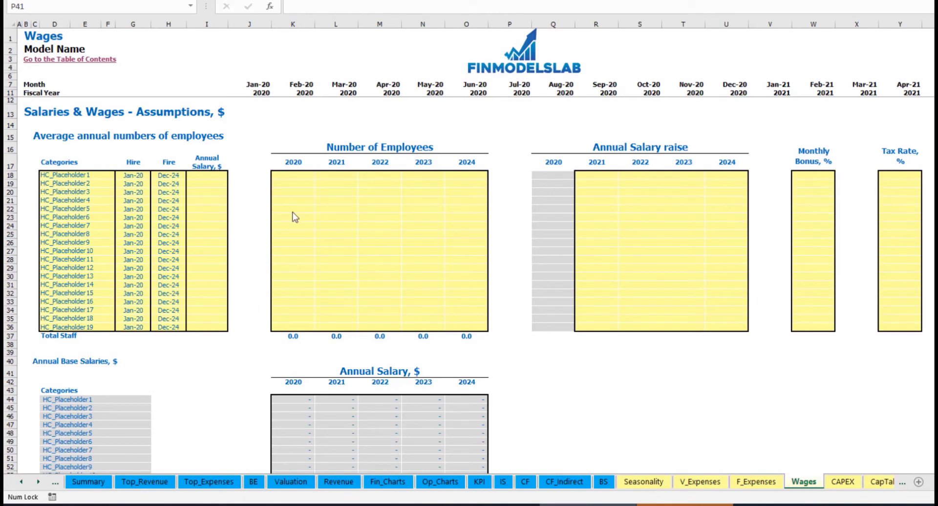
Name the first staff position on the Wages sheet CFO and set its hire date to Mar-20
click(101, 175)
text(CFO)
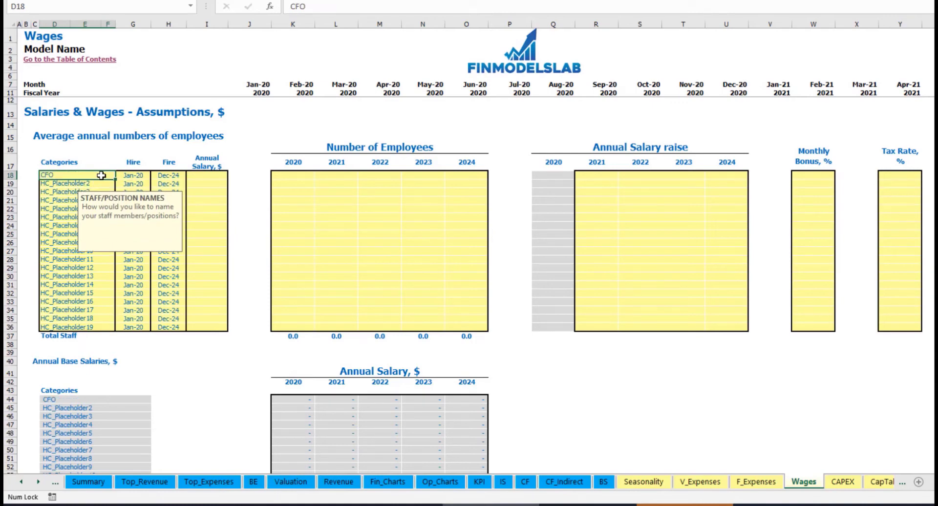
key(Return)
click(138, 177)
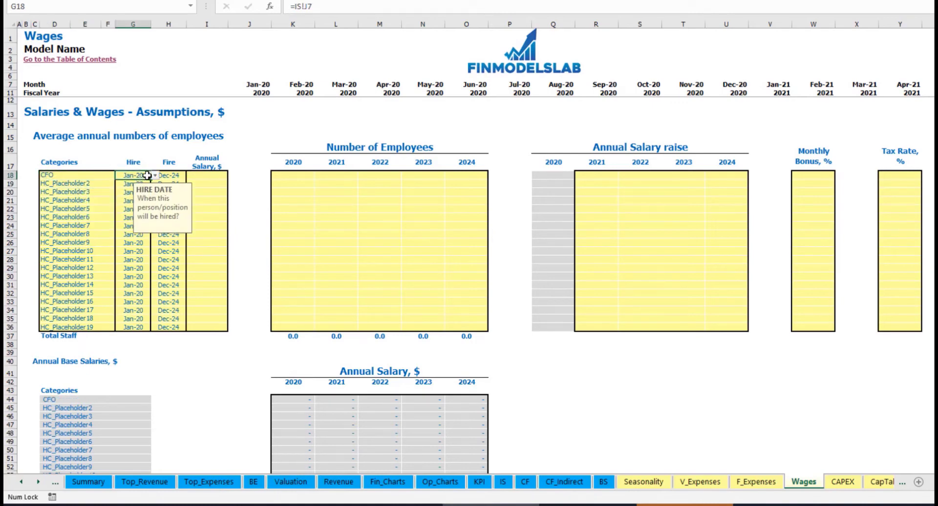
click(155, 176)
click(130, 200)
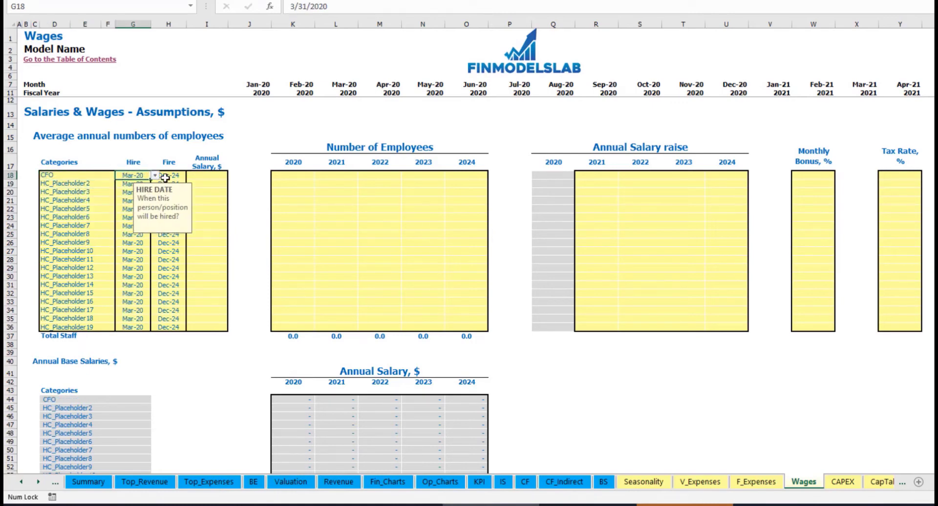
Check the CFO's fire date and set the position's annual salary to $50,000
click(166, 163)
click(179, 174)
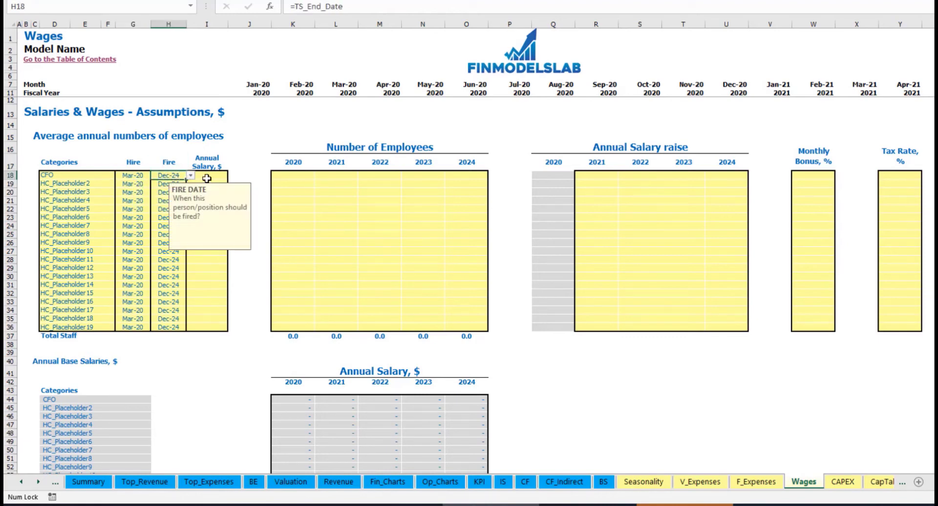
click(210, 177)
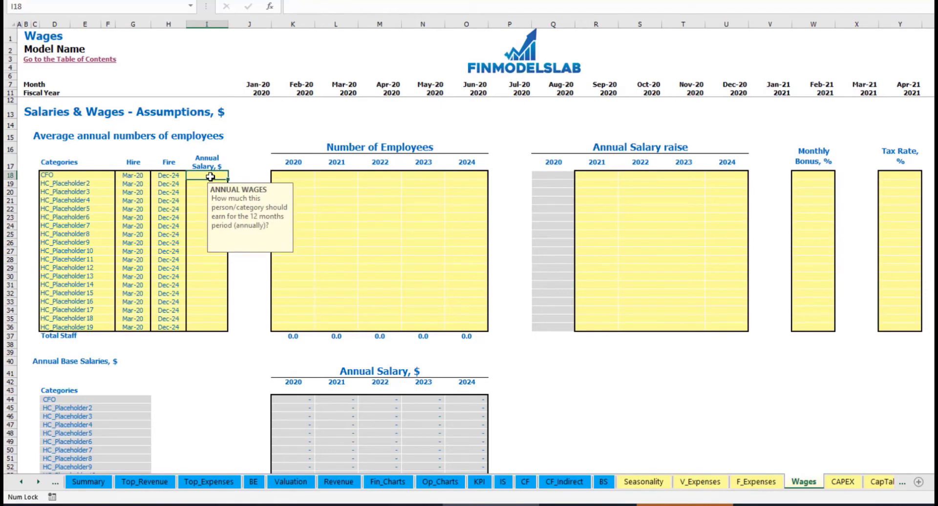
text(50)
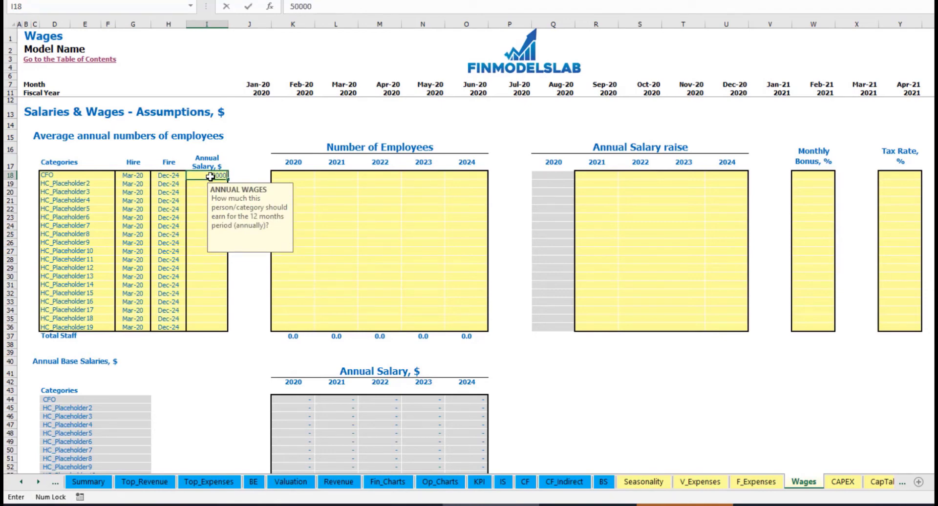
Set the number of CFO employees to 1 for each year from 2020 to 2024
click(305, 178)
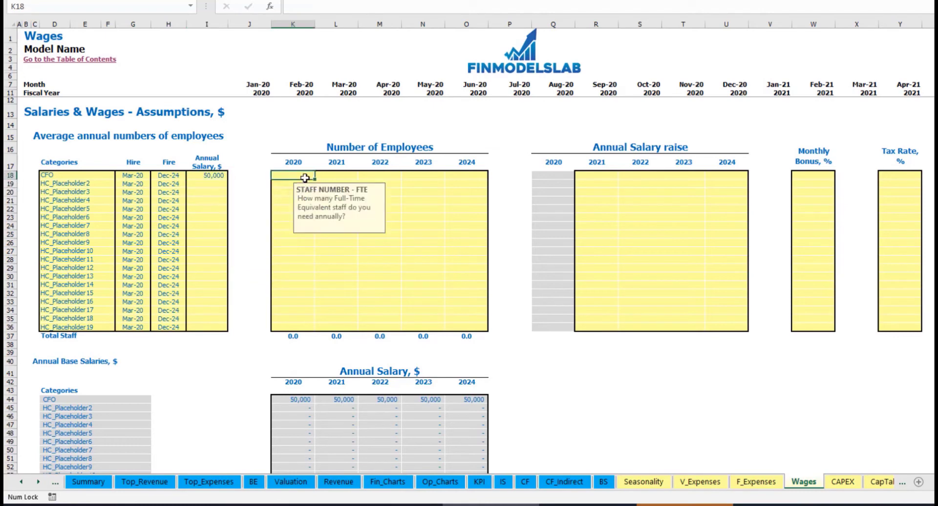
text(1	1	1	1	1)
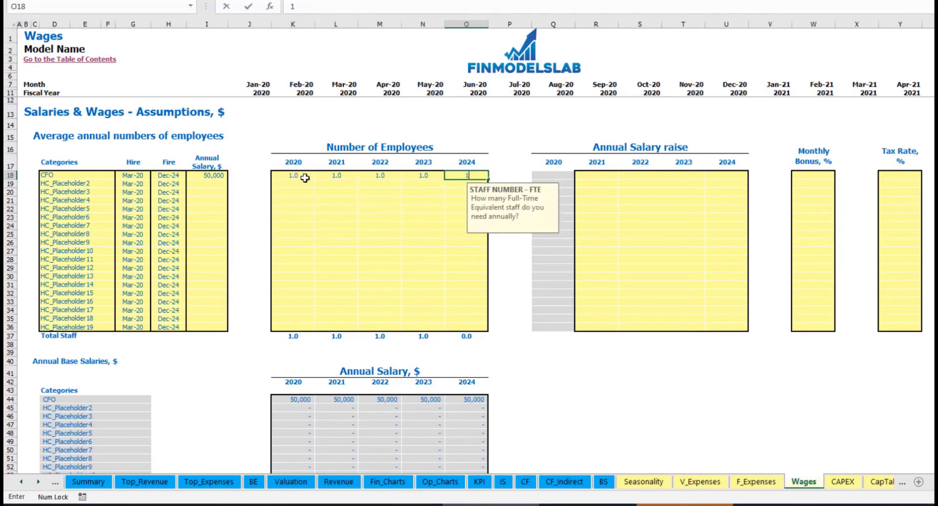
key(ctrl+Return)
key(Tab)
Examine the CFO's monthly headcount in the Total Staff Numbers section, from the hire month to the end of the timeline
scroll(515, 254, down, 5)
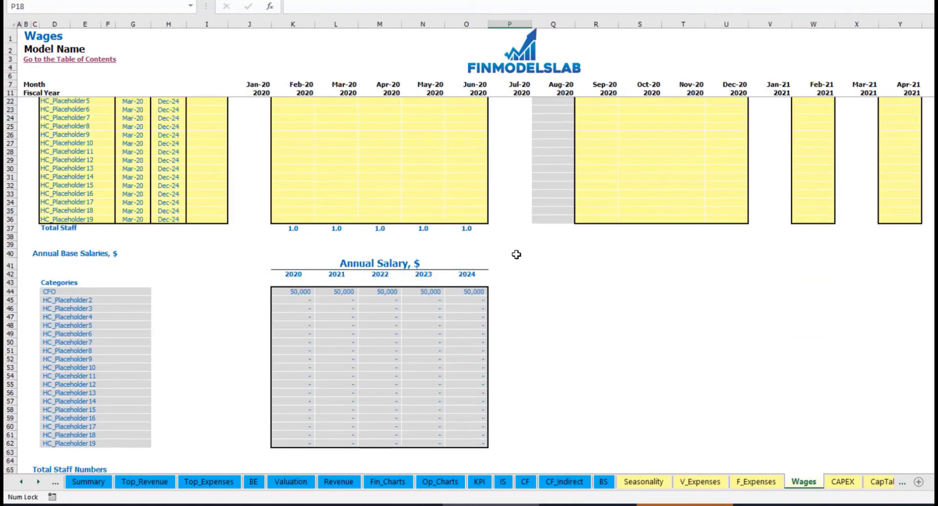
scroll(529, 237, up, 5)
scroll(528, 248, down, 13)
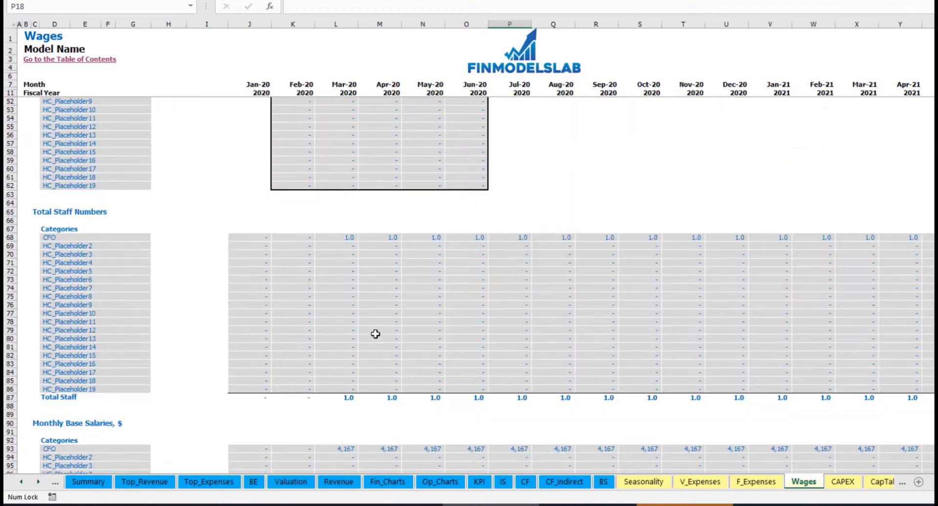
click(349, 238)
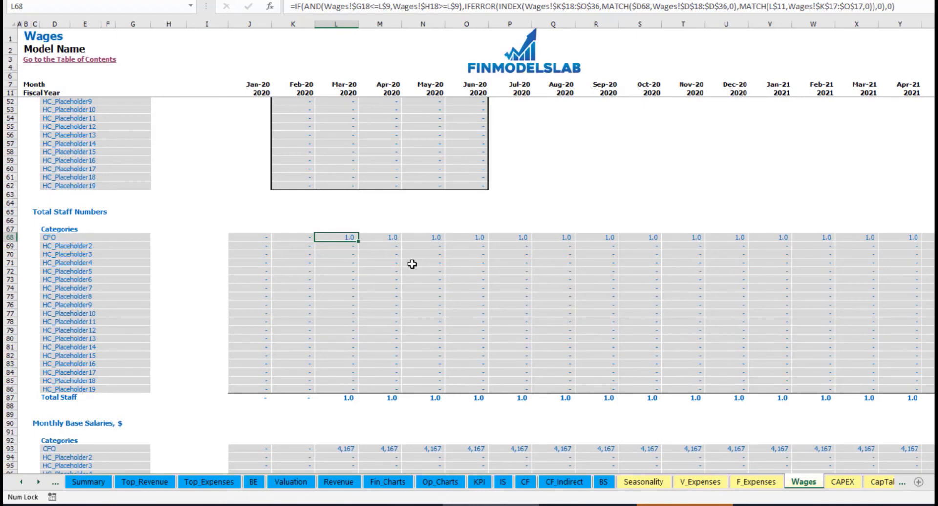
key(ctrl+Right)
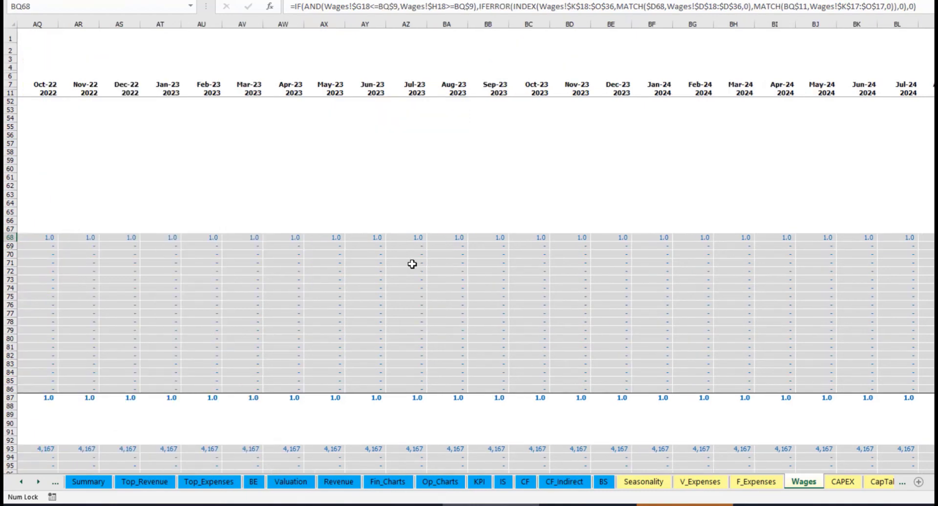
Set the CFO's annual salary raise to 5% for each year from 2021 to 2024
key(Home)
scroll(379, 325, up, 13)
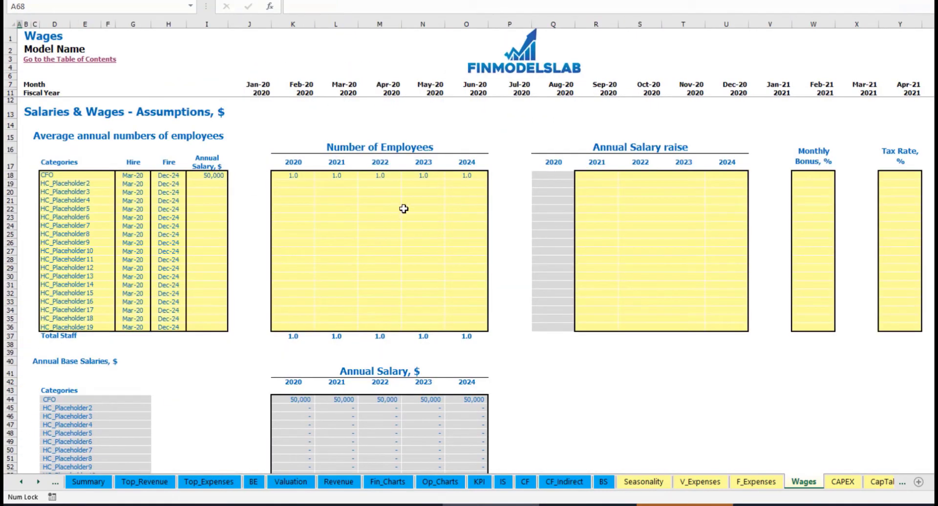
click(600, 177)
text(5)
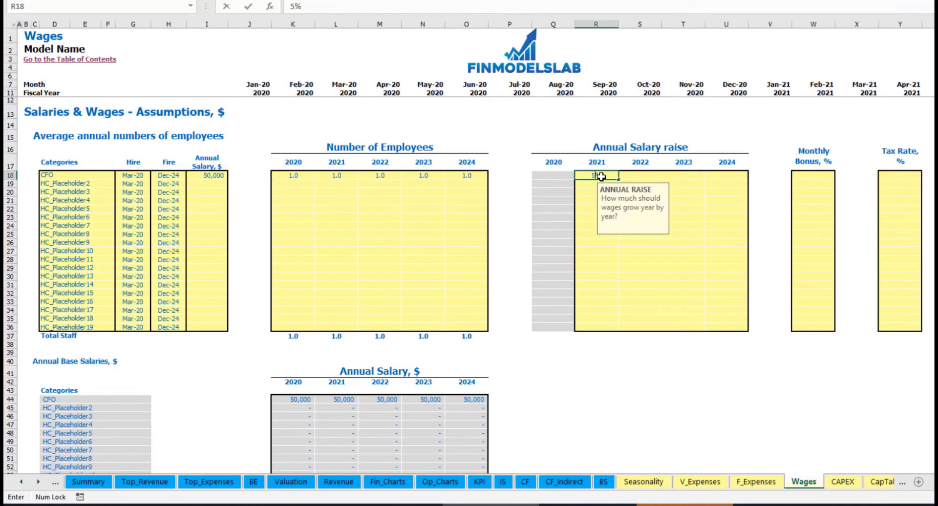
key(Return)
key(Up)
key(ctrl+c)
key(Right)
key(shift+Right)
key(shift+Right)
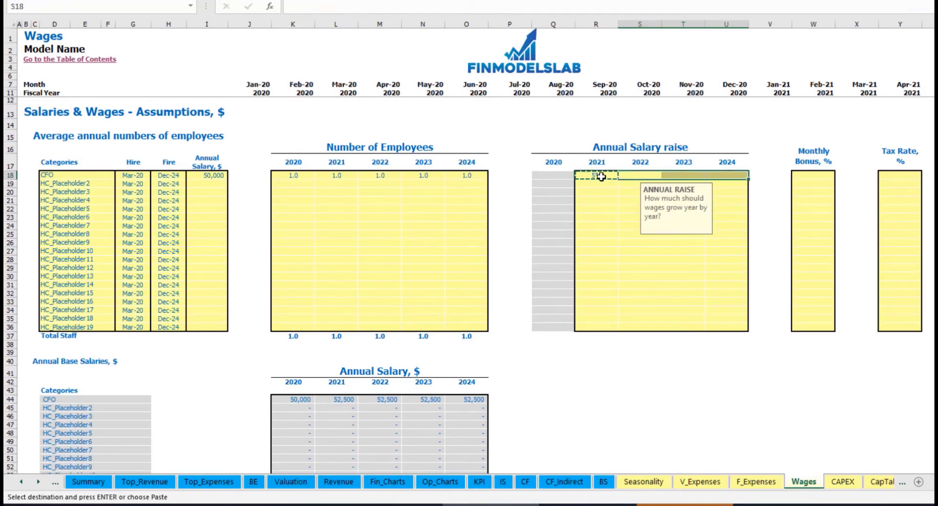
key(ctrl+v)
Review the CFO's yearly base salaries against the starting annual salary and the raise percentages, including the 2021 formula
click(538, 372)
drag(297, 403, 462, 400)
click(345, 411)
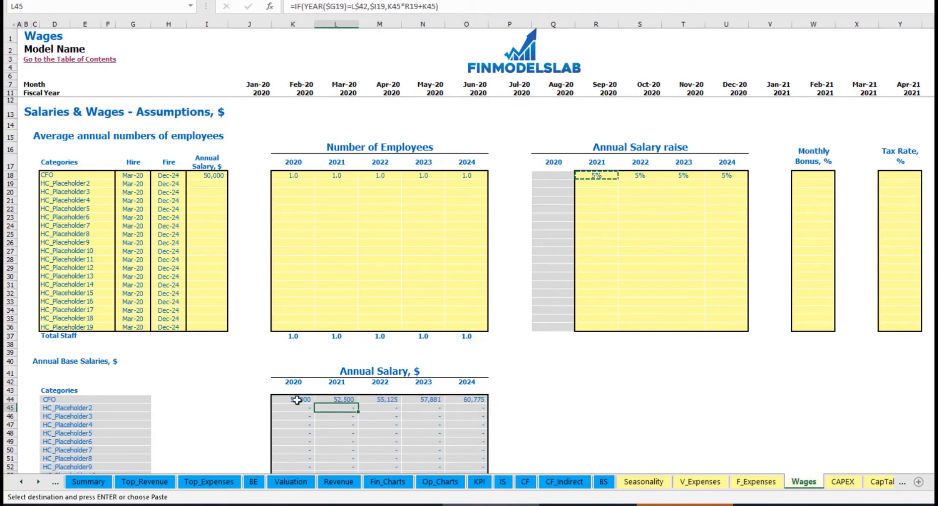
click(214, 176)
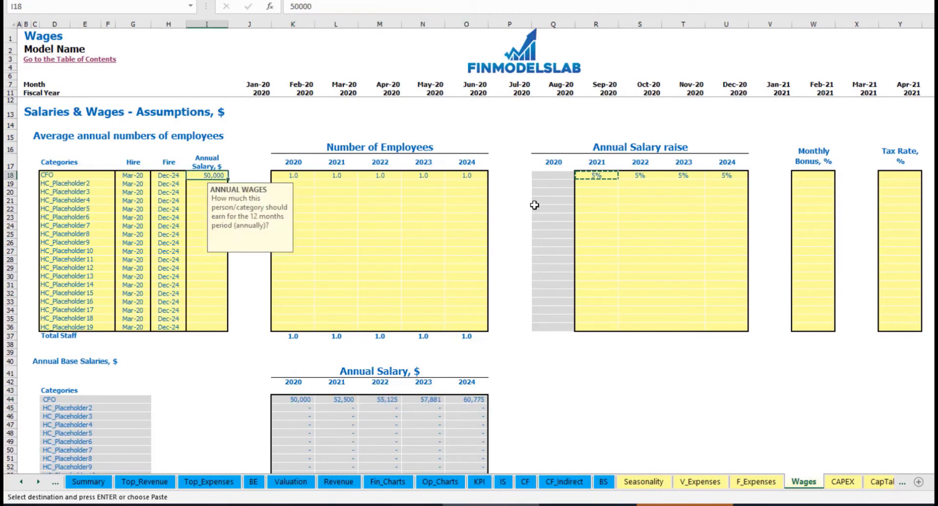
drag(598, 176, 727, 175)
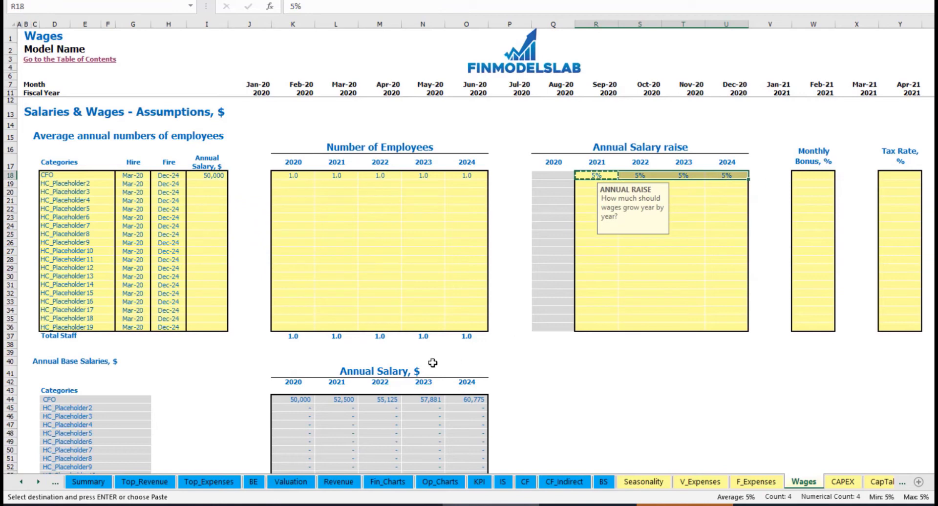
click(335, 399)
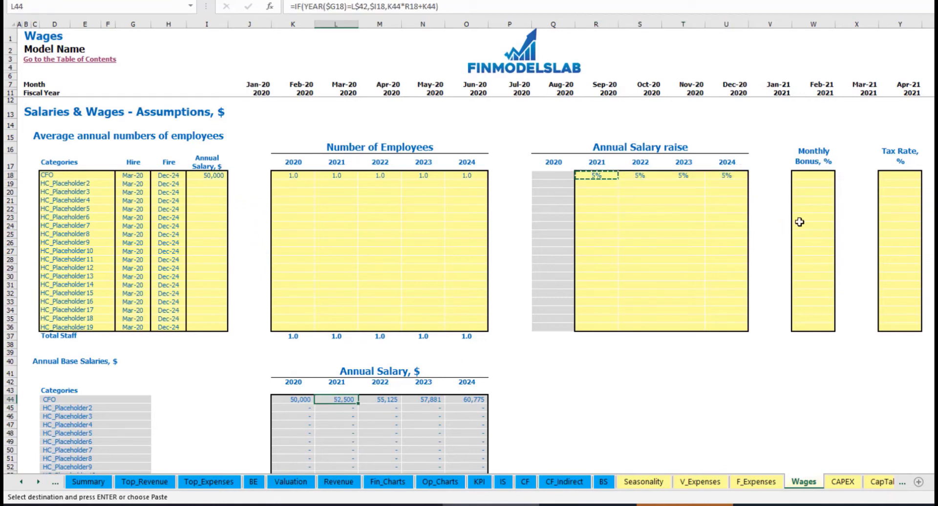
Set the CFO's monthly bonus to 10% and tax rate to 5%
click(820, 177)
text(10)
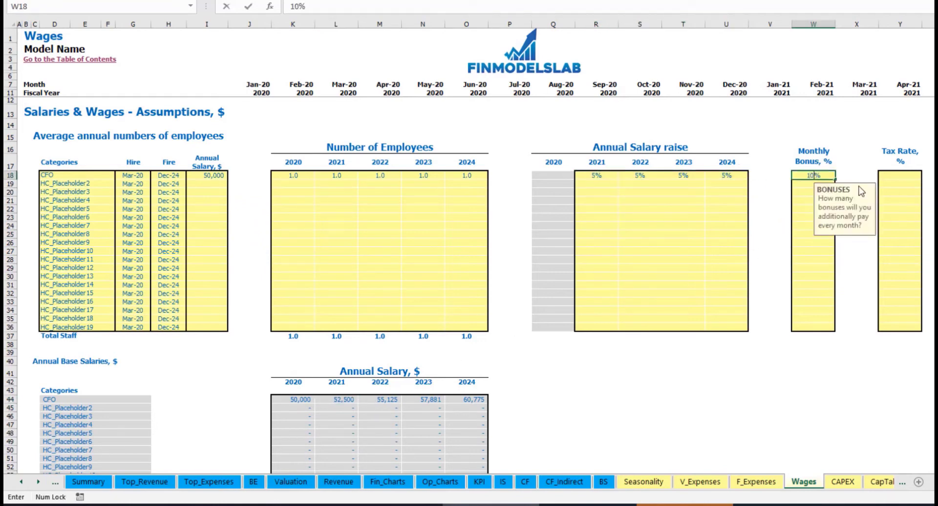
key(Return)
click(909, 174)
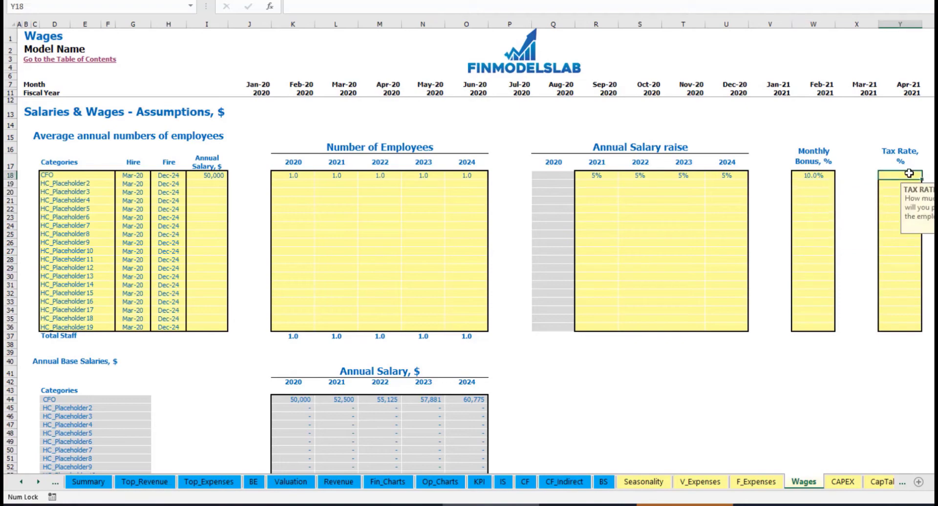
text(5)
key(Return)
Examine the CFO rows in the Monthly Base Salaries, Monthly Bonus and Monthly Base Taxes sections, checking the March 2020 salary and bonus formulas
scroll(388, 278, down, 17)
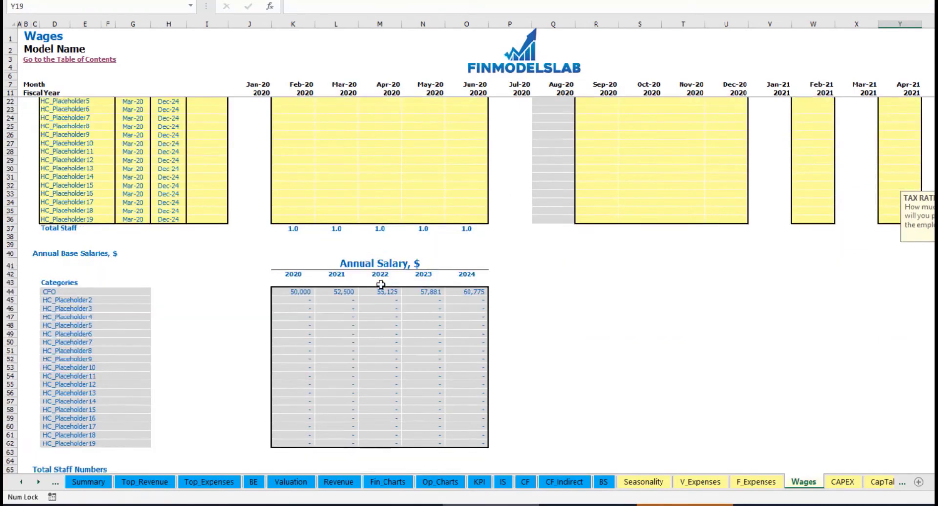
scroll(18, 371, down, 3)
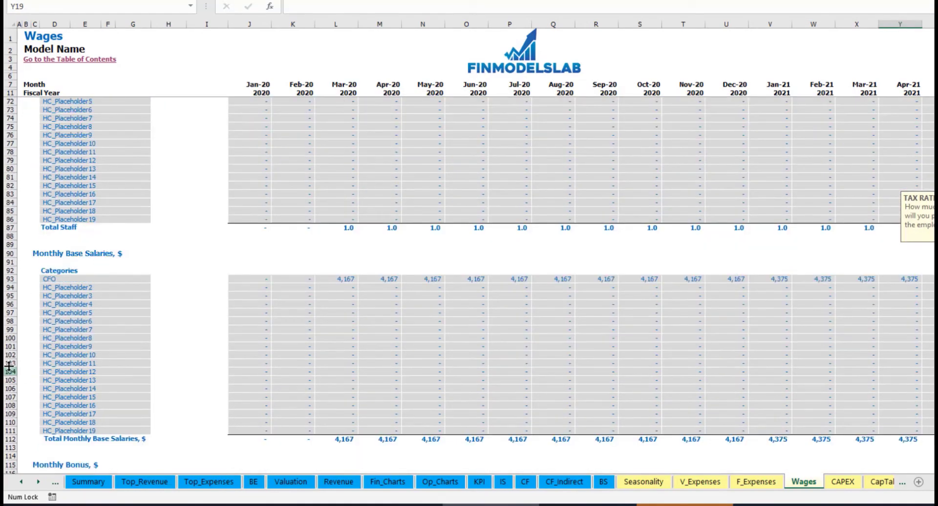
click(10, 282)
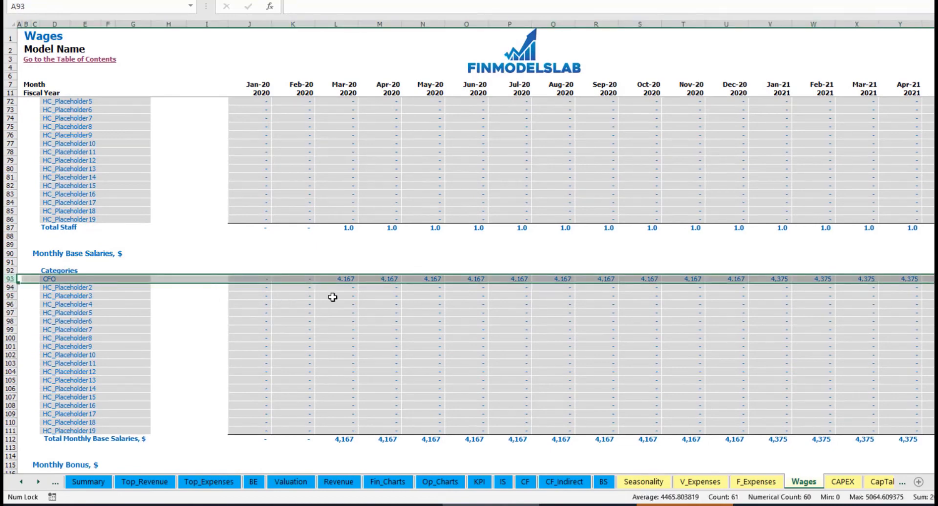
click(349, 278)
scroll(148, 341, down, 7)
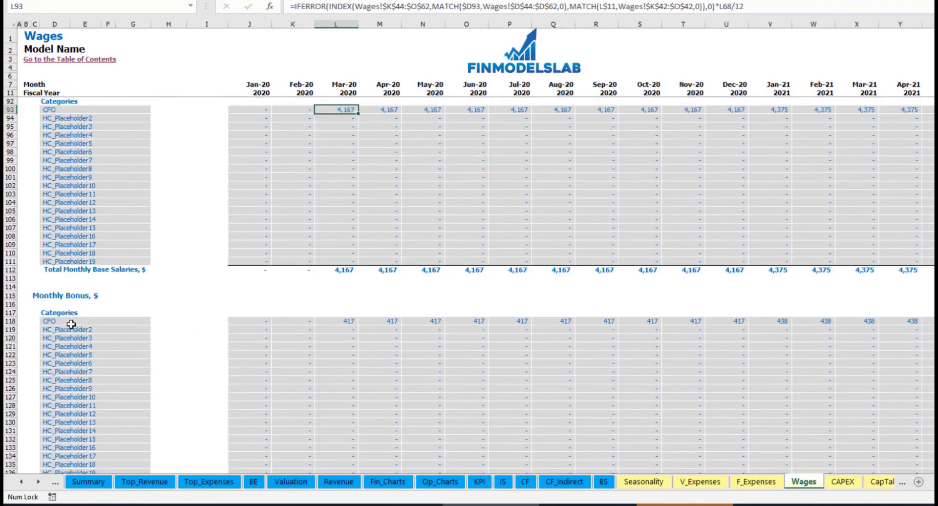
click(10, 321)
click(349, 322)
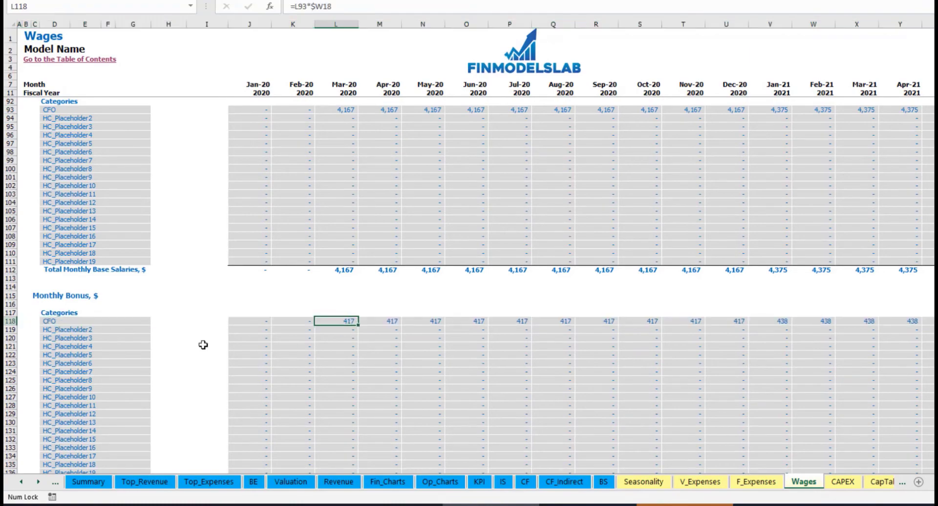
scroll(74, 335, down, 7)
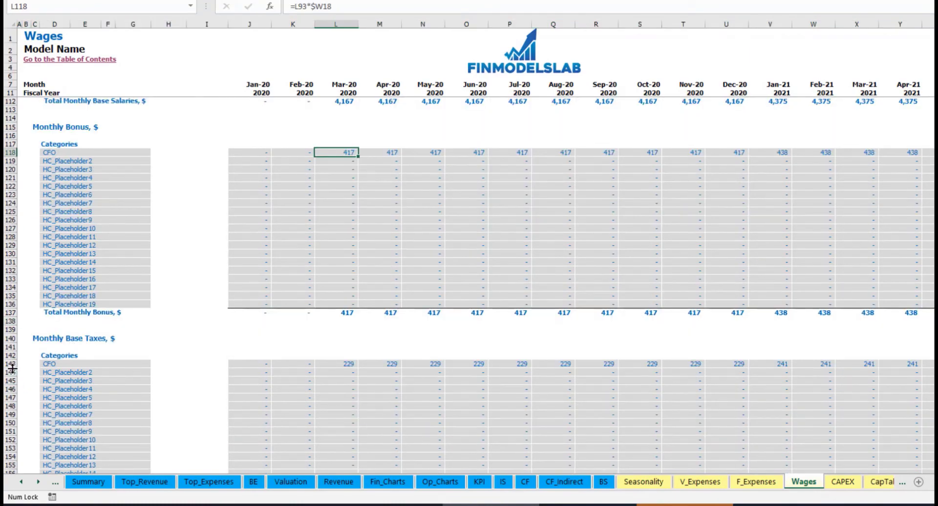
click(11, 365)
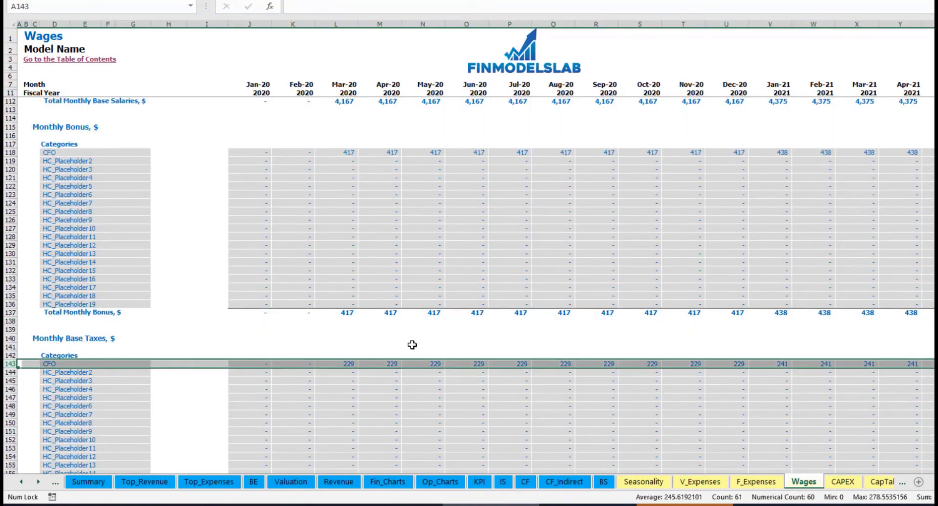
Name the second staff position Admin HC and set its hire date to Apr-20
scroll(412, 345, up, 20)
click(75, 183)
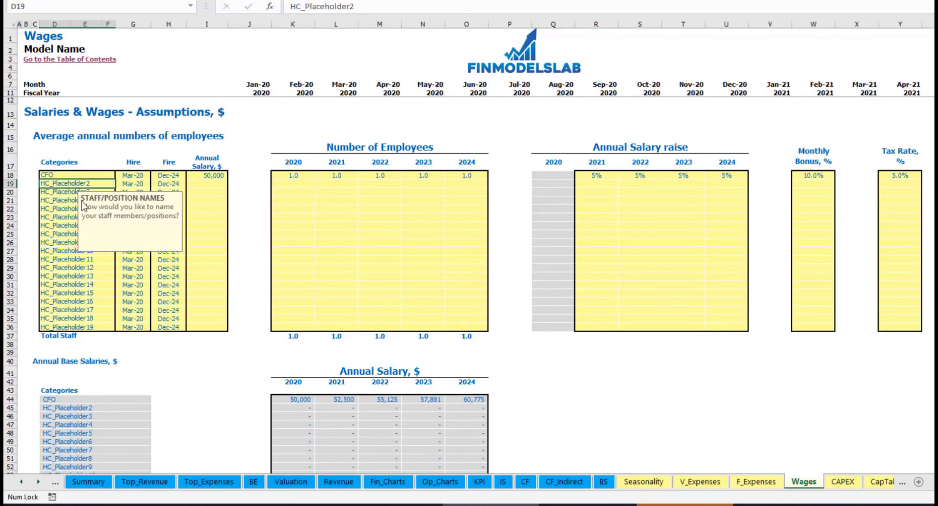
text(Admin HC)
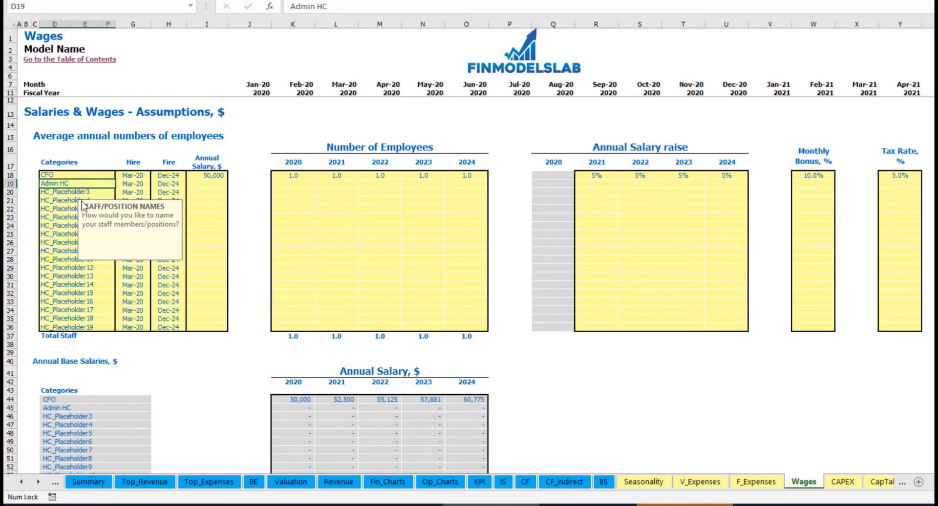
key(Return)
click(139, 183)
click(155, 184)
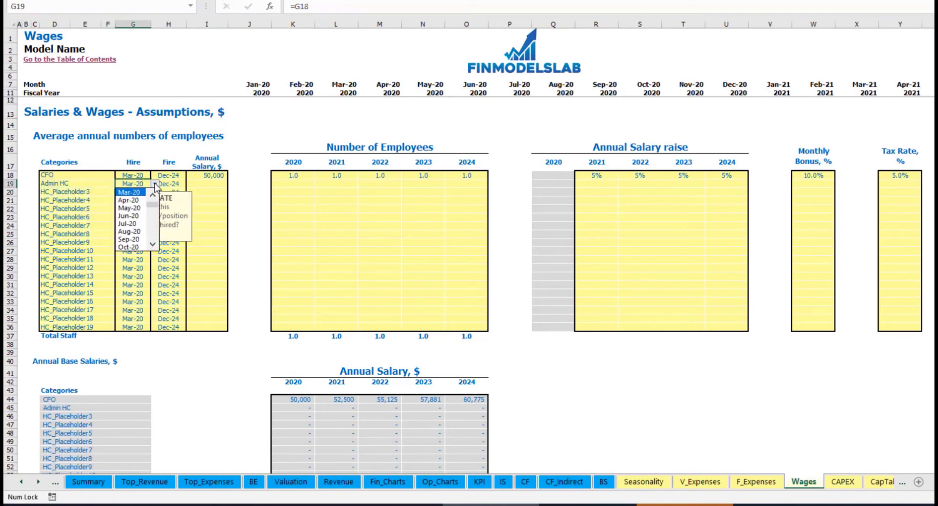
click(140, 201)
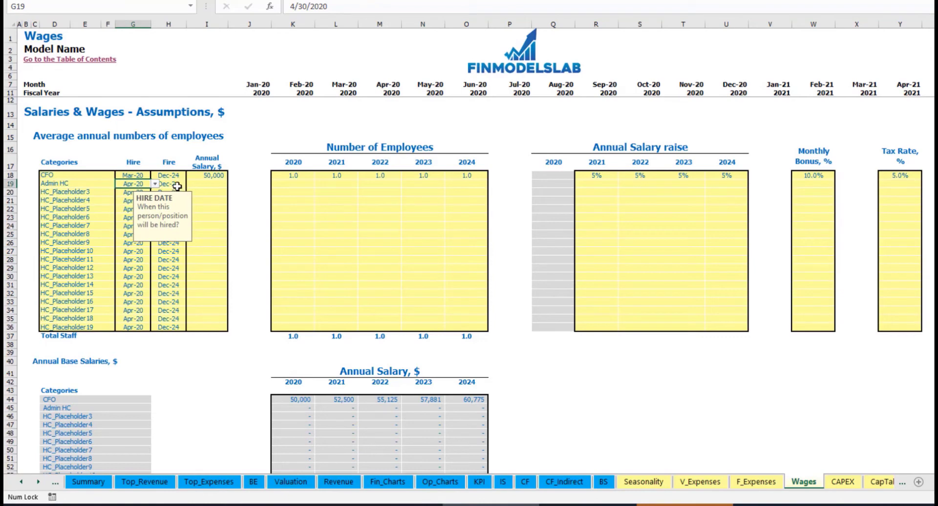
Check the Admin HC fire date and set the position's annual salary to $30,000
click(177, 187)
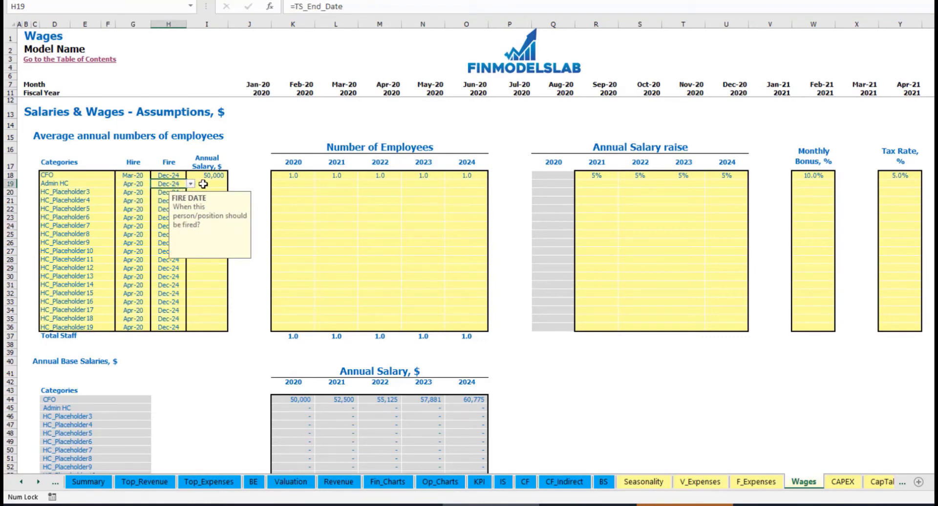
click(204, 182)
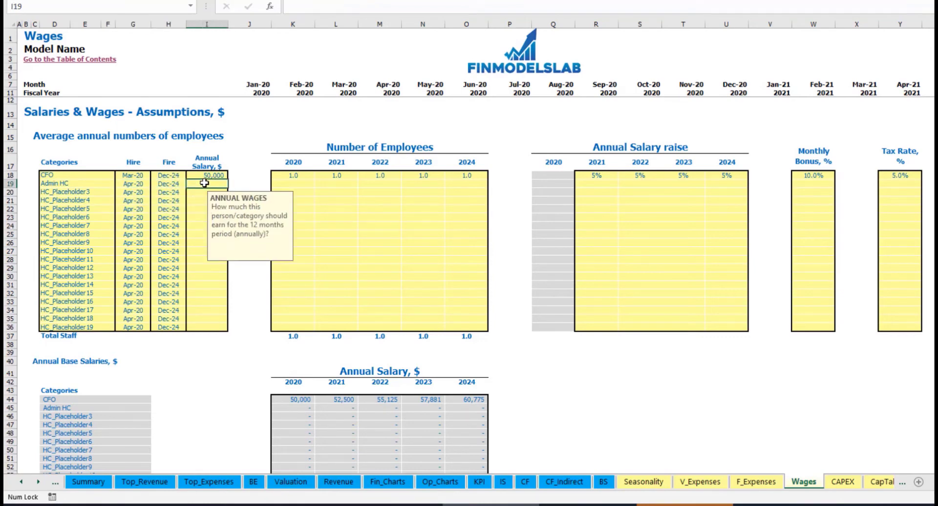
text(30000)
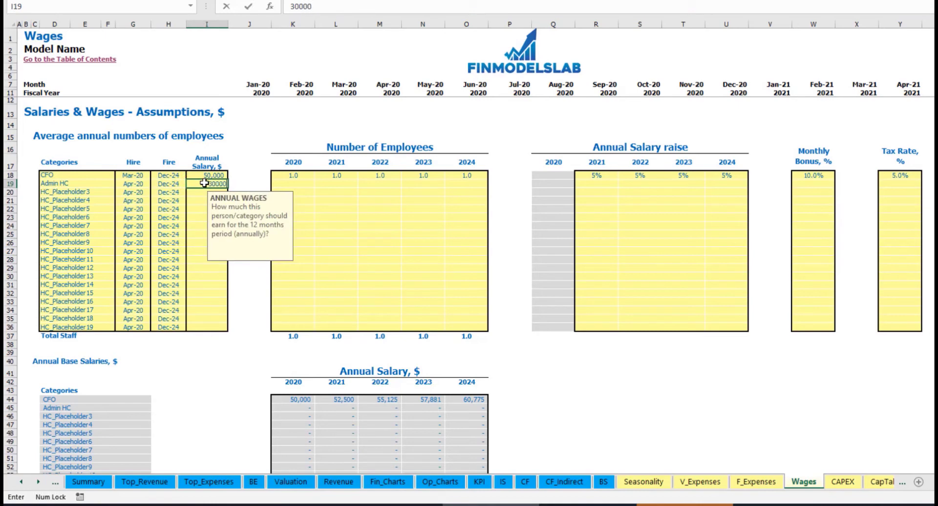
key(Return)
Set the number of Admin HC employees for 2020 to 2024 to 2, 4, 6, 8 and 10
click(300, 183)
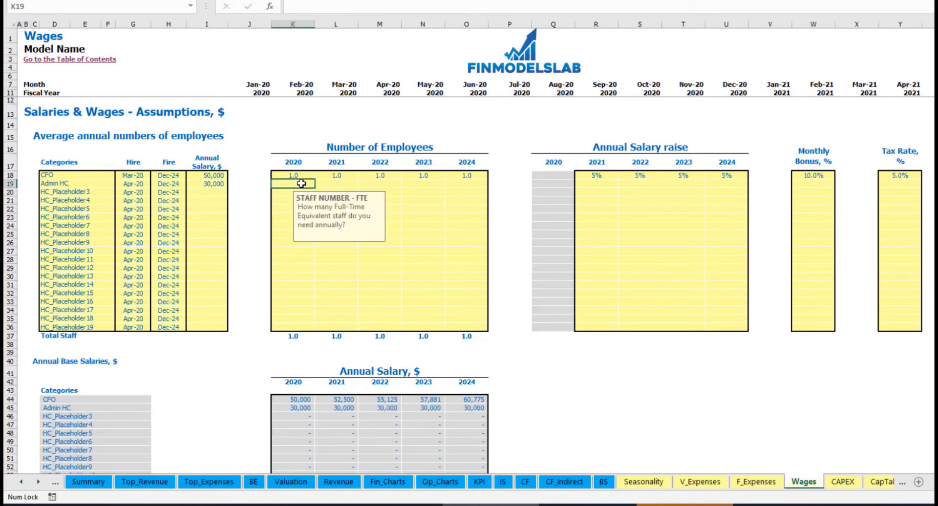
text(2)
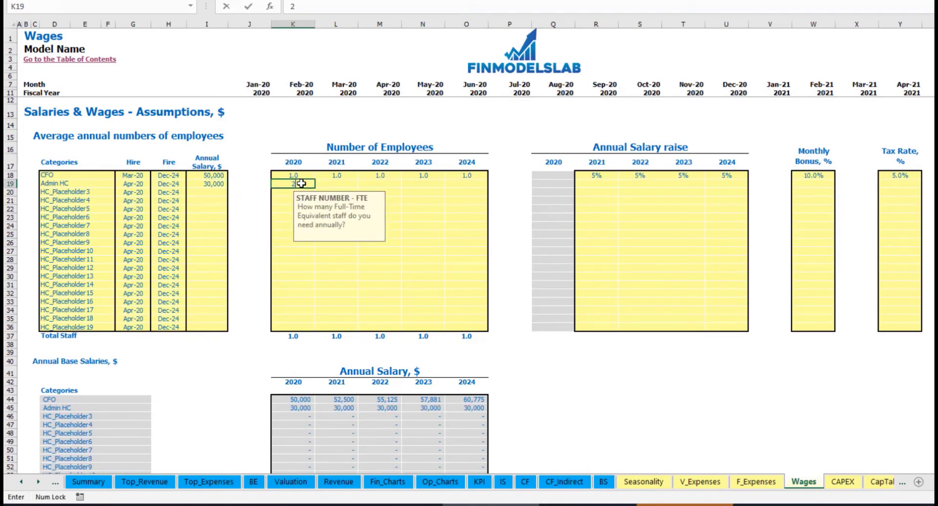
key(Tab)
text(4)
key(Tab)
text(6)
key(Tab)
text(8)
key(Tab)
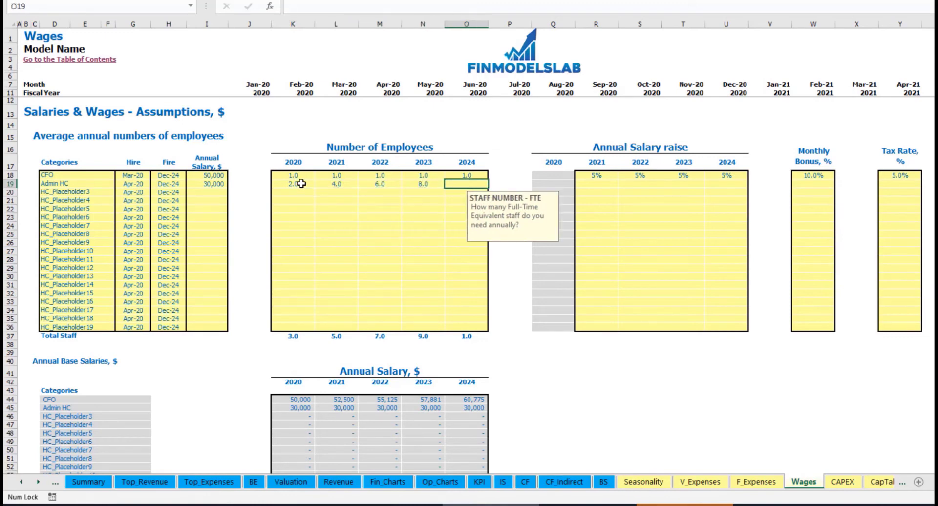
text(10)
key(Tab)
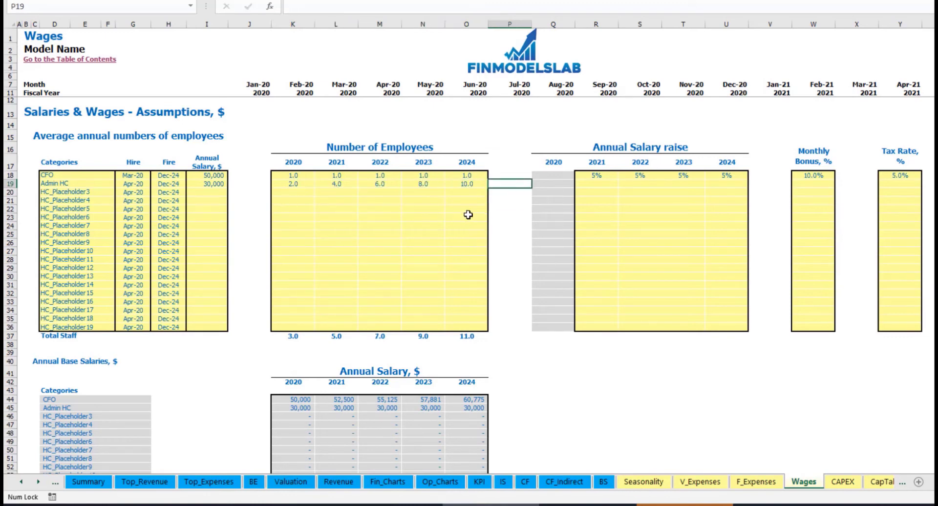
Set the Admin HC annual salary raise to 3% for each year from 2021 to 2024
click(594, 183)
text(3)
key(Return)
key(Up)
key(ctrl+c)
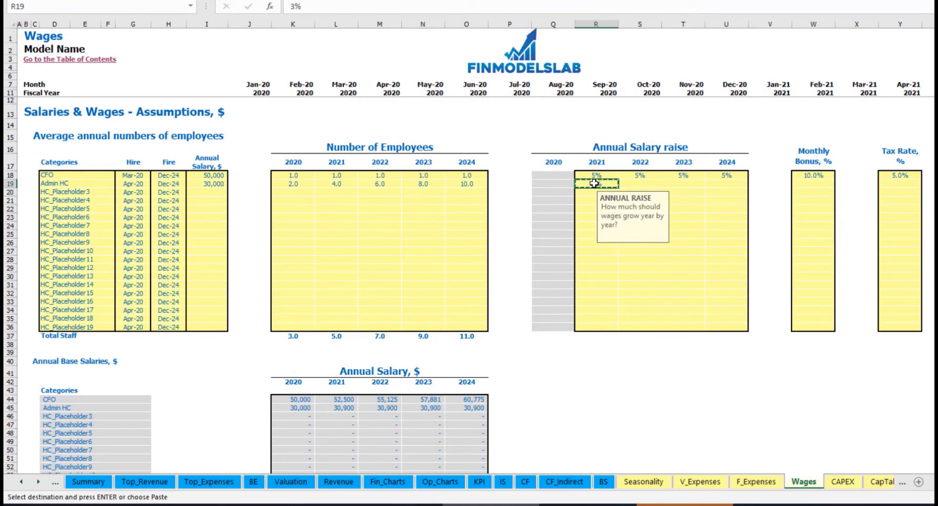
key(Right)
key(shift+Right)
key(shift+Right)
key(ctrl+v)
Set the Admin HC monthly bonus to 5% and tax rate to 5%
click(826, 187)
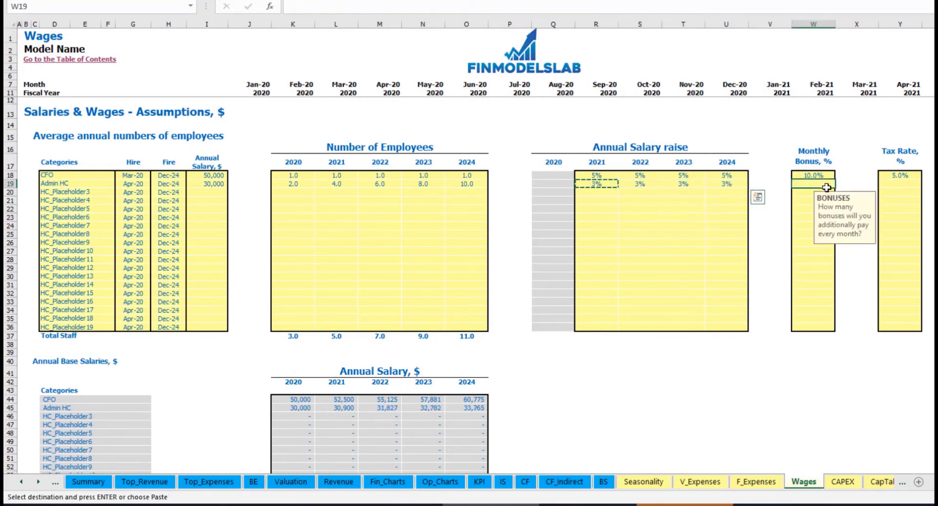
text(5)
key(Tab)
key(Tab)
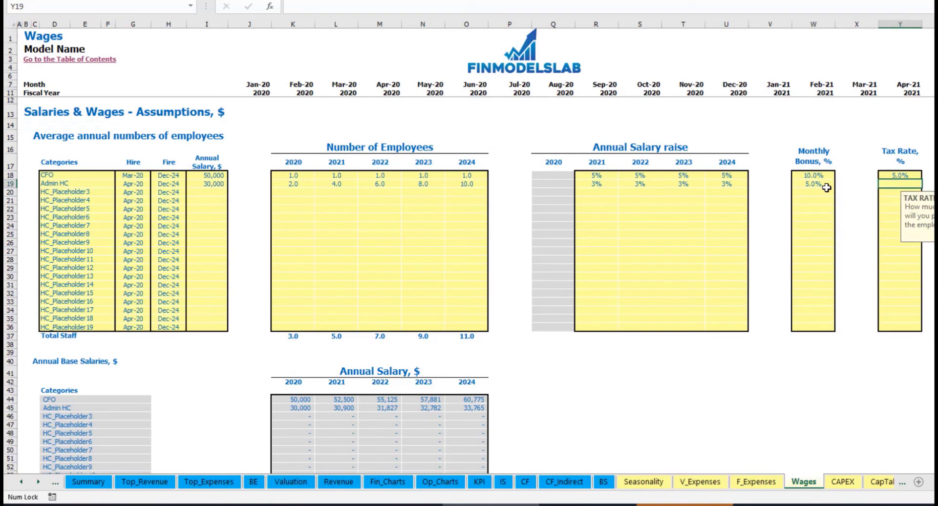
text(5)
key(Return)
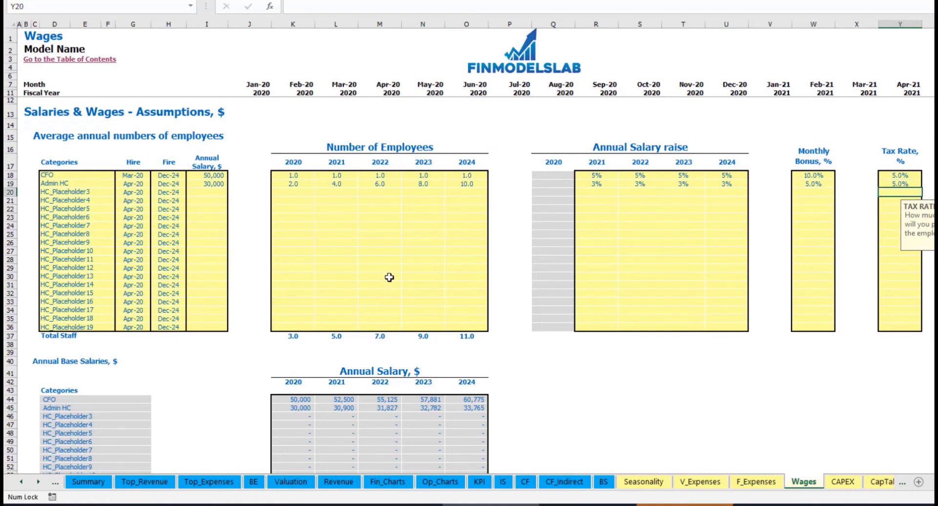
Examine the Admin HC monthly headcount in Total Staff Numbers from 2020 through 2024
scroll(371, 281, down, 13)
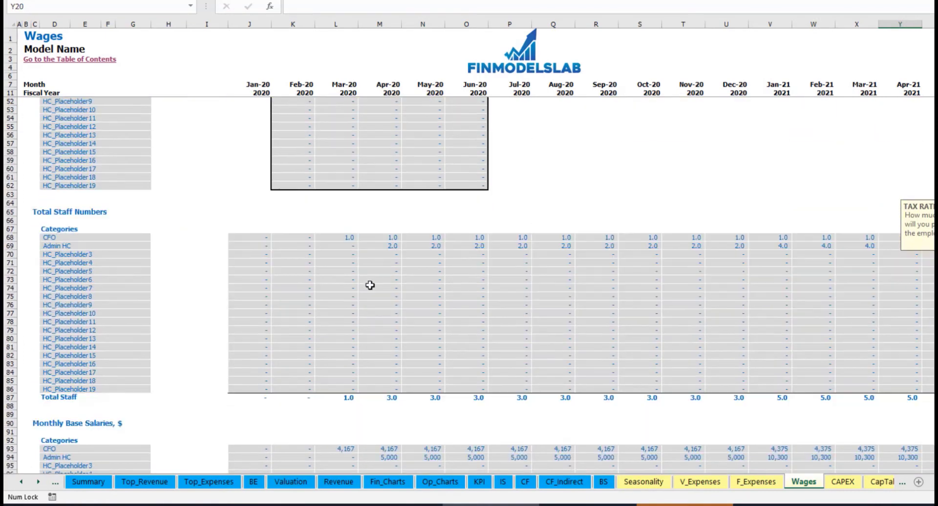
click(13, 246)
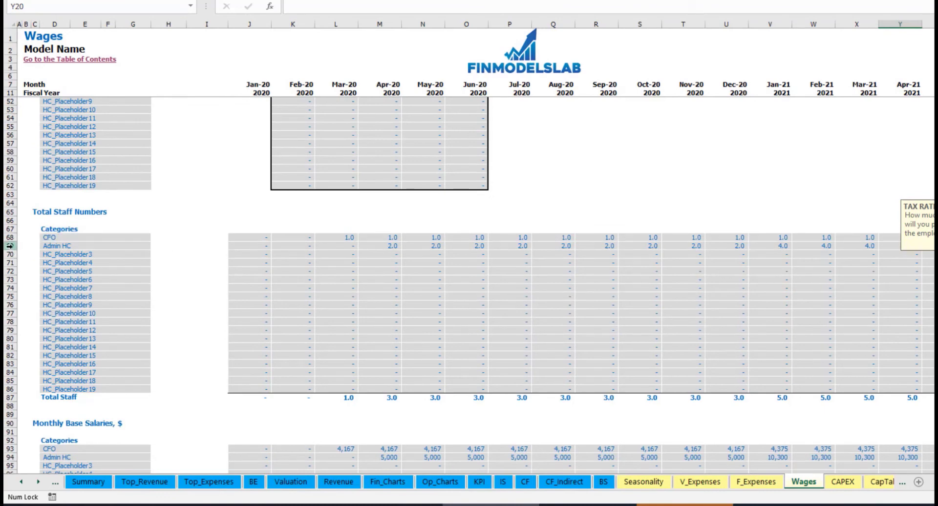
click(389, 246)
drag(393, 247, 740, 246)
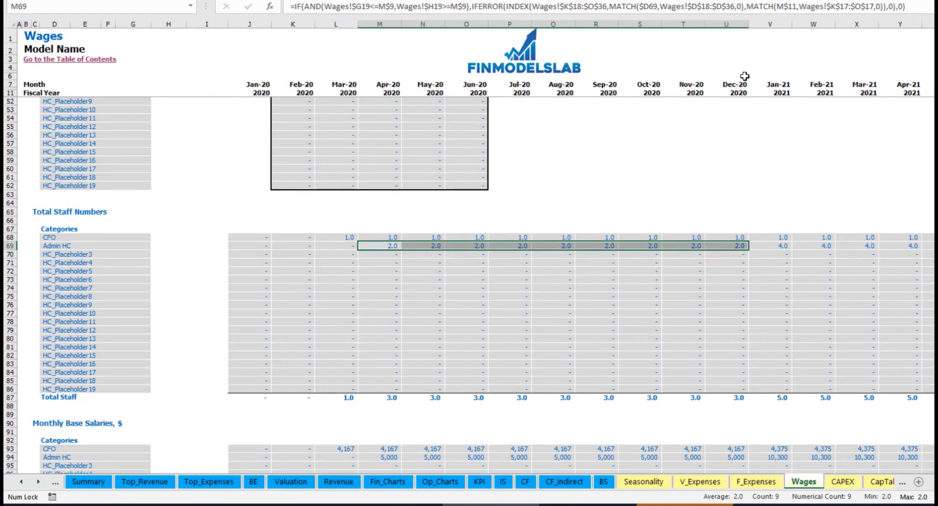
click(785, 246)
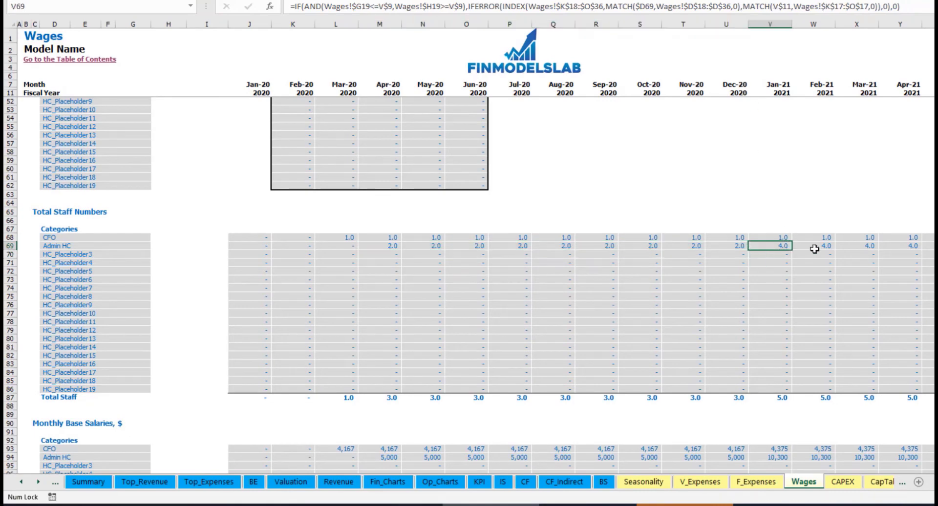
drag(812, 251, 935, 247)
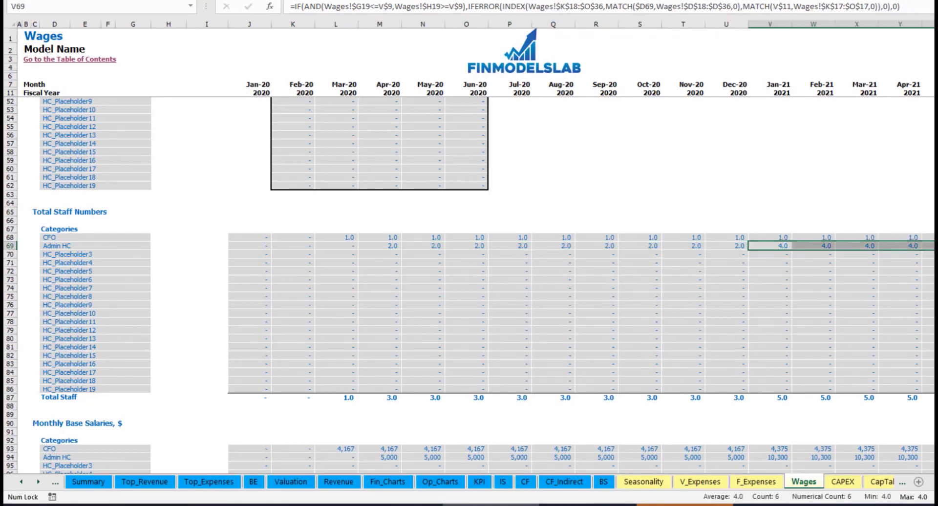
scroll(469, 244, right, 6)
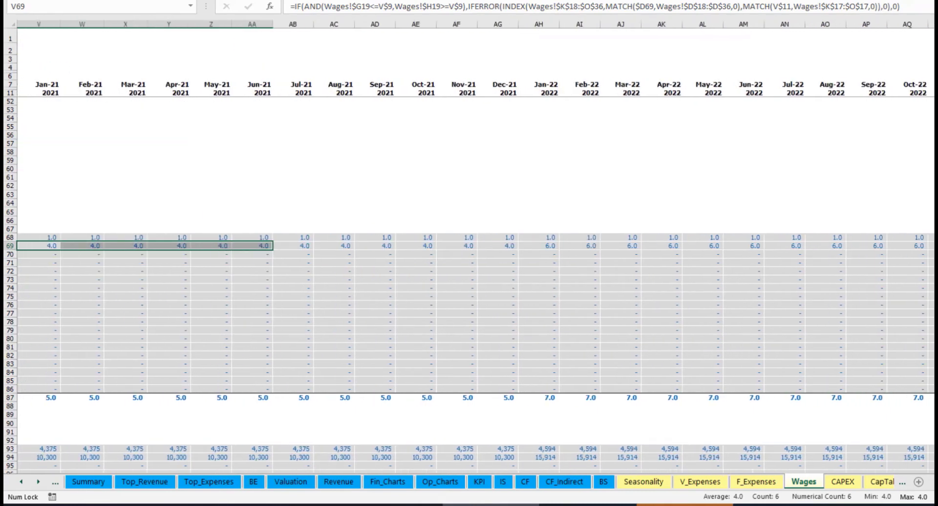
scroll(469, 244, right, 3)
click(884, 247)
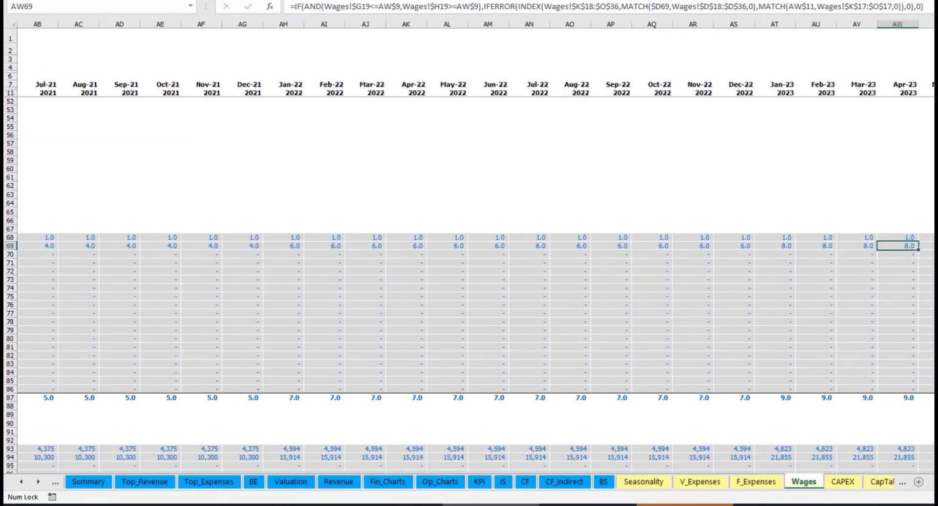
scroll(809, 245, right, 5)
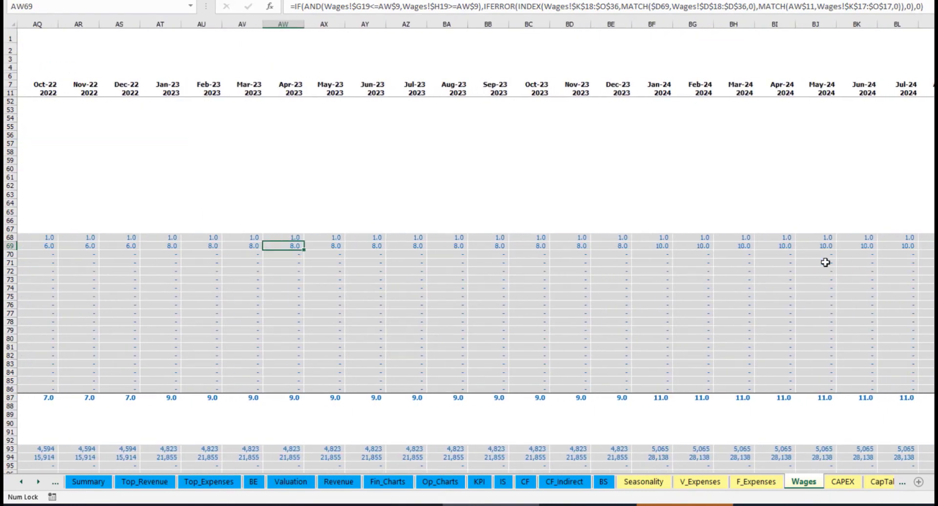
scroll(929, 485, left, 10)
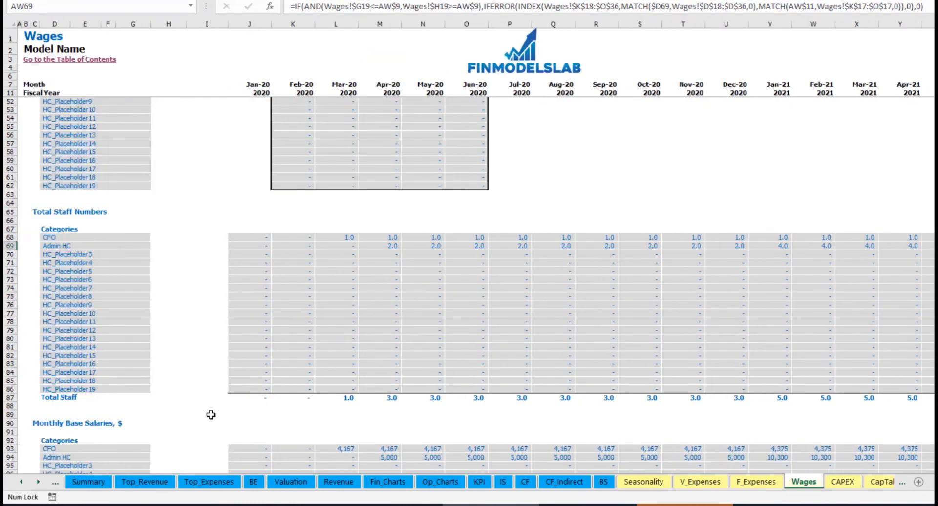
Compare the Admin HC monthly base salaries with the staff numbers, and review the monthly bonus and base tax calculations
scroll(210, 415, down, 3)
click(10, 373)
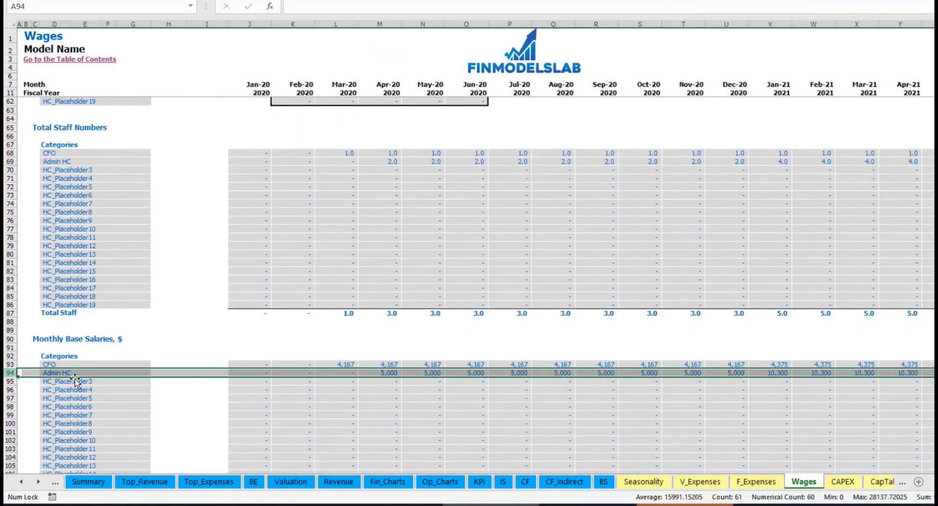
click(383, 374)
click(389, 161)
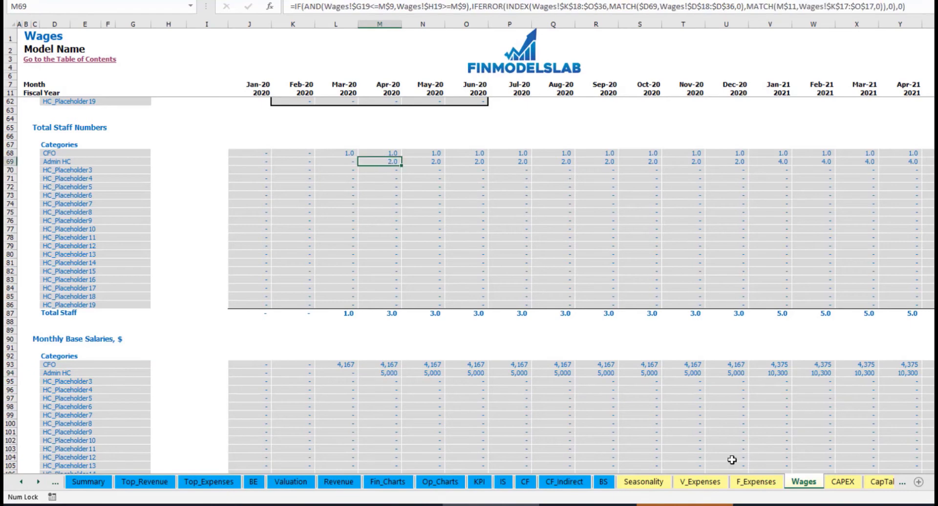
click(928, 162)
click(928, 372)
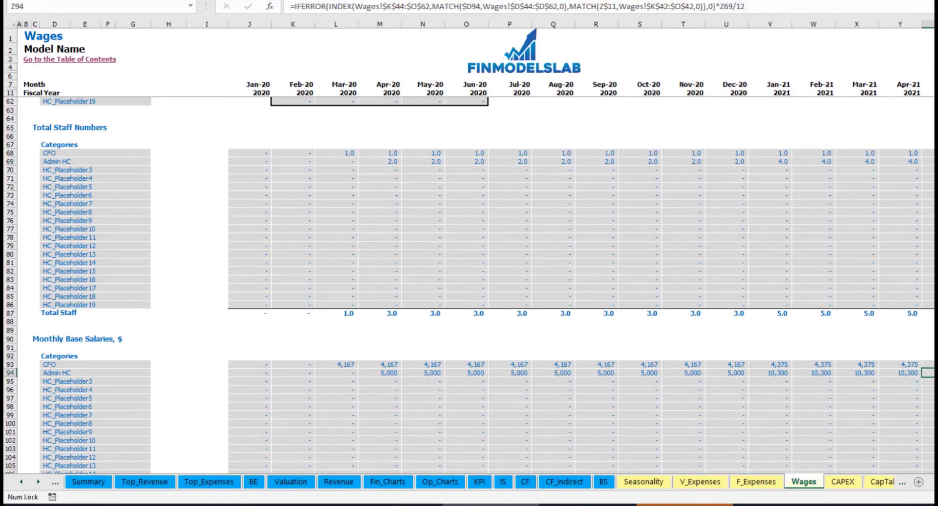
scroll(516, 406, down, 10)
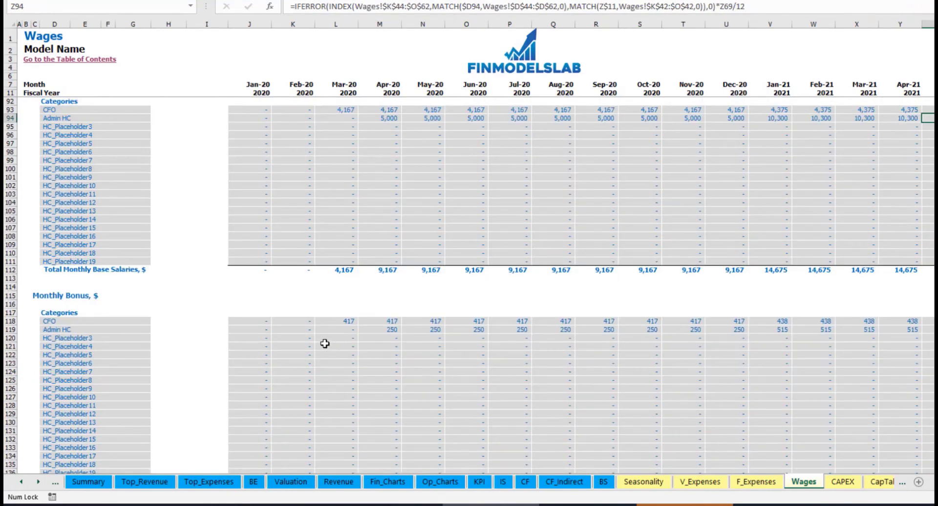
scroll(469, 333, down, 10)
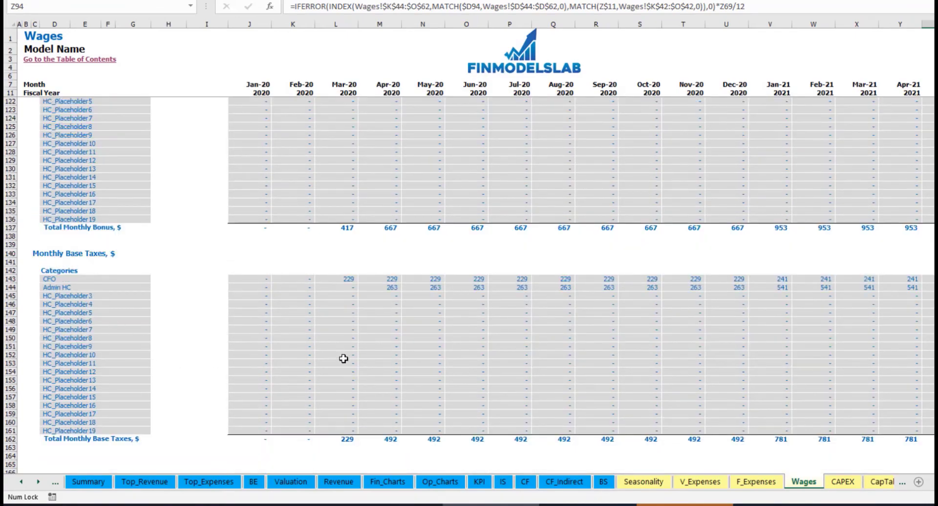
Expand Total Salary and Wages in the income statement and examine the individual staff lines
click(505, 482)
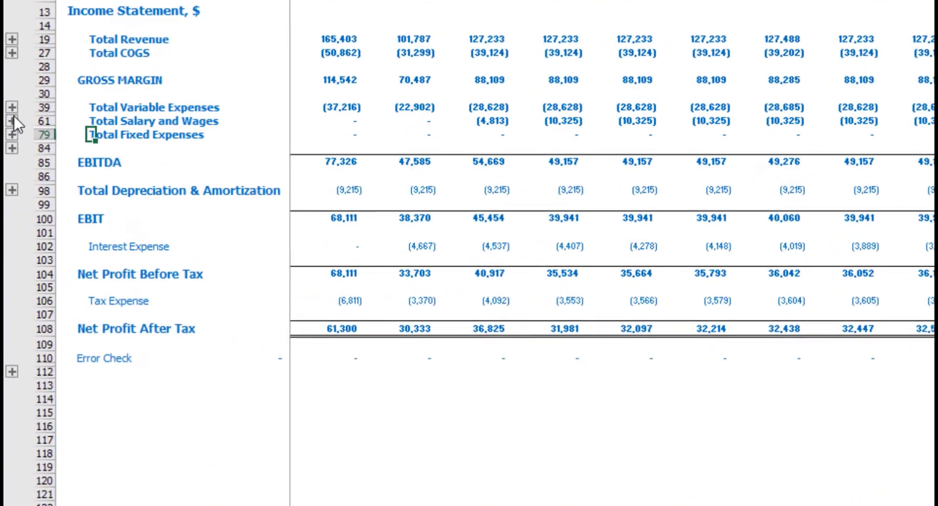
click(9, 173)
click(319, 145)
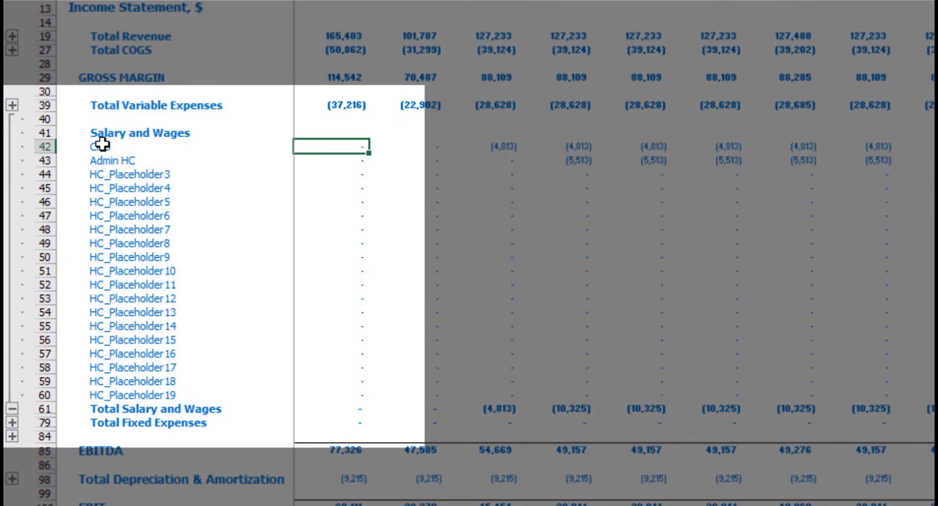
drag(103, 143, 101, 394)
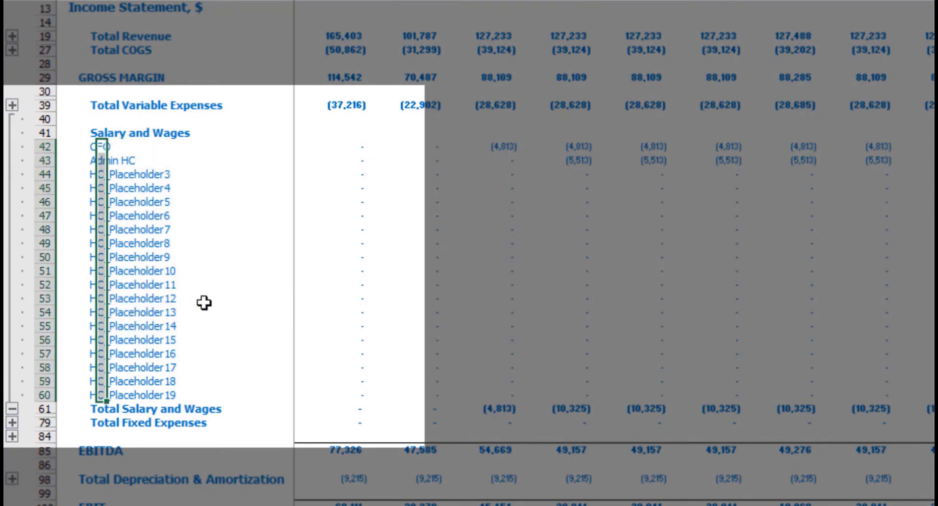
click(172, 160)
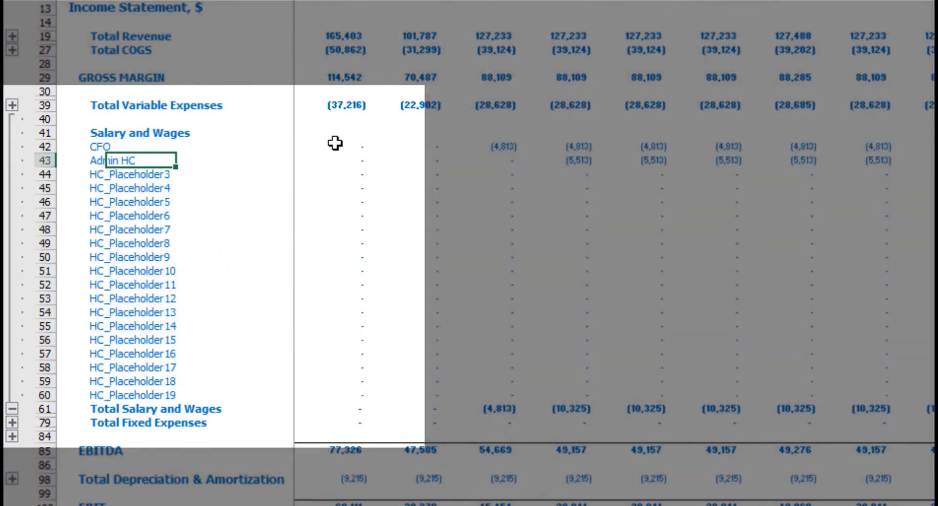
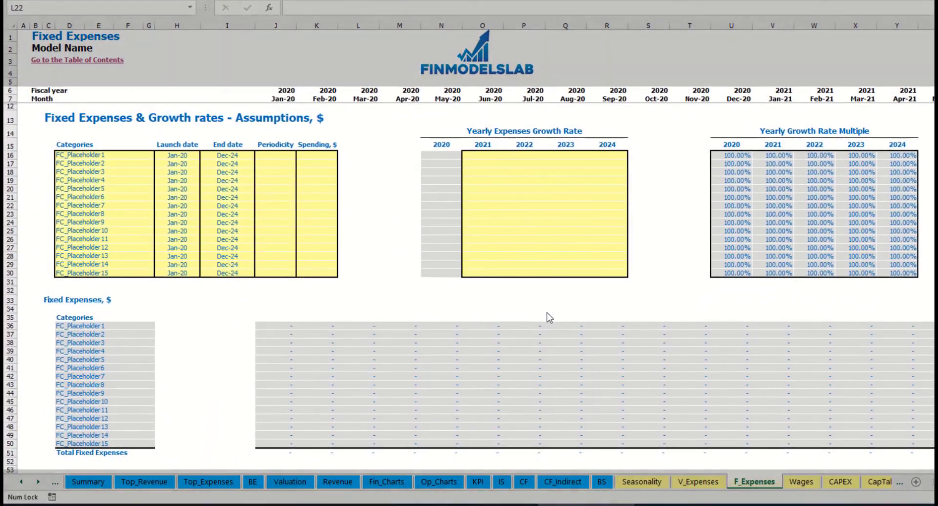
On the Fixed Expenses sheet, name the first category Utilities and set its launch date to Mar-20
click(106, 155)
text(Utilities)
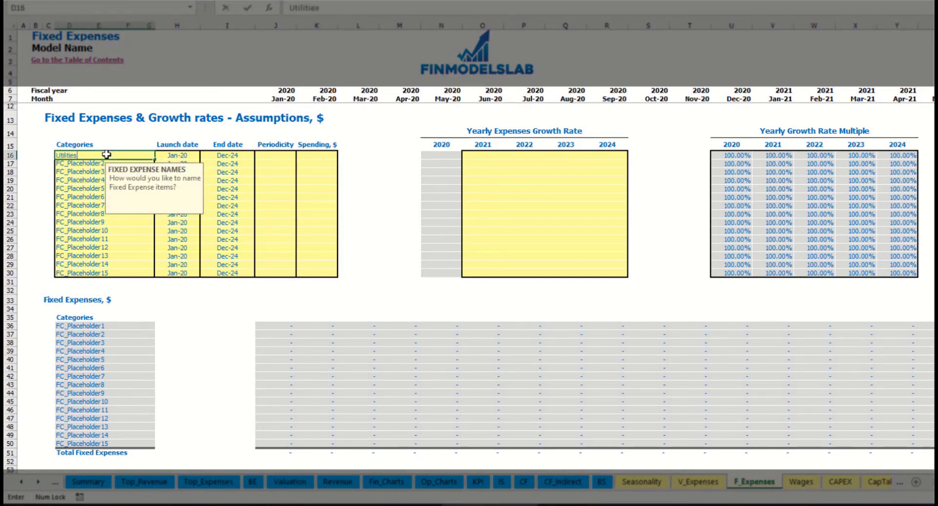
click(183, 156)
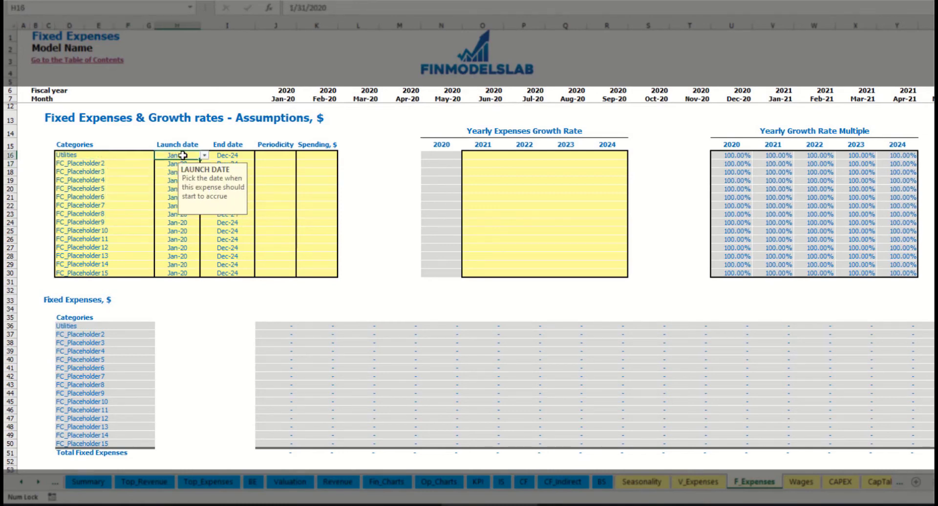
click(205, 156)
click(182, 180)
Check the Utilities end date and the span of the monthly timeline
click(235, 154)
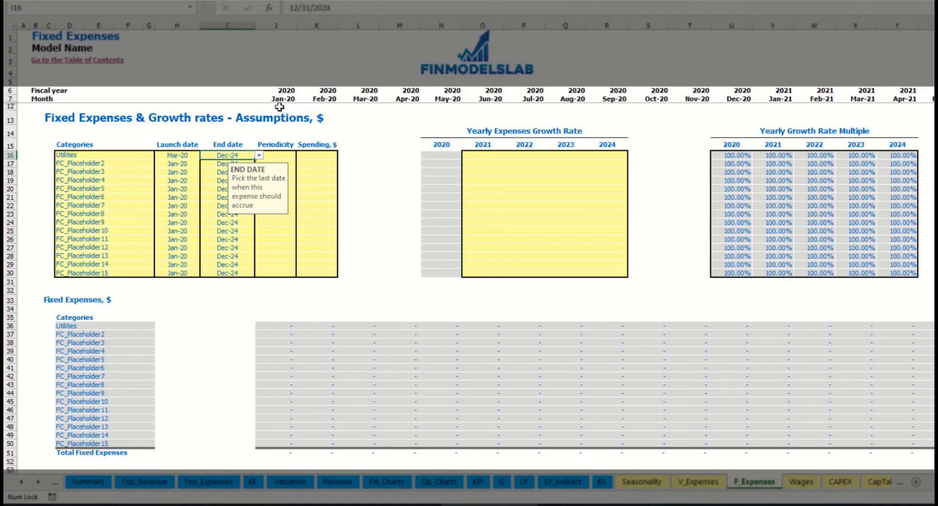
click(282, 100)
key(ctrl+Right)
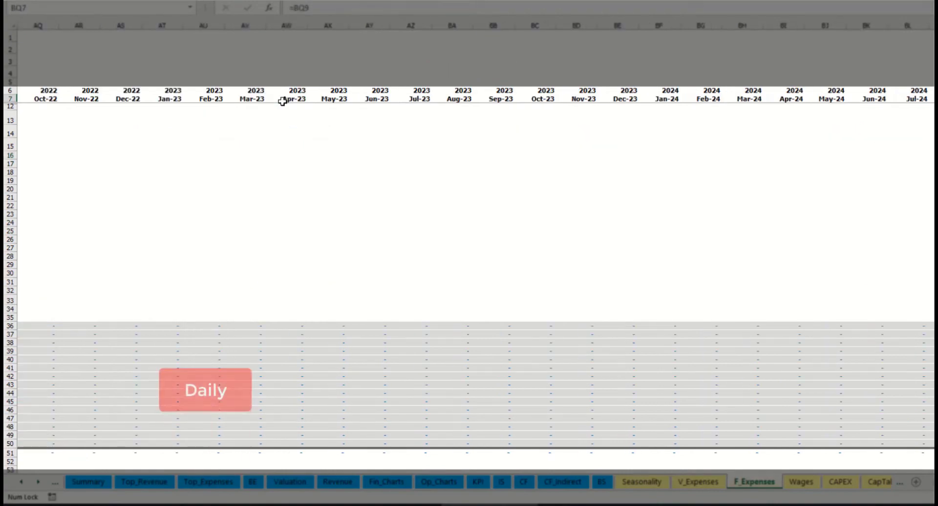
key(ctrl+Left)
key(Left)
key(Left)
key(Left)
key(Home)
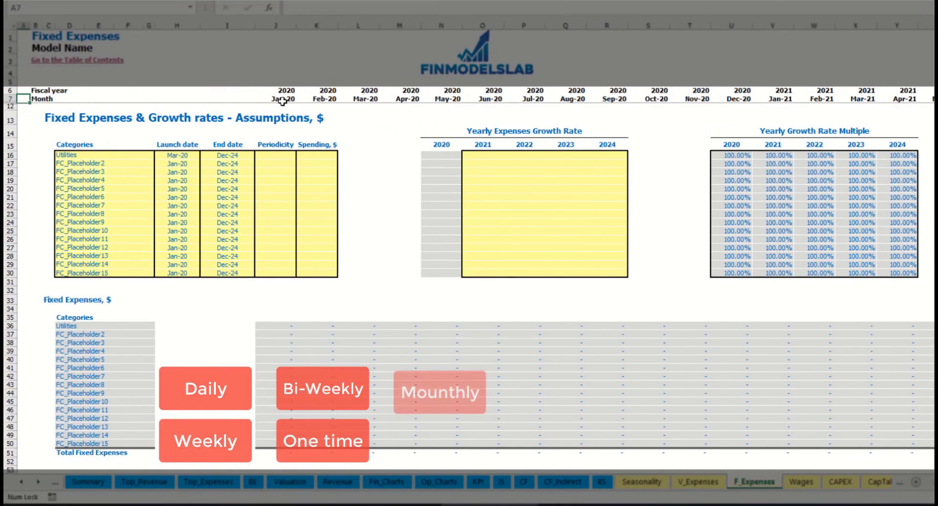
Set the Utilities periodicity to Daily and its spending to $50
click(294, 156)
click(300, 156)
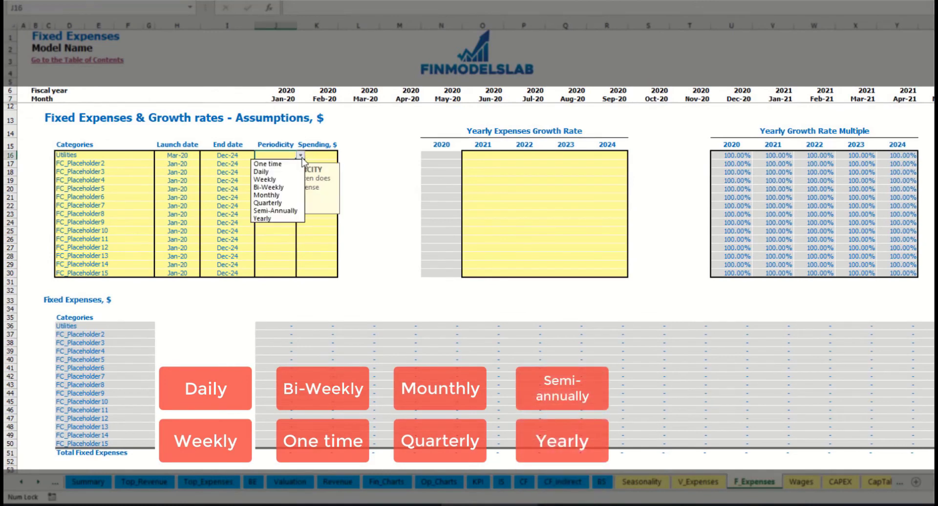
click(287, 171)
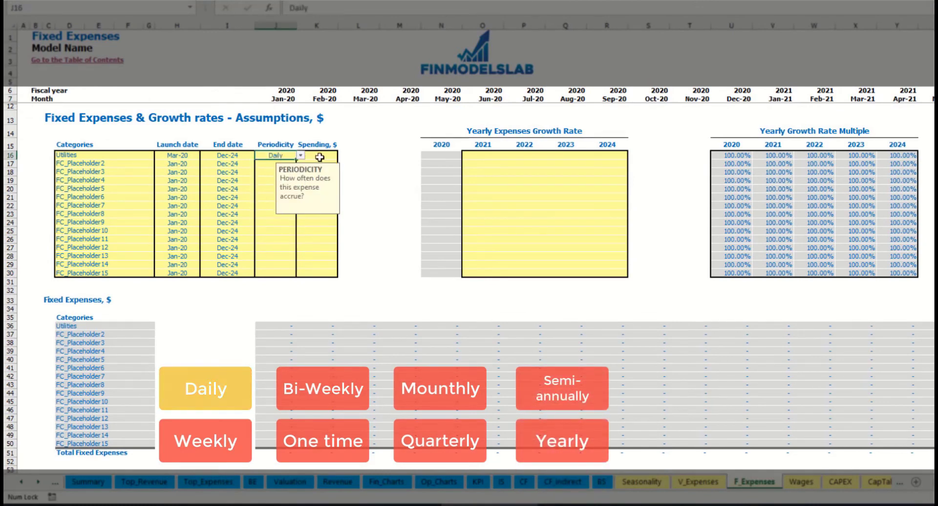
key(Tab)
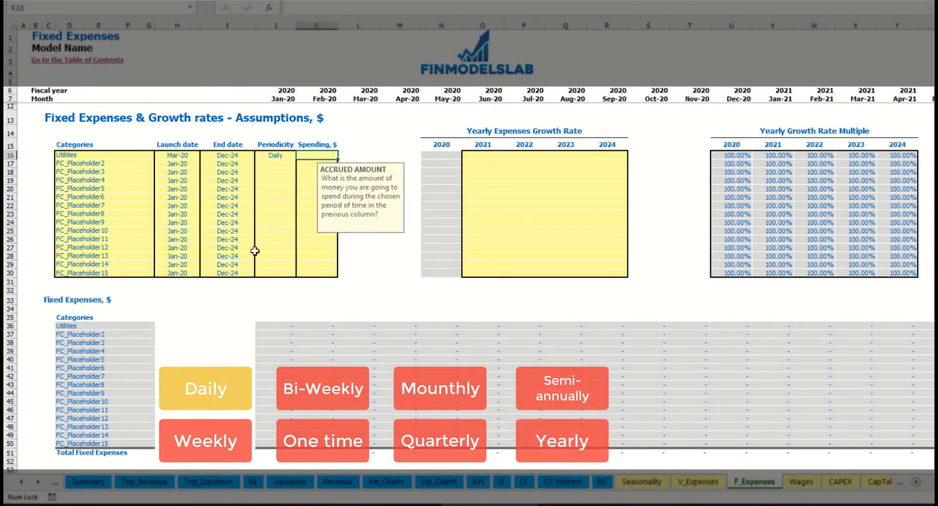
text(50)
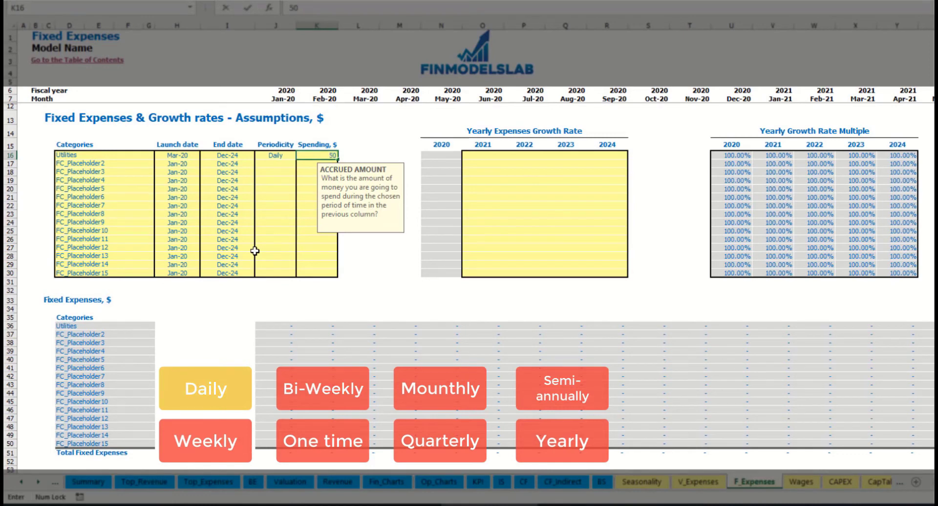
key(ctrl+Return)
Compare the calculated Utilities expense across March, April and May 2020 with the number of days in each month
click(364, 326)
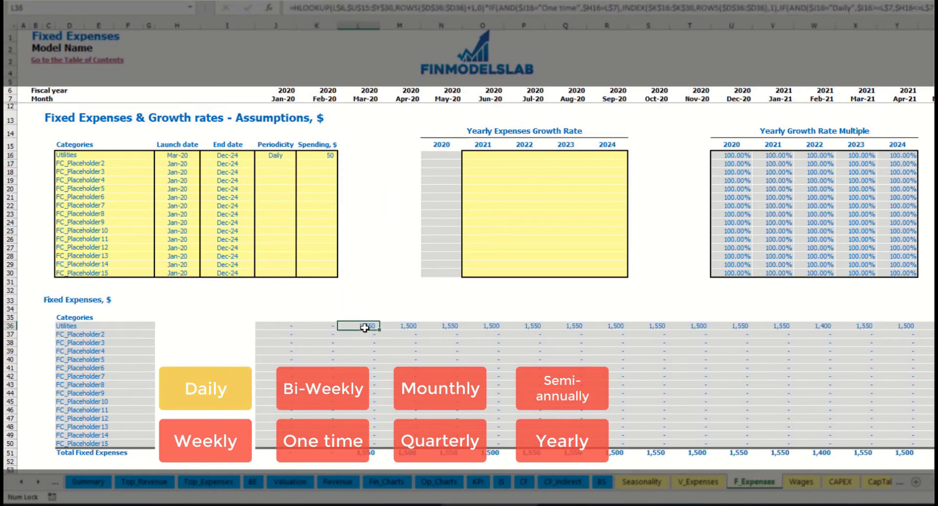
click(406, 327)
click(455, 327)
click(366, 320)
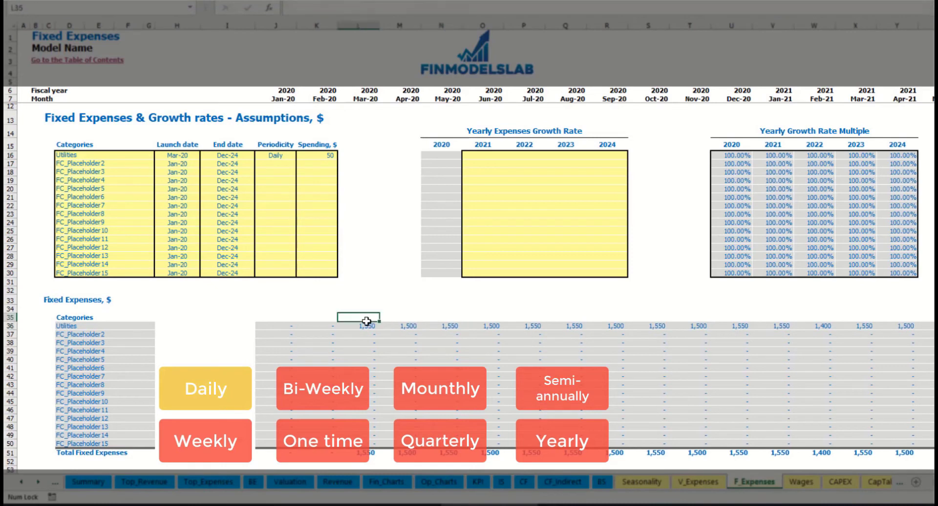
click(371, 327)
click(394, 327)
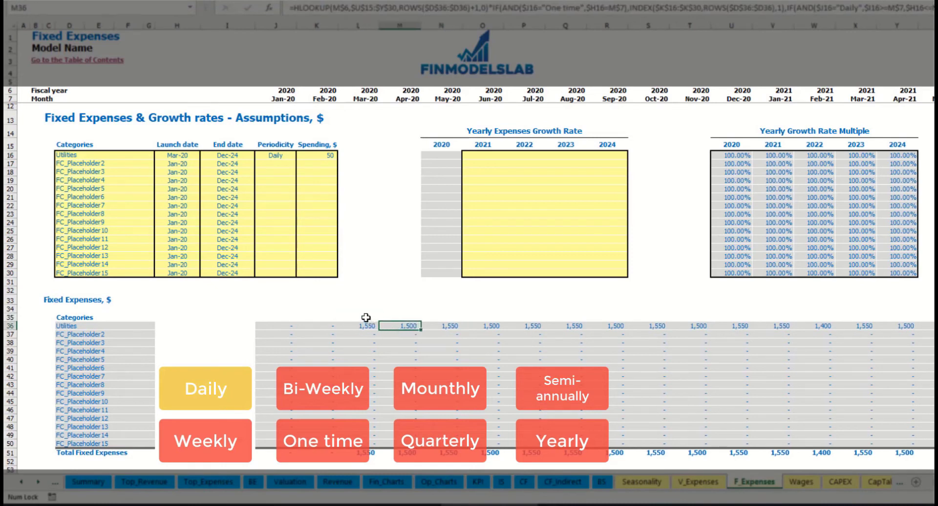
click(363, 98)
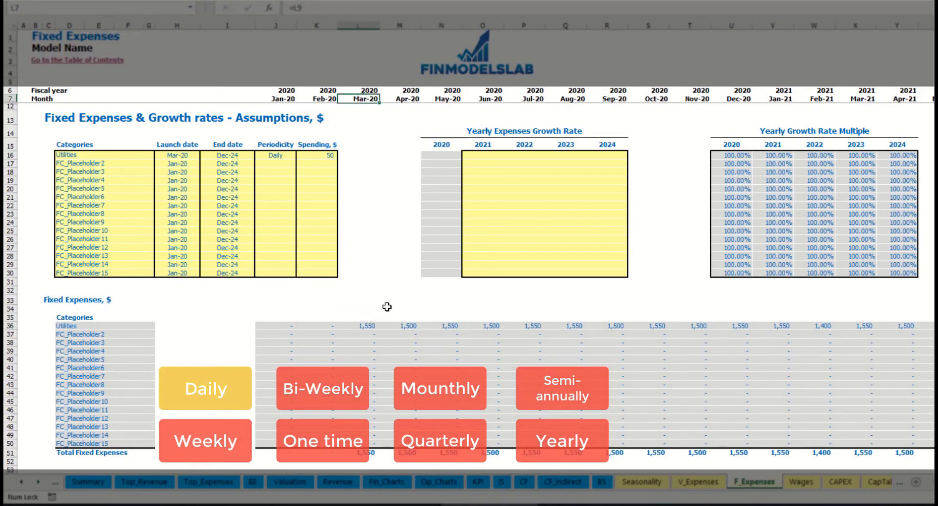
click(370, 327)
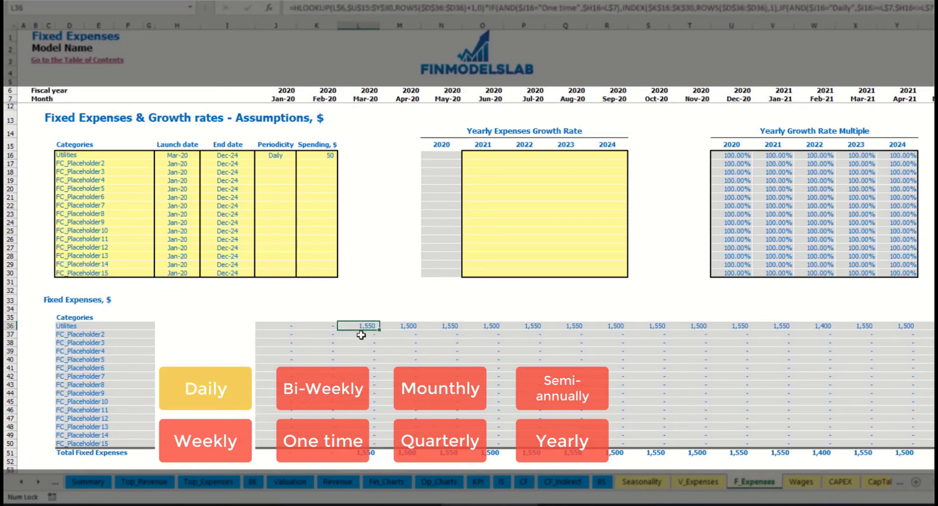
click(409, 327)
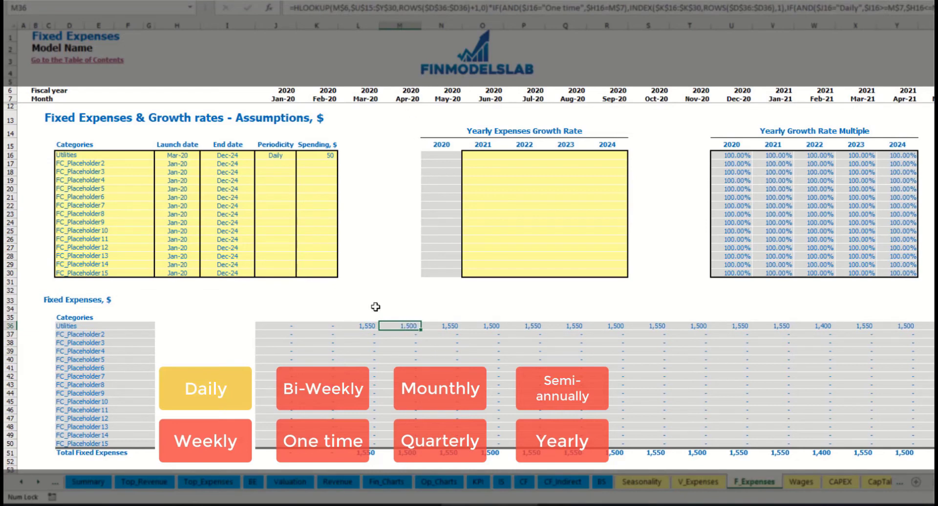
Set the Utilities yearly expenses growth rate to 5% for each year from 2021 through 2024
click(490, 157)
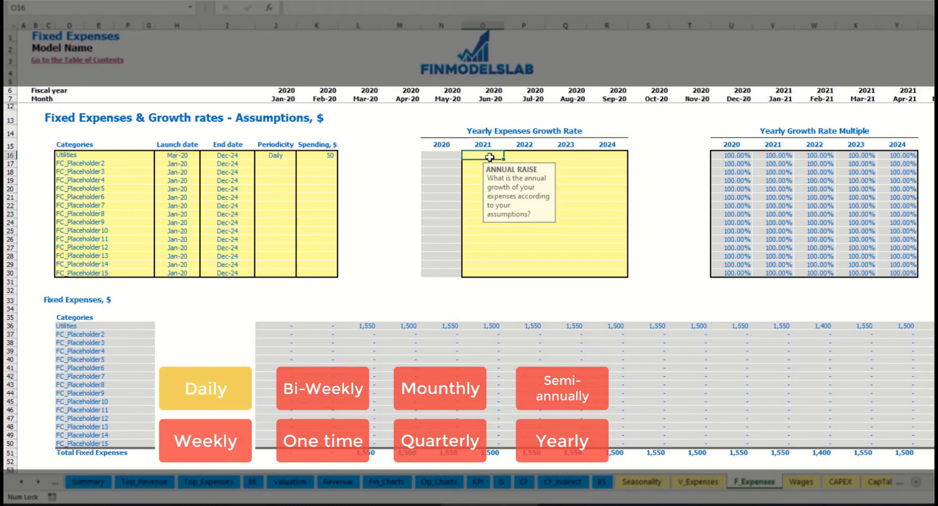
text(5)
key(Return)
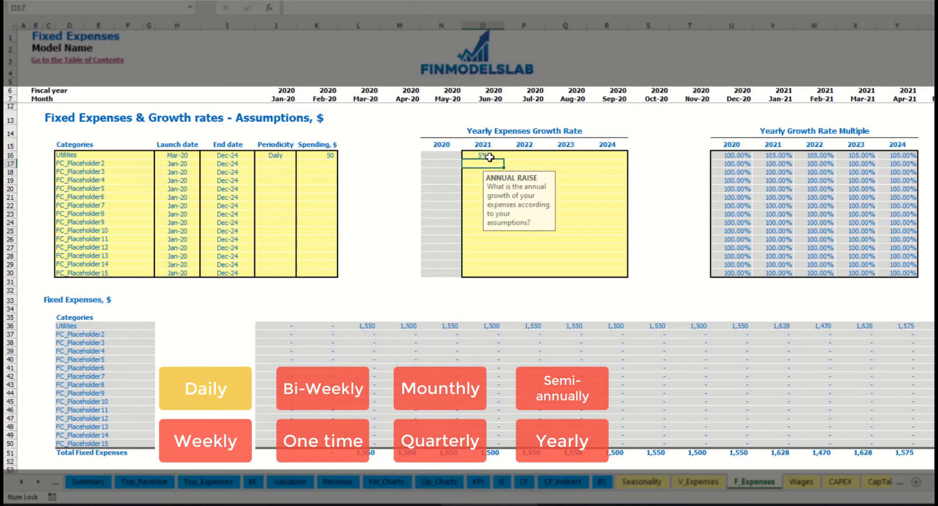
key(Up)
key(ctrl+c)
key(Right)
key(shift+Right)
key(shift+Right)
key(ctrl+v)
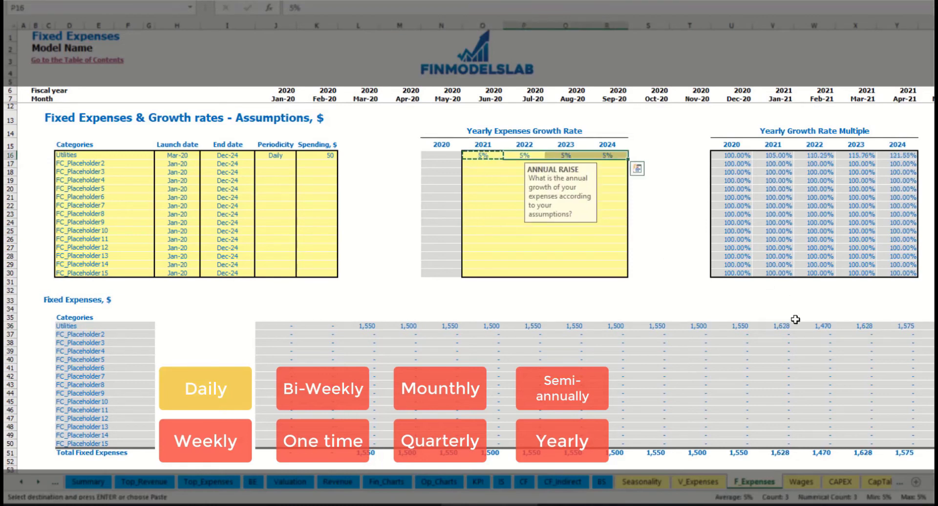
drag(489, 156, 604, 155)
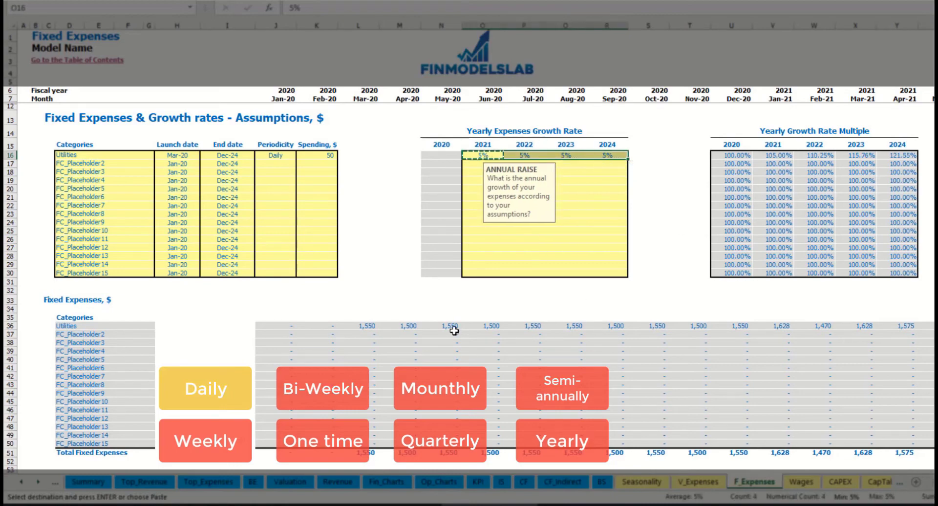
drag(934, 482, 934, 482)
Name the second category Advertising, with launch date Mar-20 and end date Aug-24
click(113, 162)
text(Advertising)
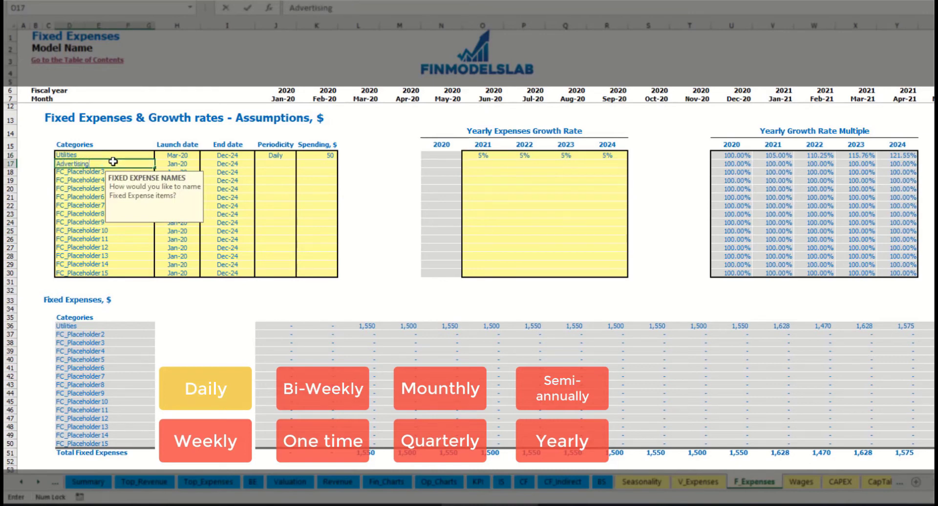
key(Return)
click(176, 165)
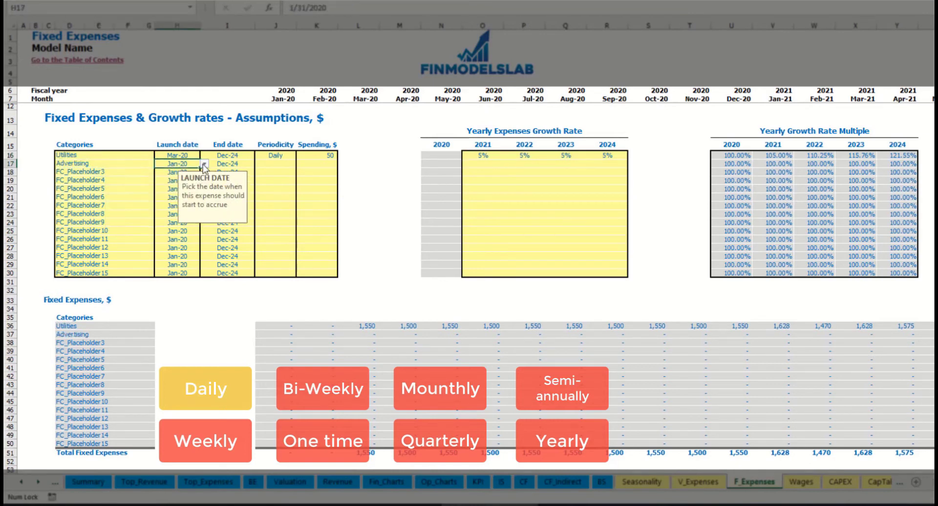
click(204, 164)
click(177, 183)
click(239, 165)
click(259, 163)
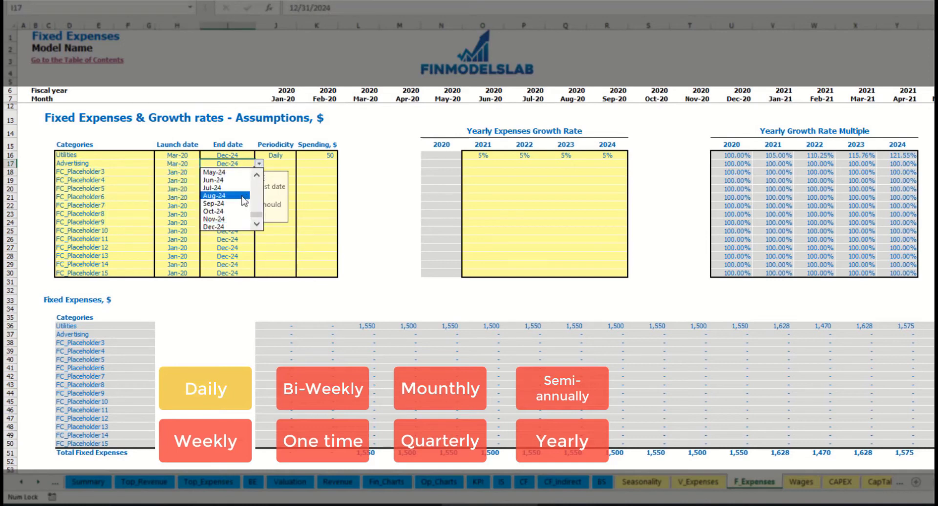
click(237, 196)
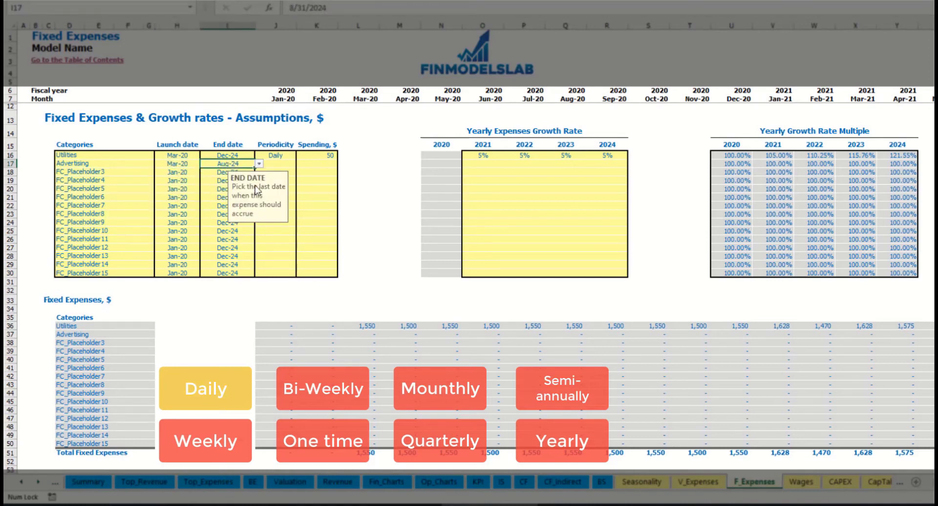
Set the Advertising periodicity to Weekly and its spending to $100
click(275, 163)
click(300, 164)
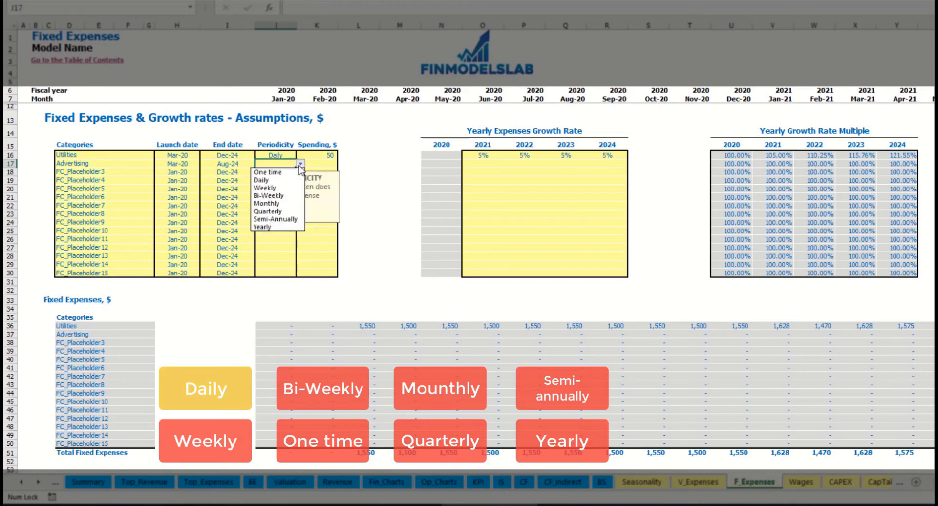
click(283, 188)
click(315, 166)
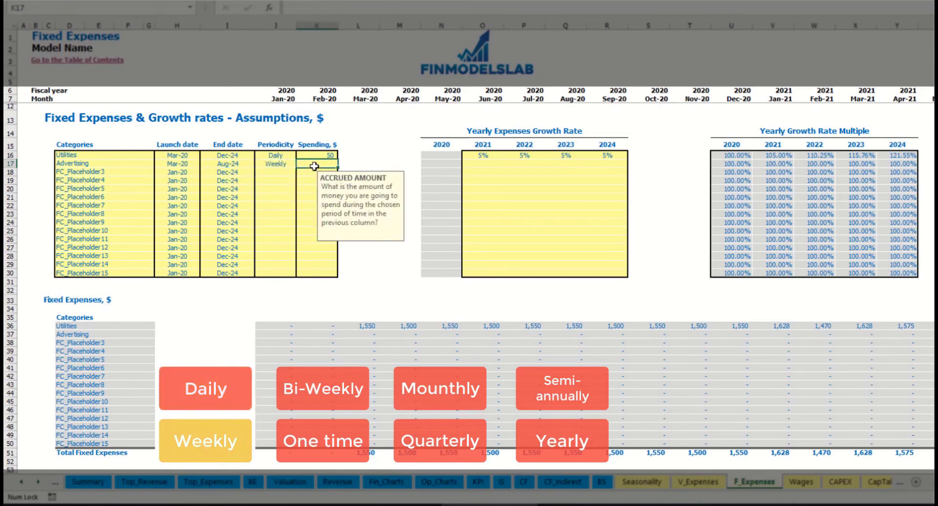
text(100)
key(Return)
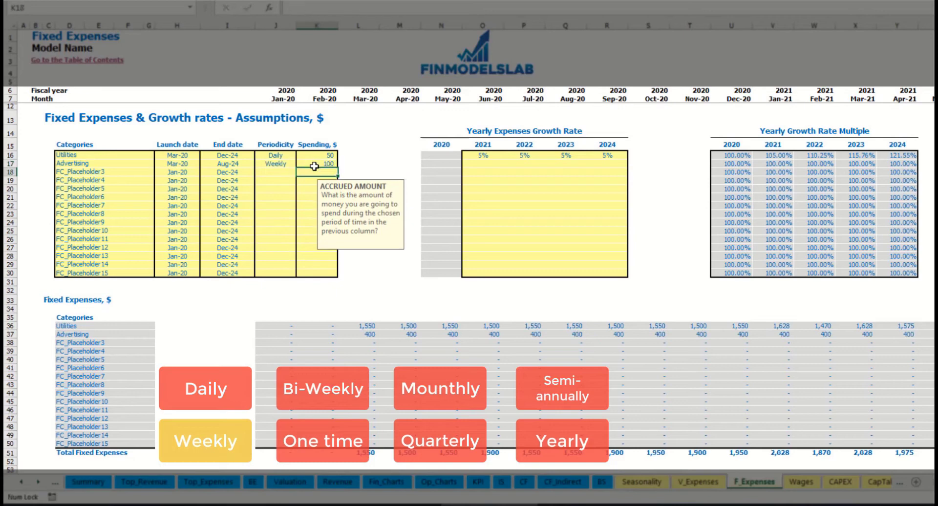
Check the calculated Advertising expense along the monthly timeline from its launch month towards its end date
click(374, 336)
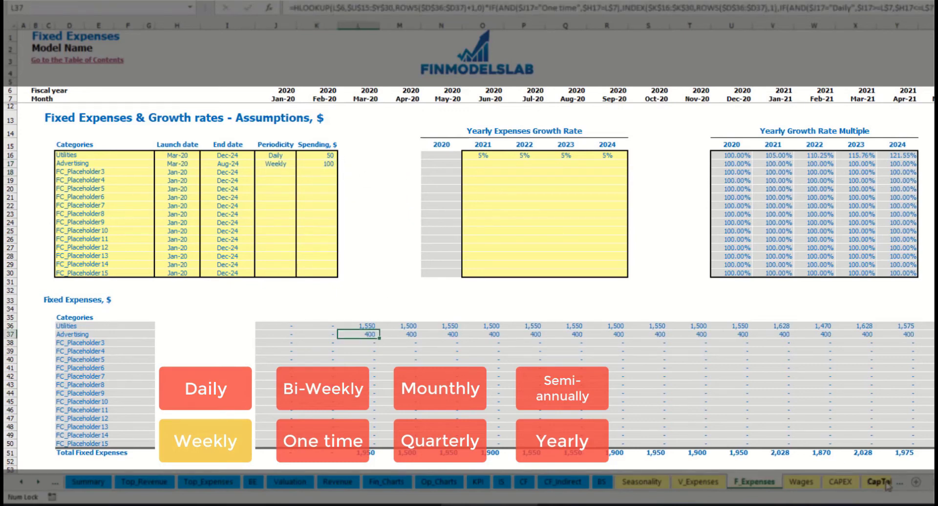
scroll(590, 399, right, 10)
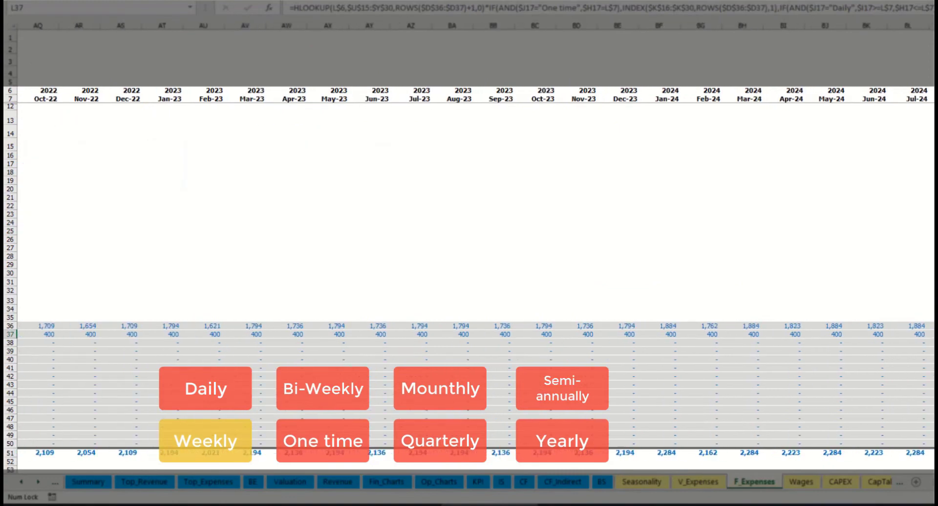
click(932, 25)
click(932, 335)
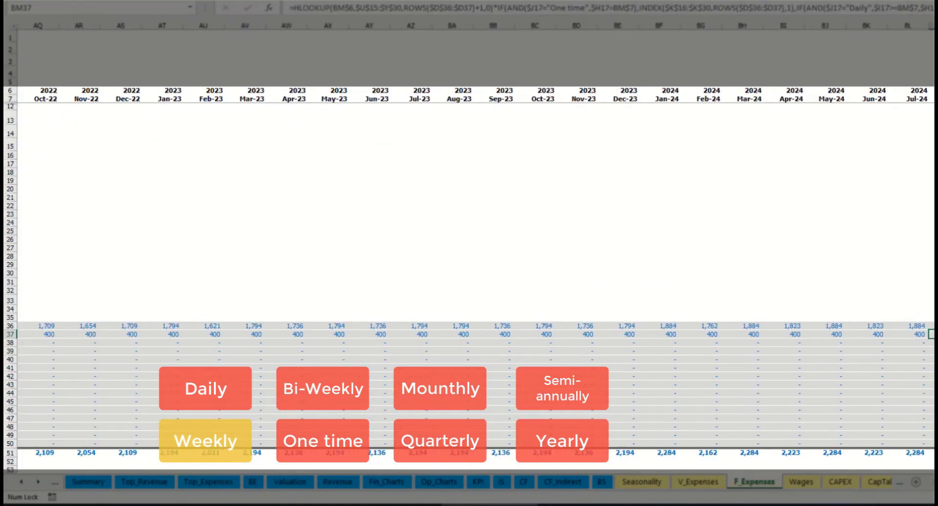
scroll(355, 217, left, 12)
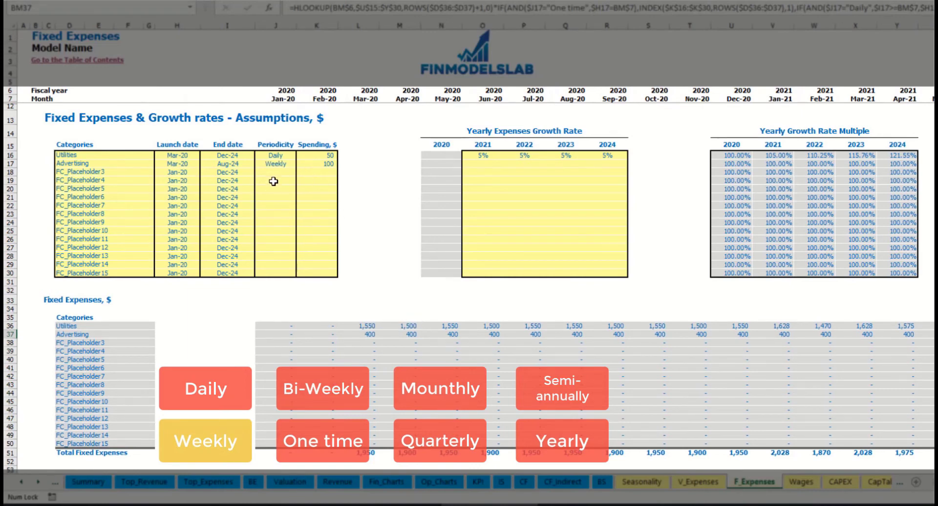
Set the Advertising periodicity to Bi-Weekly and its spending to $500
click(282, 163)
click(301, 164)
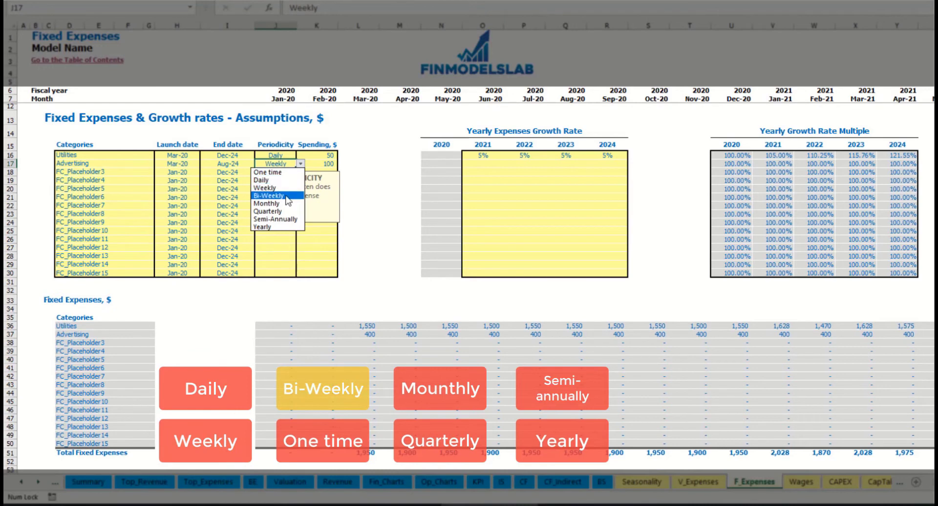
click(285, 191)
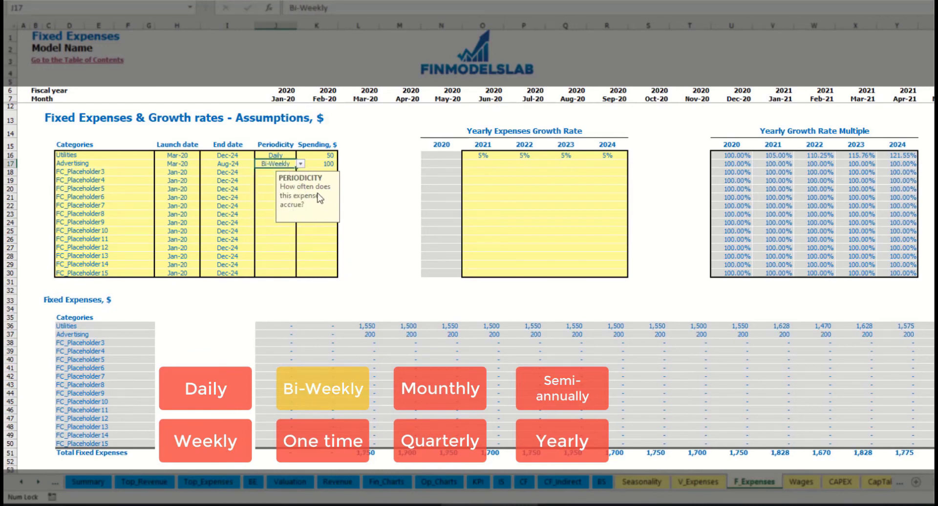
click(315, 164)
text(500)
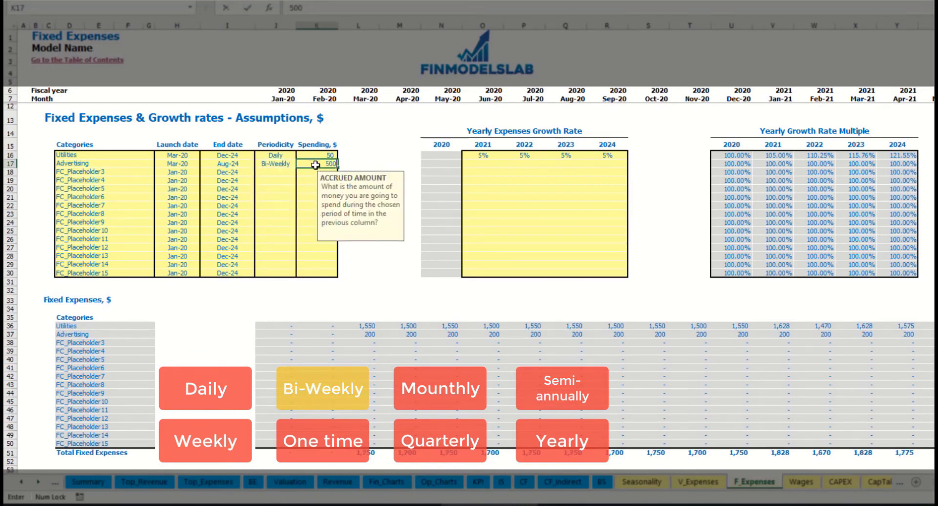
key(Return)
Set the Advertising launch date to Jul-20
click(194, 154)
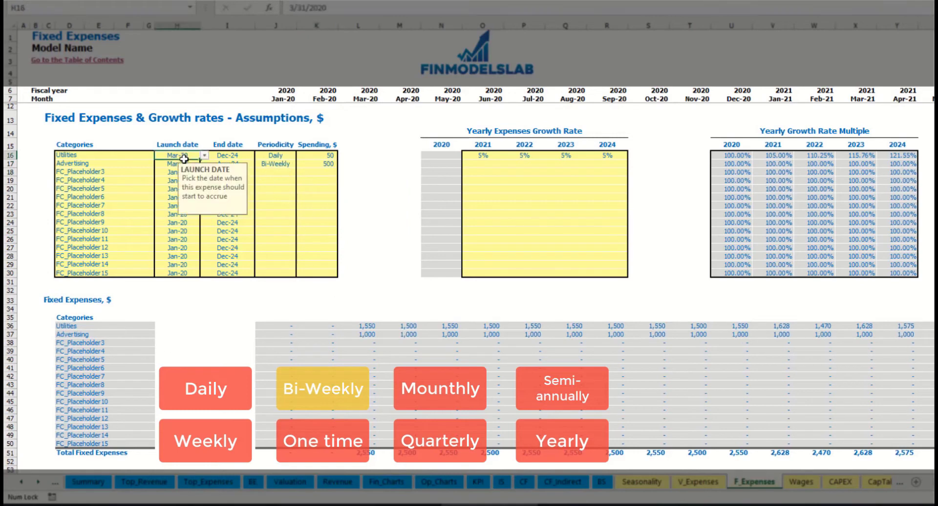
click(192, 164)
click(194, 165)
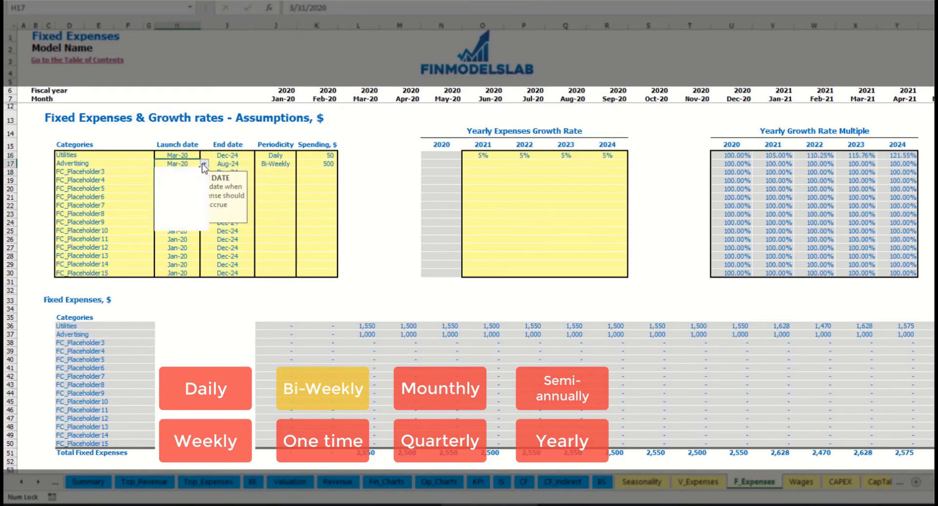
click(205, 163)
click(179, 203)
Examine the monthly Advertising expense from July 2020 onward across the timeline
click(532, 335)
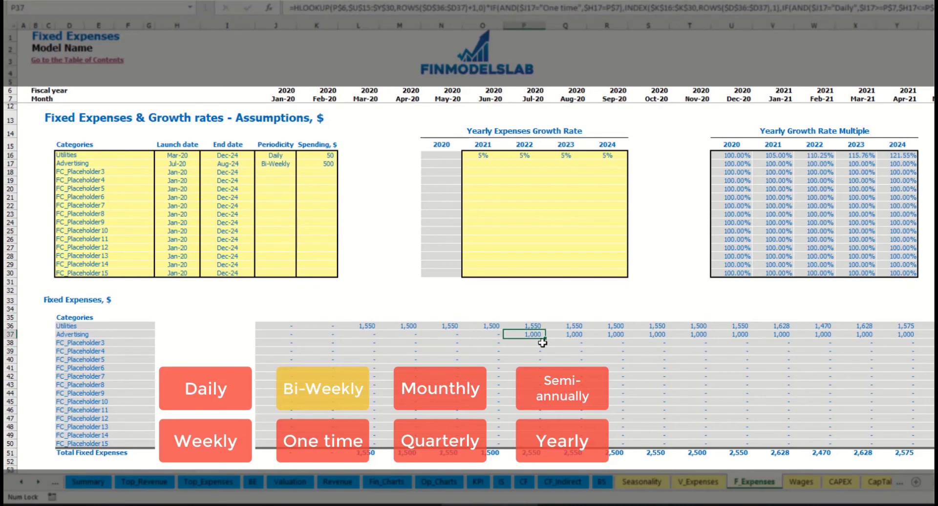
key(Right)
key(Right)
key(Right)
key(Right)
key(Right)
key(Right)
key(Right)
key(Right)
key(Right)
key(Right)
key(Right)
key(Right)
key(Right)
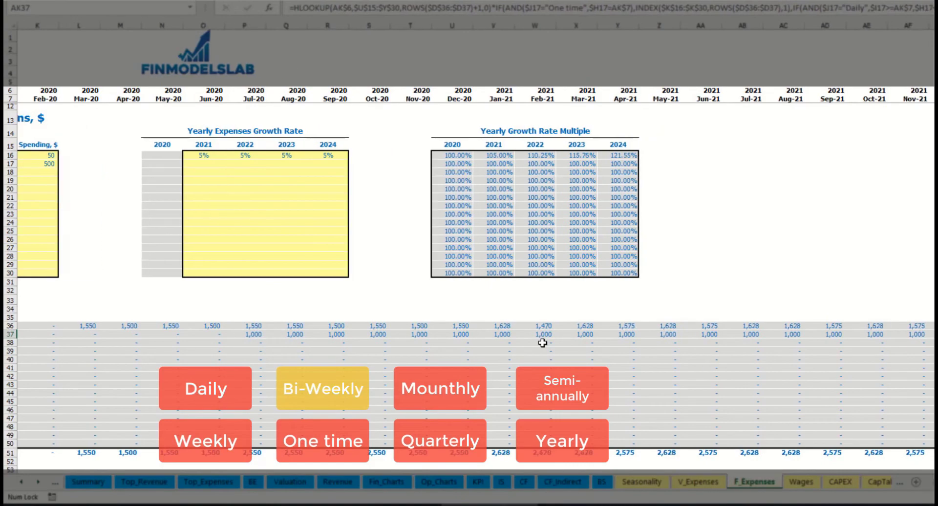
key(ctrl+Left)
key(ctrl+Left)
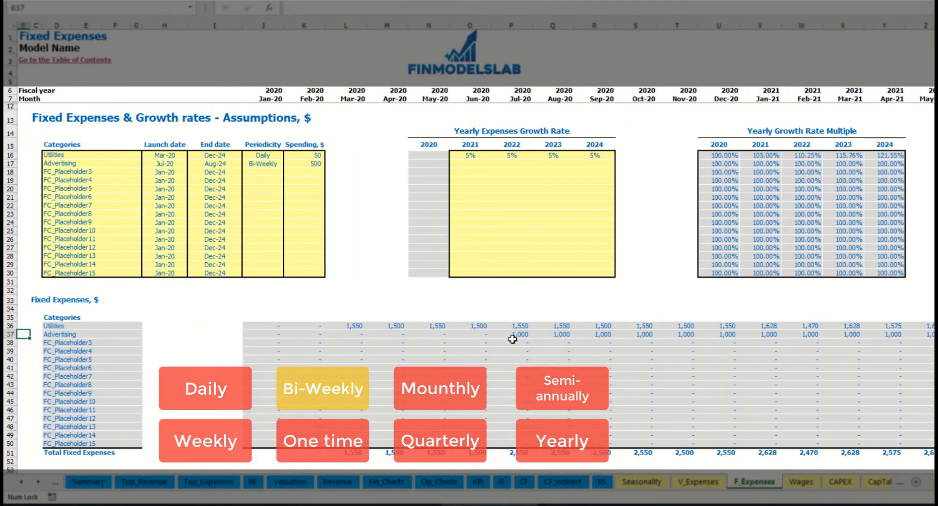
click(512, 336)
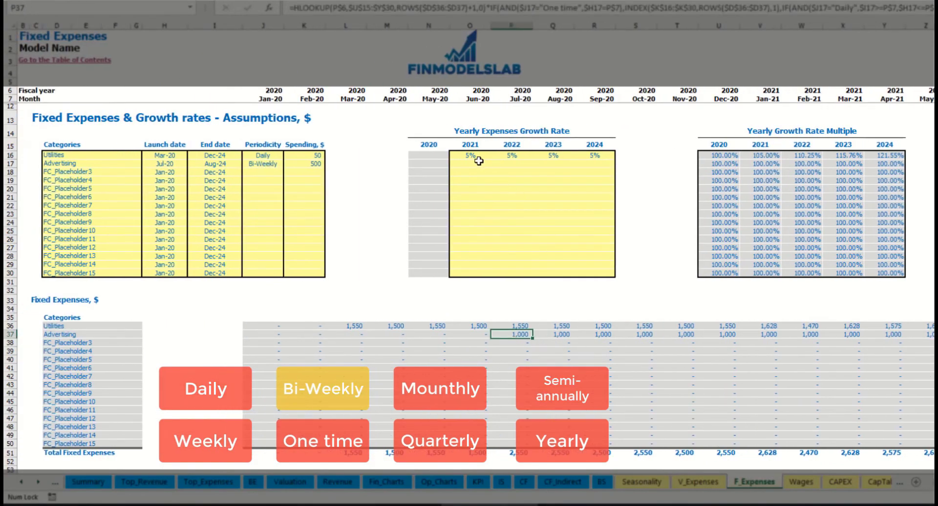
Set the Advertising yearly expenses growth rate to 3% for each year from 2021 through 2024
click(470, 167)
text(3)
key(Return)
key(Up)
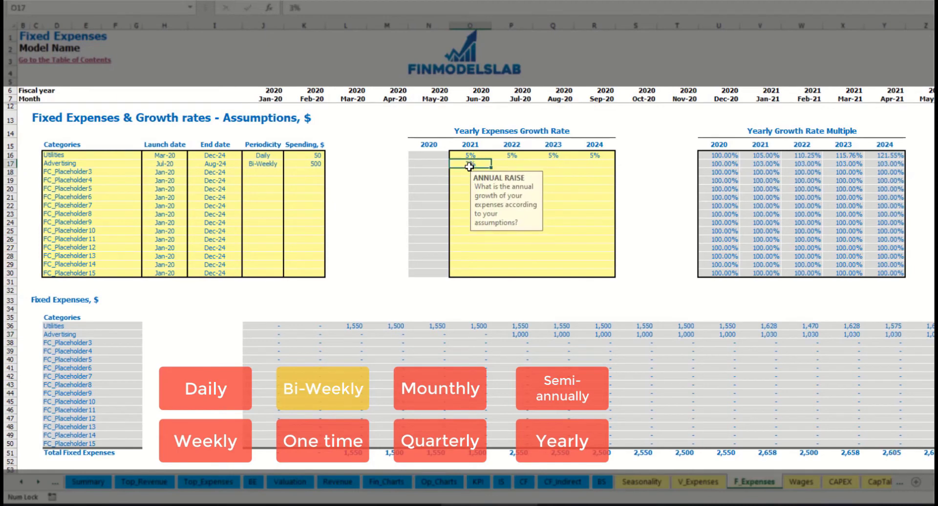
key(ctrl+c)
key(Right)
key(shift+Right)
key(shift+Right)
key(ctrl+v)
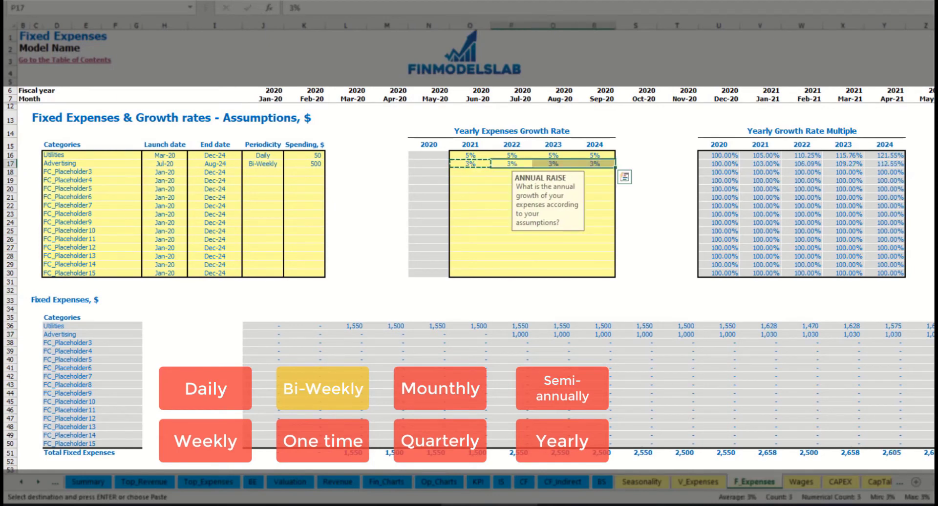
Examine how the growth rate affects the Advertising expense from January 2021 through 2024, and check its end date
click(933, 334)
click(895, 333)
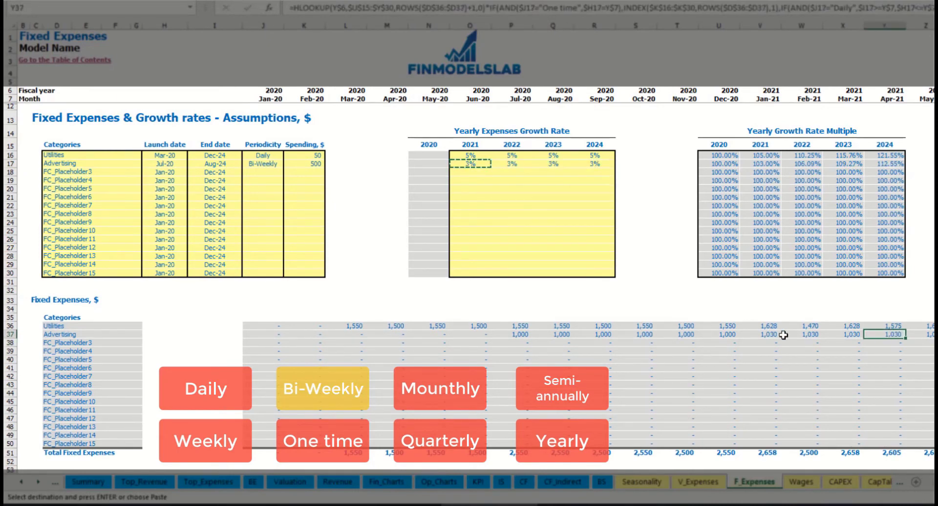
click(784, 335)
click(760, 332)
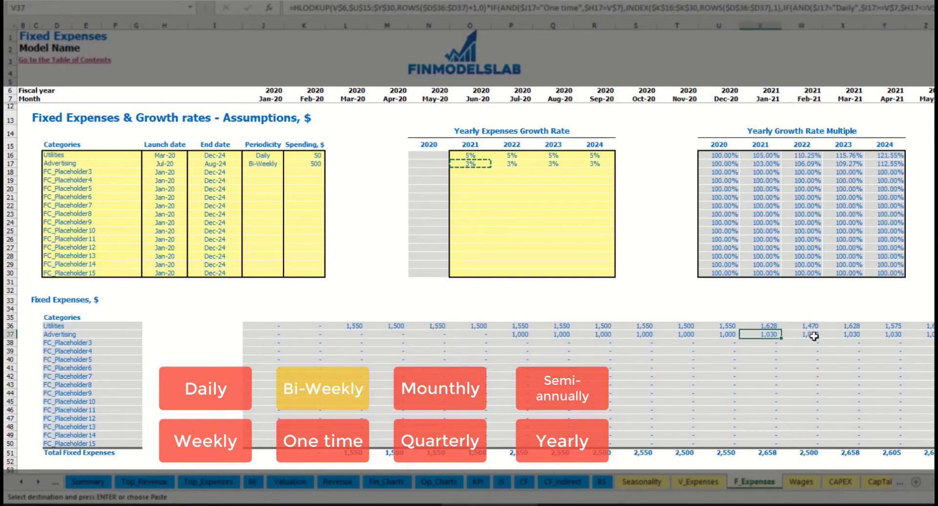
scroll(760, 333, right, 10)
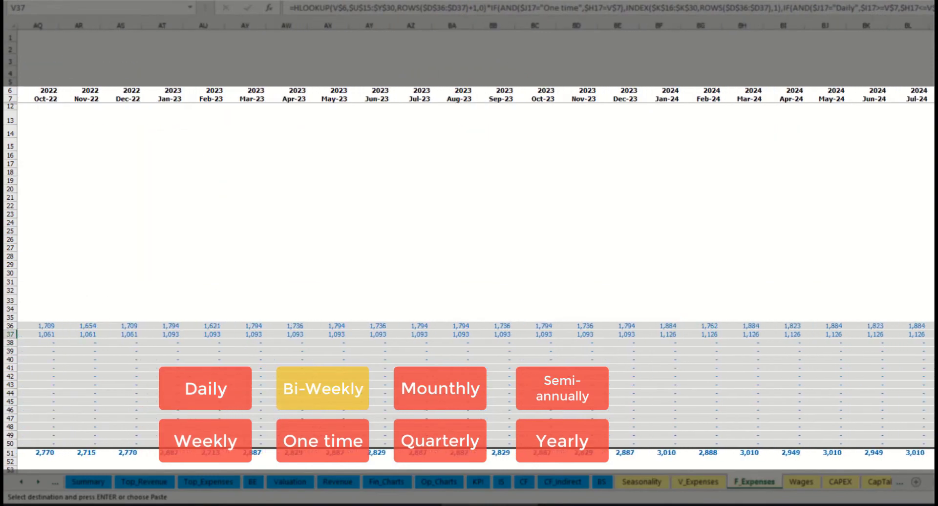
click(933, 25)
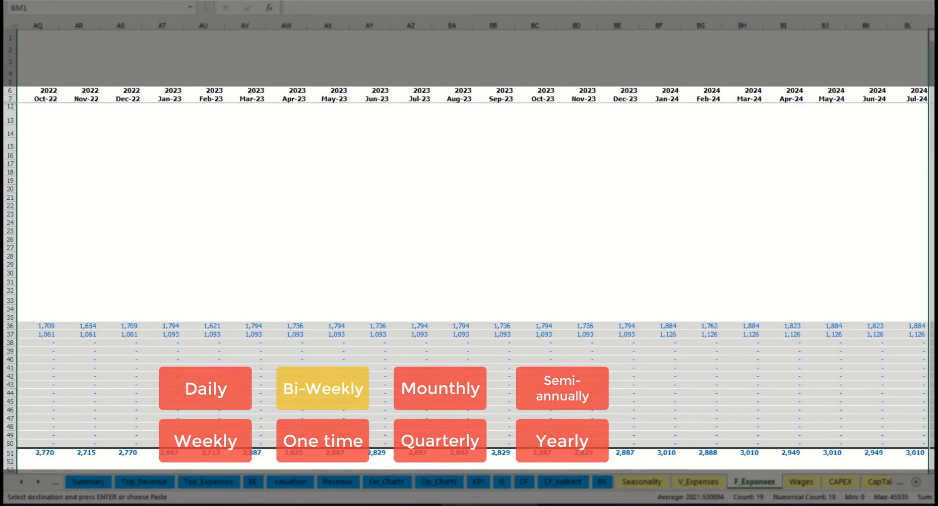
scroll(908, 462, left, 10)
click(232, 164)
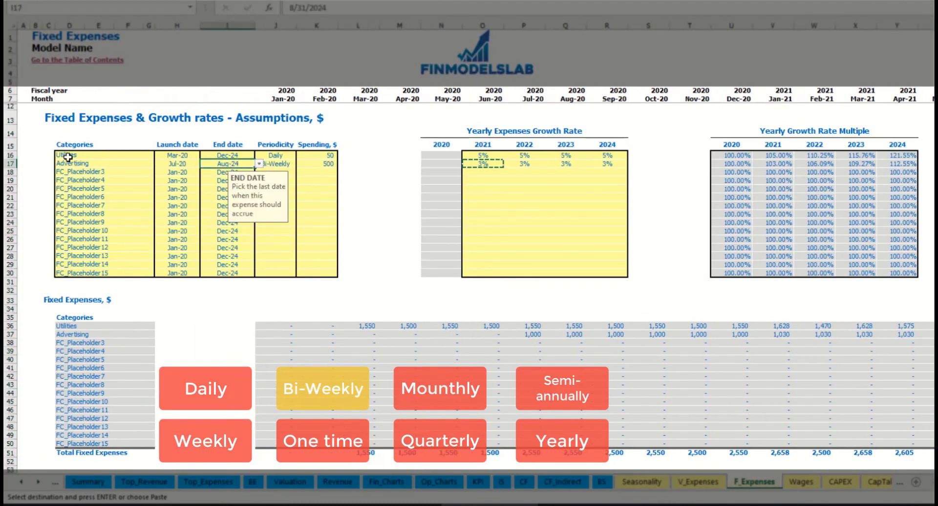
Rename the FC_Placeholder3 category as Office Setup and set its periodicity to One time
click(86, 172)
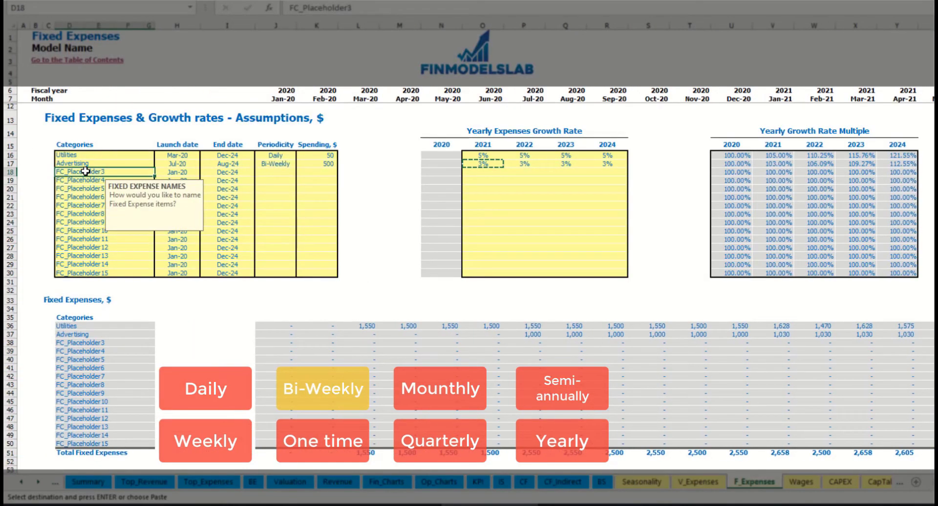
text(Setup)
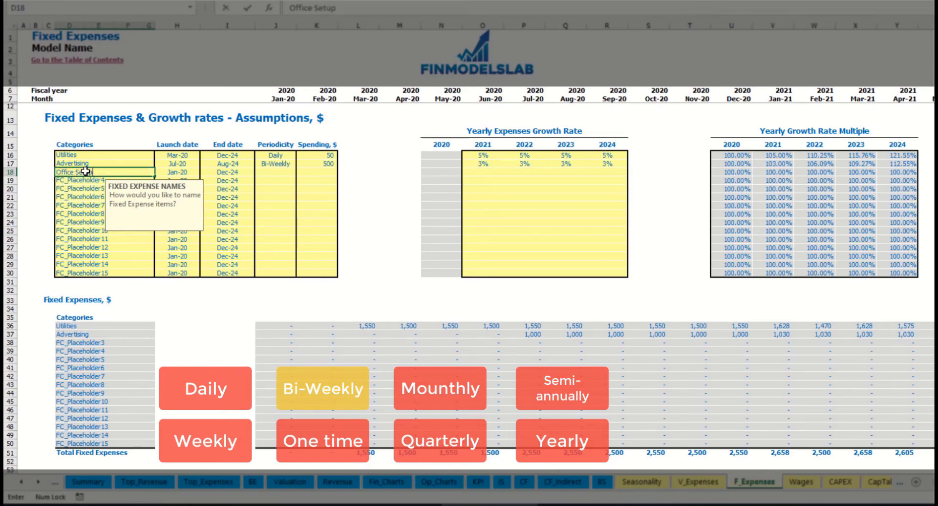
key(Return)
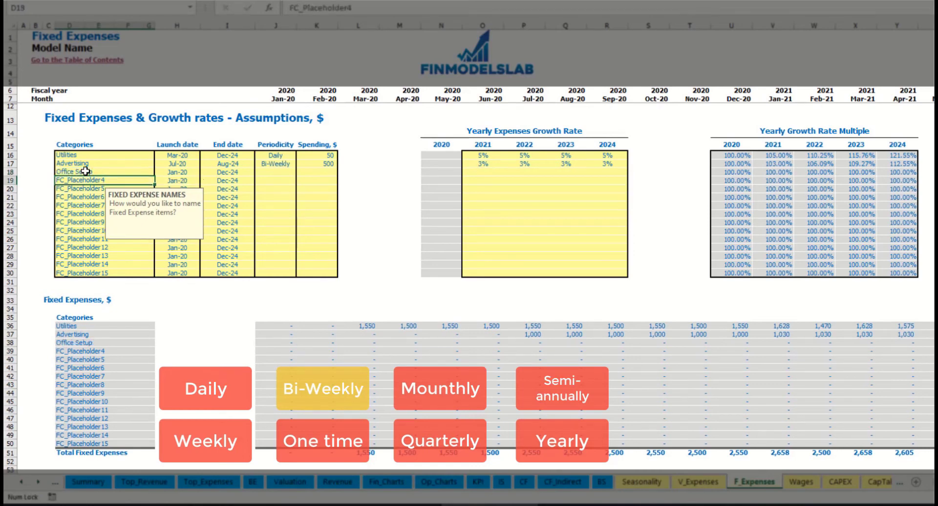
click(278, 174)
click(300, 174)
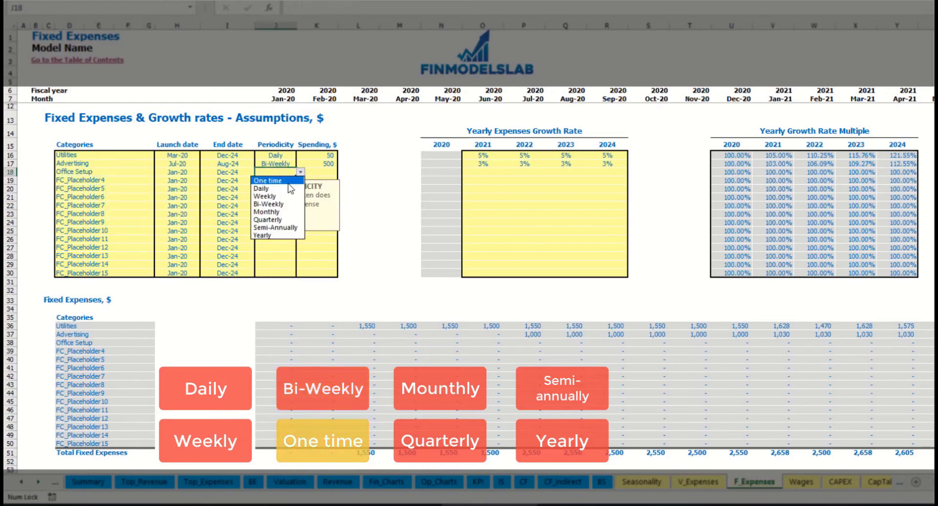
click(276, 234)
Set the Office Setup launch date to Feb-20 and its spending to 5,000, and check the resulting expense in the monthly table
click(191, 173)
click(205, 175)
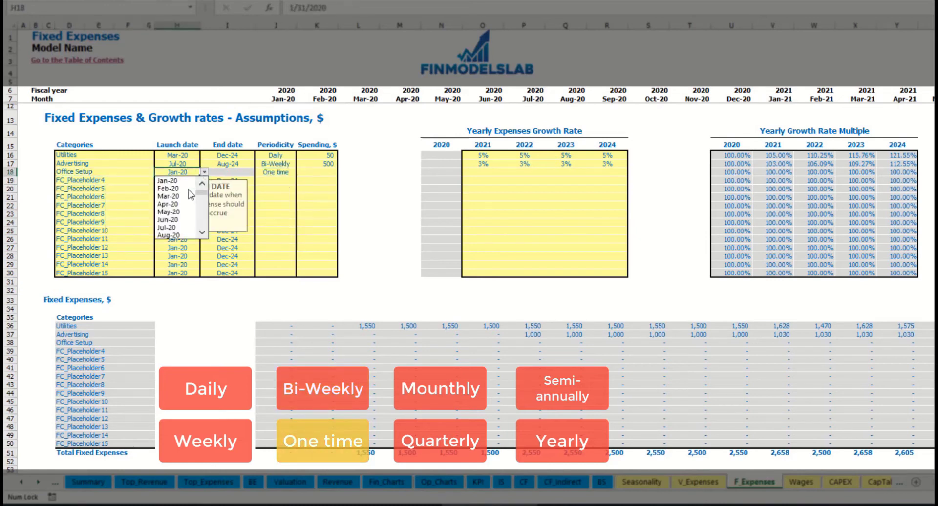
click(185, 188)
click(309, 172)
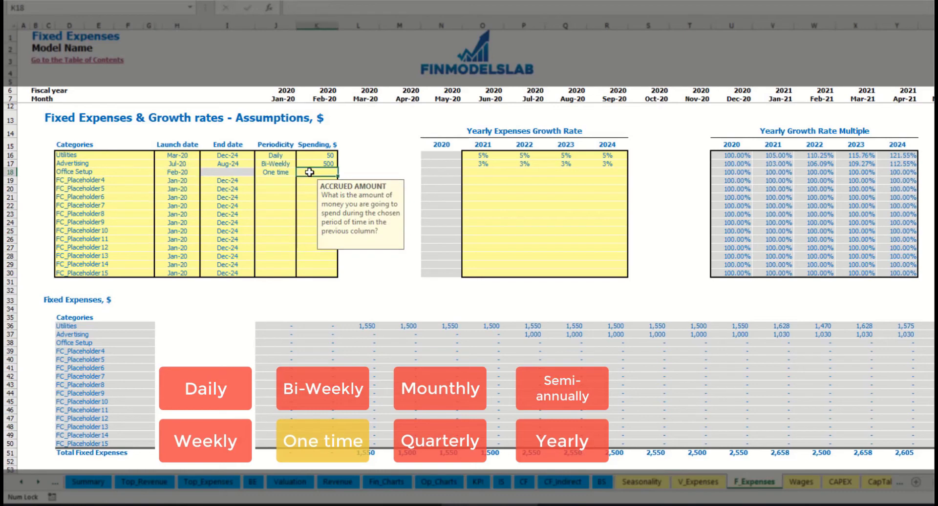
text(5000)
key(Return)
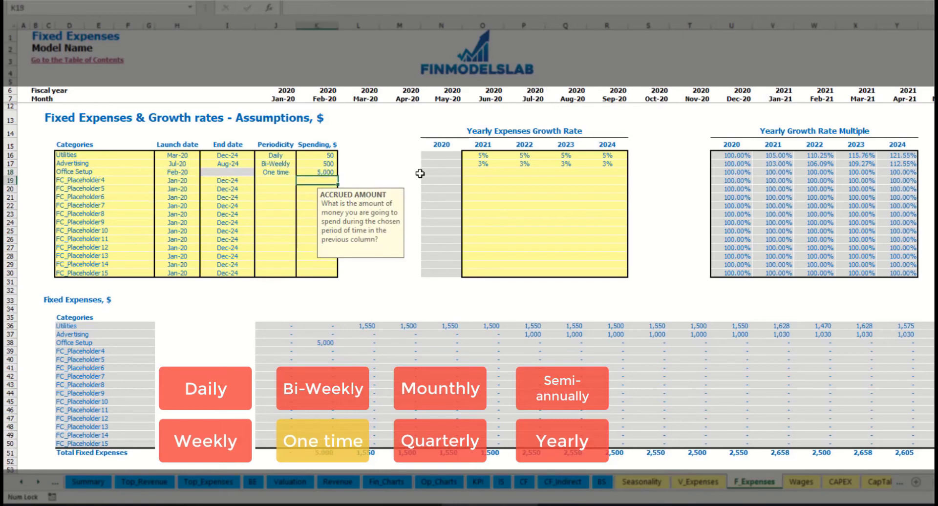
drag(483, 172, 608, 172)
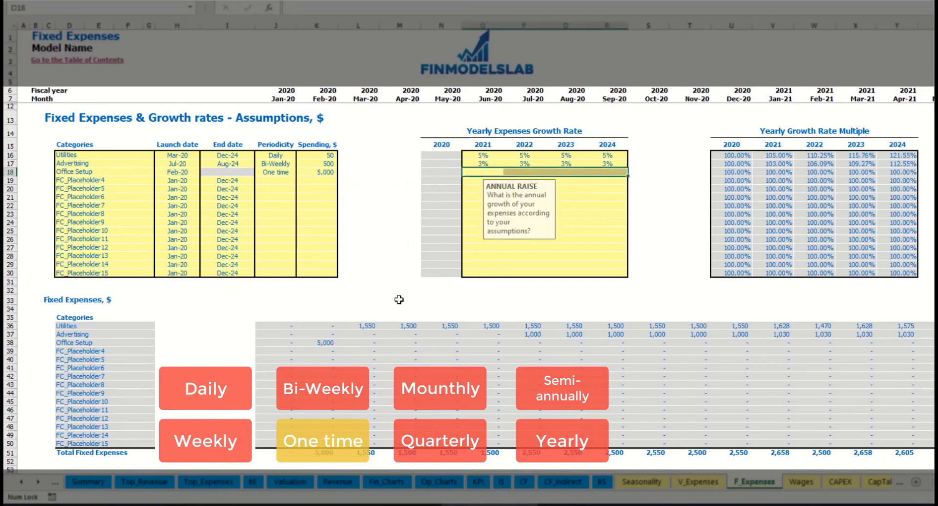
click(327, 343)
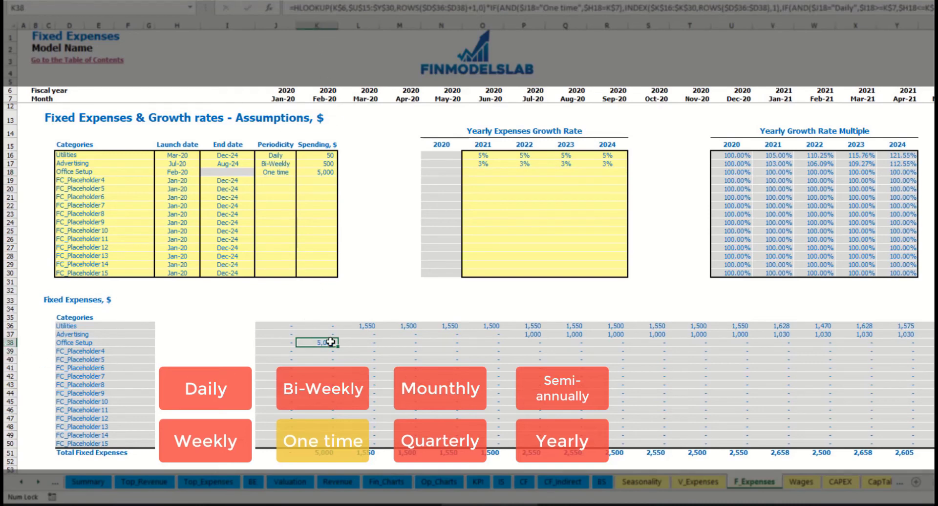
Rename the FC_Placeholder4 category as Insurance and review its launch and end dates
click(131, 183)
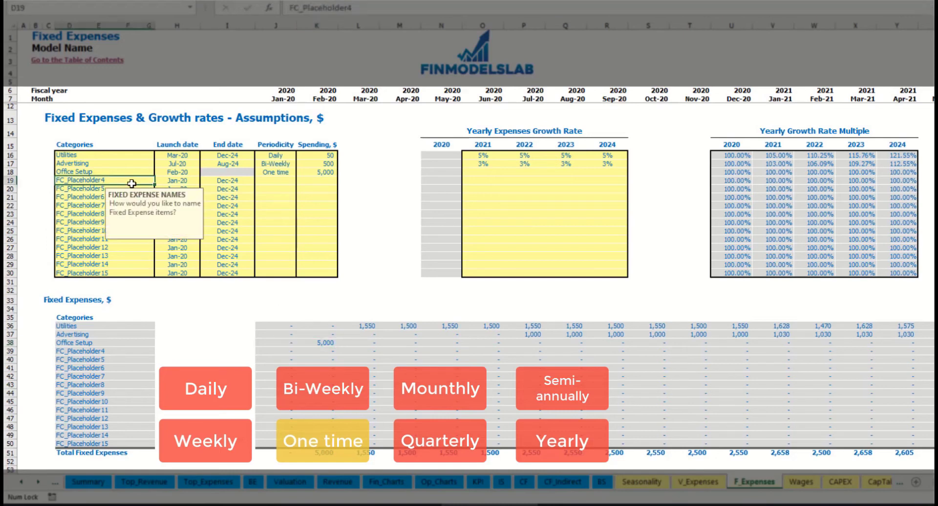
text(Insurance)
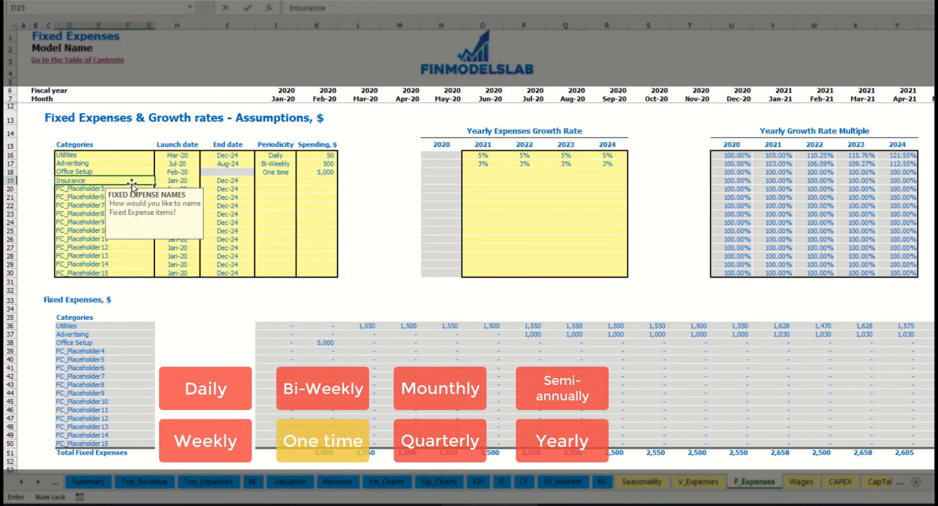
key(Return)
click(178, 181)
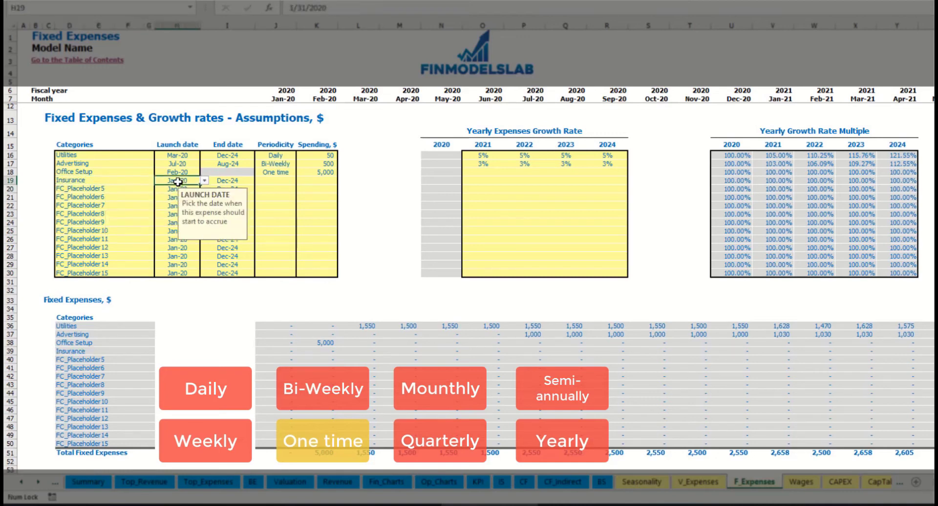
click(240, 179)
Set the Insurance periodicity to Monthly and its spending to 1,000
click(283, 182)
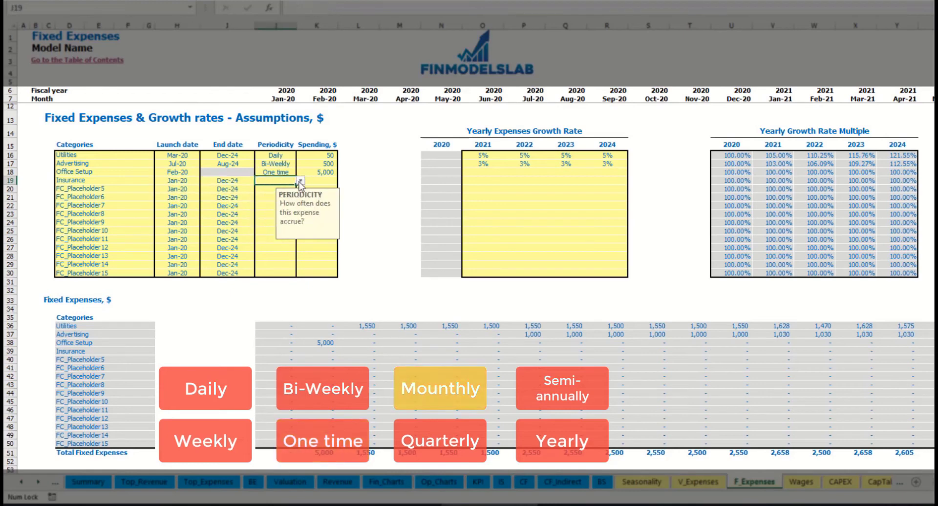
click(300, 180)
click(274, 221)
click(322, 181)
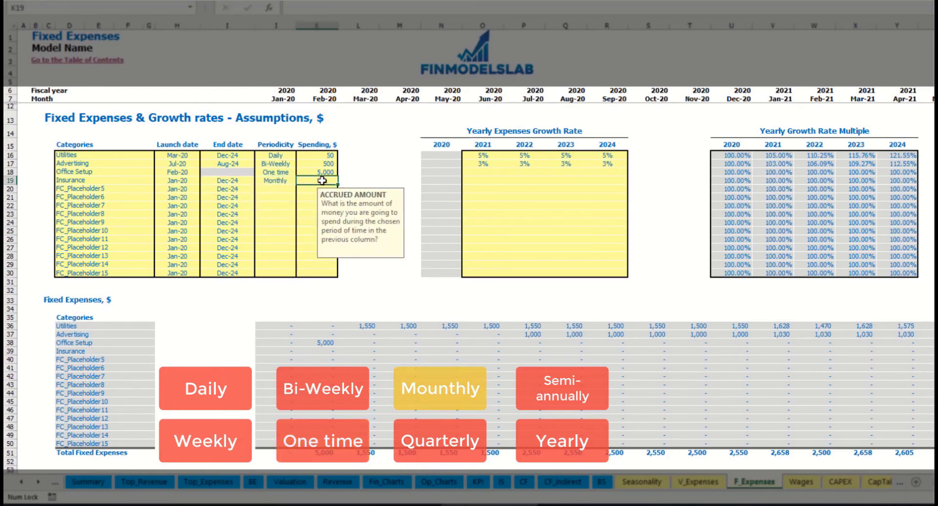
text(1,000)
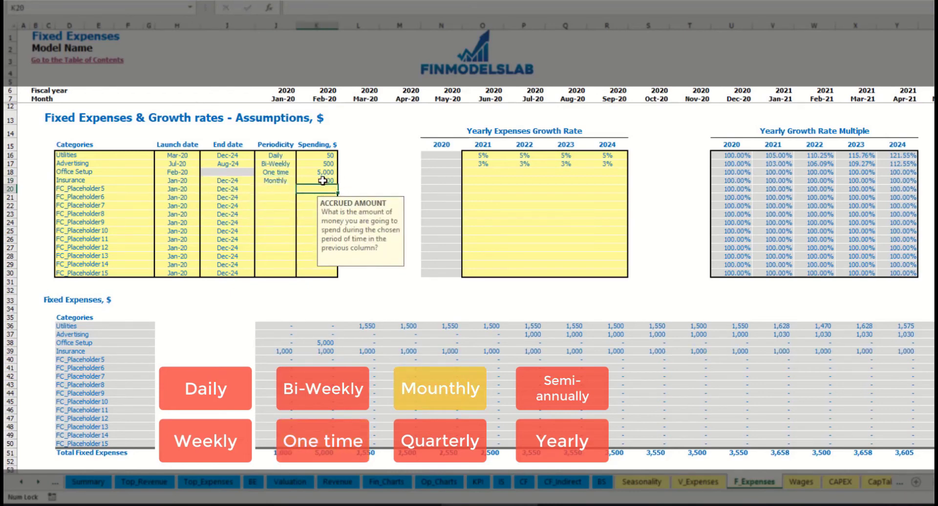
Enter the Insurance yearly expenses growth rates: 5% for 2021, 3% for 2022, 2% for 2023 and 1% for 2024
click(484, 183)
text(5)
key(ctrl+Return)
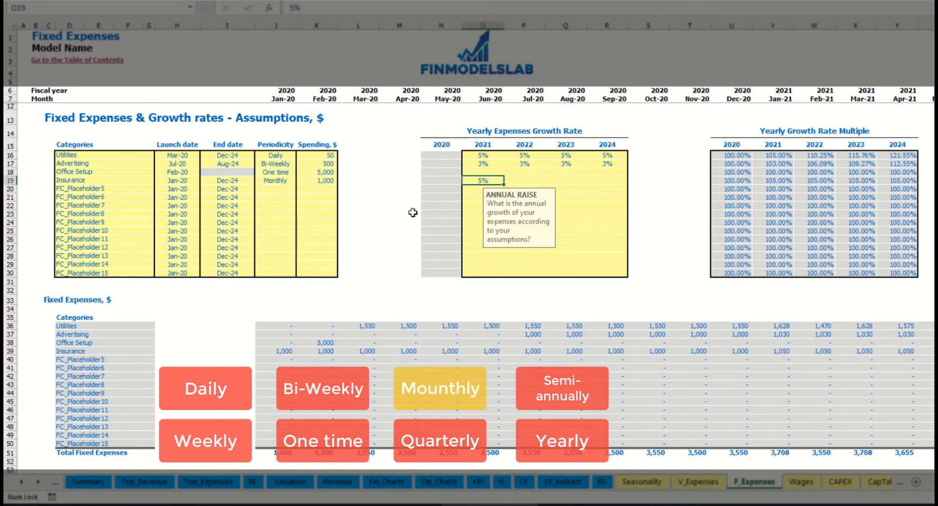
key(Tab)
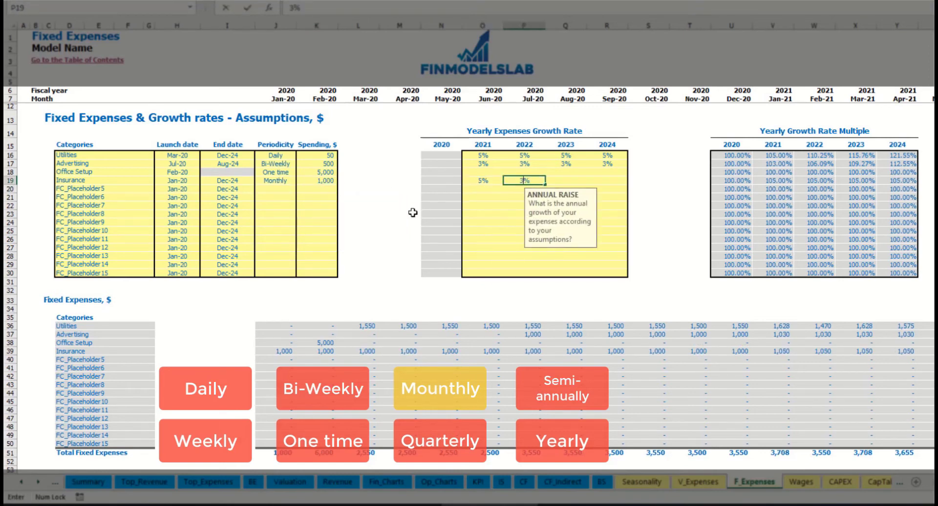
text(3)
key(Tab)
text(2)
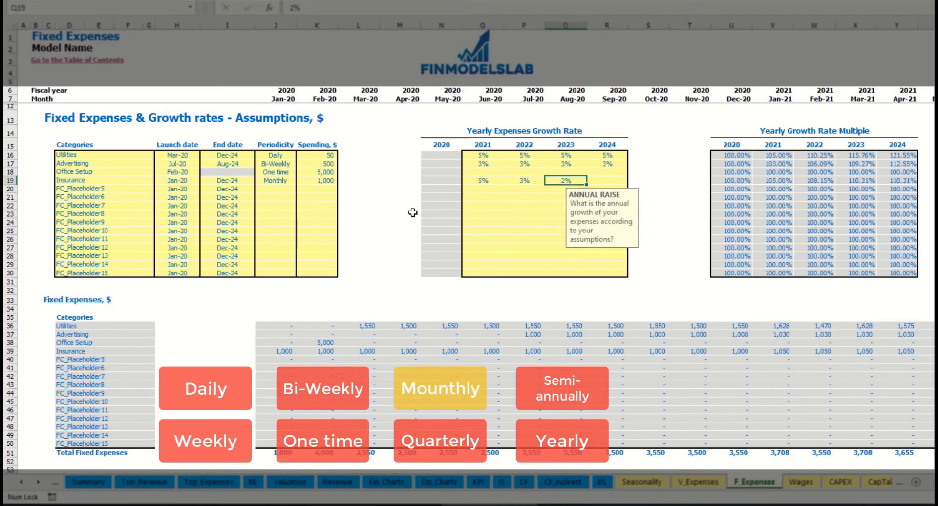
key(Tab)
text(1)
key(Return)
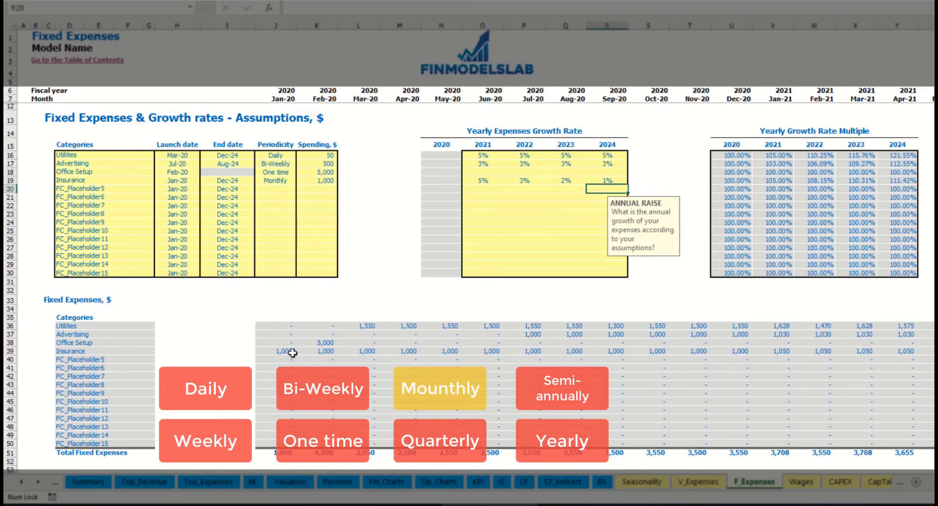
Examine the monthly Insurance expense through 2020 and how the growth rate affects it from January 2021 onward
drag(284, 352, 758, 352)
click(759, 352)
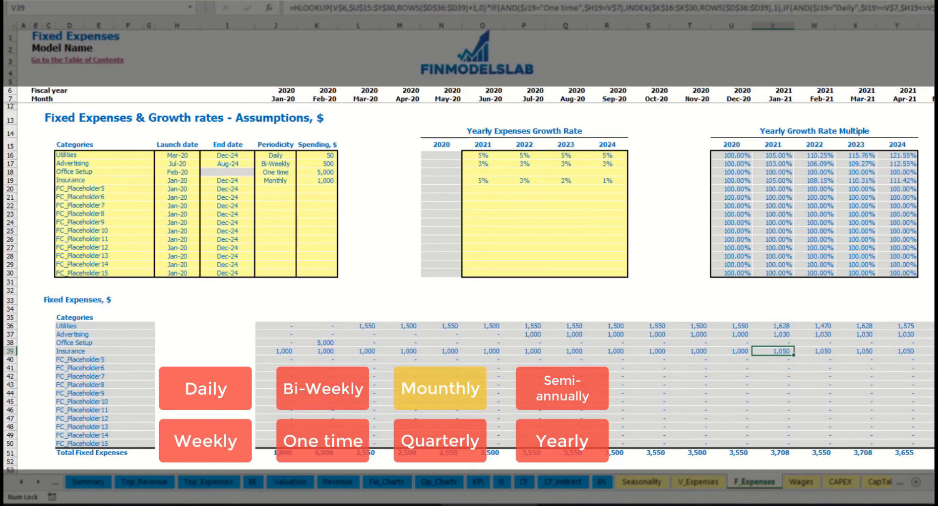
scroll(476, 240, right, 5)
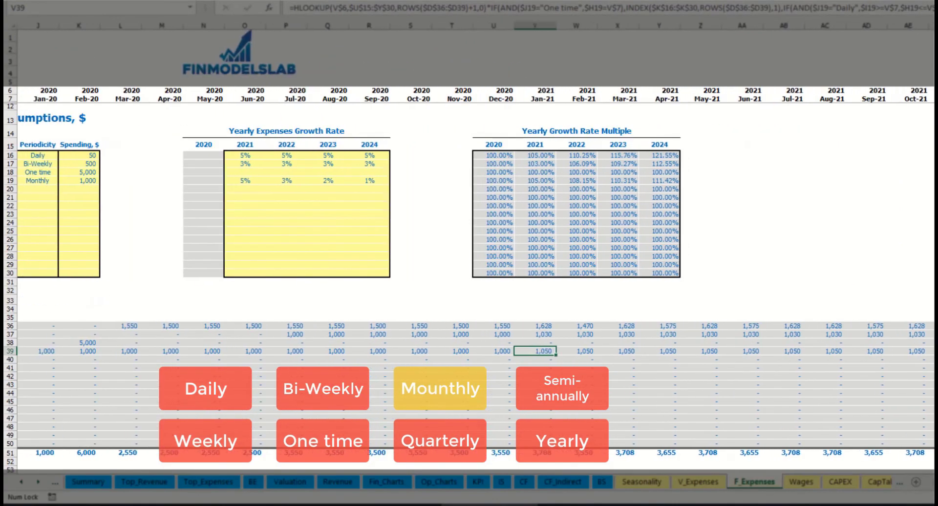
click(936, 25)
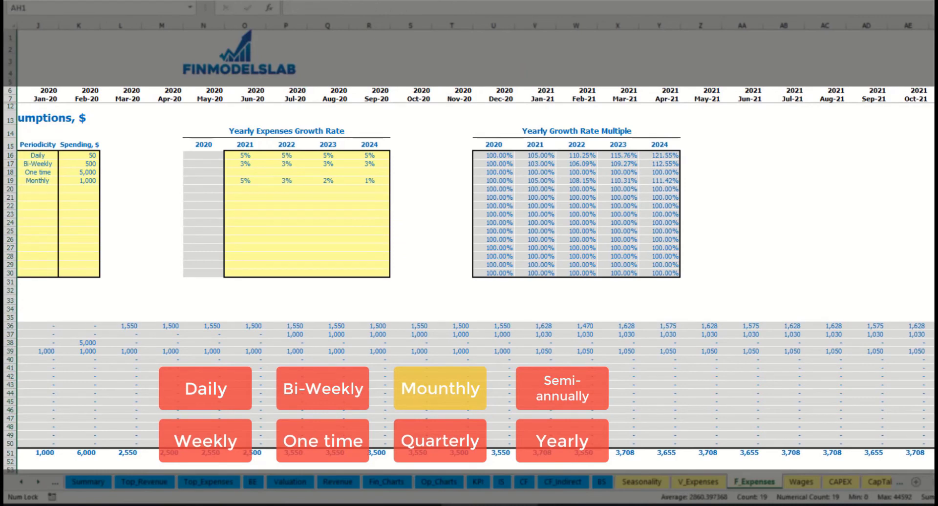
click(937, 351)
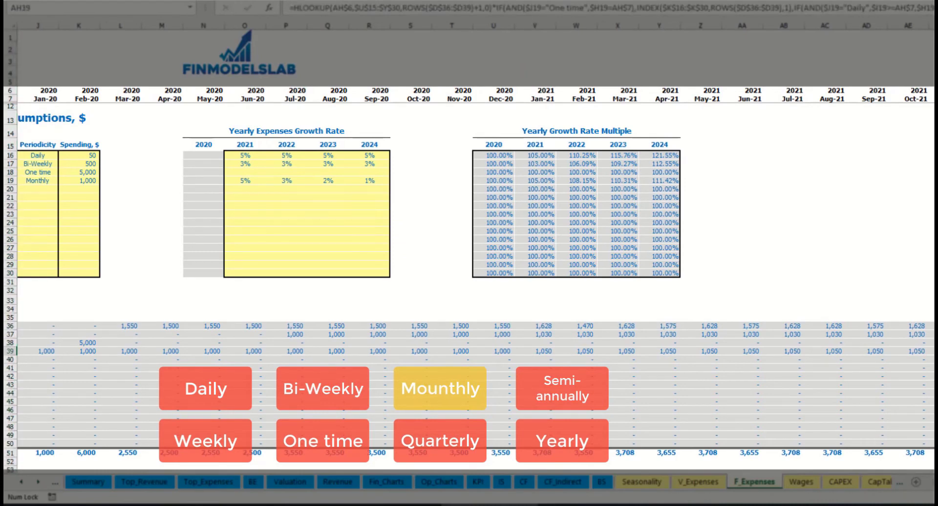
scroll(475, 240, left, 5)
Change the Insurance periodicity to Quarterly and check in which months the expense accrues
click(291, 180)
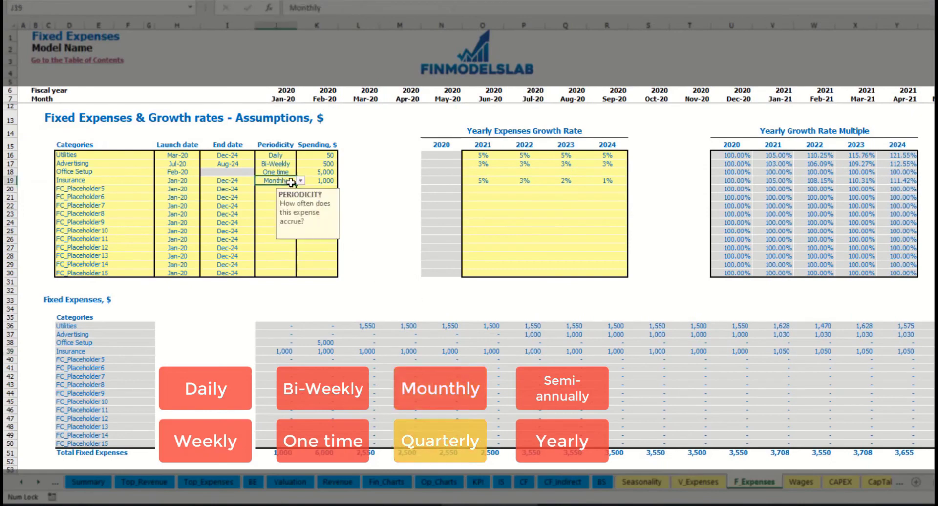
click(300, 180)
click(283, 232)
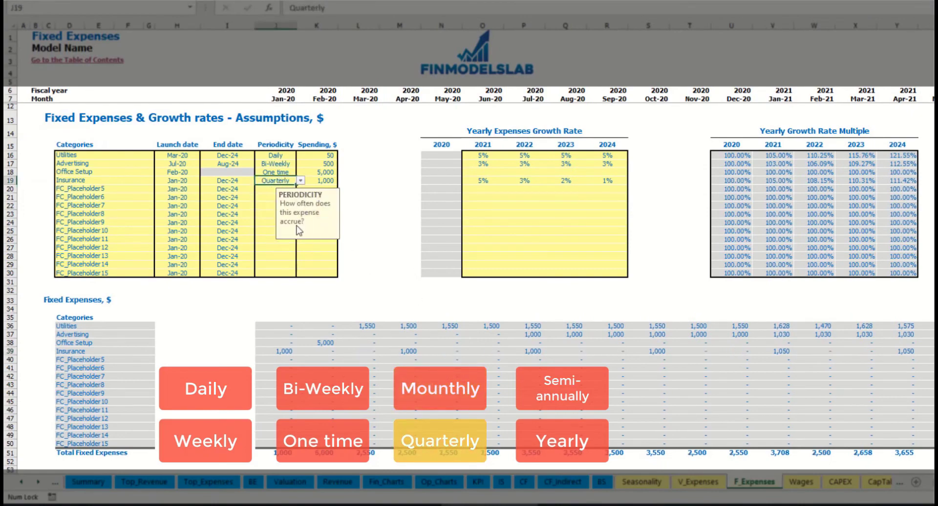
click(274, 352)
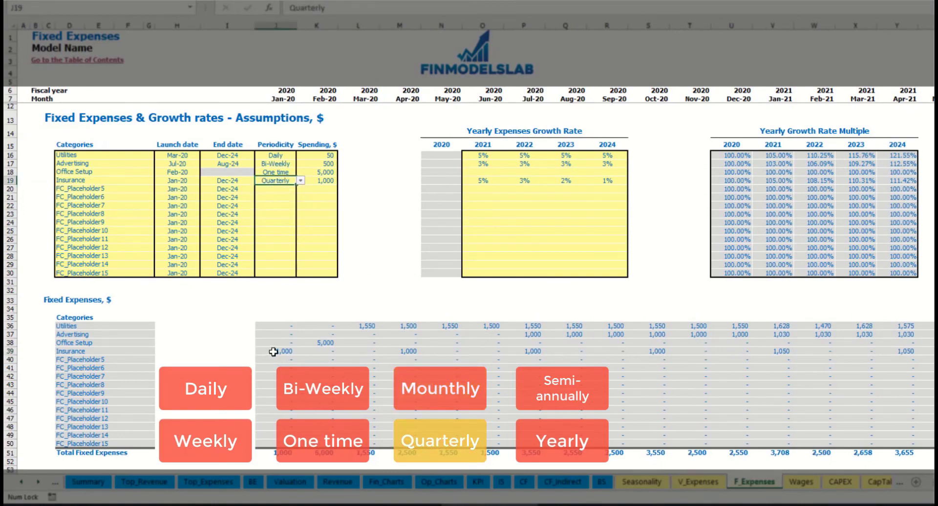
click(406, 351)
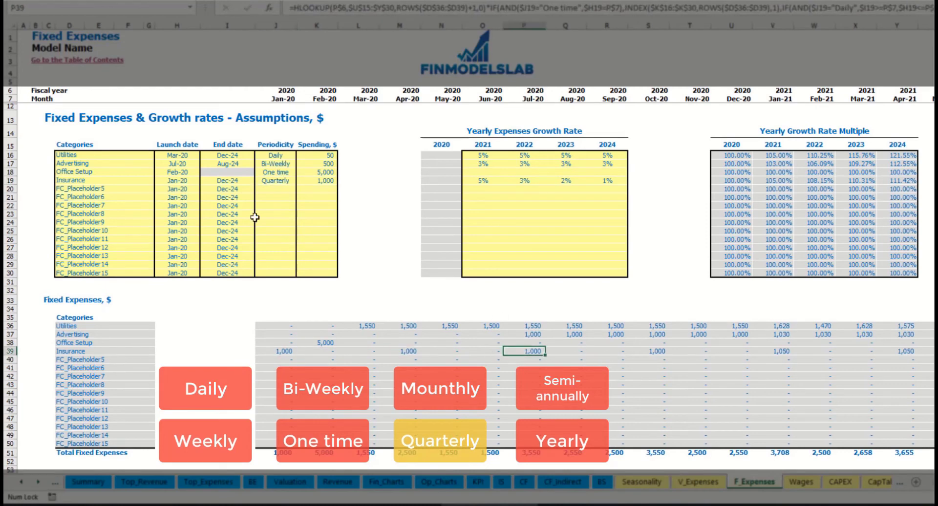
Set the Insurance launch date to Feb-20 and check how its accrual months shift in the monthly table
click(188, 180)
click(204, 180)
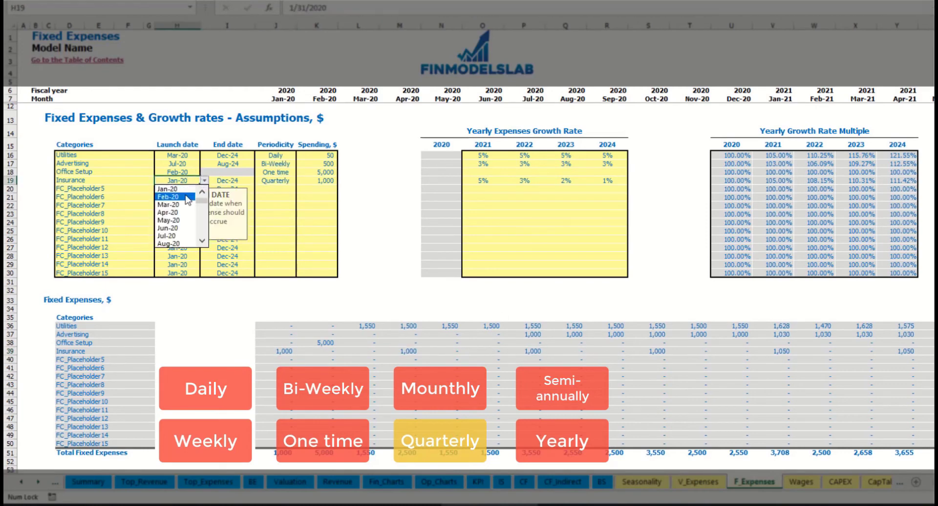
click(189, 197)
click(329, 349)
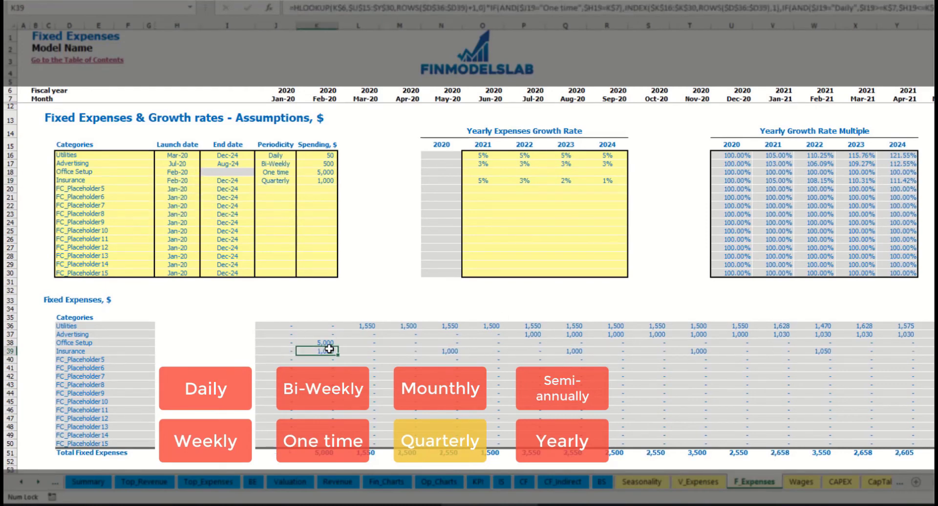
click(448, 352)
click(566, 351)
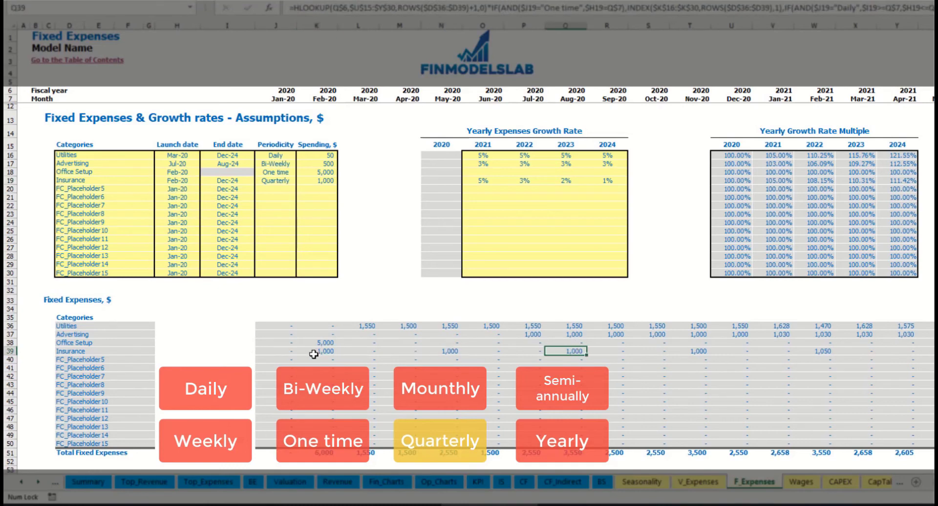
click(314, 352)
click(448, 351)
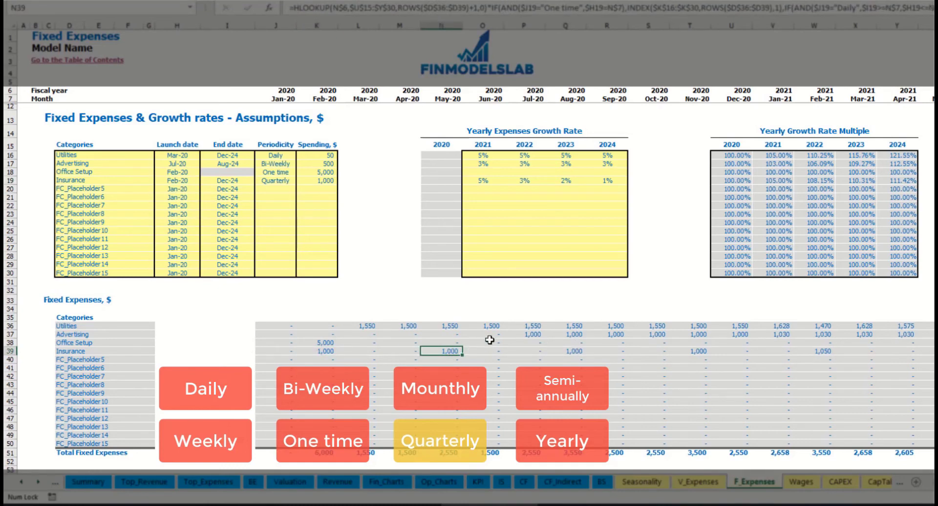
Change the Insurance periodicity to Semi-Annually and check in which months the expense accrues through February 2021
click(289, 180)
click(301, 180)
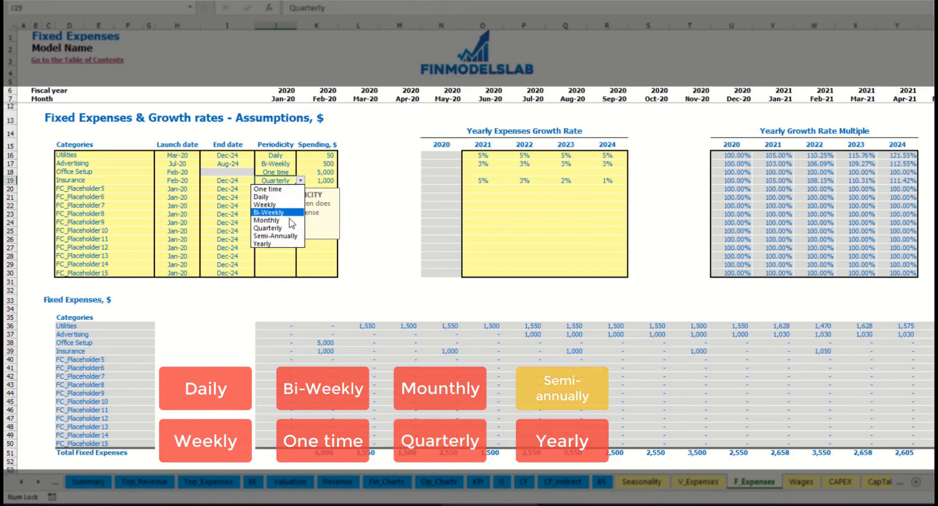
click(288, 236)
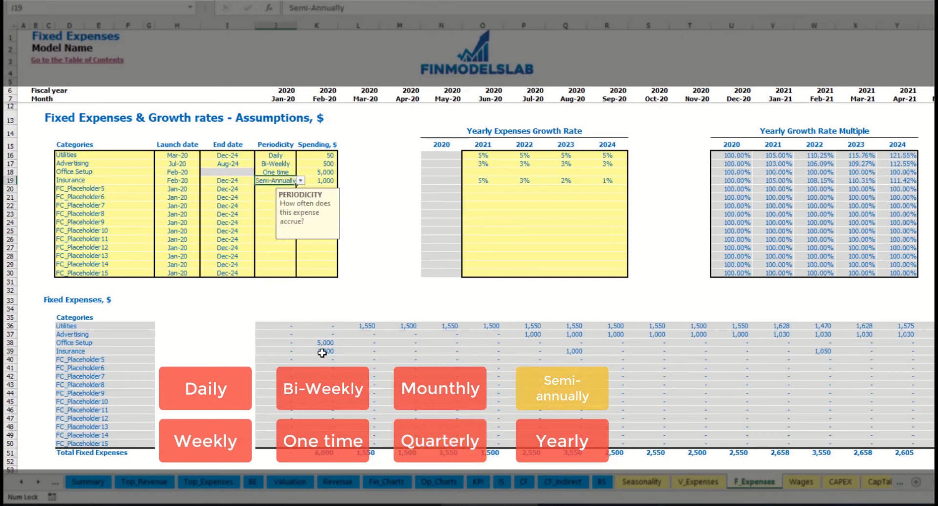
drag(322, 353, 781, 352)
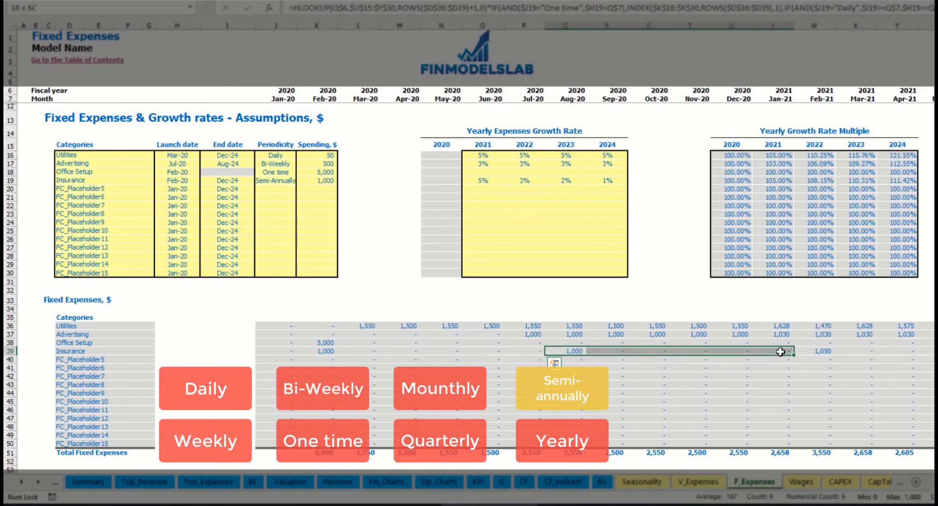
click(815, 360)
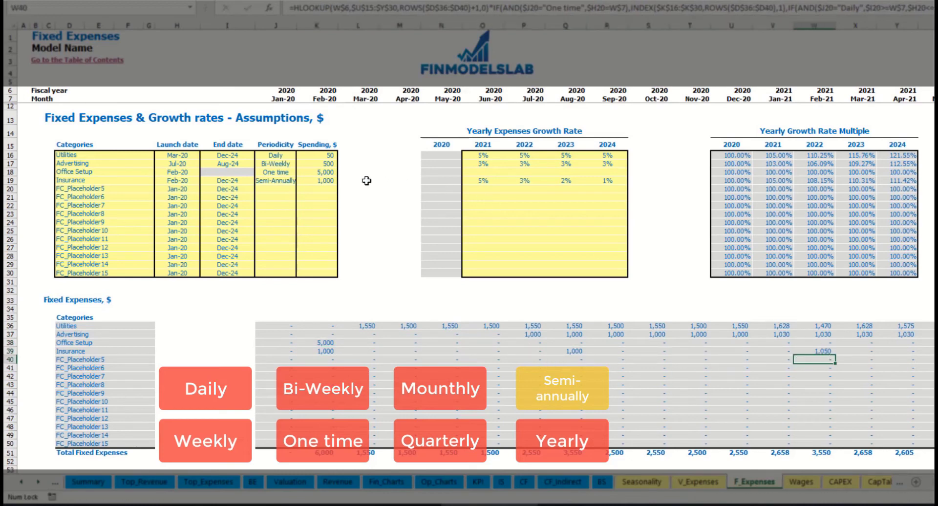
Change the Insurance periodicity to Yearly and check in which months the expense accrues through early 2021
click(285, 180)
click(301, 180)
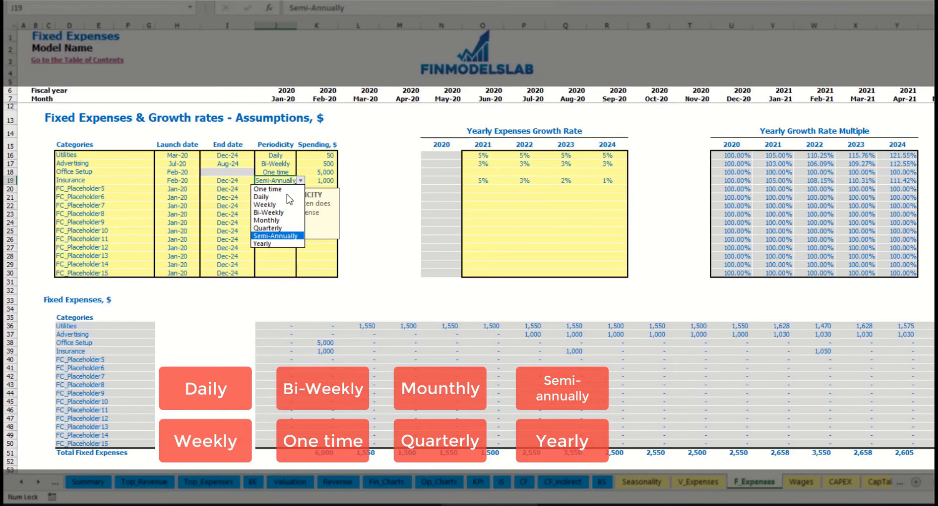
click(264, 244)
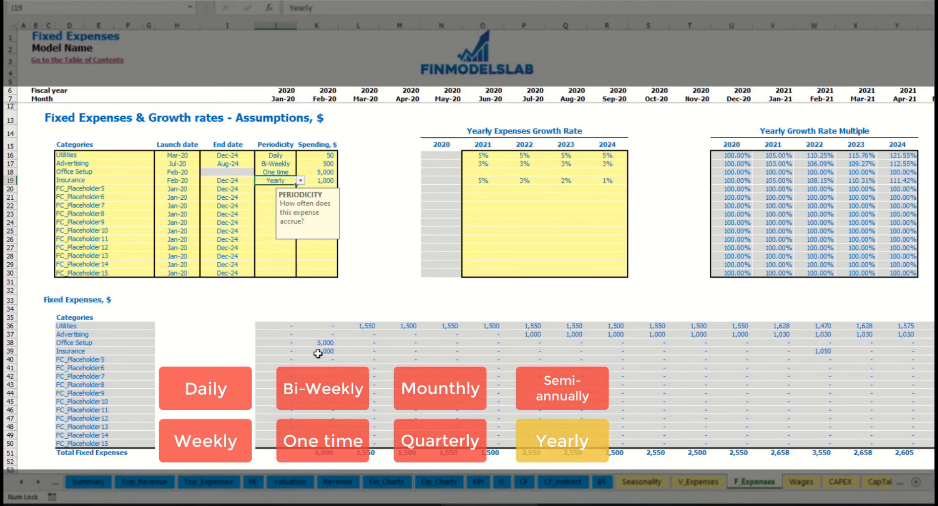
drag(320, 352, 931, 353)
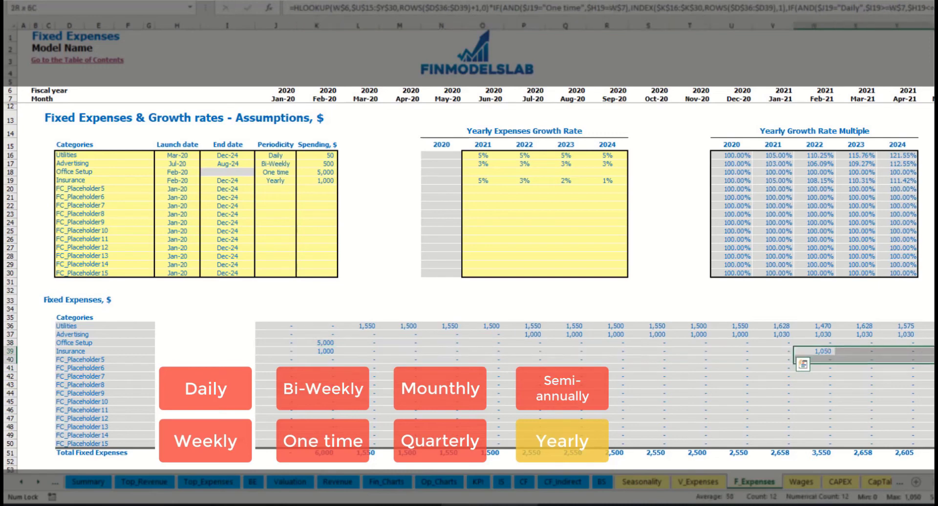
Review the Insurance launch and end dates and the monthly Fixed Expenses table below the assumptions
click(185, 181)
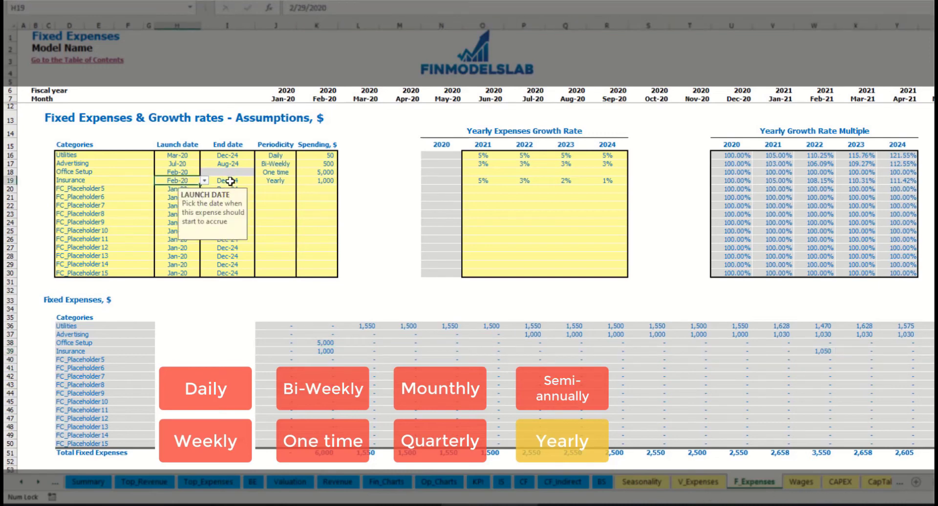
click(230, 181)
click(642, 274)
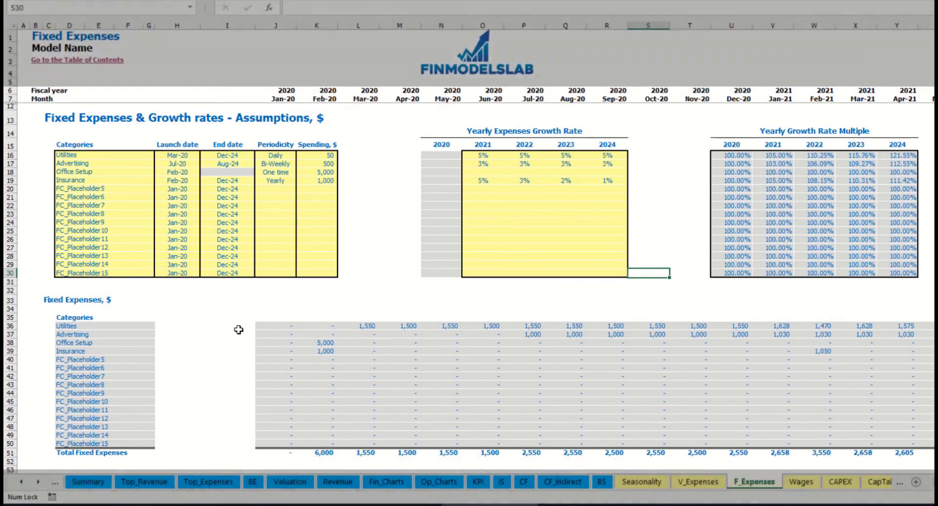
drag(274, 327, 274, 336)
drag(541, 390, 839, 446)
Expand Total Fixed Expenses in the Income Statement and examine the monthly amounts of its individual categories
click(501, 482)
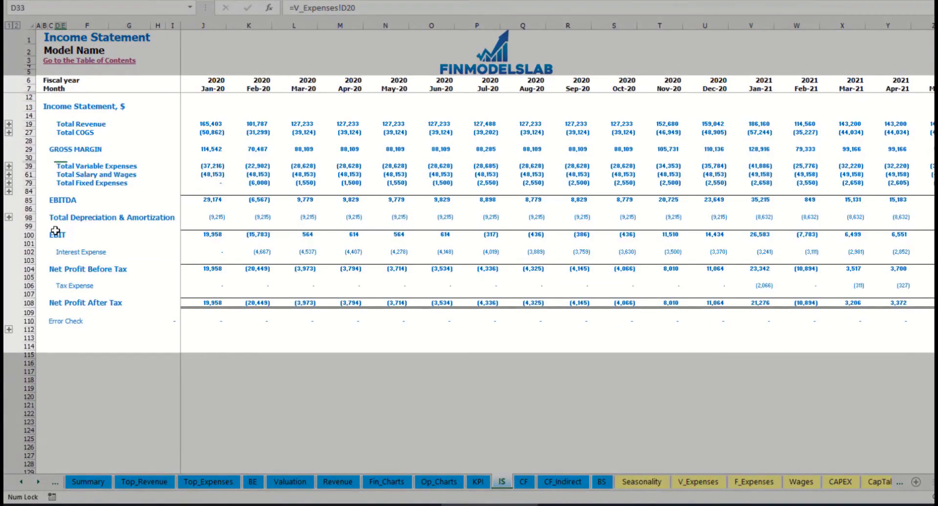
click(59, 183)
click(8, 183)
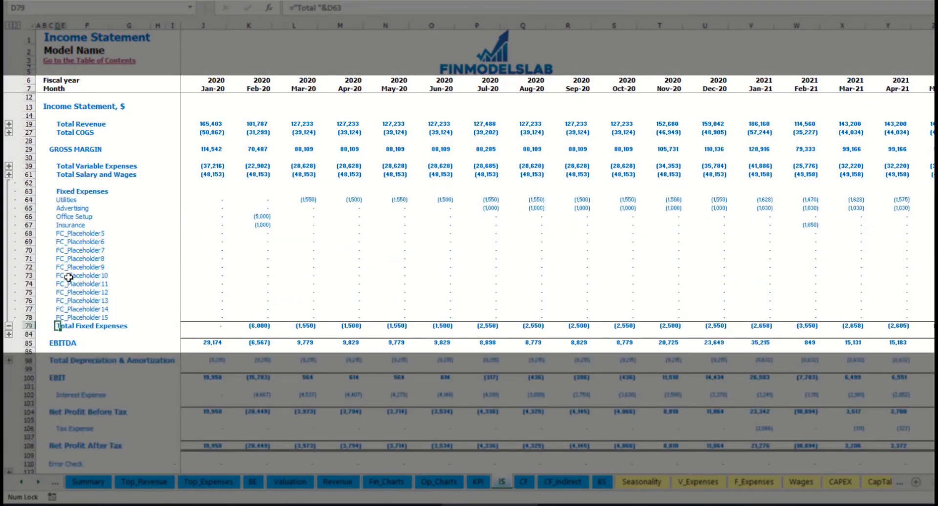
drag(28, 200, 66, 318)
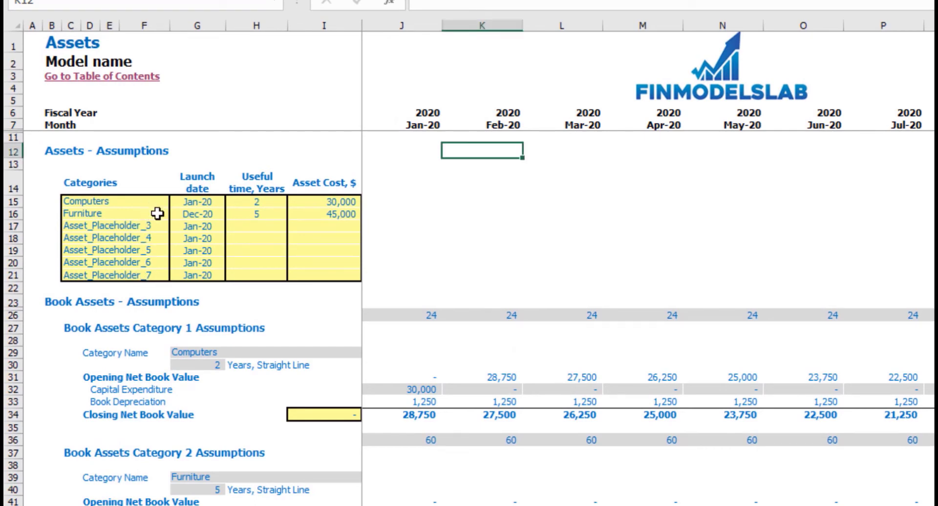
In the Assets assumptions, rename the Computers category as Office expenses and set its launch date to Mar-20
click(141, 201)
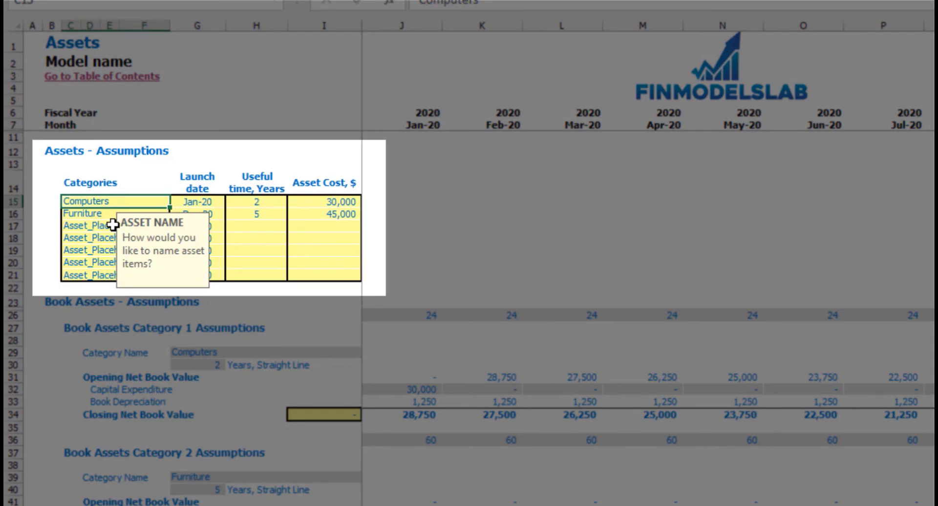
text(Office expenses)
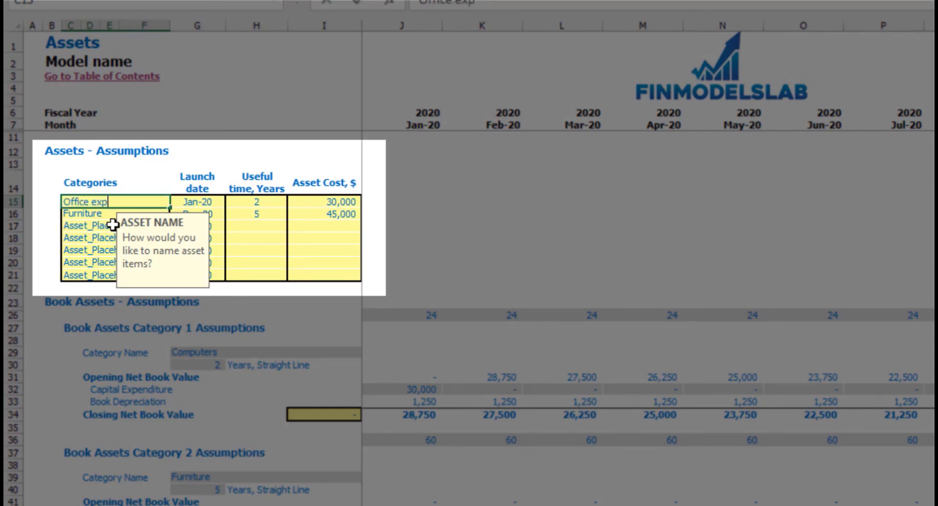
click(193, 201)
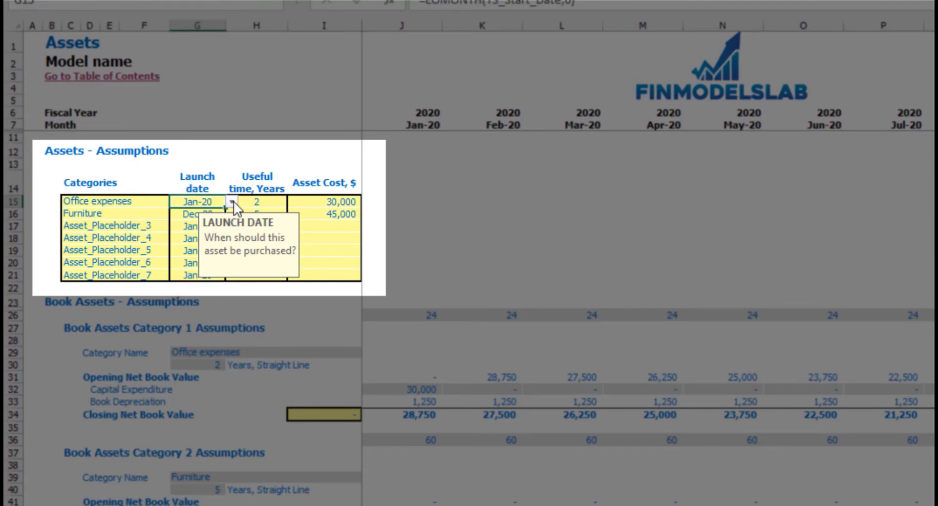
click(234, 202)
click(204, 239)
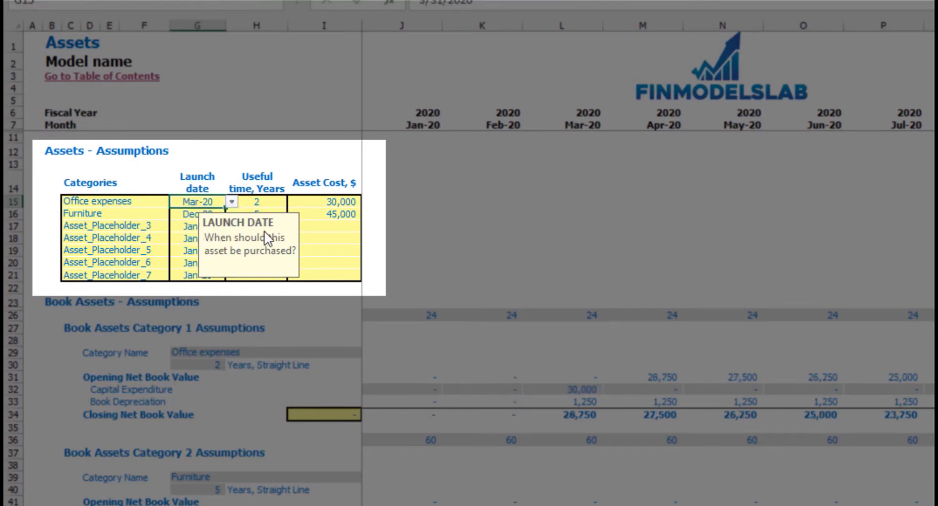
Set the Office expenses asset's useful time to 1 year and its cost to 50000
click(273, 201)
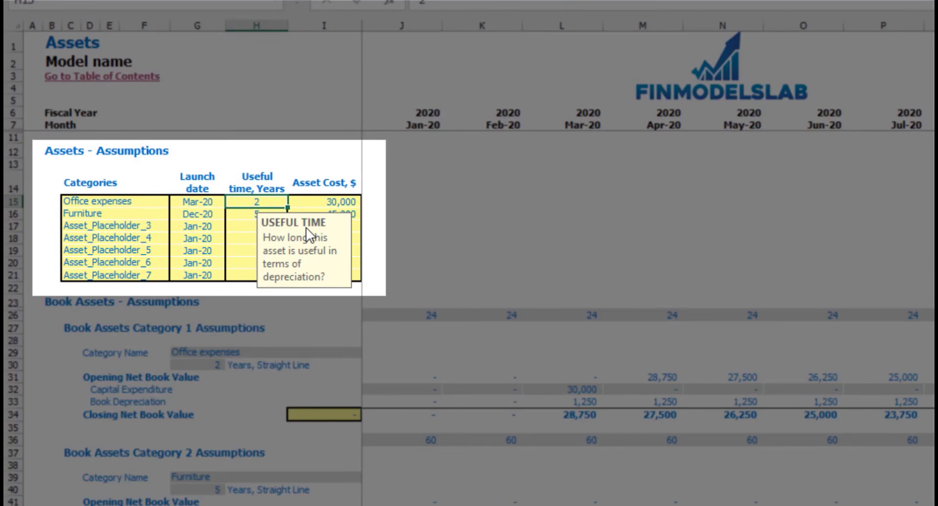
text(1)
key(Return)
click(350, 203)
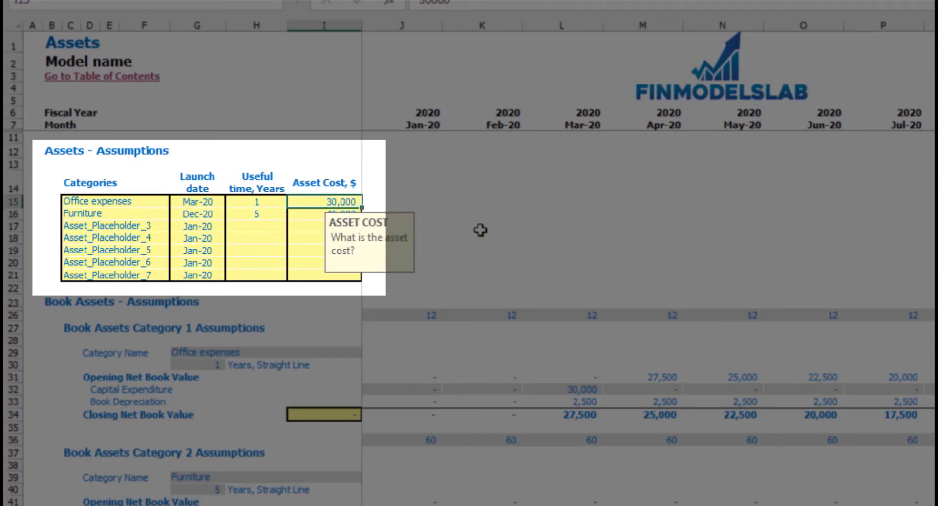
text(50000)
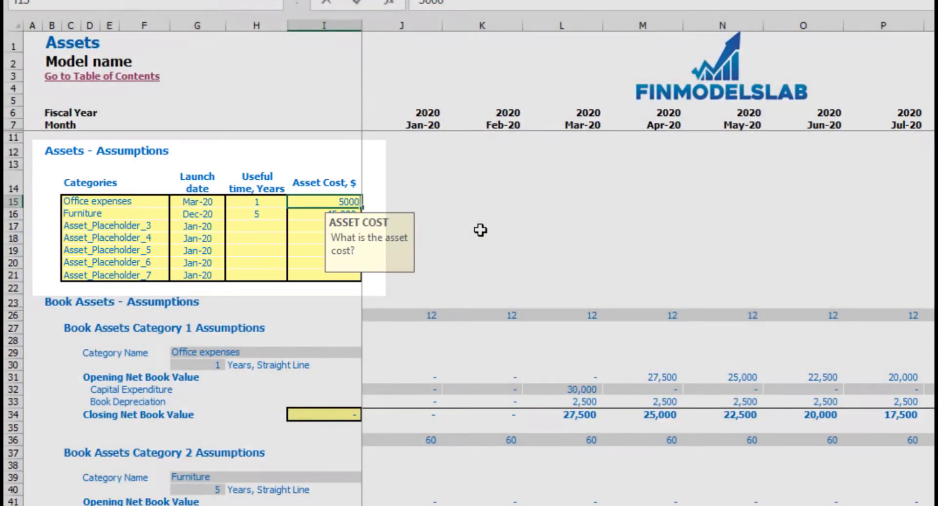
key(Return)
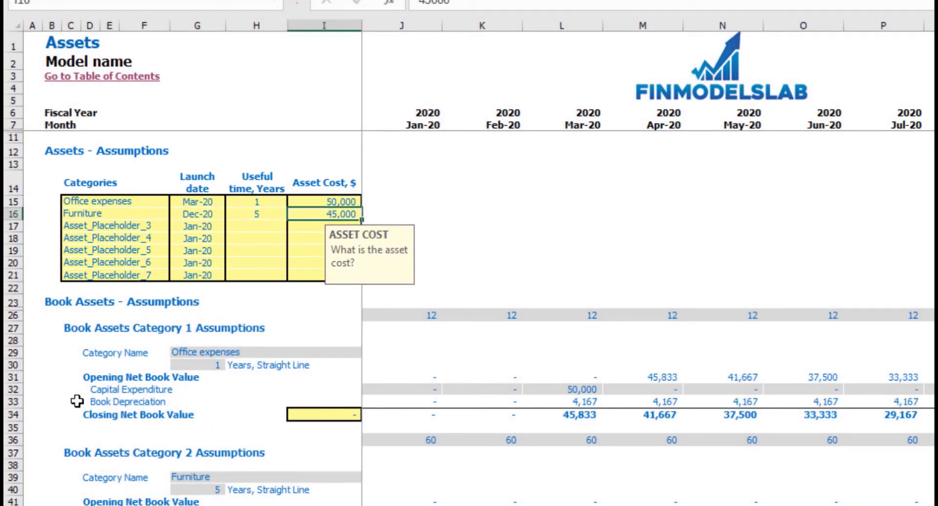
Examine the capital expenditure and the monthly book depreciation of Office expenses from Mar-20 onward
click(11, 390)
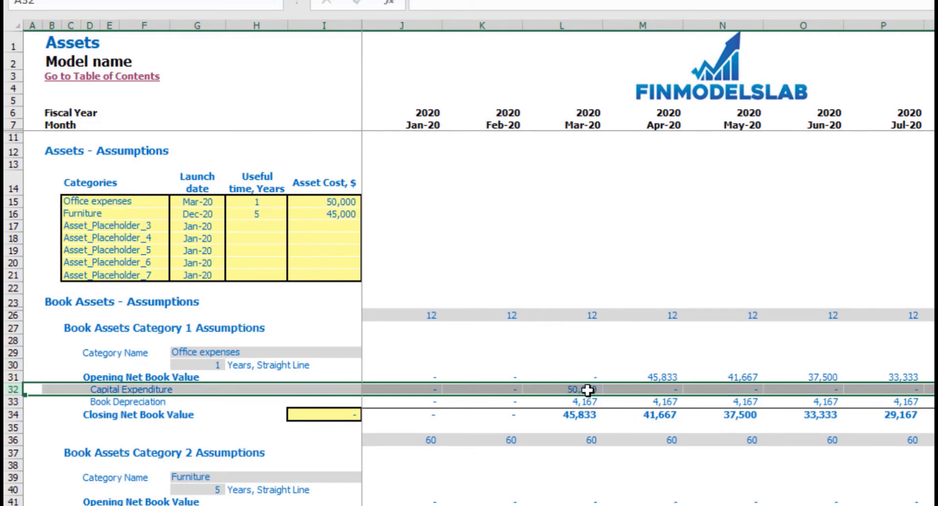
click(588, 391)
click(595, 403)
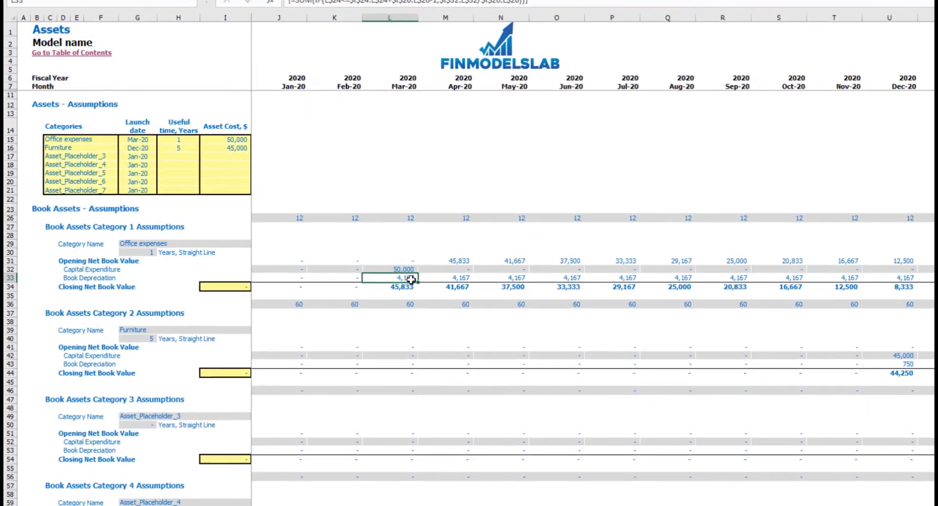
drag(411, 280, 931, 278)
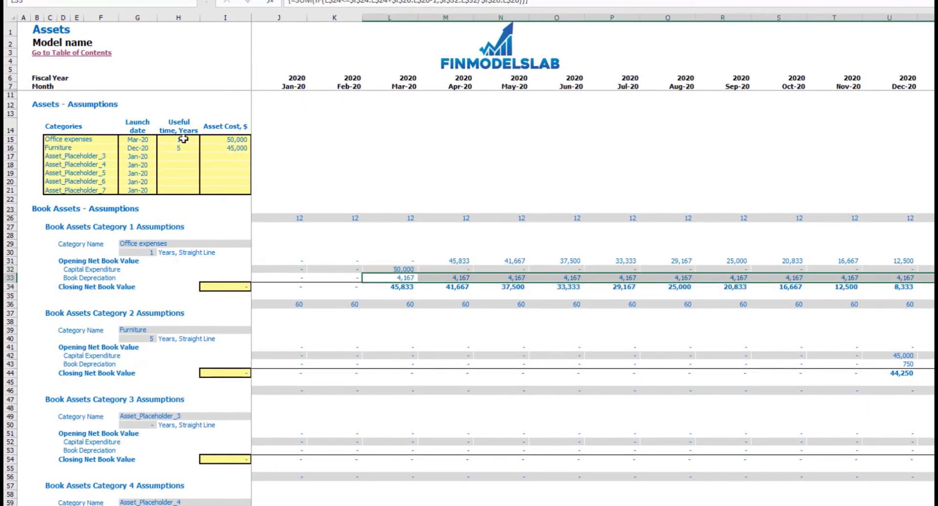
Set the Office expenses useful time to 2 years and check its closing net book value in Feb-22
click(184, 139)
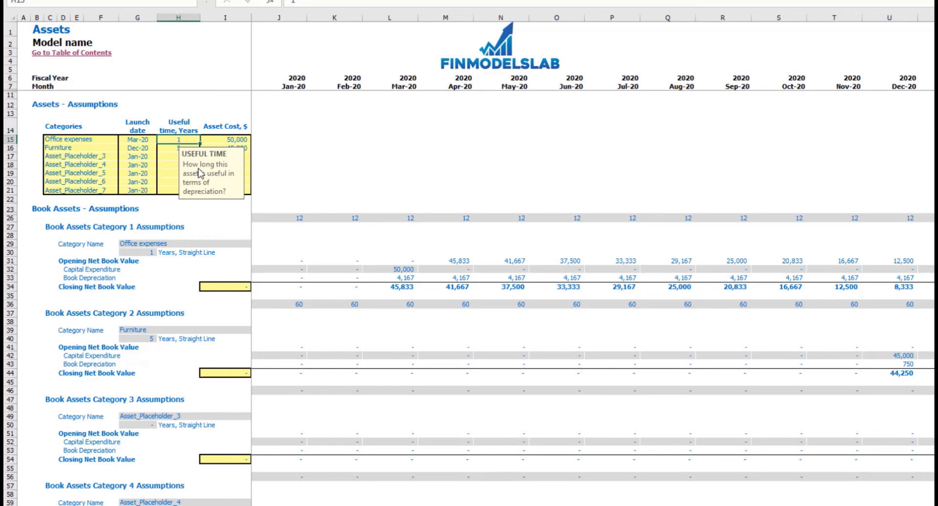
text(2)
key(Return)
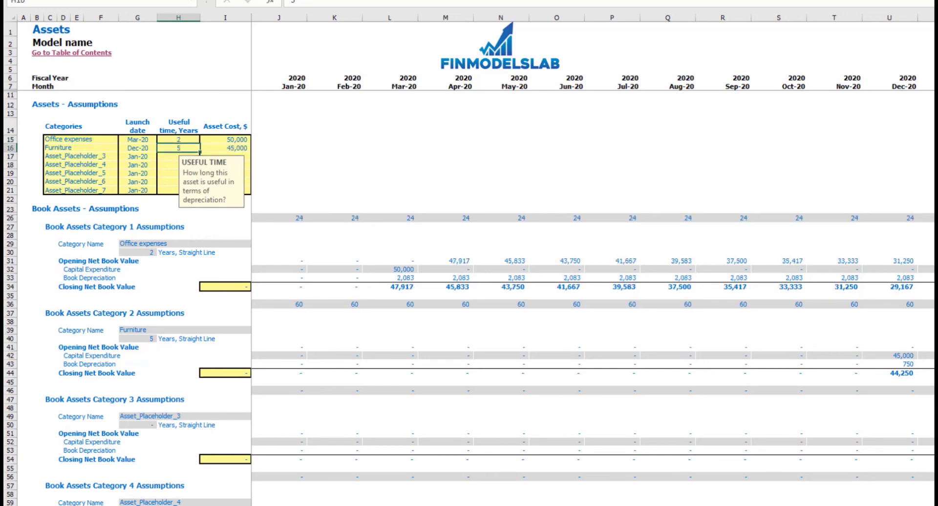
scroll(783, 312, right, 8)
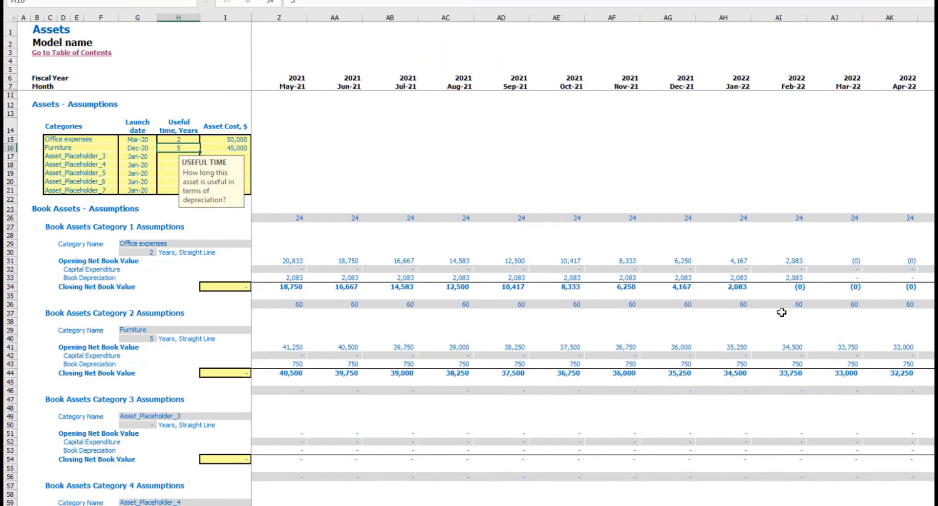
click(790, 288)
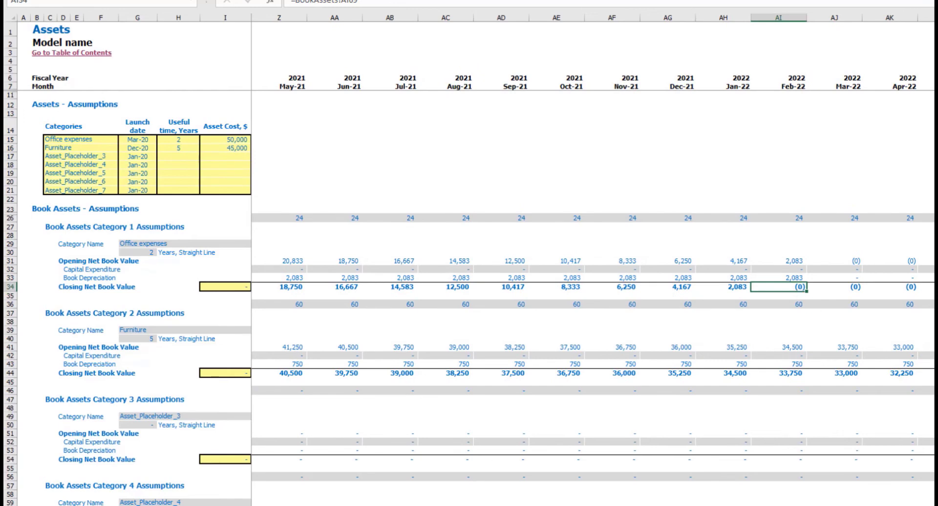
scroll(591, 293, left, 8)
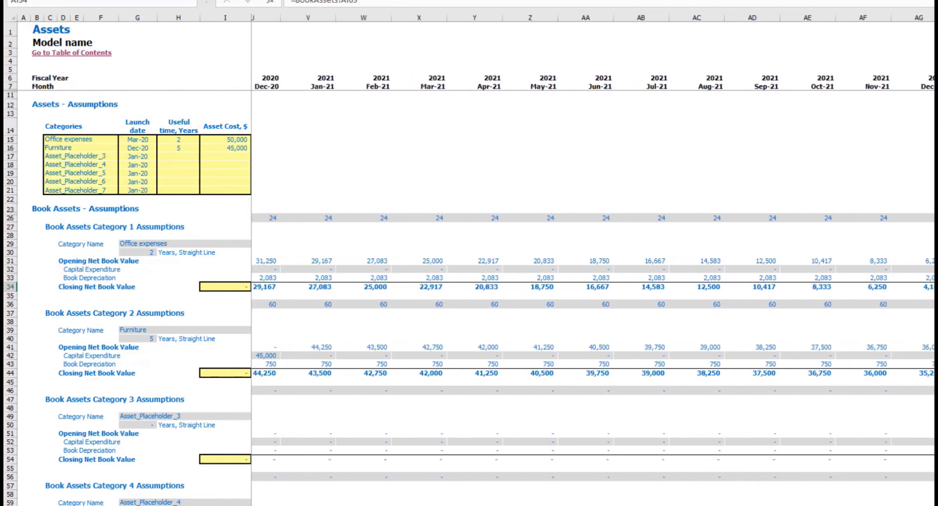
scroll(592, 293, left, 1)
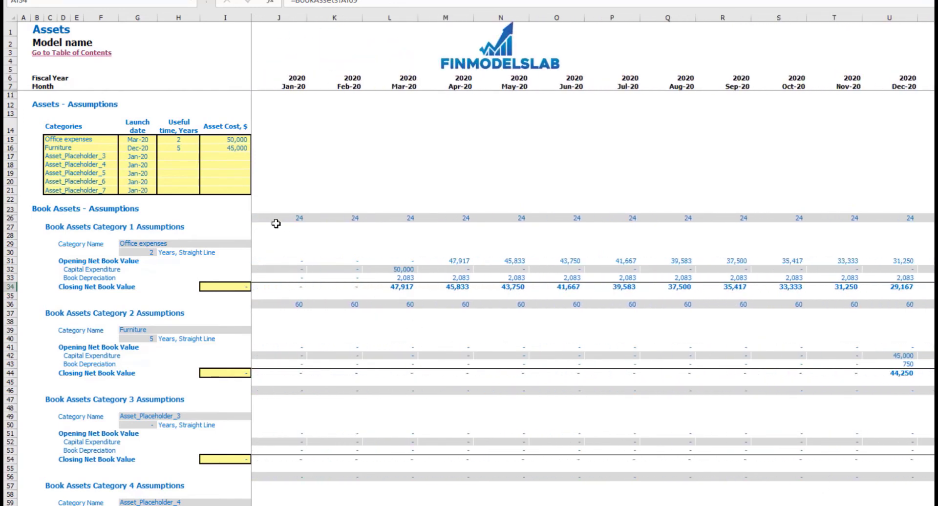
Review the closing net book value of Office expenses from Mar-20 and the remaining asset categories, starting with Furniture
drag(409, 288, 934, 288)
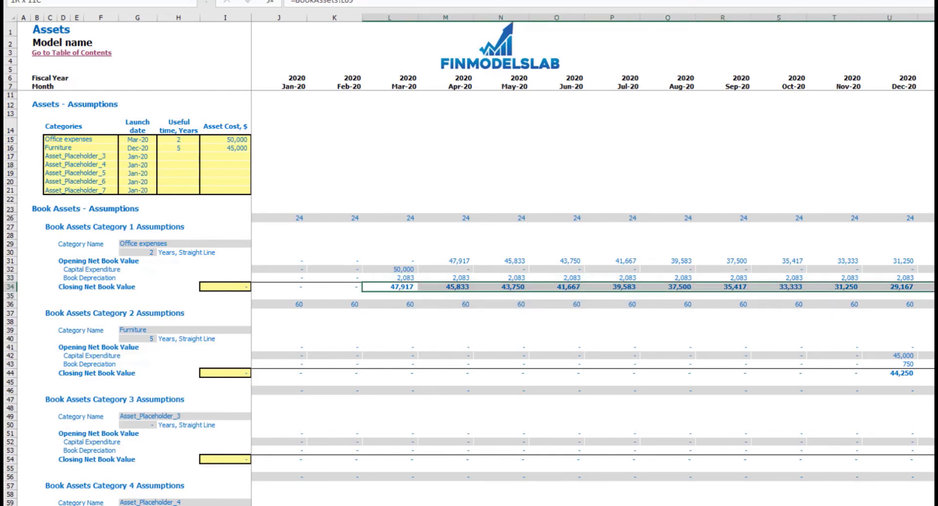
drag(73, 148, 83, 191)
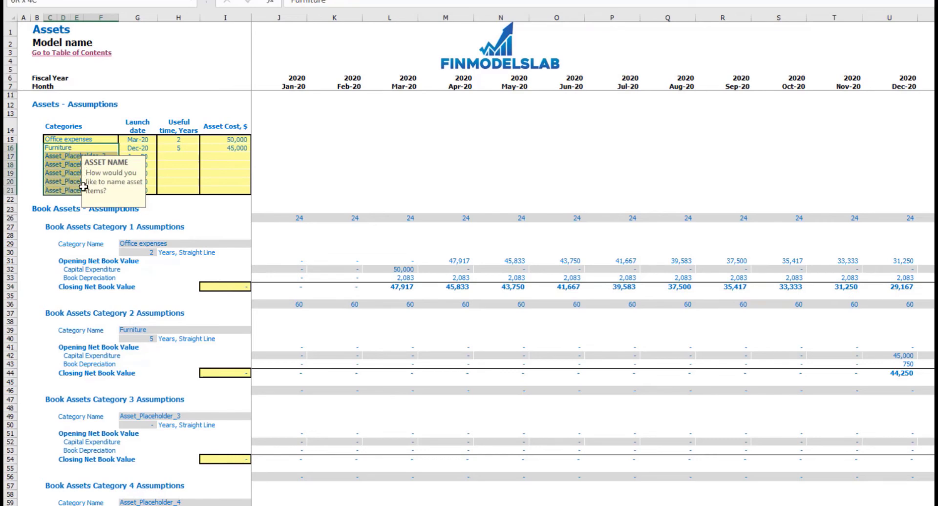
click(323, 151)
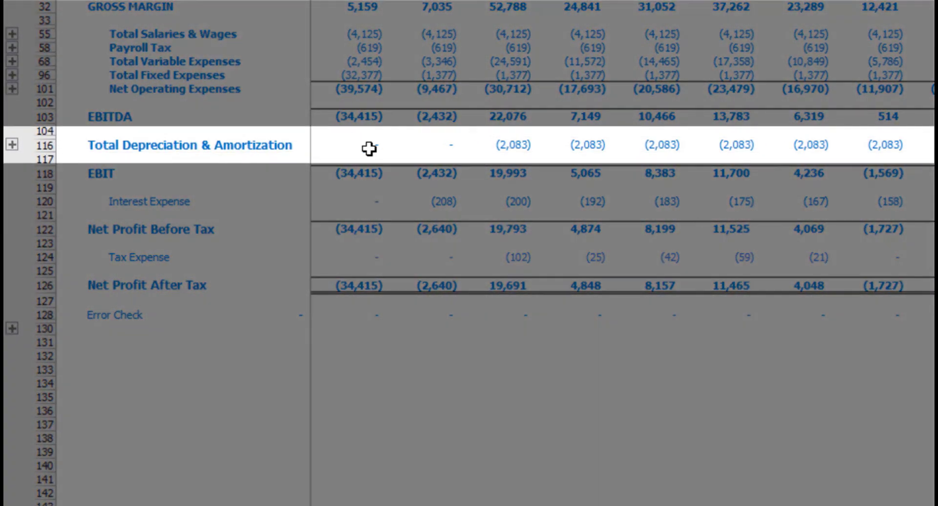
Trace the asset through the financial statements: depreciation in the Income Statement, capital expenditure in Cash Flow, and fixed assets in the Balance Sheet
drag(370, 149, 887, 141)
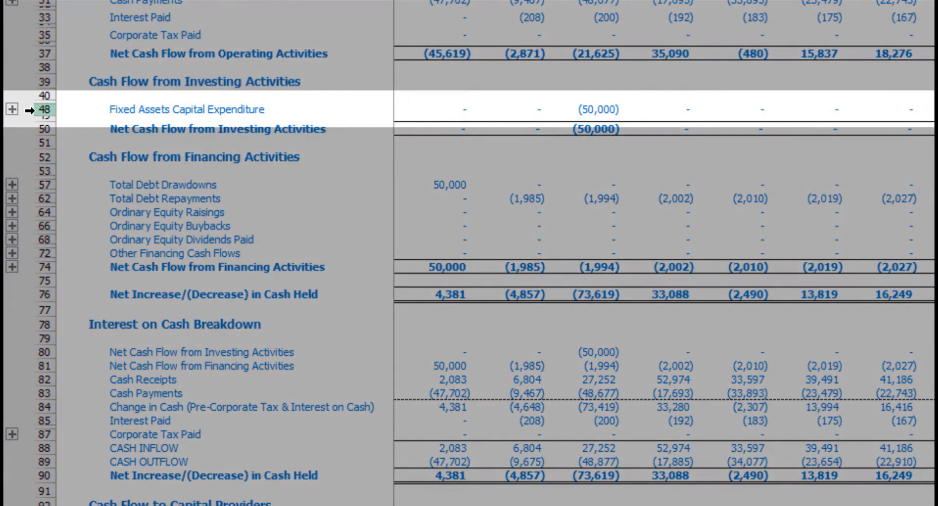
click(29, 110)
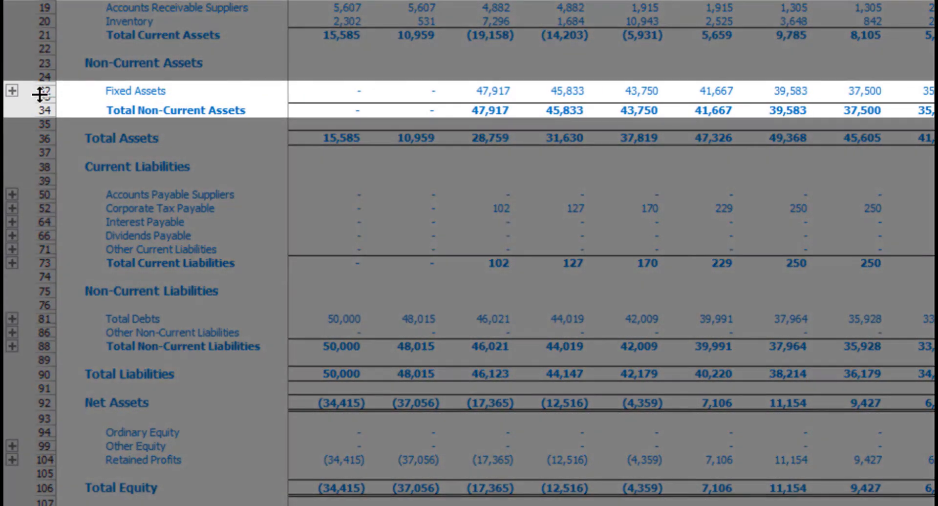
click(38, 92)
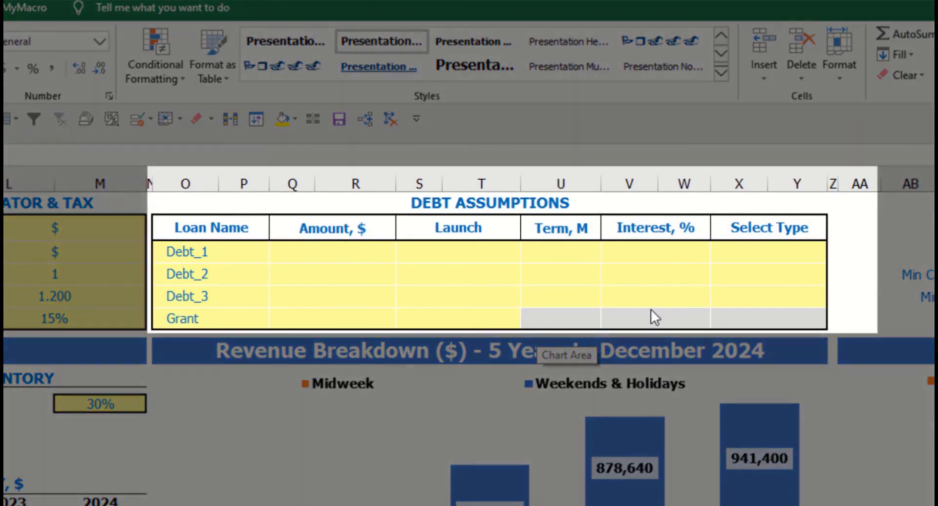
In the Debt Assumptions table, set the repayment type of Debt_1 to Annuity
click(543, 205)
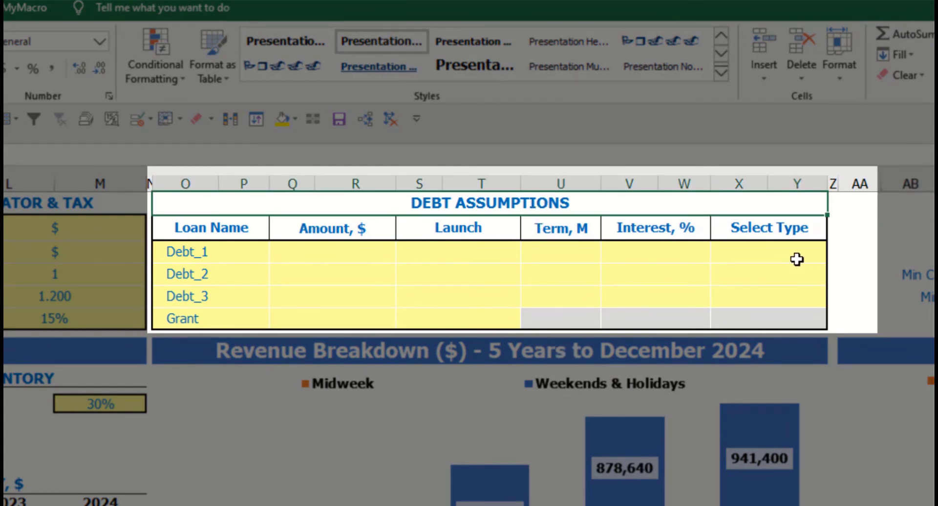
click(822, 249)
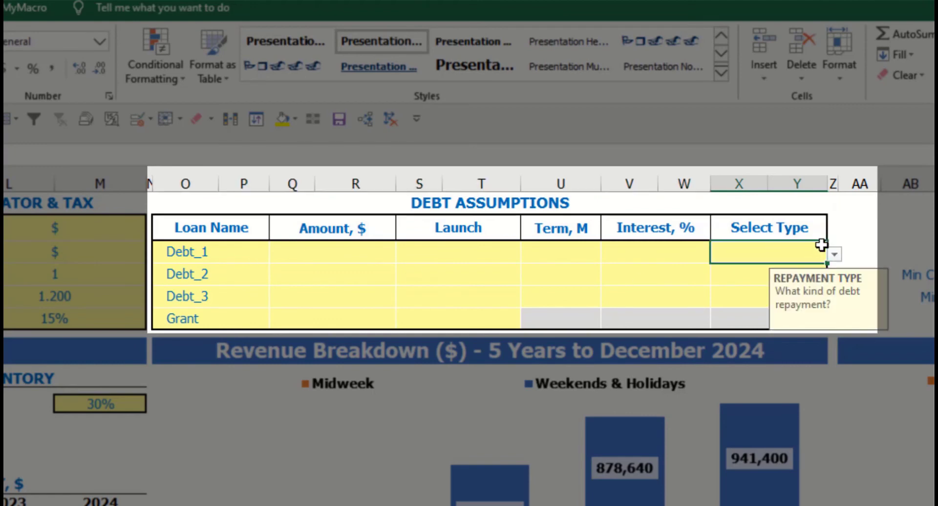
click(836, 254)
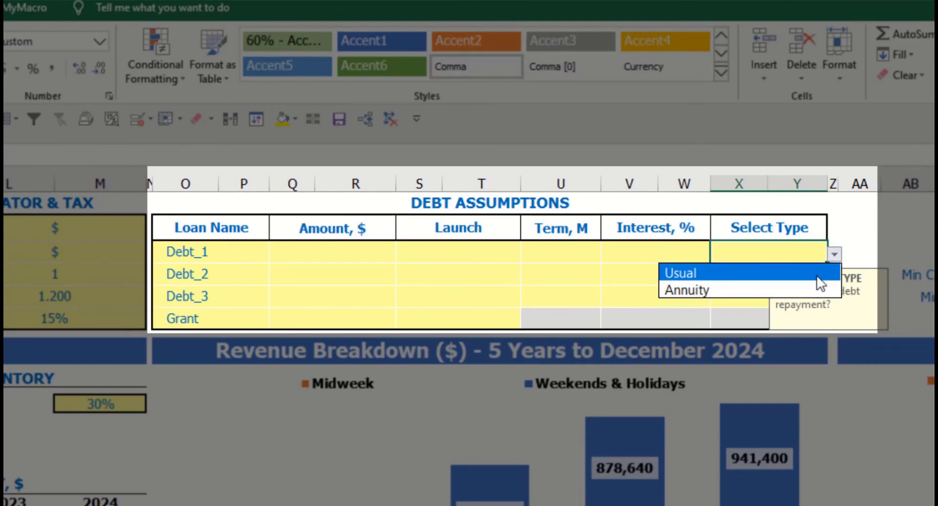
click(814, 292)
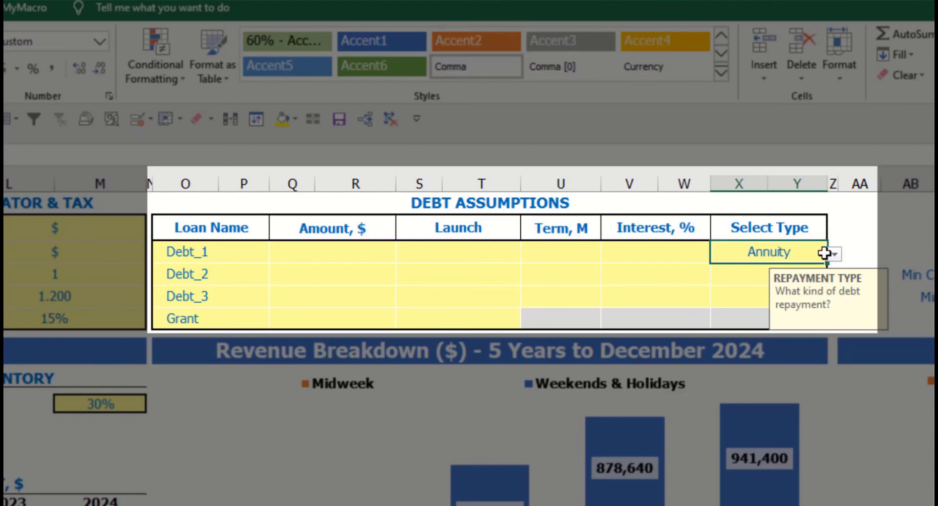
Set the repayment type of Debt_1 to Usual and its amount to 1,000,000
click(835, 254)
click(801, 274)
click(372, 252)
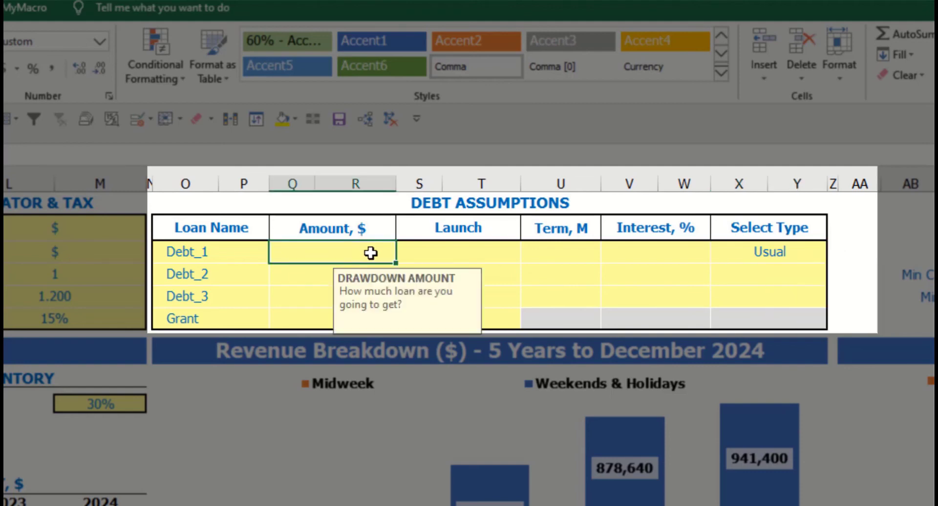
text(100000)
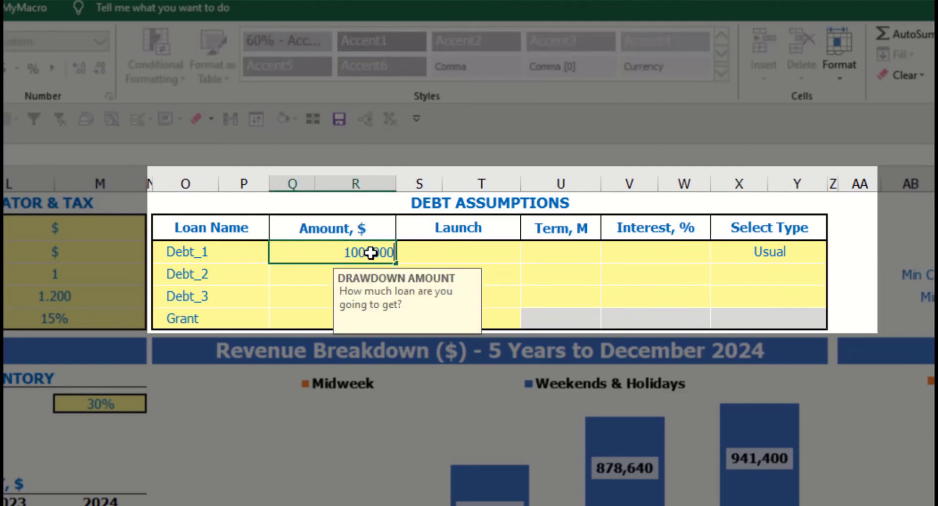
key(Return)
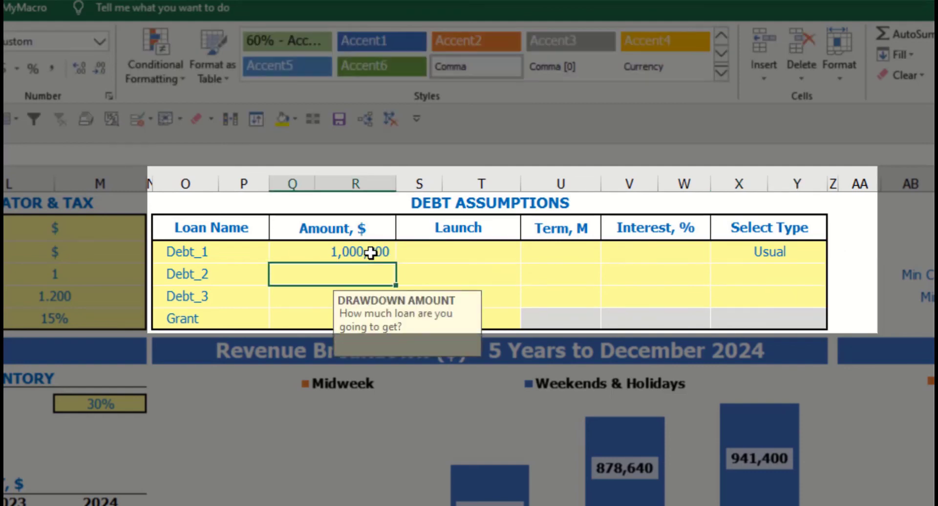
Complete the Debt_1 terms with a Feb-20 launch, a term of 60 months and 5% interest
click(511, 250)
click(529, 257)
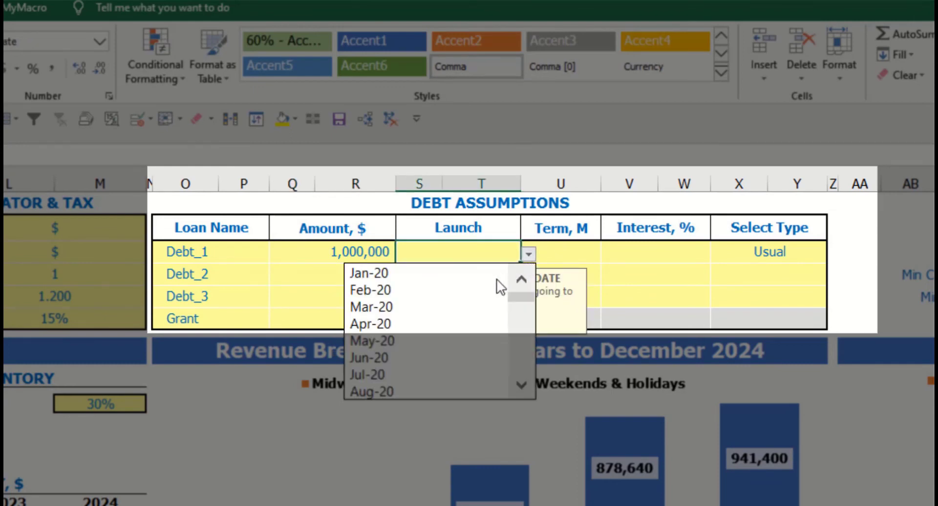
click(487, 289)
click(562, 246)
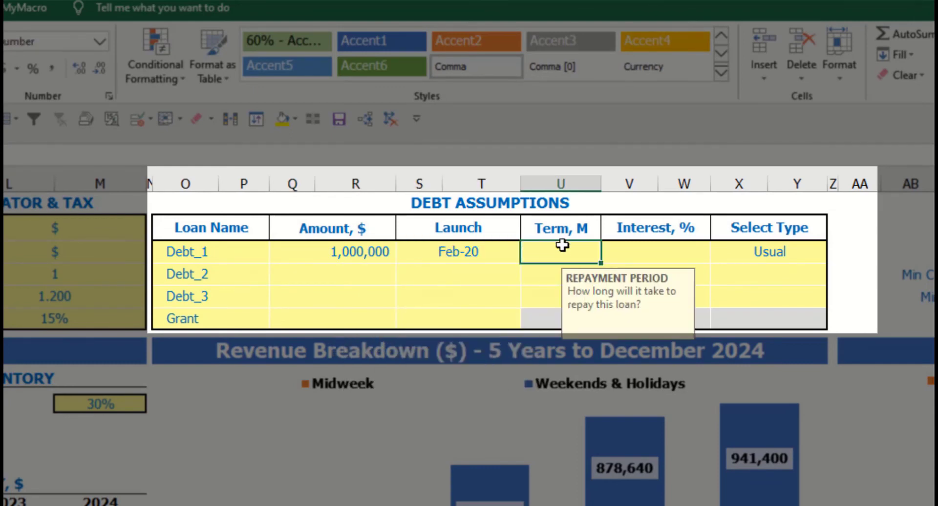
text(60)
key(Return)
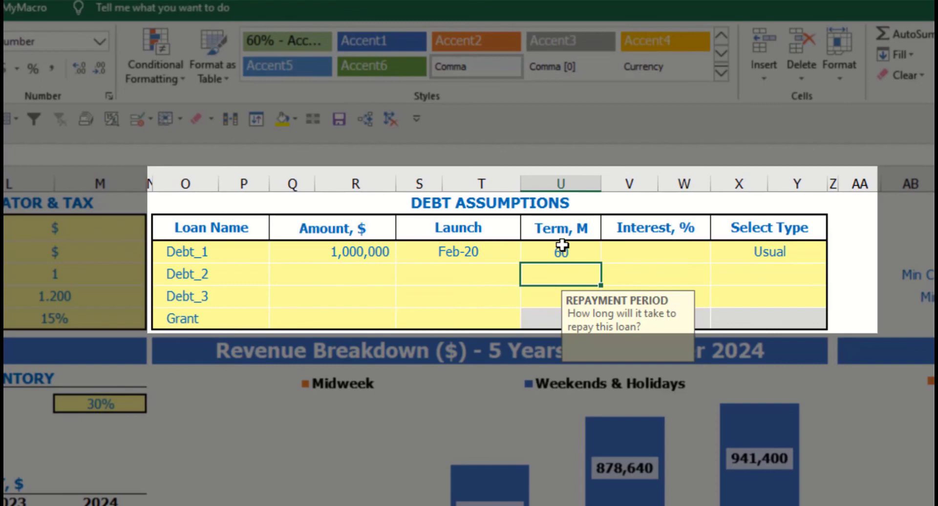
click(617, 251)
text(5)
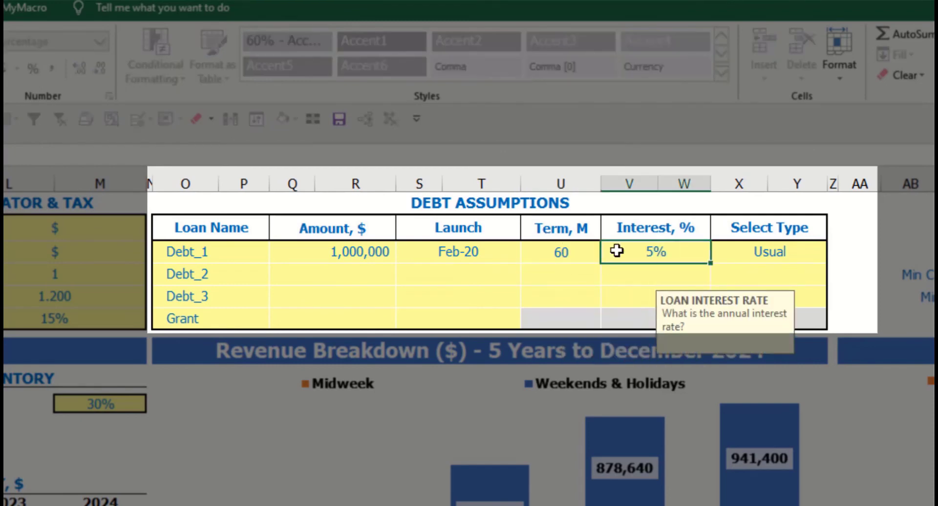
key(Return)
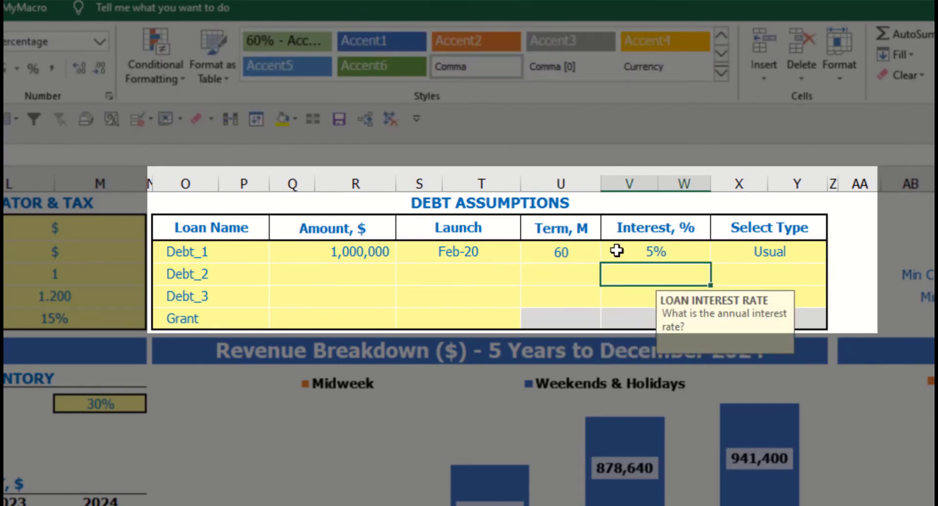
In the Debt Assumptions table, enter a Grant of 500,000 with a Mar-20 launch
click(346, 322)
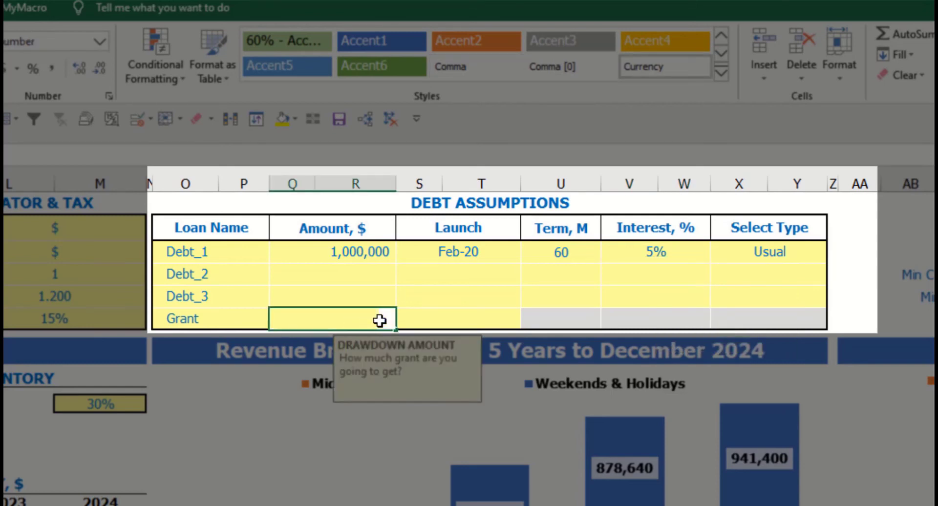
text(500000)
key(Return)
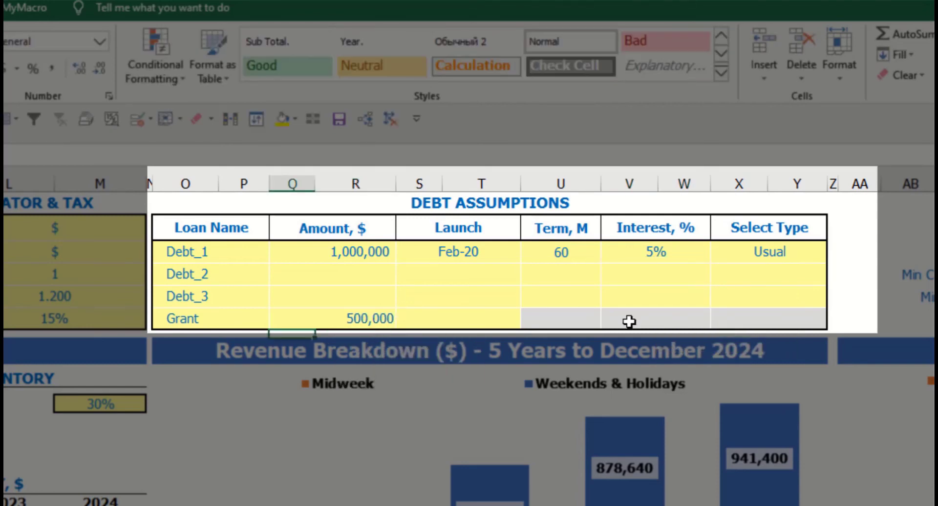
click(482, 320)
click(529, 321)
click(477, 375)
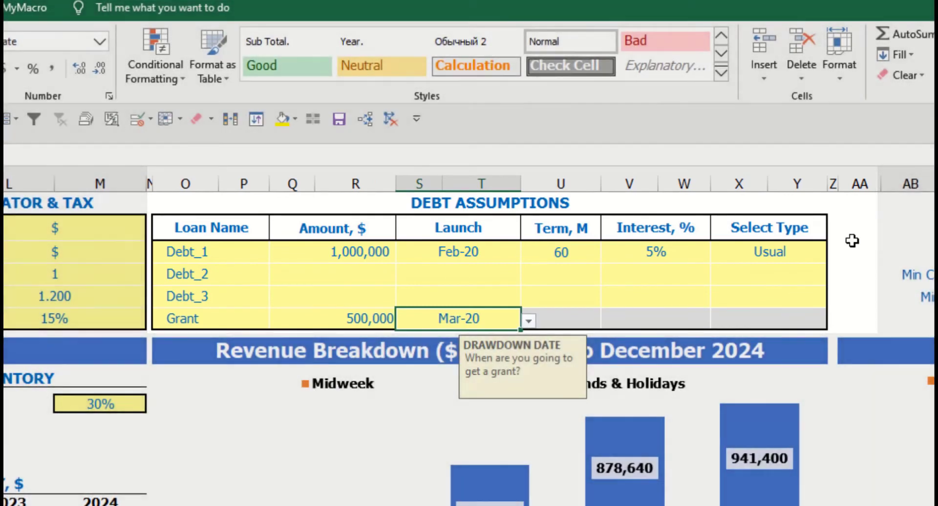
click(853, 240)
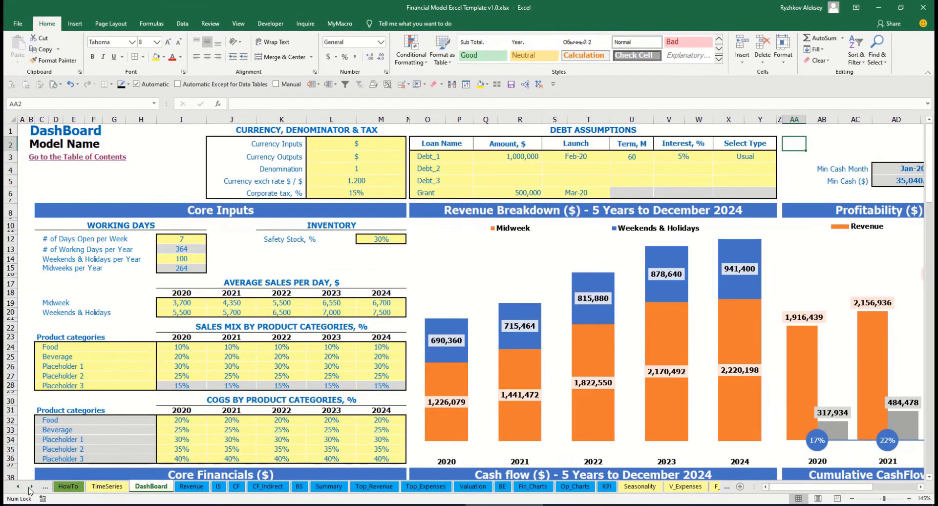
Review the Capital sheet's balance, repayment and interest calculations for Debt_1, Debt_2, Debt_3 and Total Debts
click(31, 487)
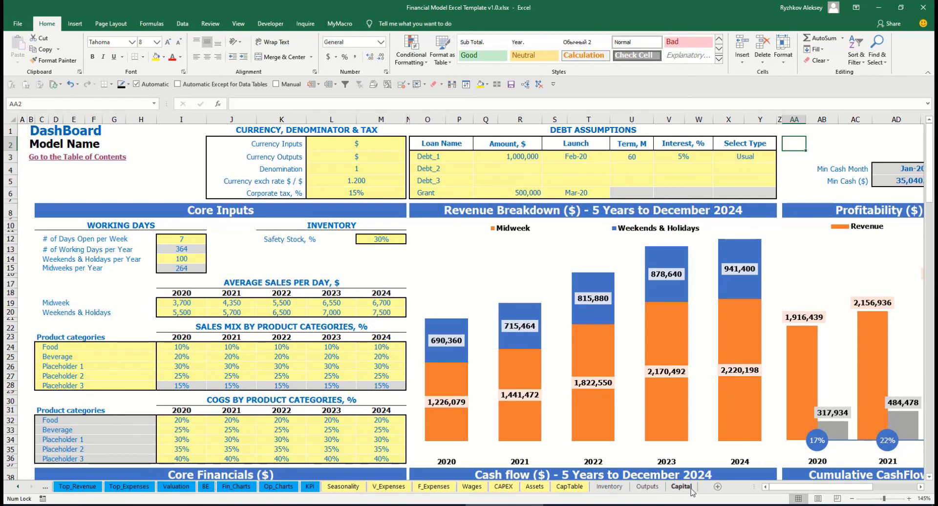
click(686, 488)
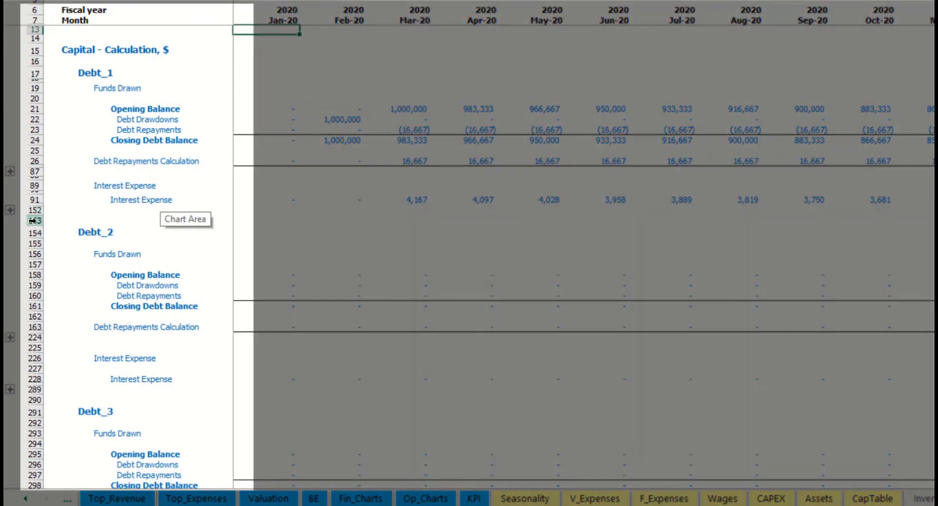
scroll(32, 221, down, 6)
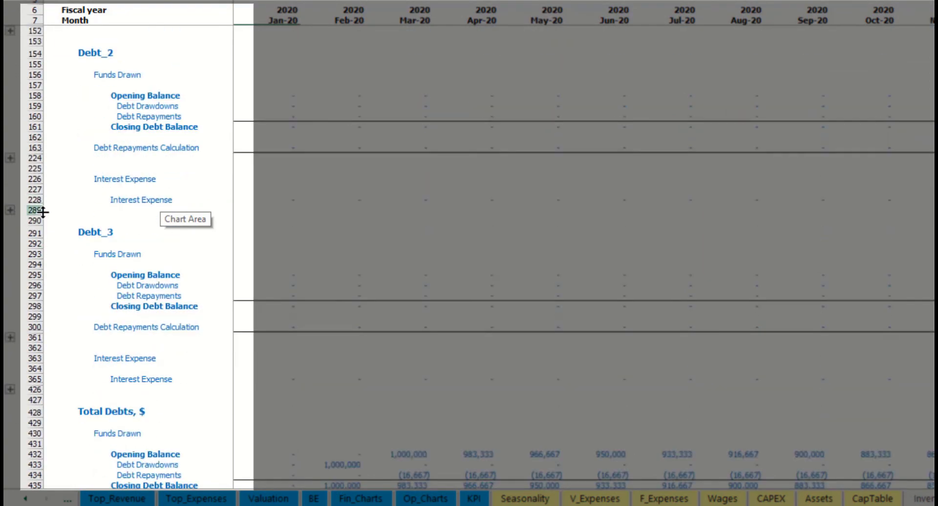
scroll(43, 212, down, 3)
scroll(63, 242, up, 3)
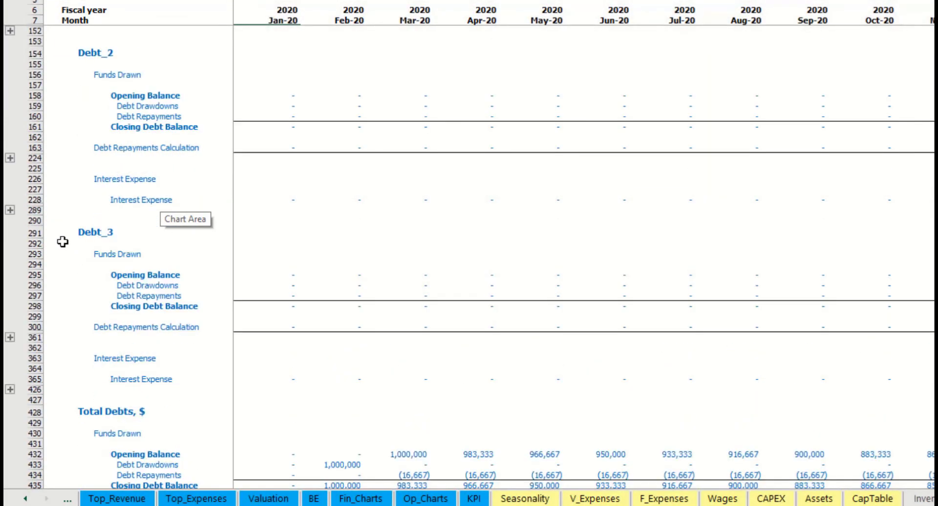
scroll(63, 242, up, 2)
scroll(113, 230, up, 4)
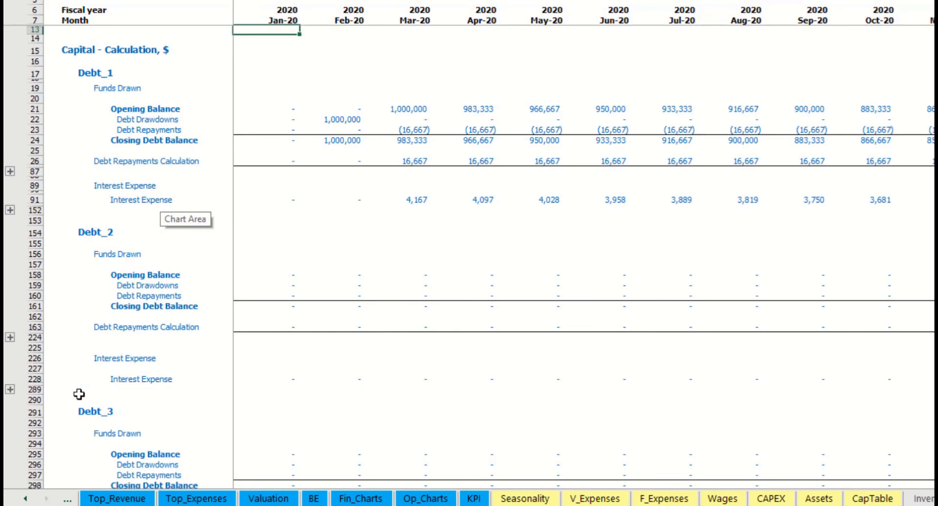
Trace the debt through the statements: interest expense in the Income Statement, interest paid, drawdowns and repayments in Cash Flow, and Debt in the Balance Sheet
click(25, 499)
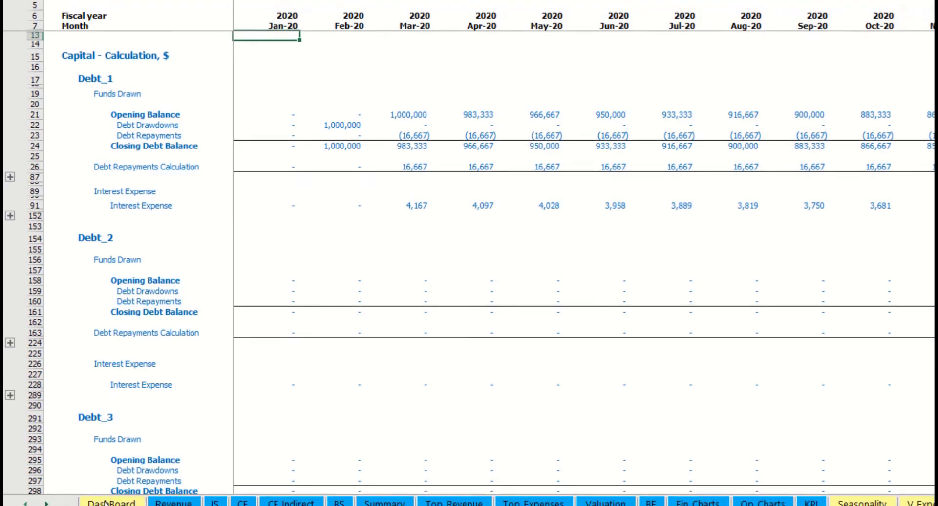
click(215, 503)
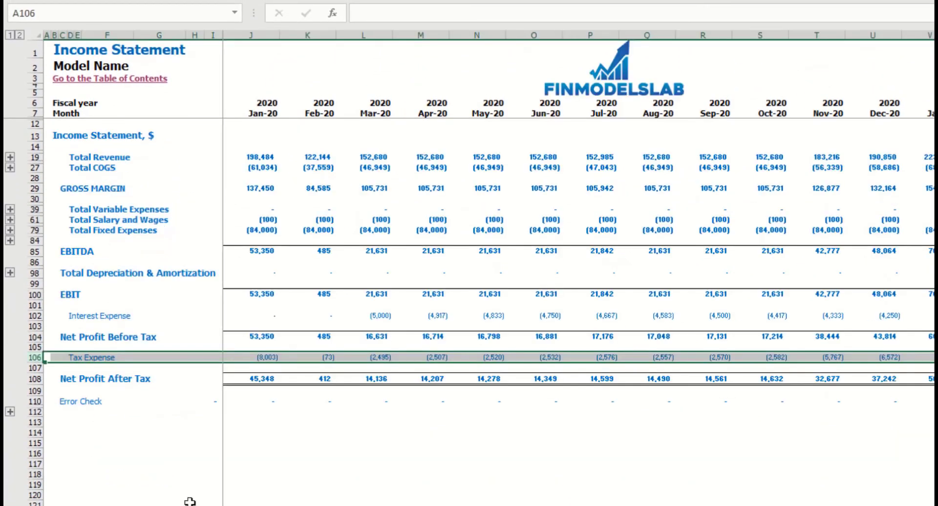
click(33, 316)
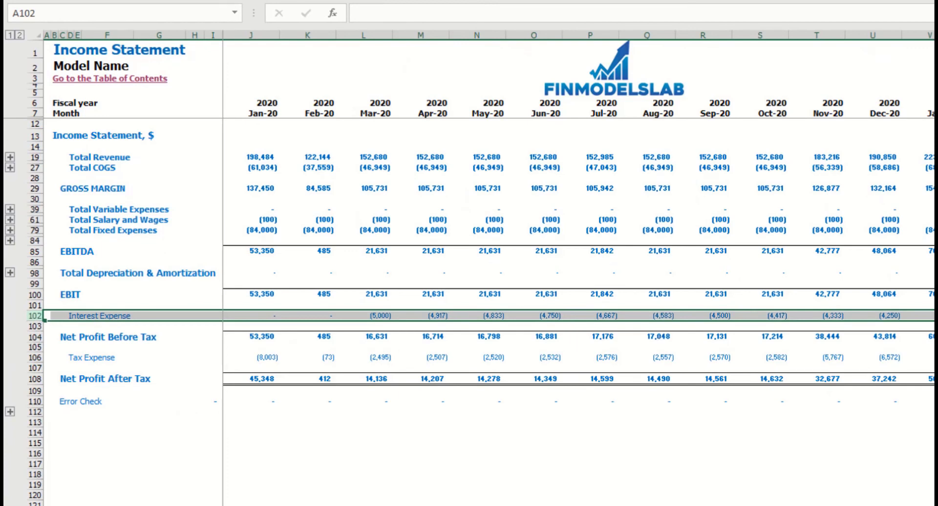
key(ctrl+Page_Down)
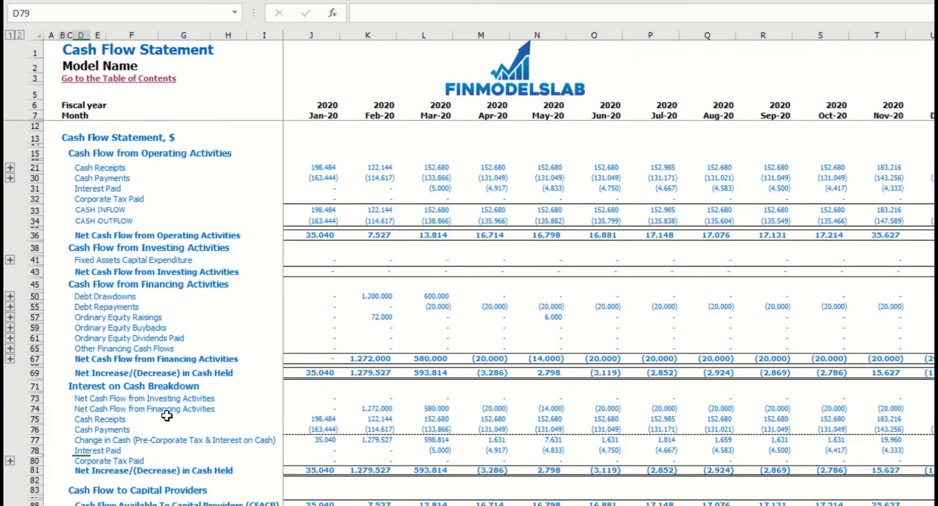
click(39, 191)
click(35, 296)
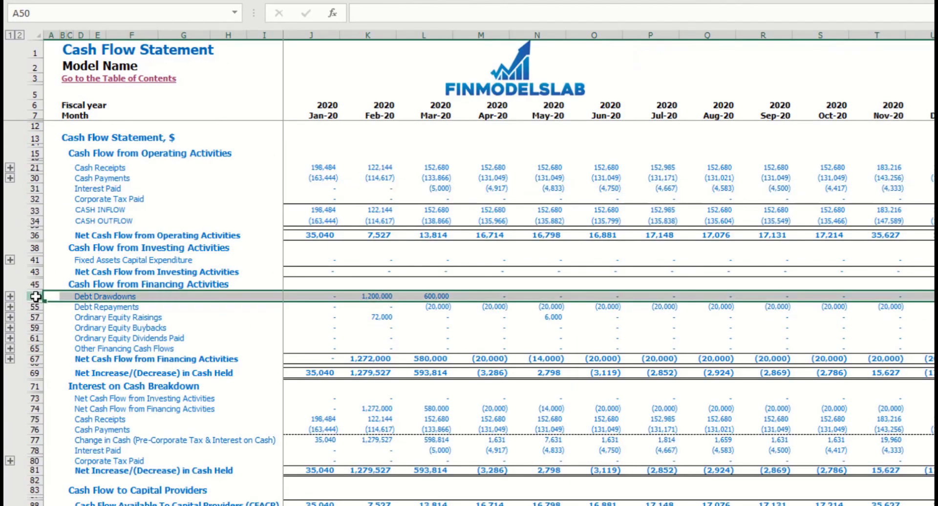
click(35, 307)
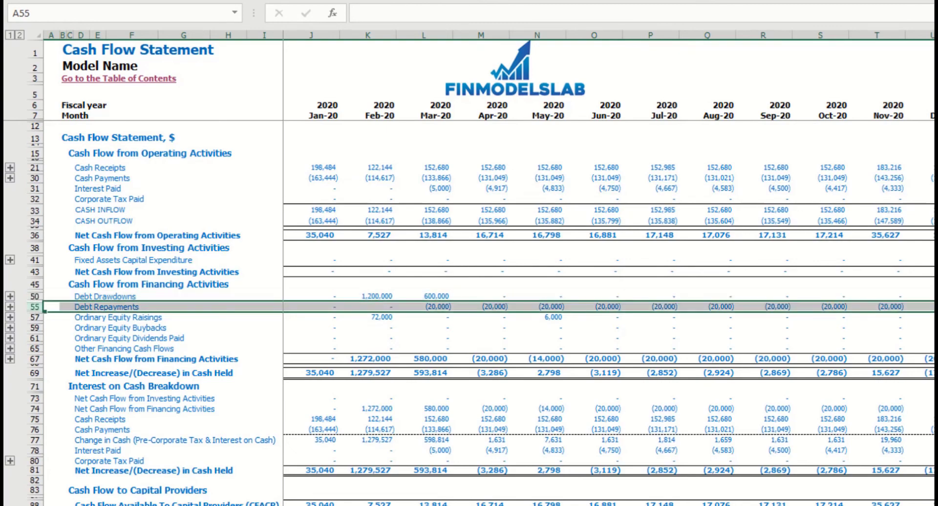
key(ctrl+Page_Down)
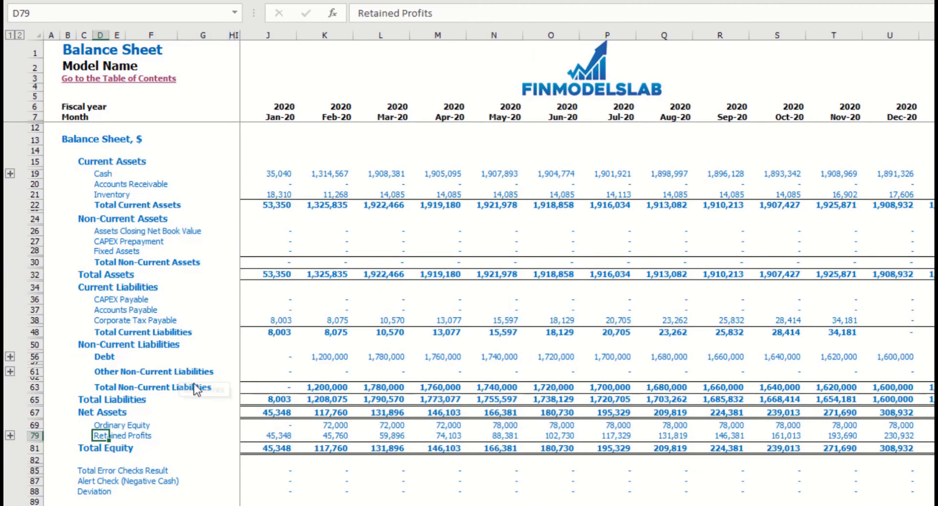
click(34, 356)
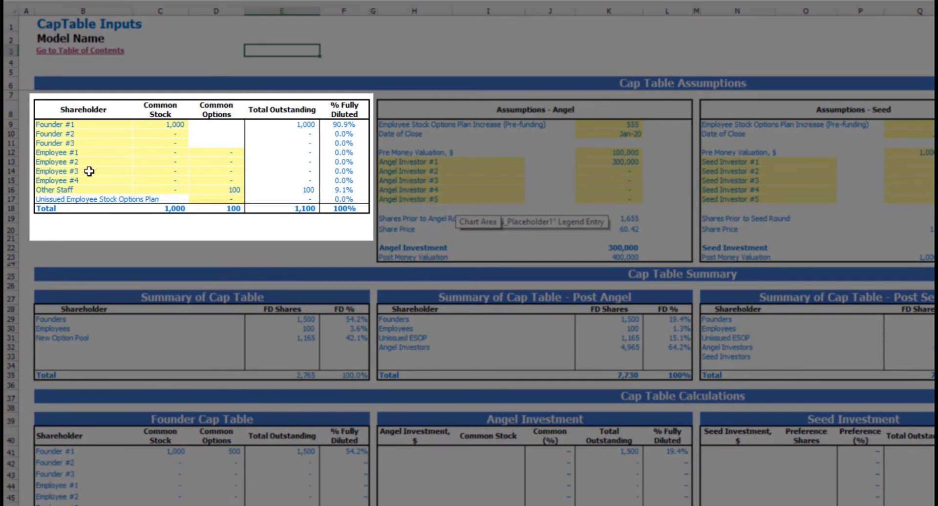
In the CapTable shareholder table, rename Founder #1 as "Name" and set that shareholder's common stock to 1,500
click(95, 126)
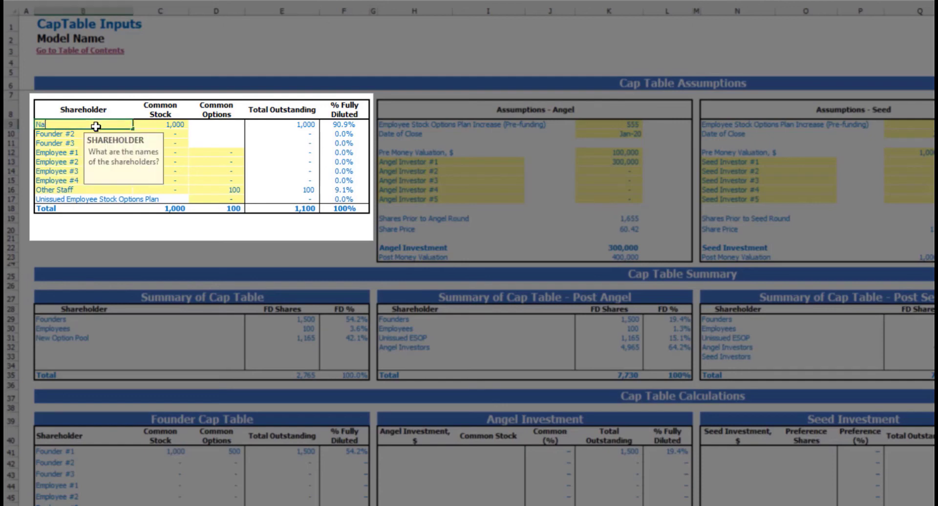
key(Return)
click(219, 49)
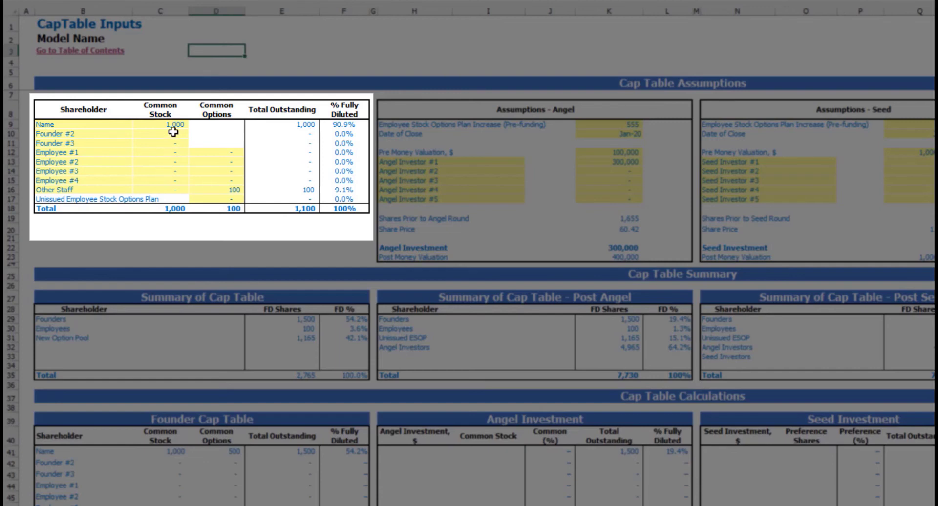
click(171, 125)
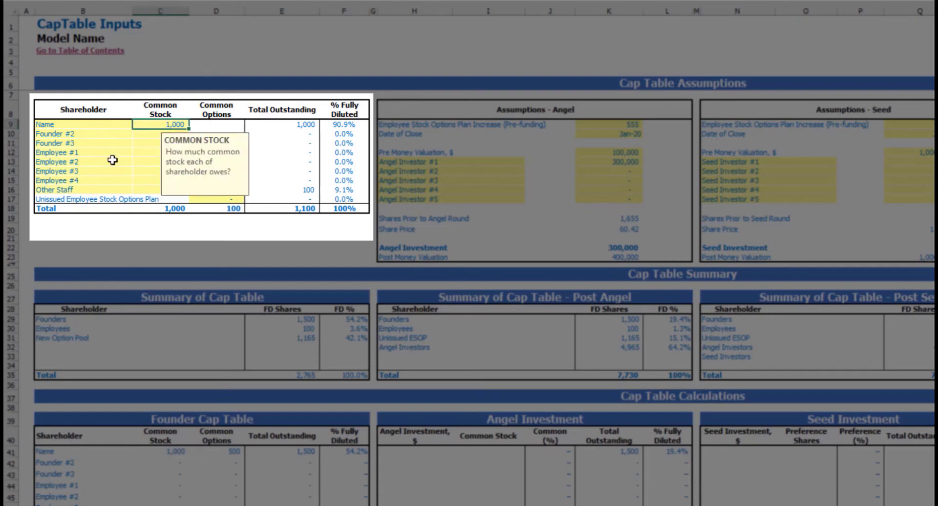
key(Return)
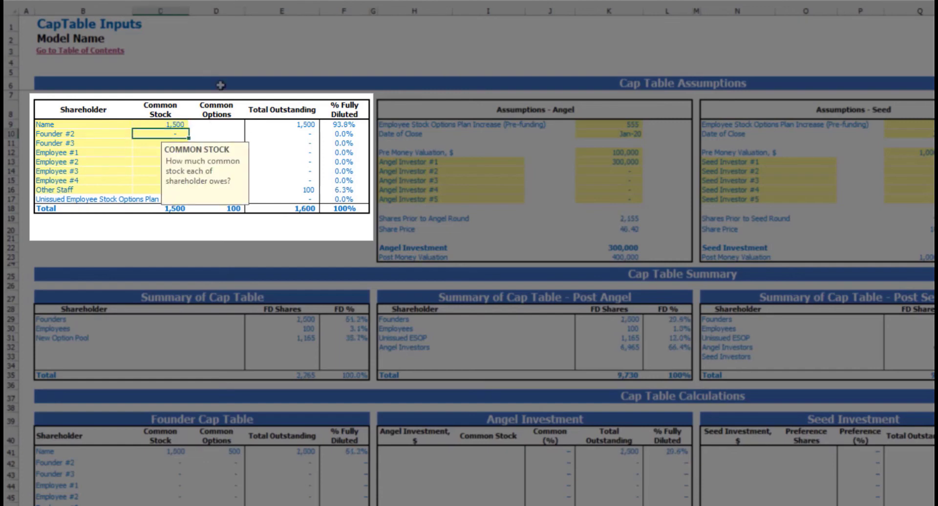
click(226, 51)
Set the common options of Employee #1 to 500
click(227, 153)
text(5)
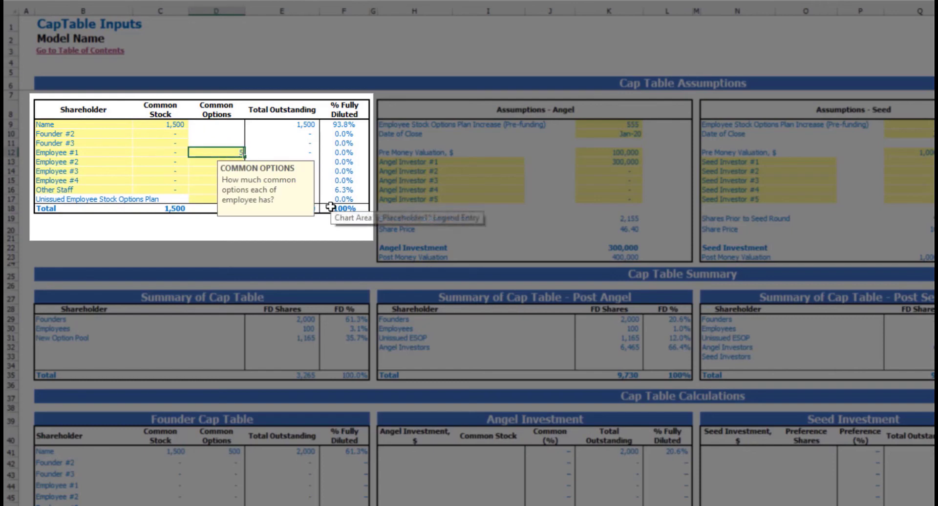
text(00)
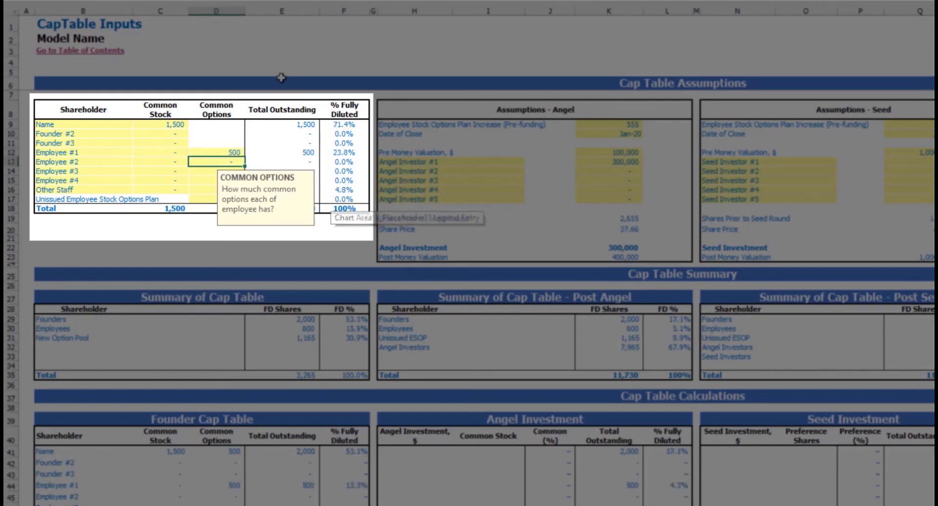
click(274, 38)
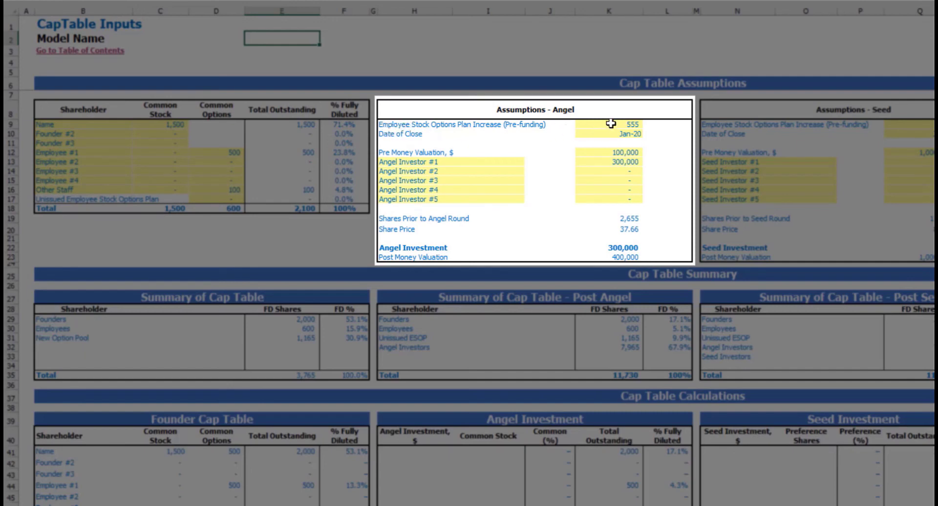
In the Angel assumptions, set the Employee Stock Options Plan increase to 600 and the date of close to Apr-20
click(611, 125)
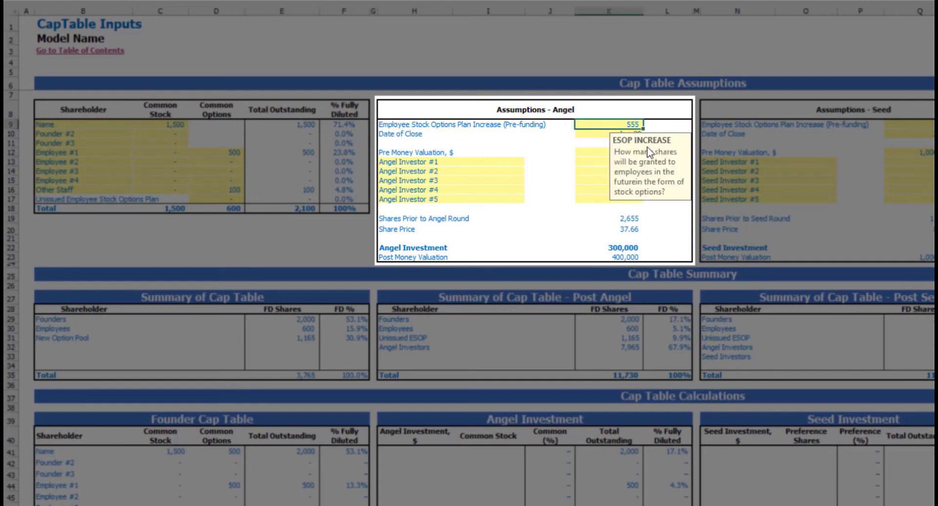
key(Return)
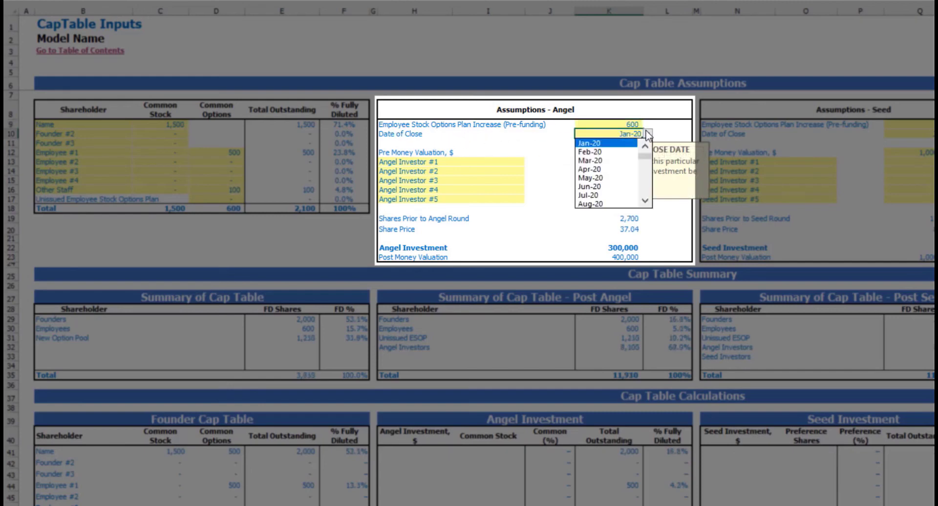
click(648, 133)
click(611, 169)
click(626, 64)
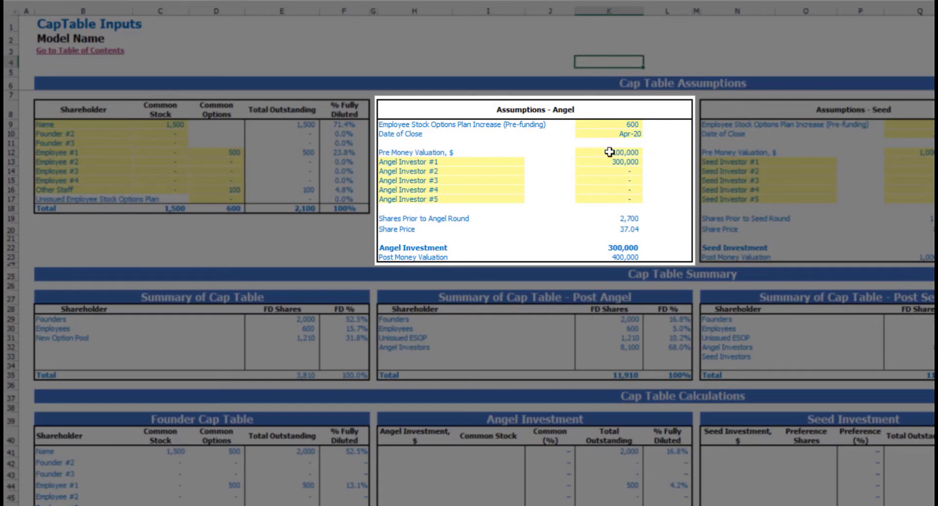
Set the pre-money valuation in the Angel assumptions to 500,000
click(609, 152)
text(5)
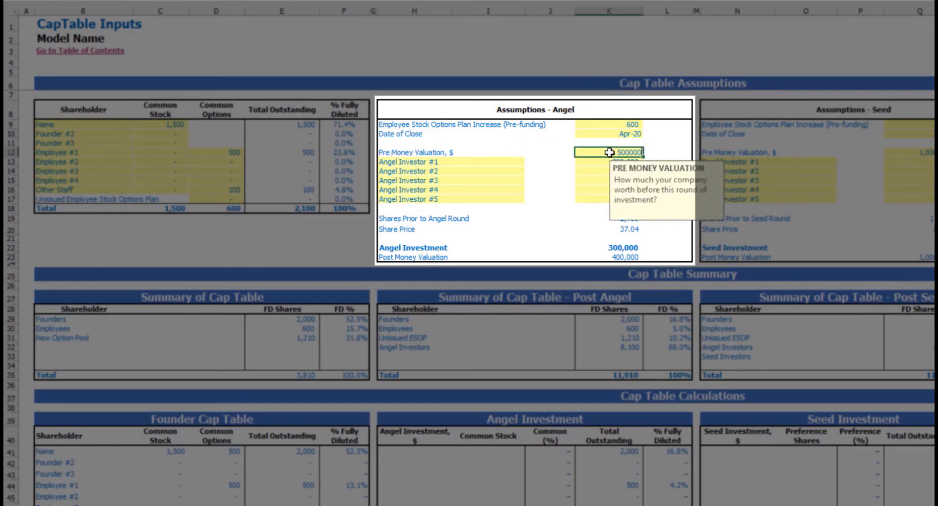
text(00,000)
key(Return)
click(616, 63)
click(629, 149)
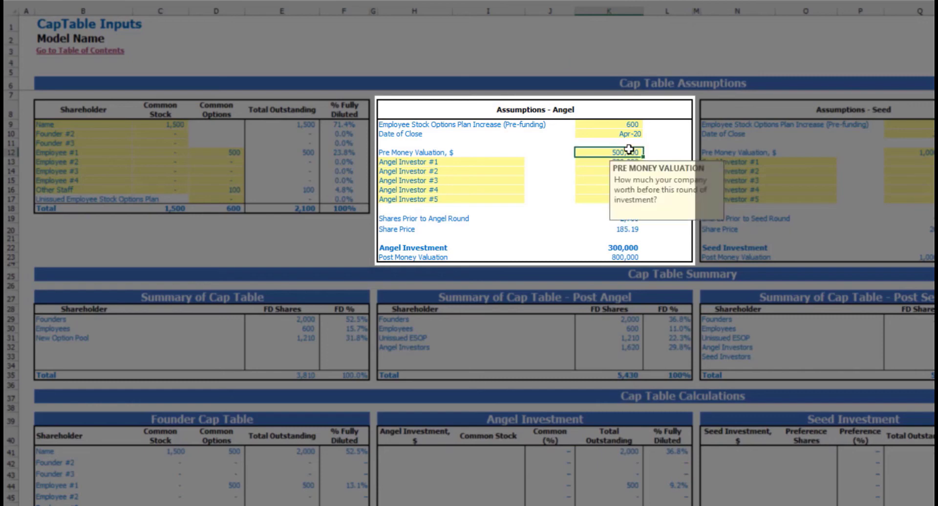
Set the investment of Angel Investor #1 to 200,000
click(435, 163)
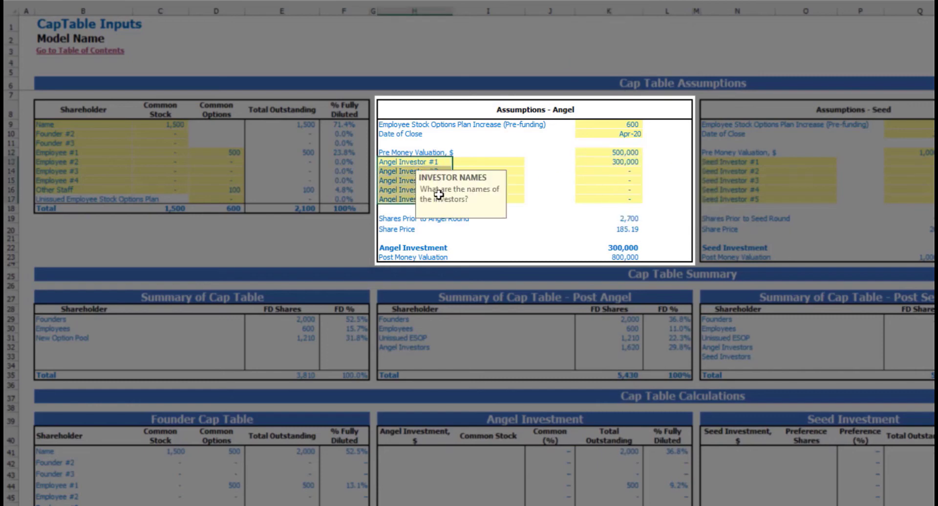
click(473, 62)
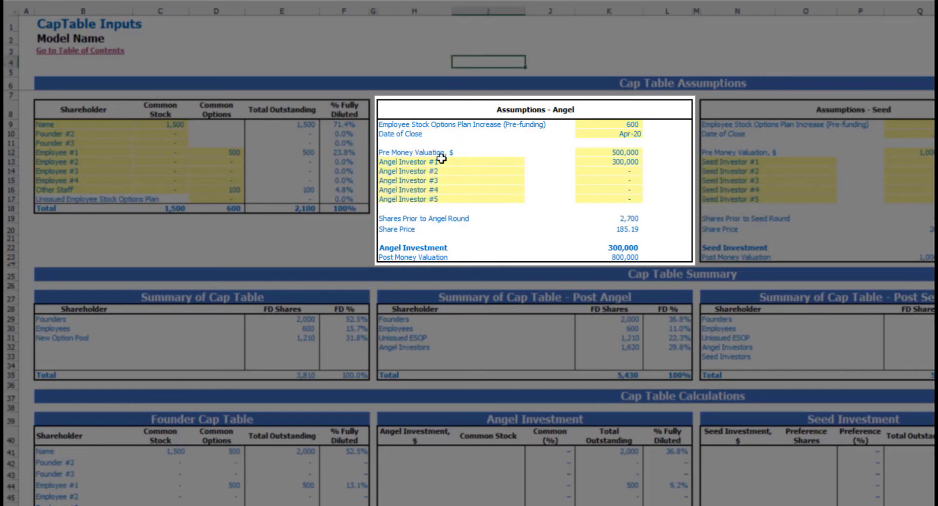
click(608, 162)
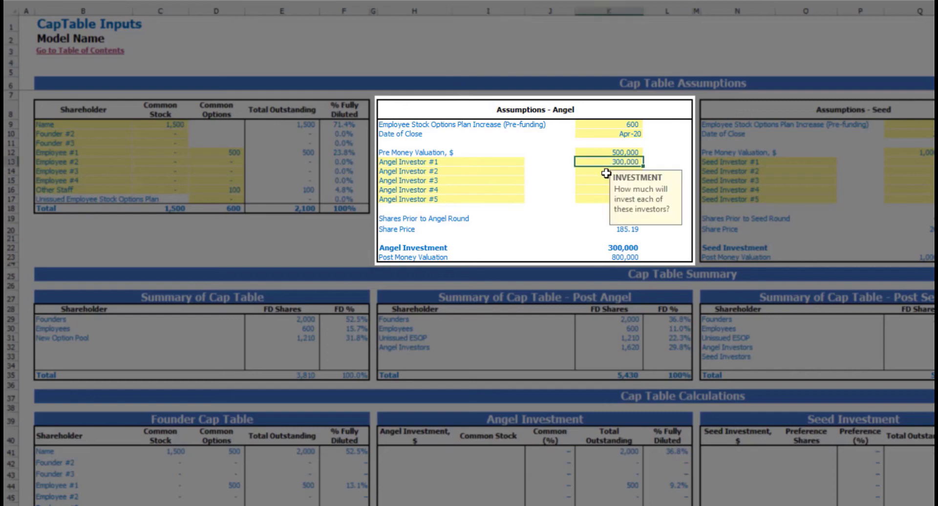
text(200,000)
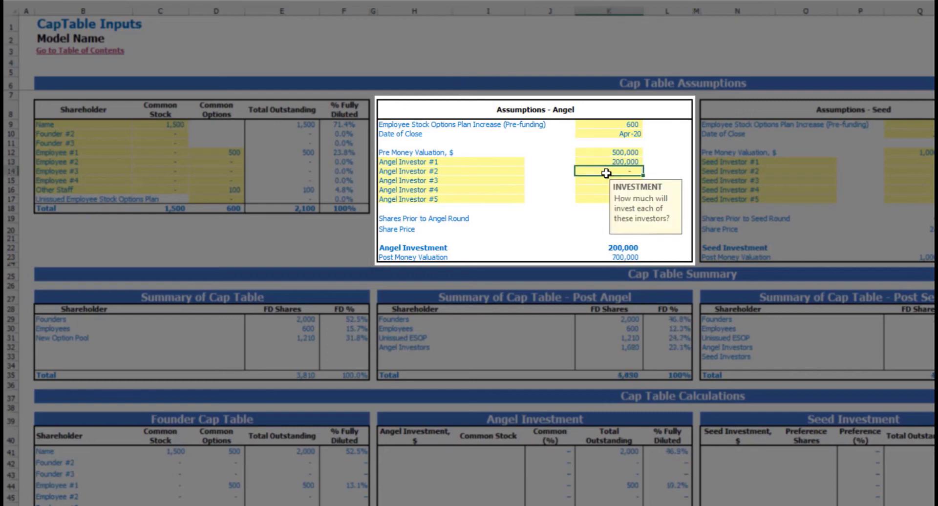
click(460, 42)
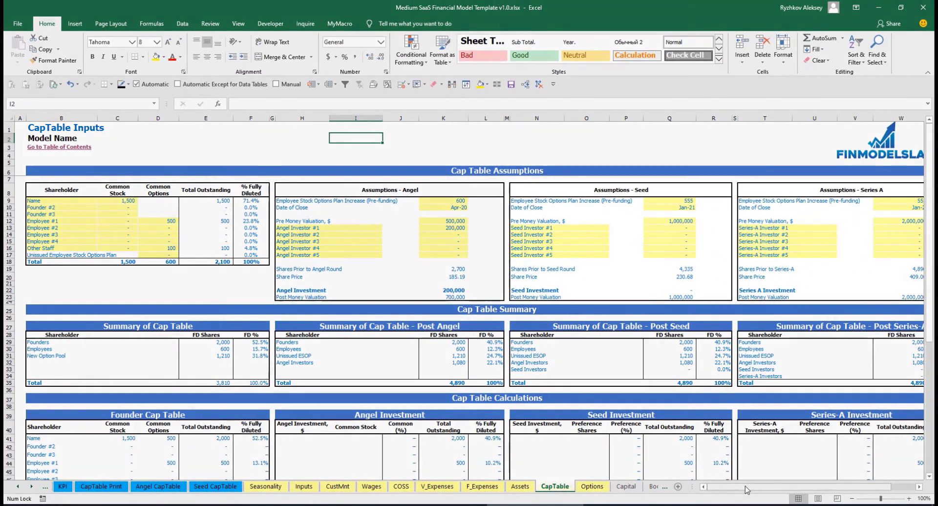
Review the Seed and Series A assumptions and the shareholder groups in the cap table summaries for each funding round
drag(747, 490, 764, 490)
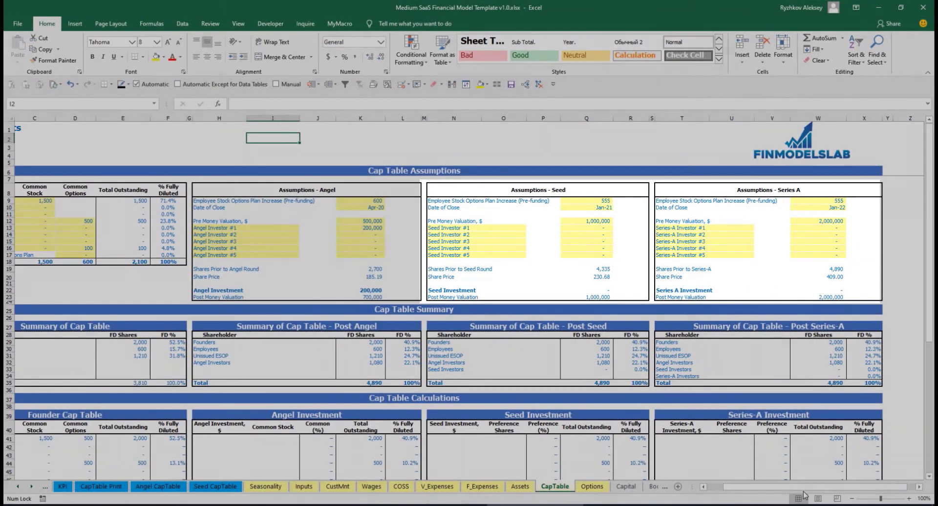
drag(802, 487, 783, 487)
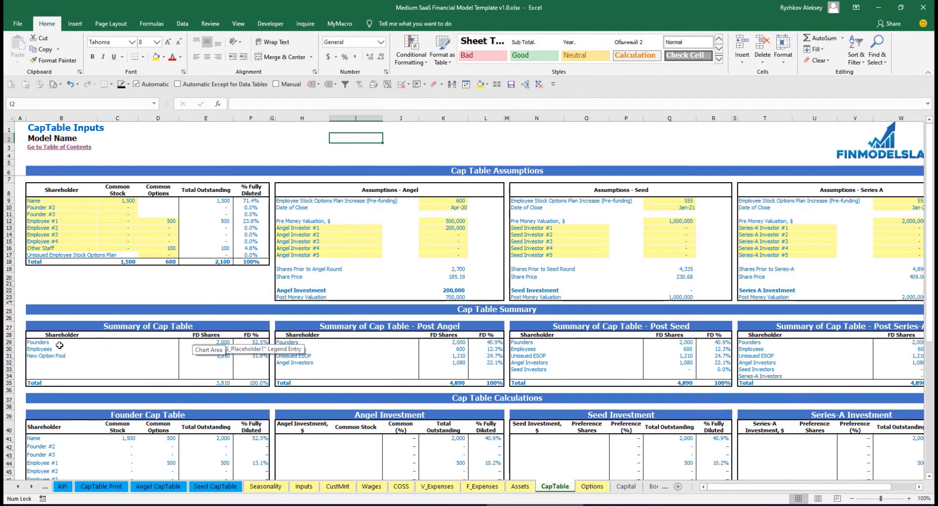
drag(45, 344, 50, 355)
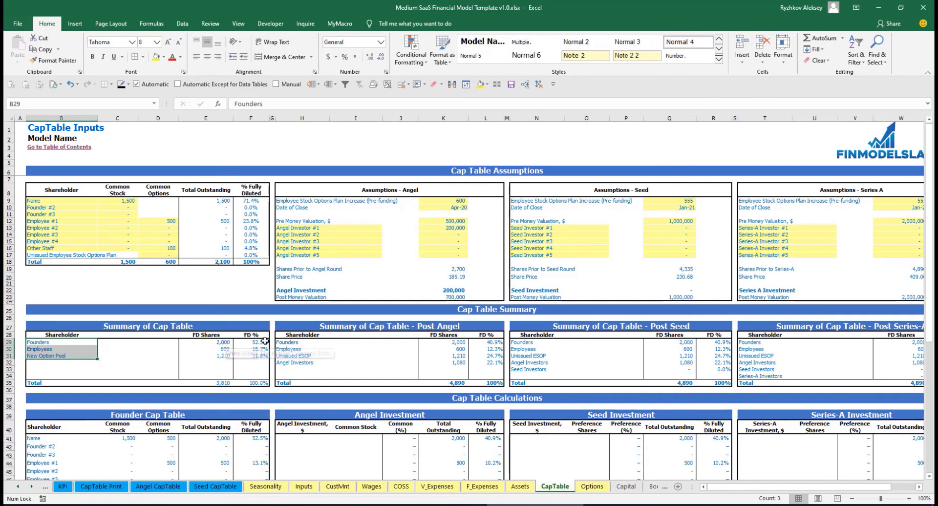
click(315, 362)
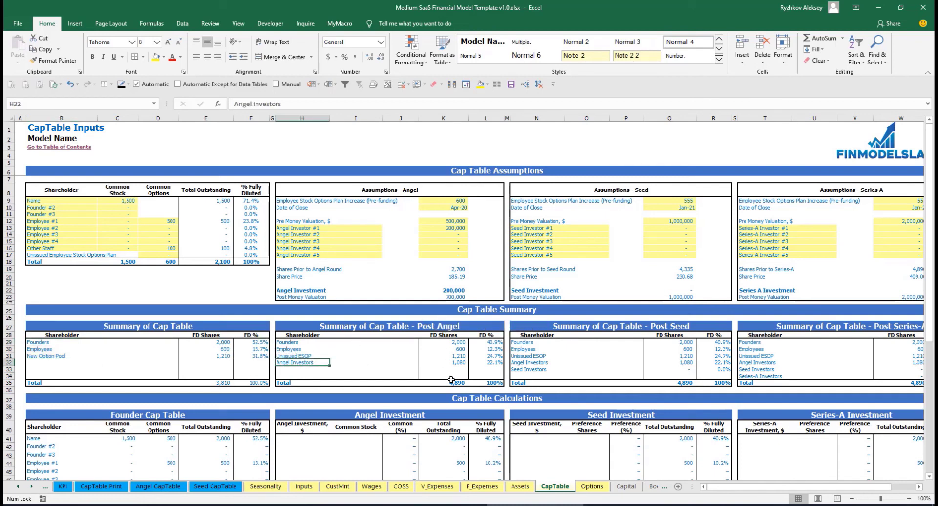
click(547, 371)
click(783, 376)
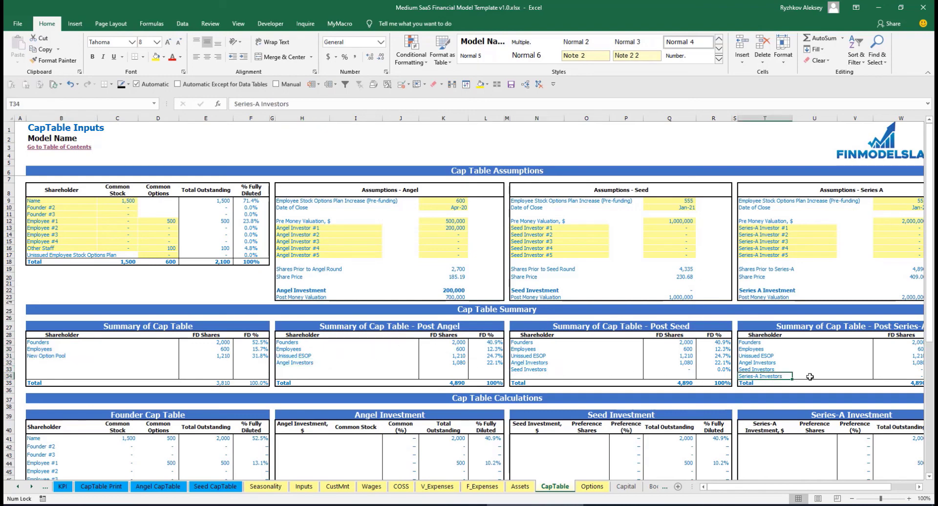
Examine the Cap Table Calculations: the founder table's shareholders and fully diluted percentages, and the angel investment amounts
scroll(499, 348, down, 10)
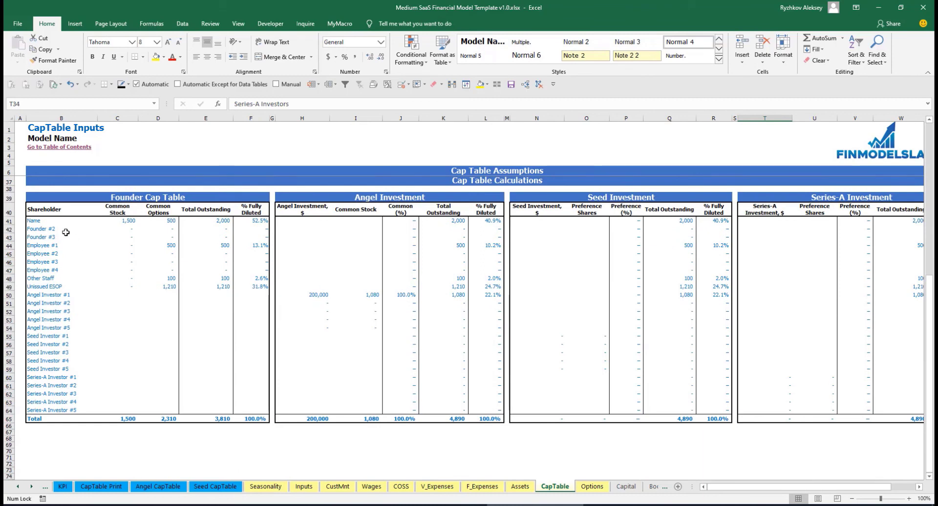
drag(56, 220, 62, 274)
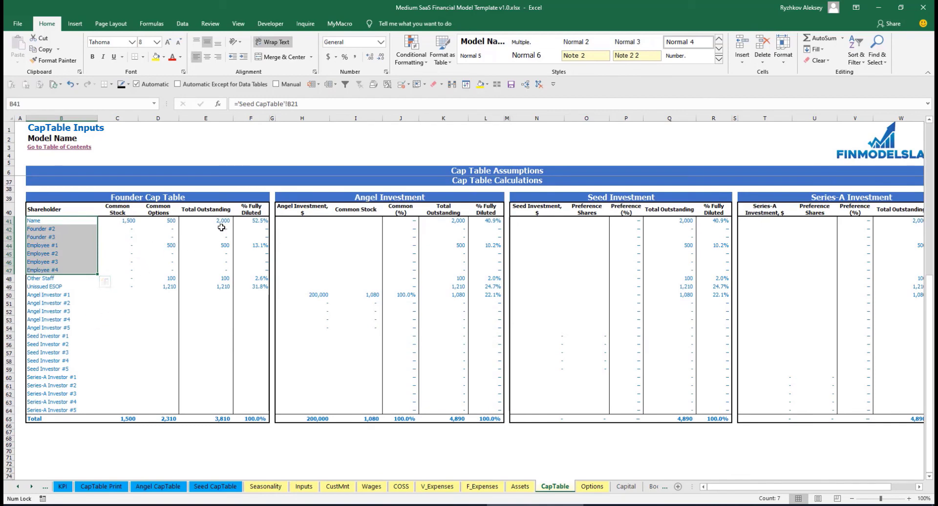
drag(249, 223, 252, 289)
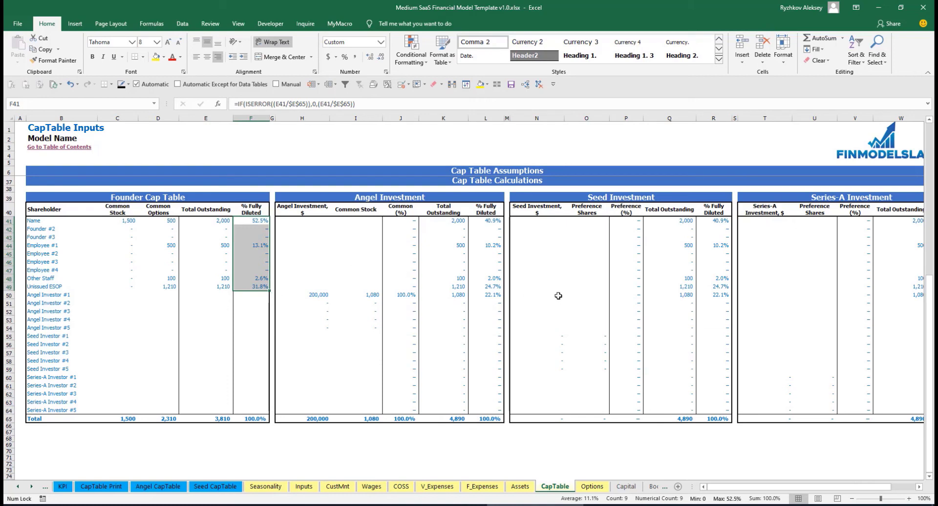
drag(319, 295, 321, 327)
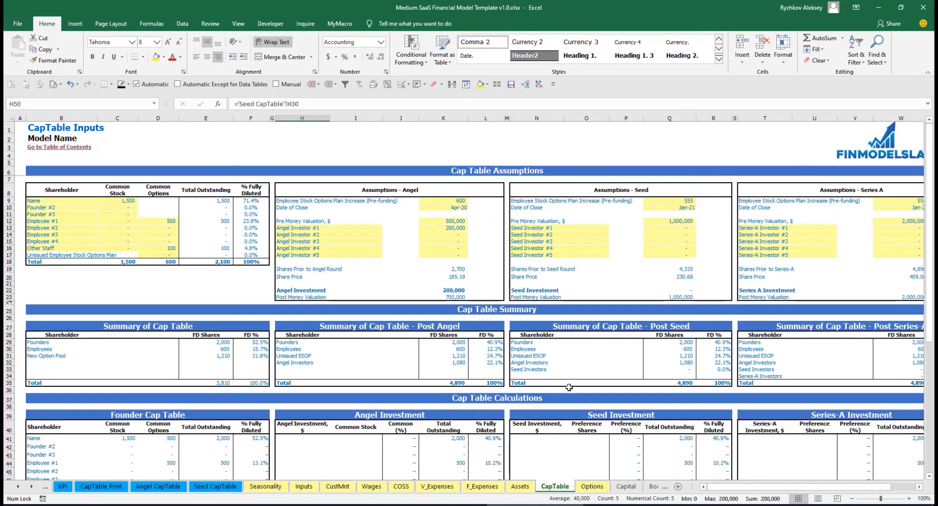
In the Options sheet's new issuance table, enter 600 Seed options for Founder #1 and 300 Series A options for Employee #1
click(593, 486)
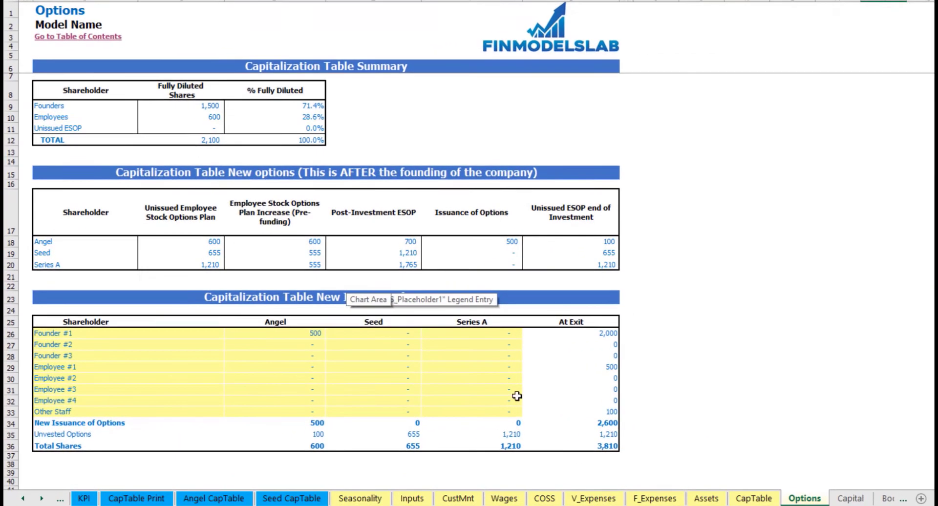
click(582, 277)
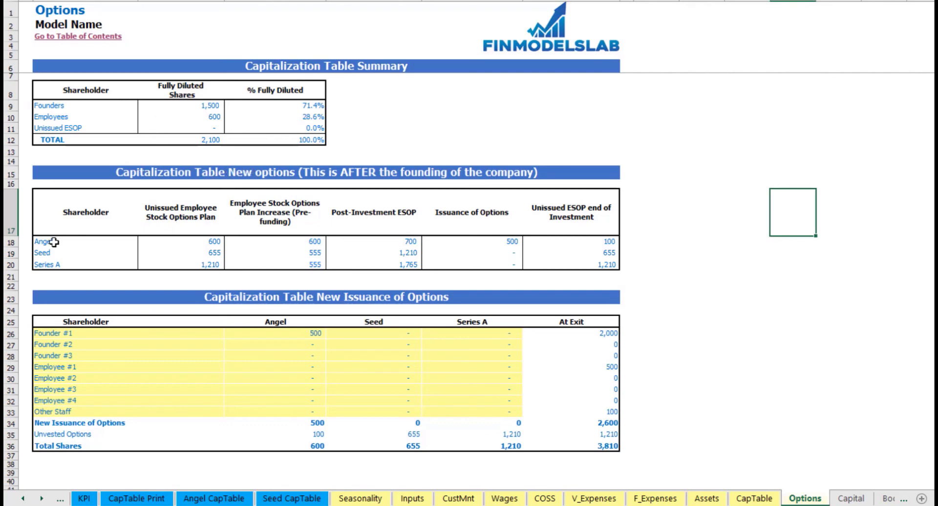
drag(57, 242, 57, 265)
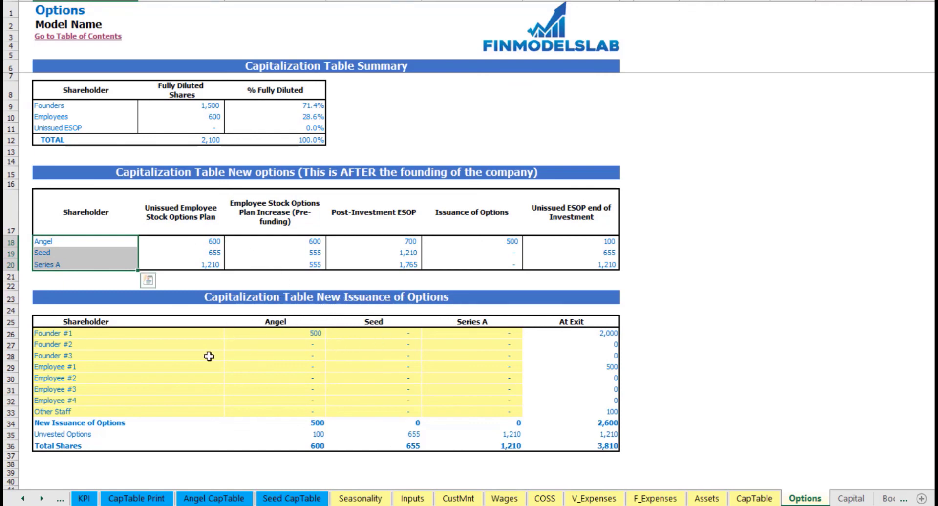
click(366, 335)
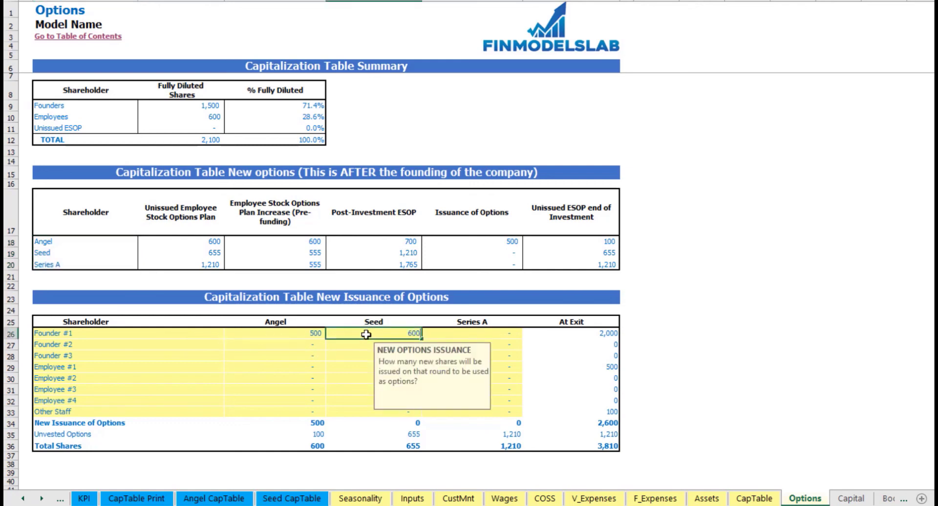
click(87, 368)
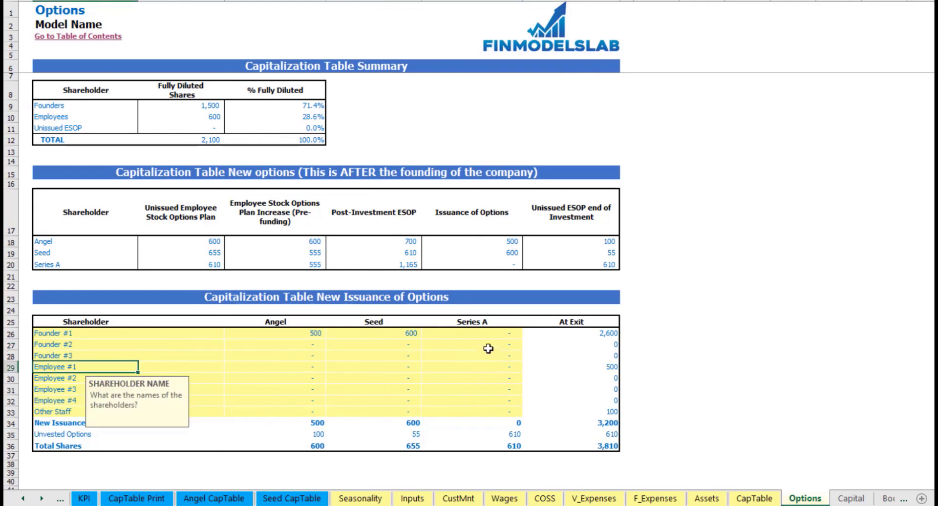
click(489, 365)
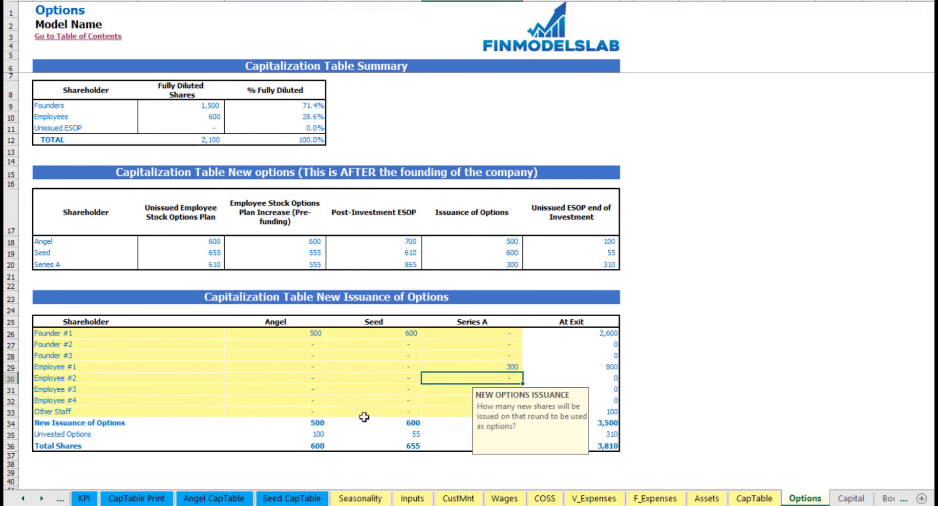
click(712, 330)
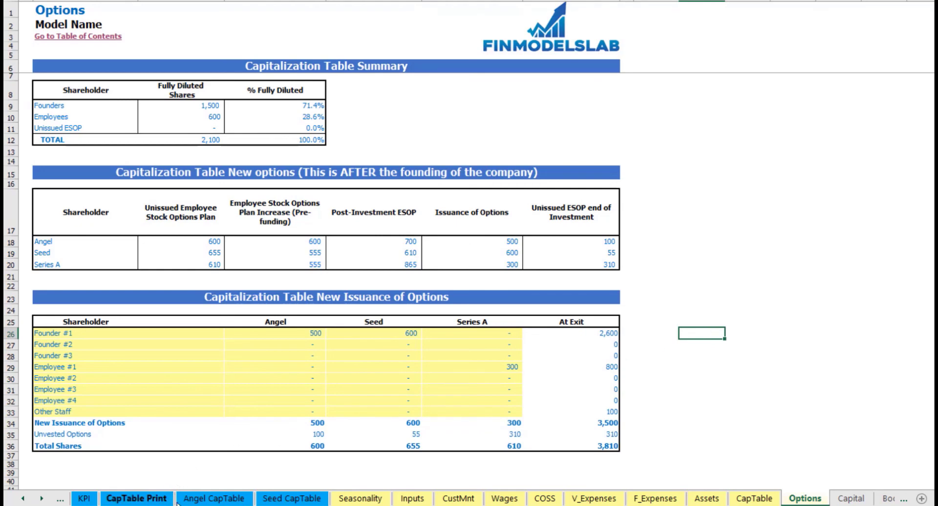
Review the cap table outputs in CapTable Print, Angel CapTable and Seed CapTable, including the angel investors' total outstanding and fully diluted shares
click(136, 498)
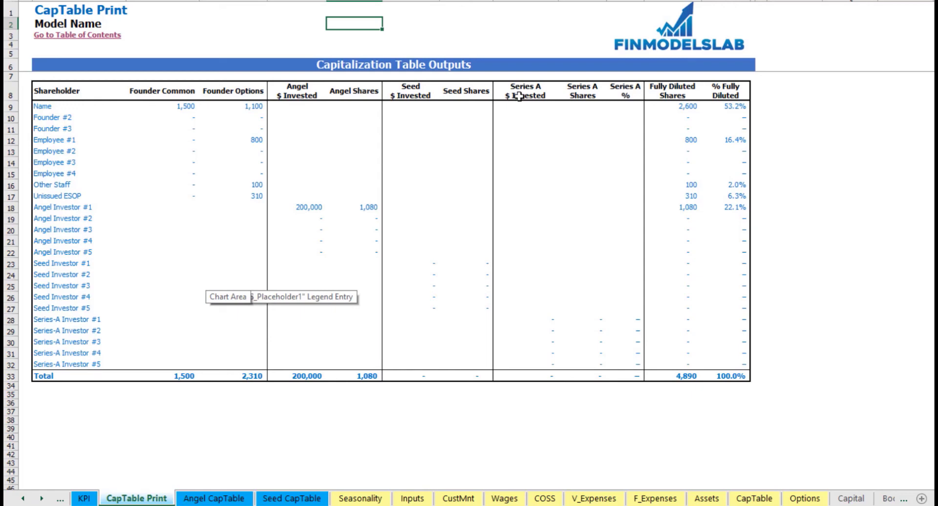
click(233, 497)
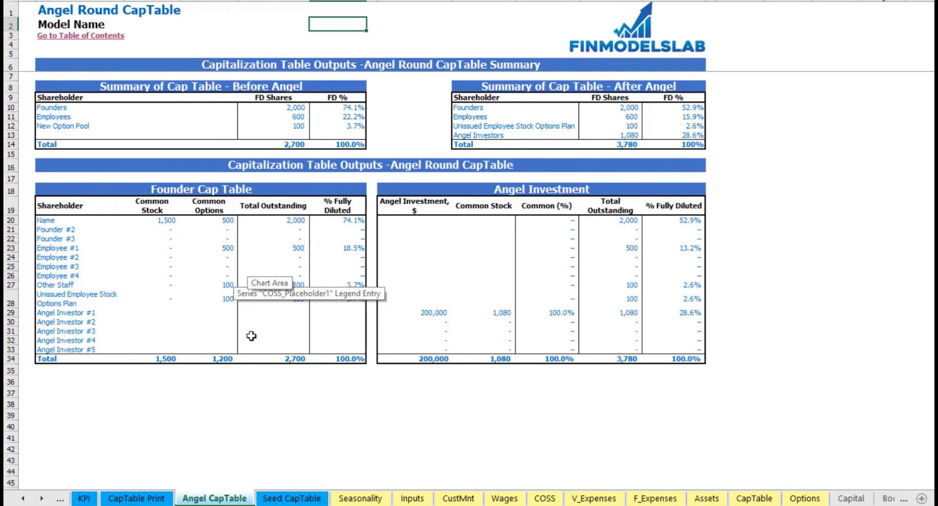
drag(100, 312, 101, 340)
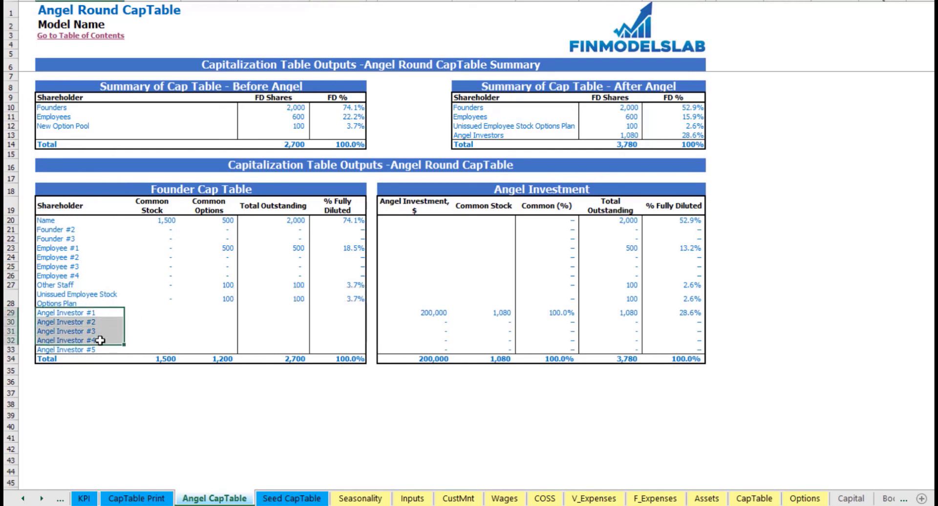
drag(673, 233, 669, 325)
drag(610, 210, 603, 320)
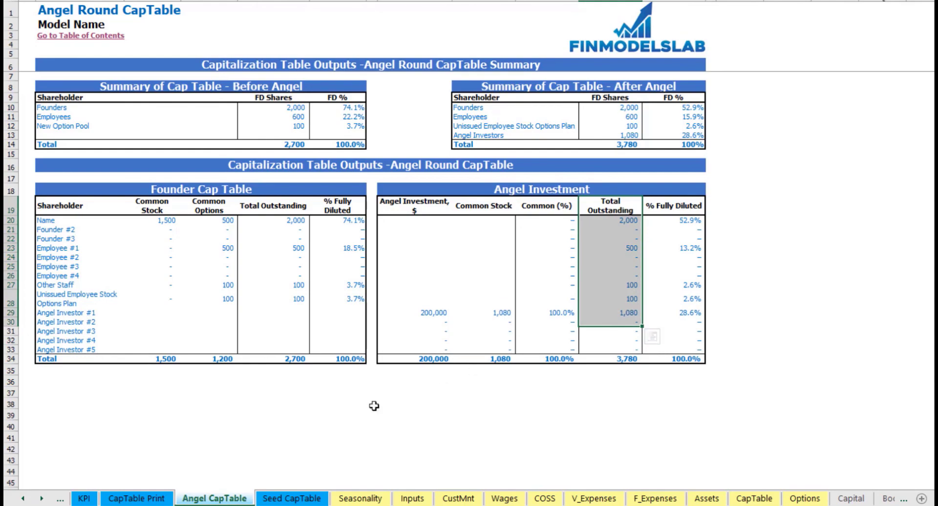
click(292, 498)
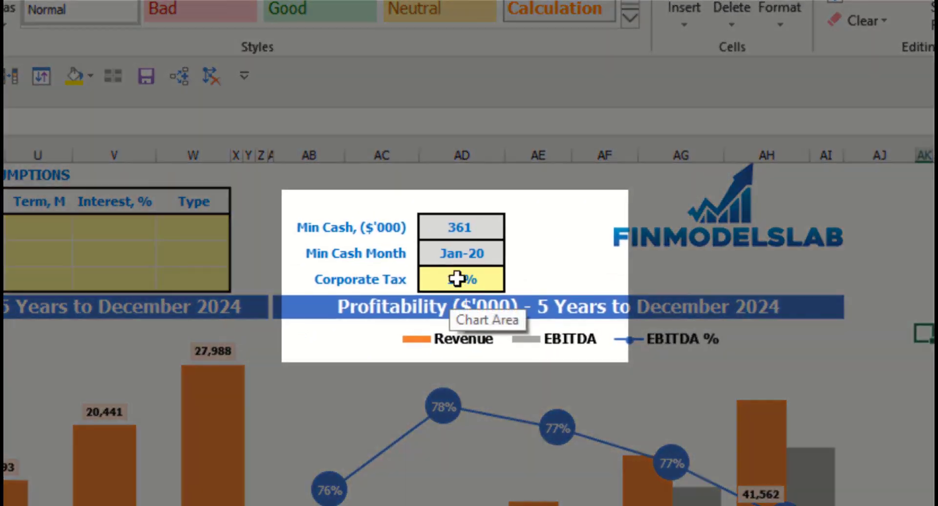
Set the Corporate Tax rate on the Dashboard to 30%
click(457, 278)
text(30)
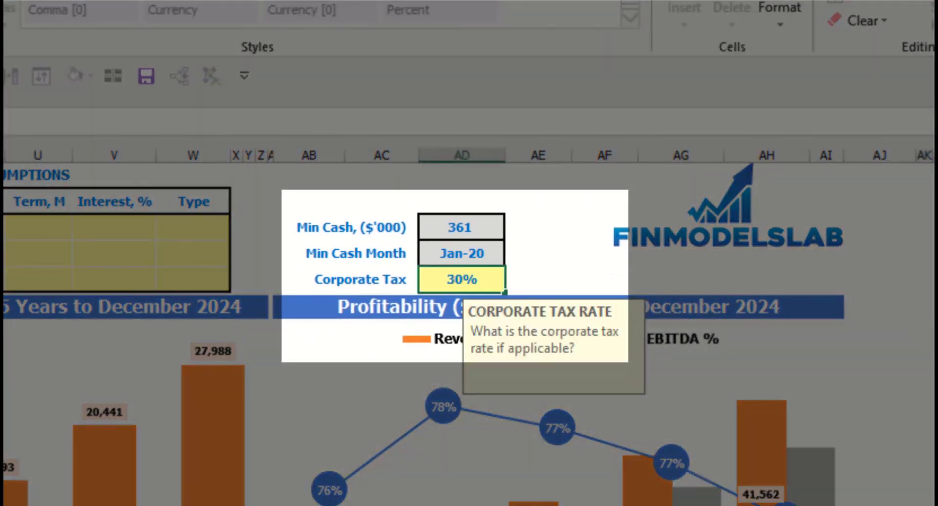
key(Return)
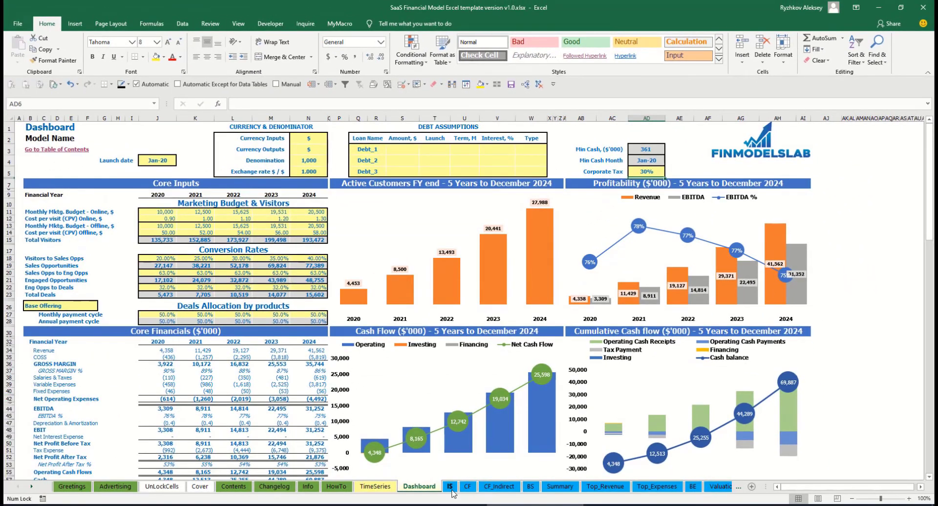
Trace the corporate tax through the statements: Tax Expense in the Income Statement, Corporate Tax Paid in Cash Flow, and Corporate Tax Payable in the Balance Sheet
click(450, 486)
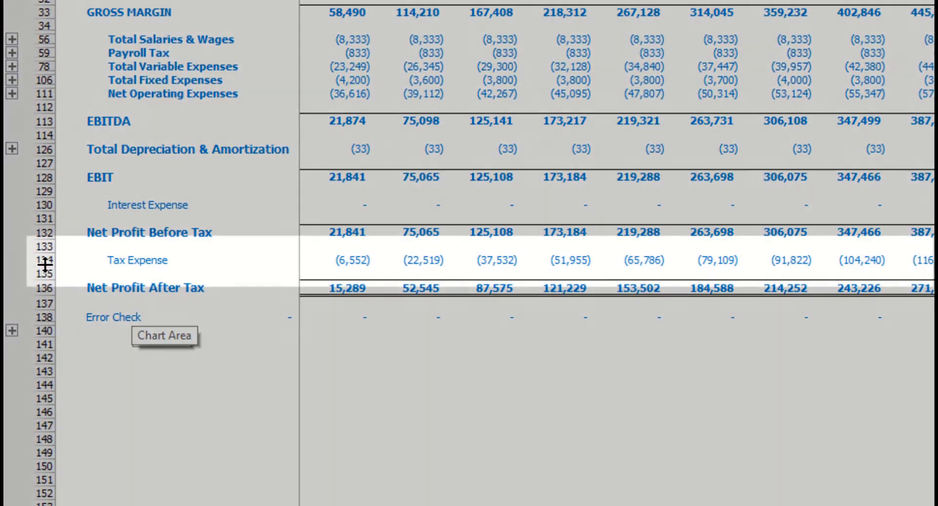
click(45, 262)
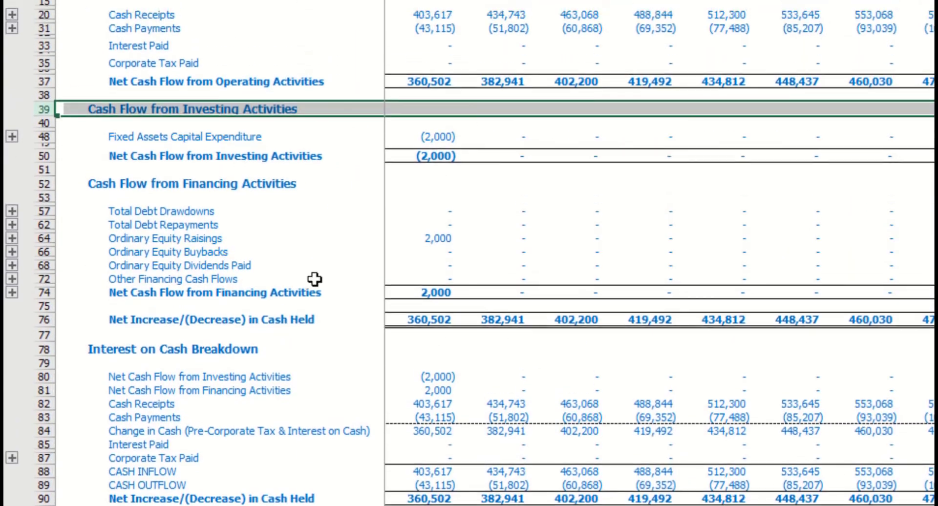
scroll(314, 278, up, 4)
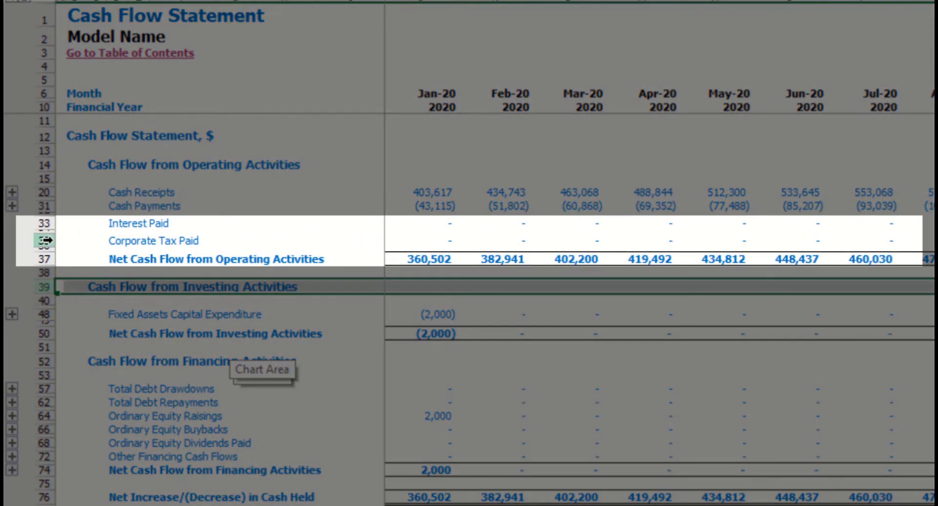
click(45, 240)
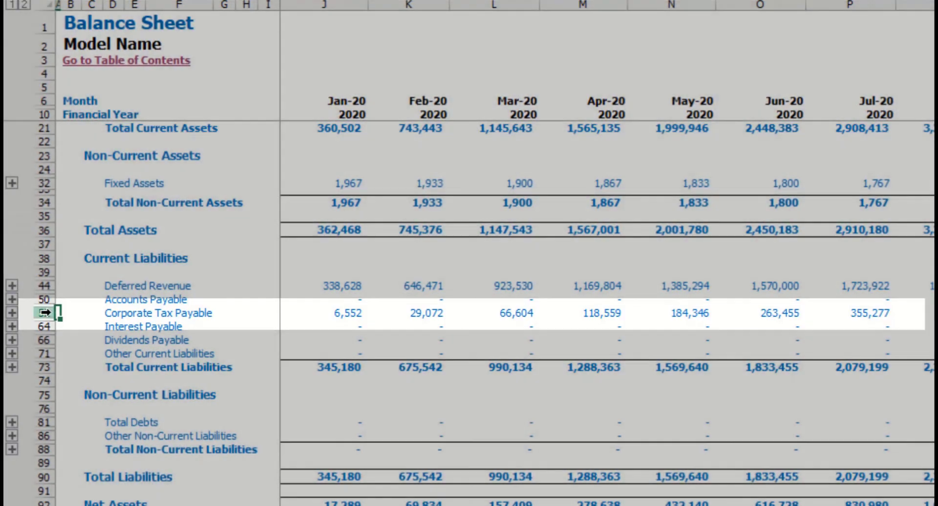
click(51, 313)
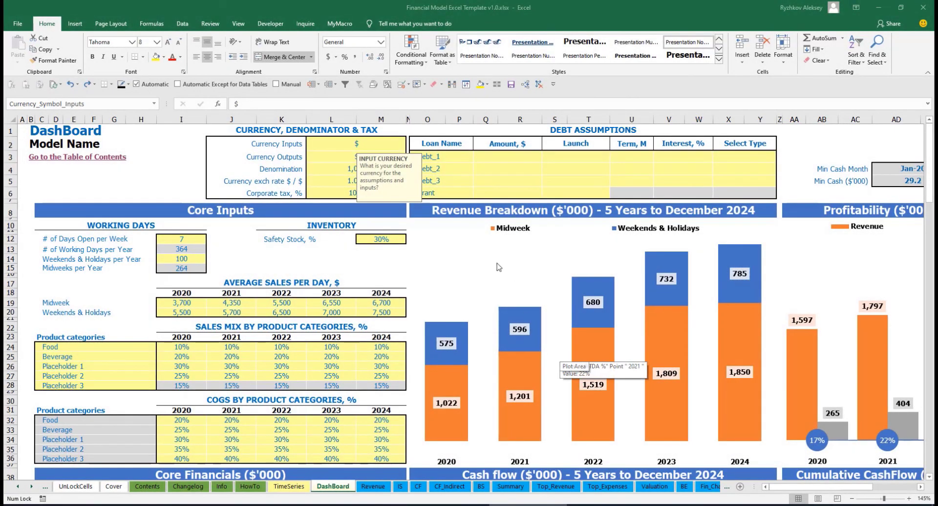
In the Dashboard's currency assumptions, set the input currency to USD and the output currency to EUR
click(196, 149)
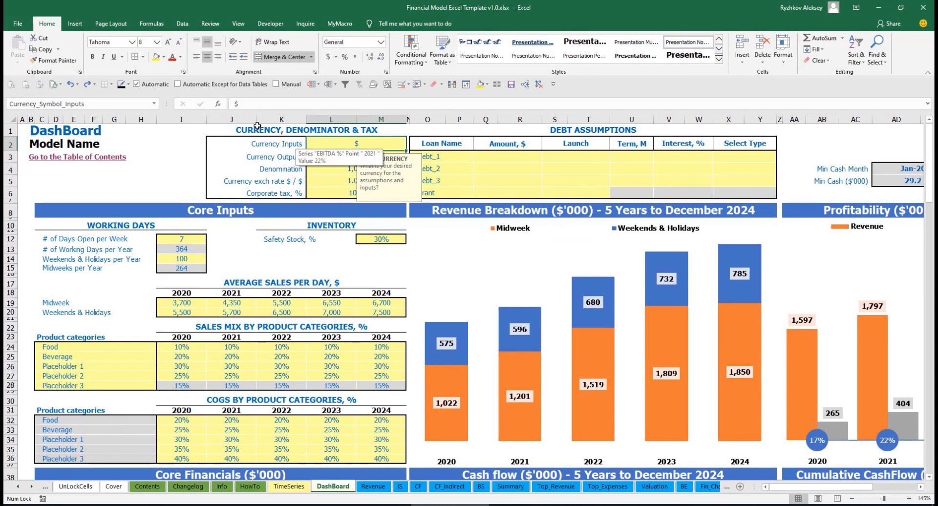
click(169, 149)
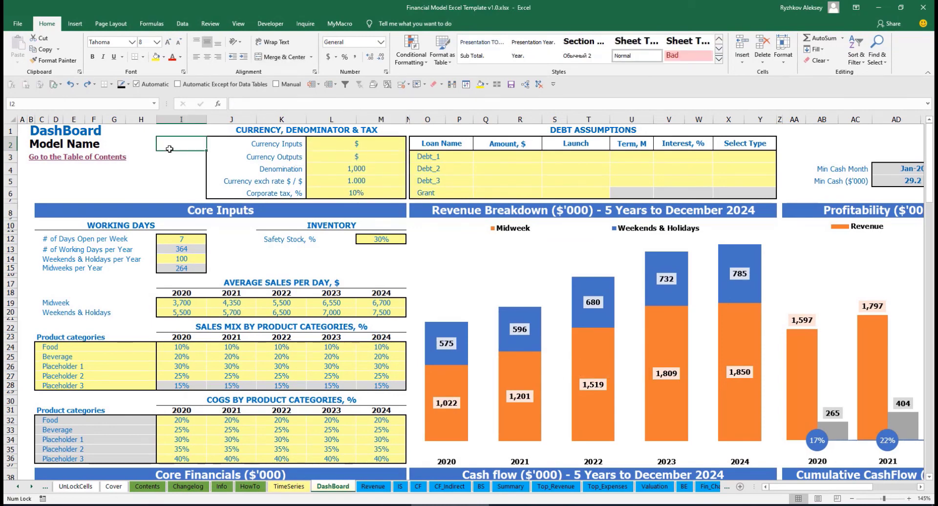
click(344, 145)
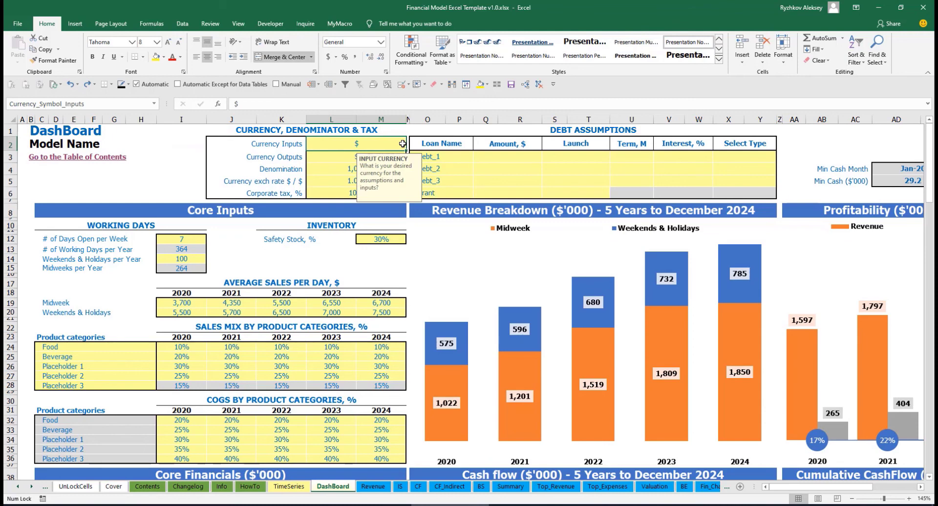
click(324, 156)
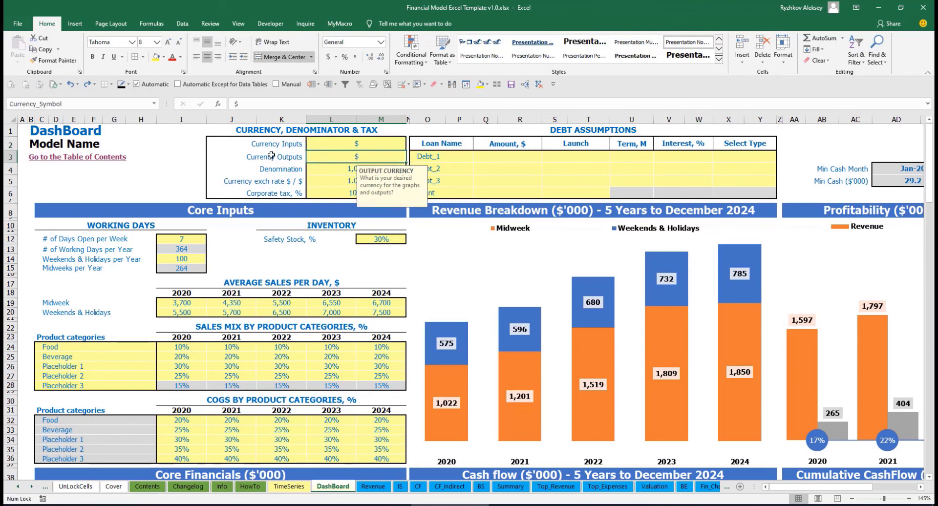
click(334, 146)
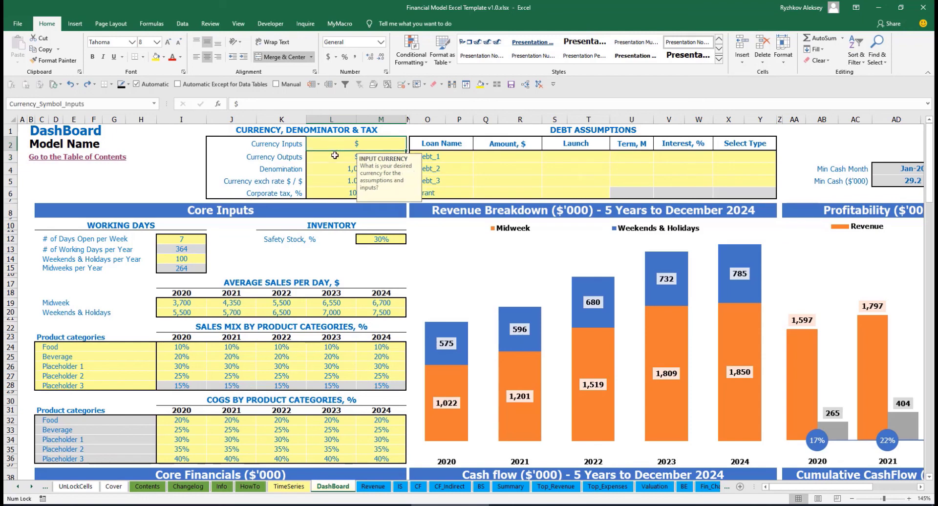
click(333, 157)
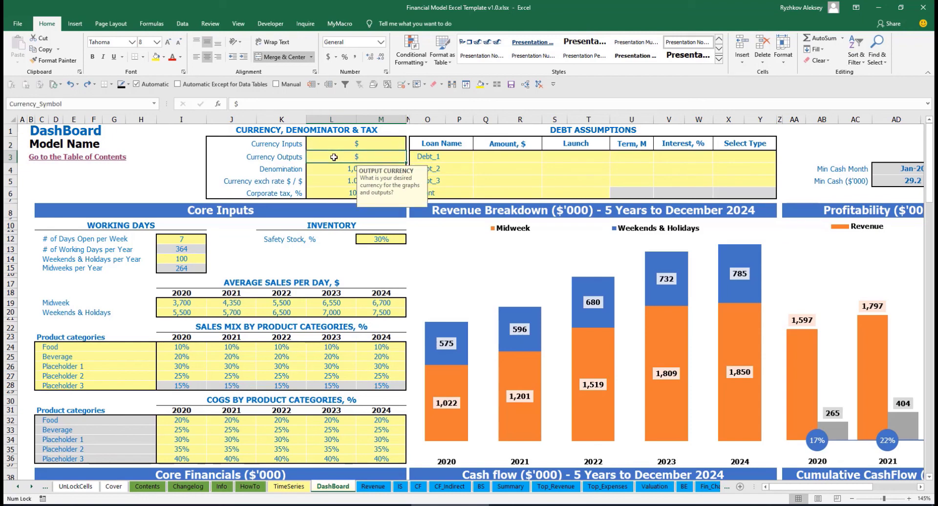
click(346, 148)
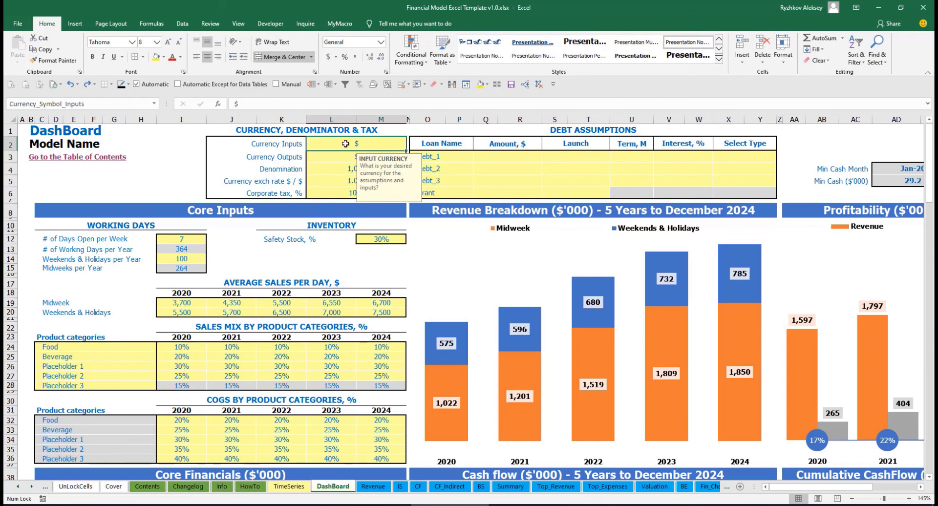
text(USD)
key(Return)
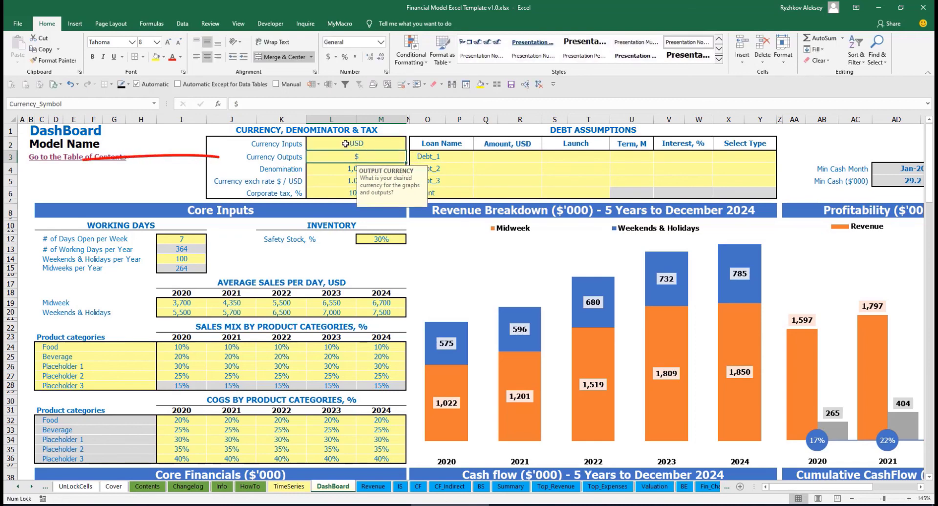
text(EUR)
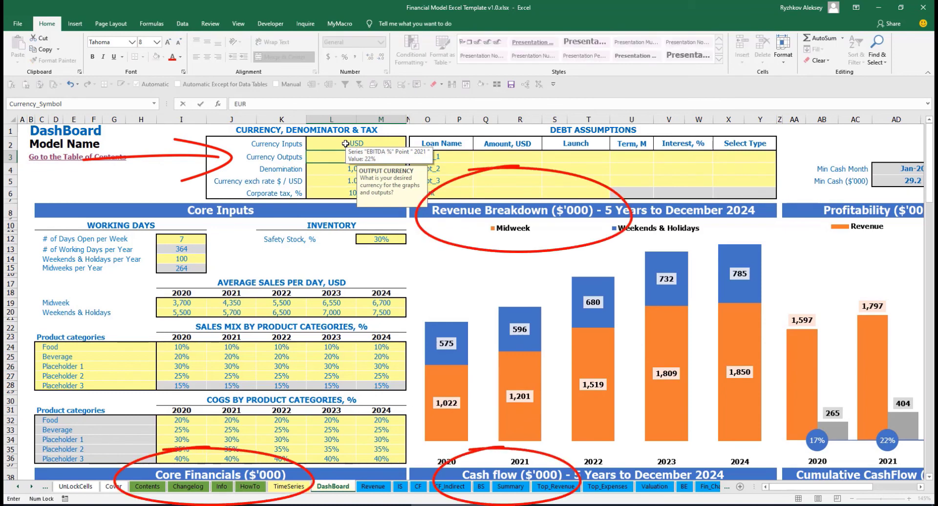
key(Return)
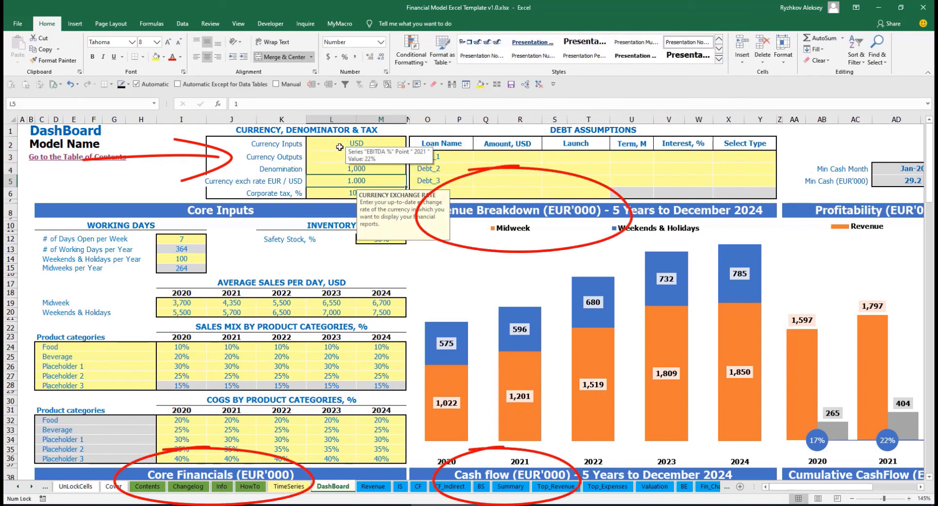
click(184, 157)
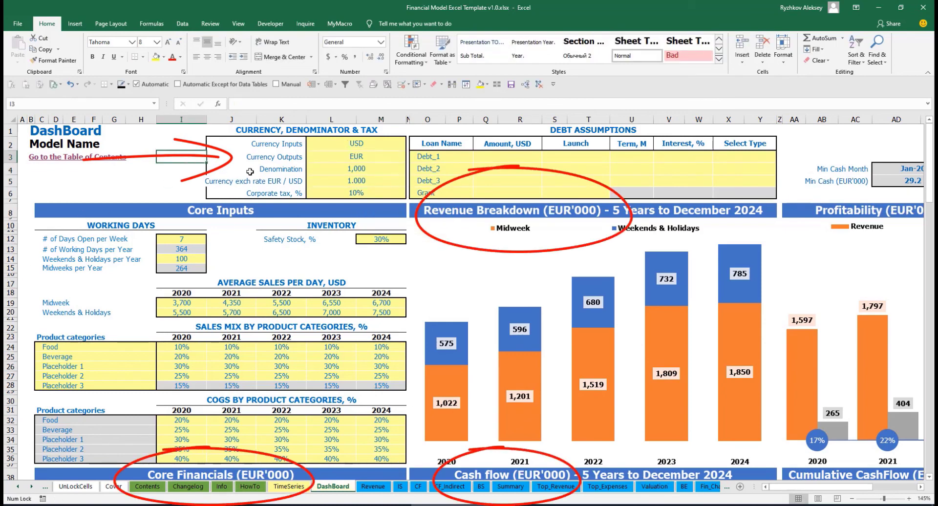
Set the EUR / USD currency exchange rate to 1.2 and review it against the input and output currencies
click(339, 183)
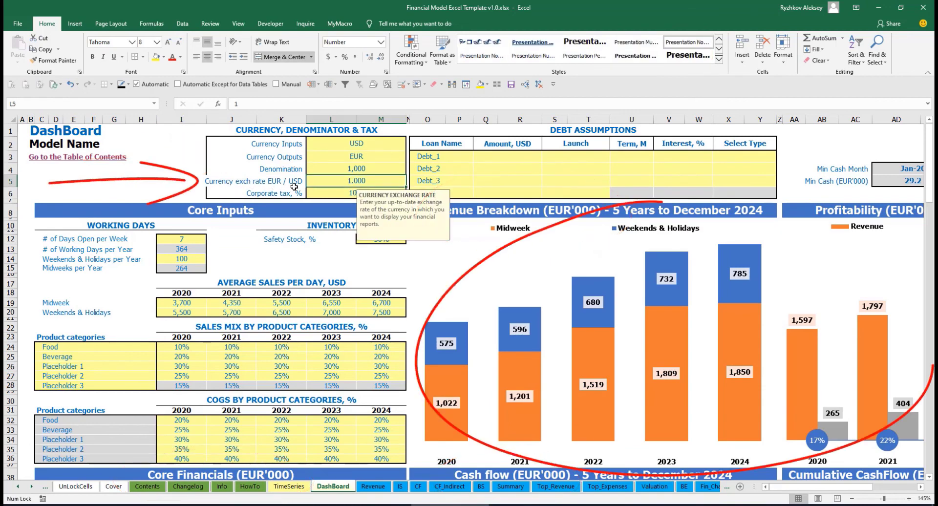
text(1.2)
key(Return)
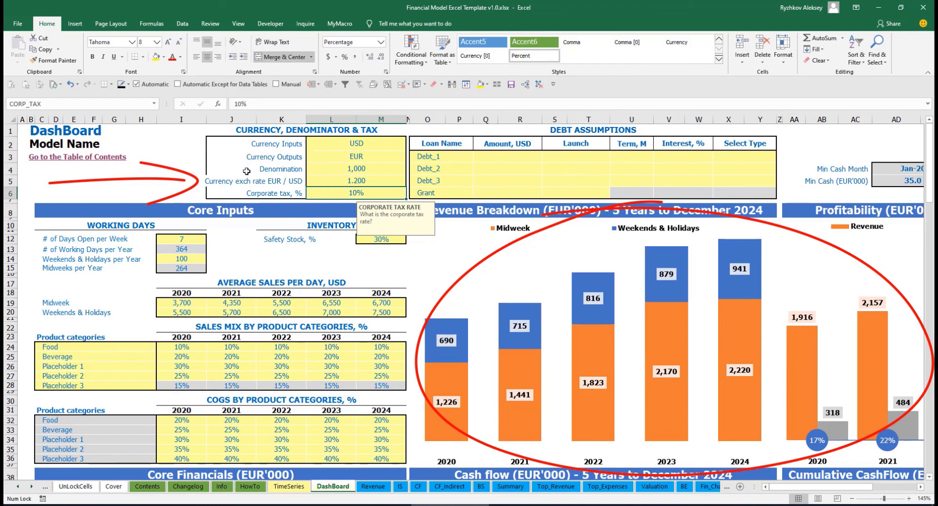
click(339, 145)
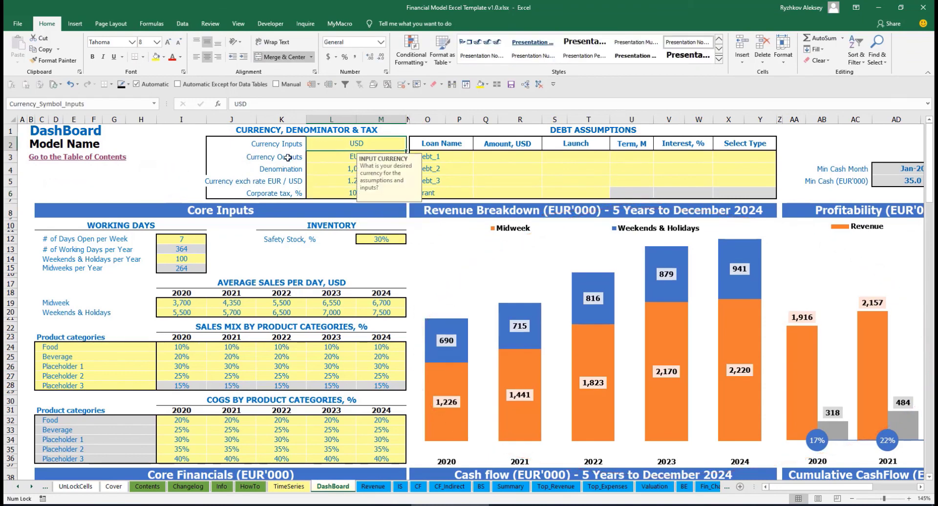
click(331, 158)
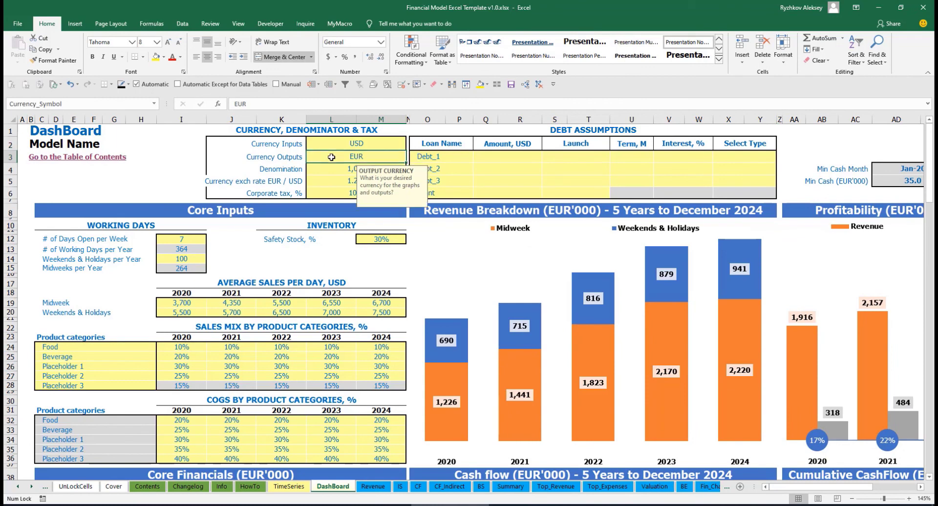
click(321, 181)
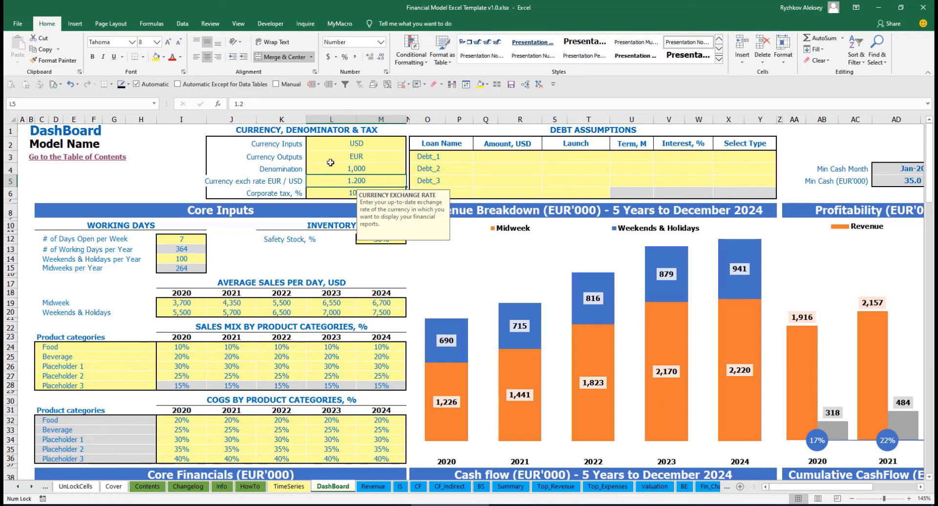
Set the output denomination to 1,000,000 and check the income statement headings and figures on the Summary sheet
click(338, 166)
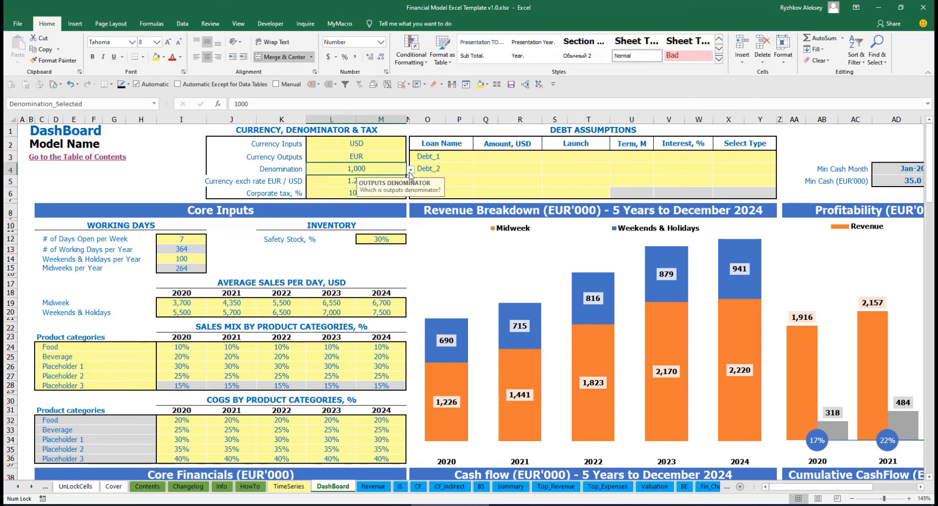
click(511, 486)
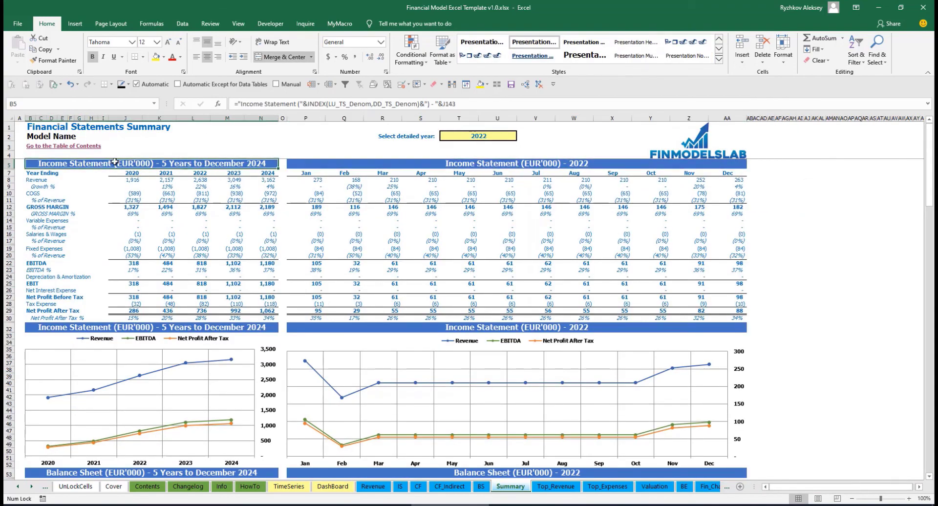
click(336, 487)
click(411, 169)
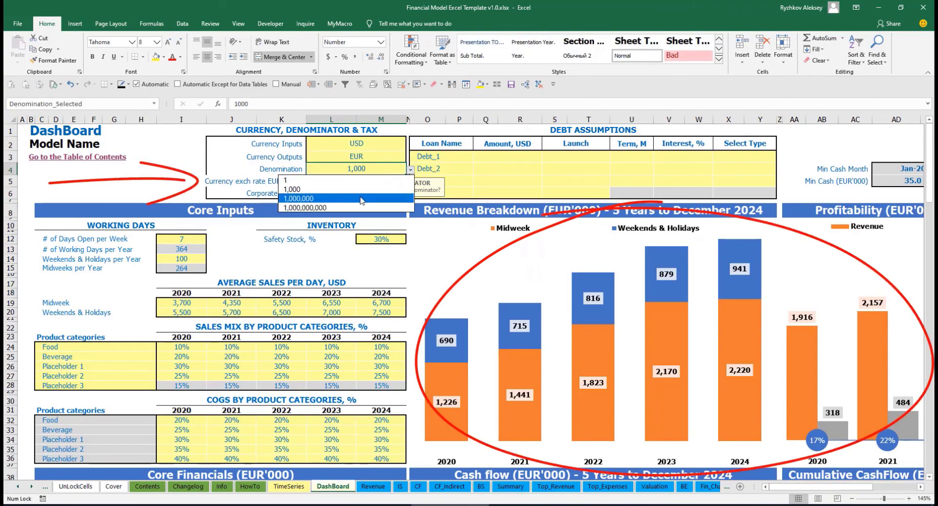
click(362, 199)
click(511, 486)
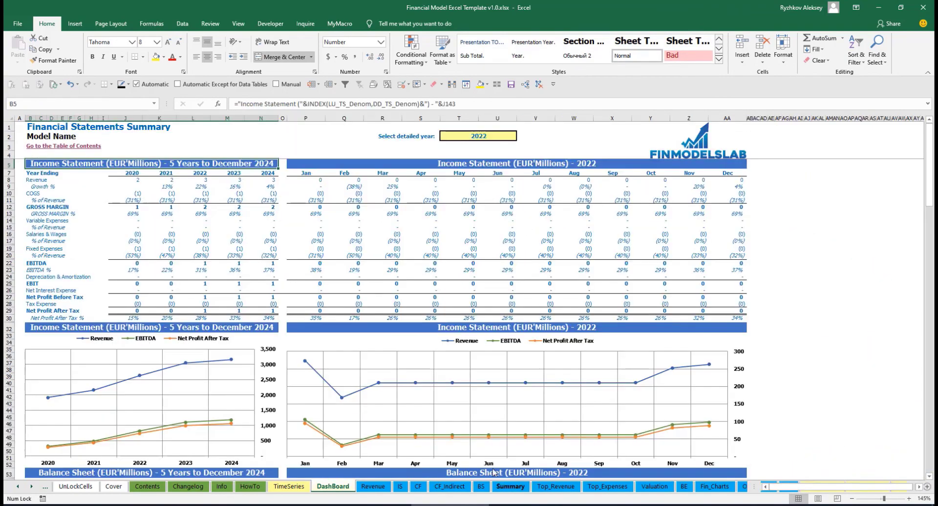
click(347, 165)
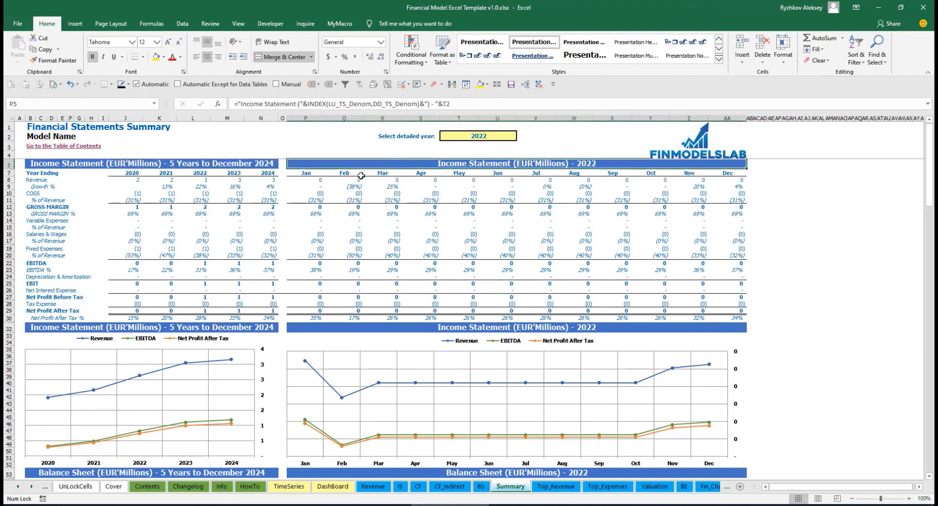
Set the Dashboard's denomination to 1 and review the income statement in whole EUR on the Summary sheet
click(332, 487)
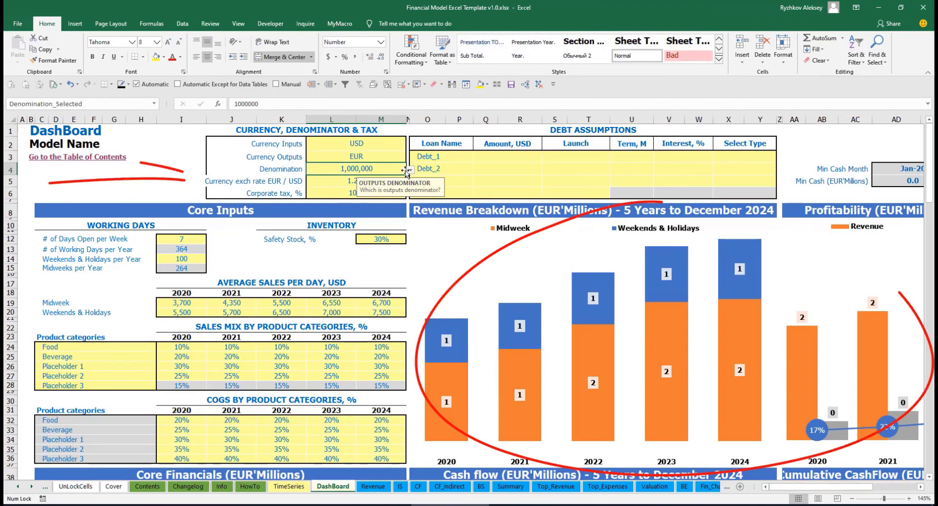
click(409, 170)
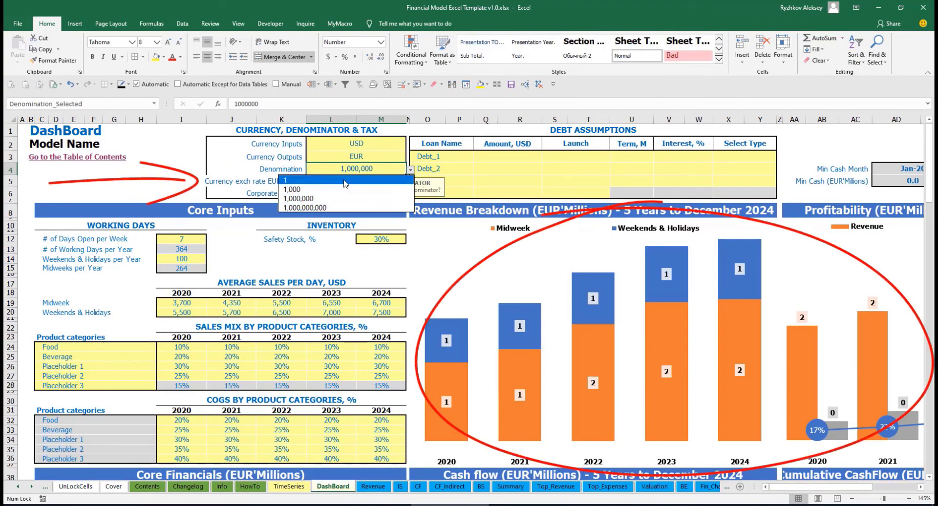
click(344, 182)
click(509, 487)
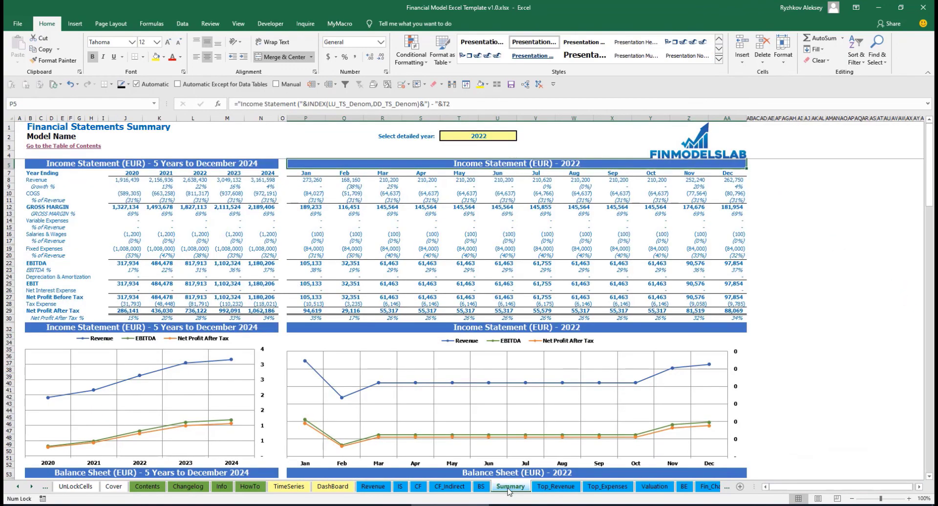
Set the Dashboard's corporate tax rate to 15% and examine the Tax Expense row in the Income Statement
click(333, 487)
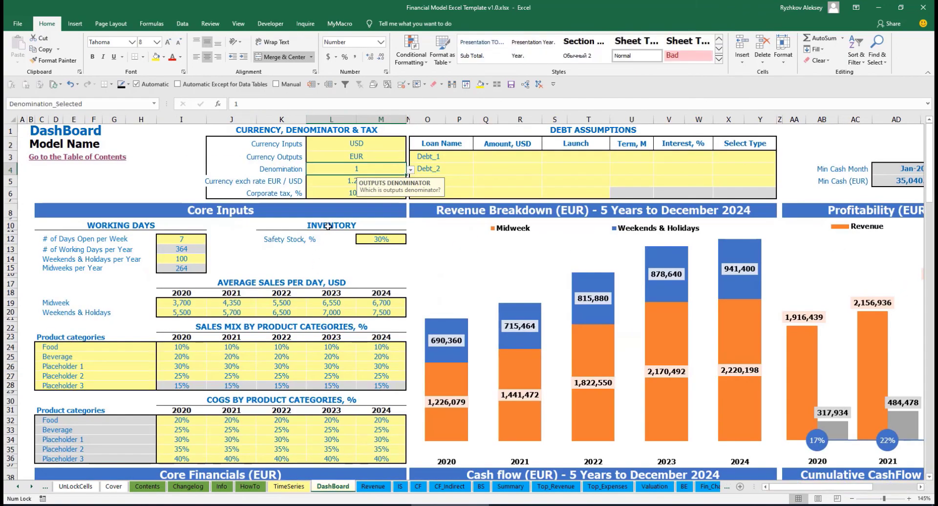
click(336, 188)
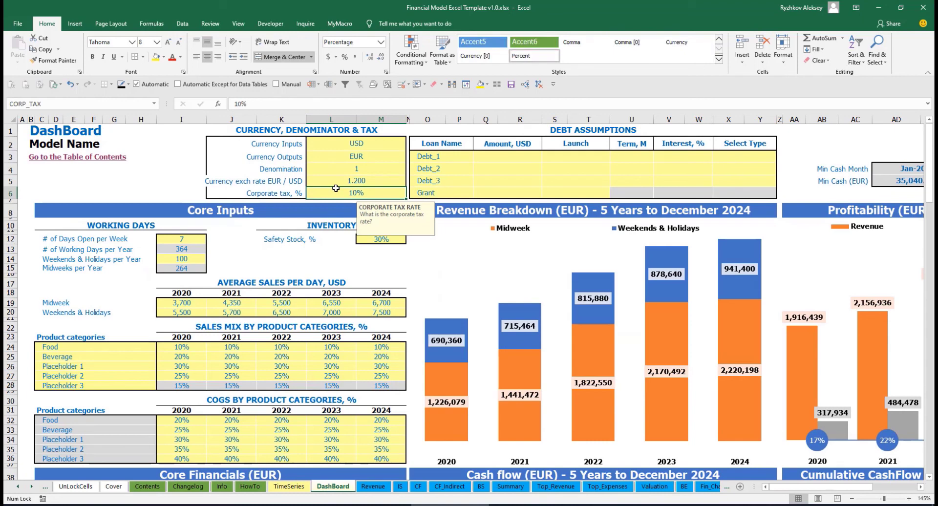
text(15)
key(Return)
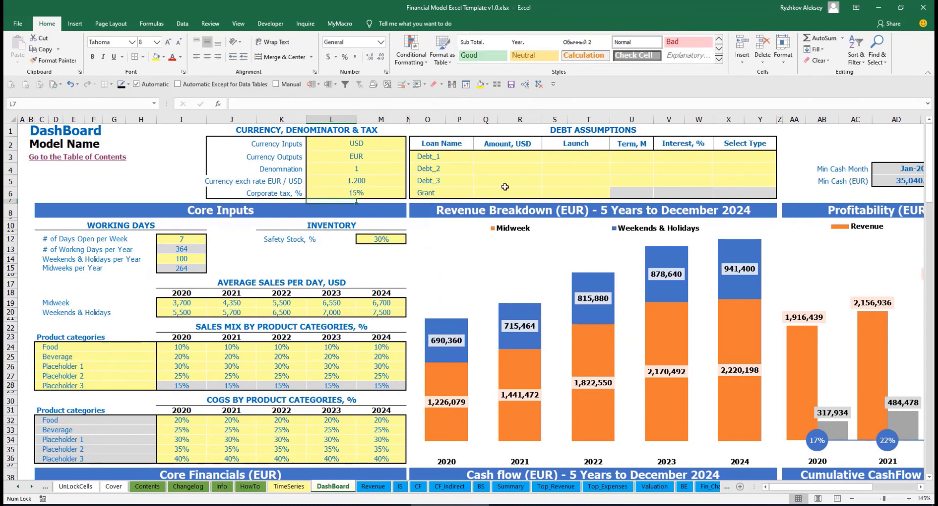
click(401, 487)
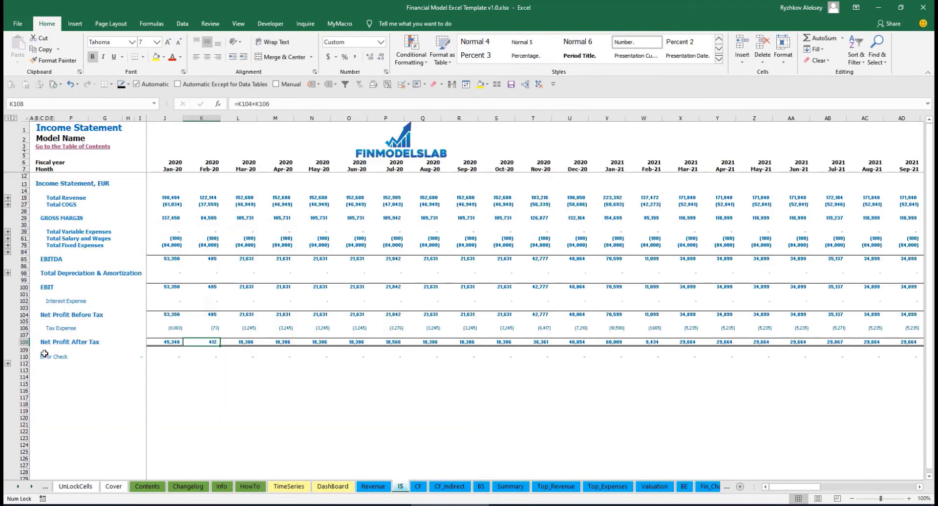
click(23, 328)
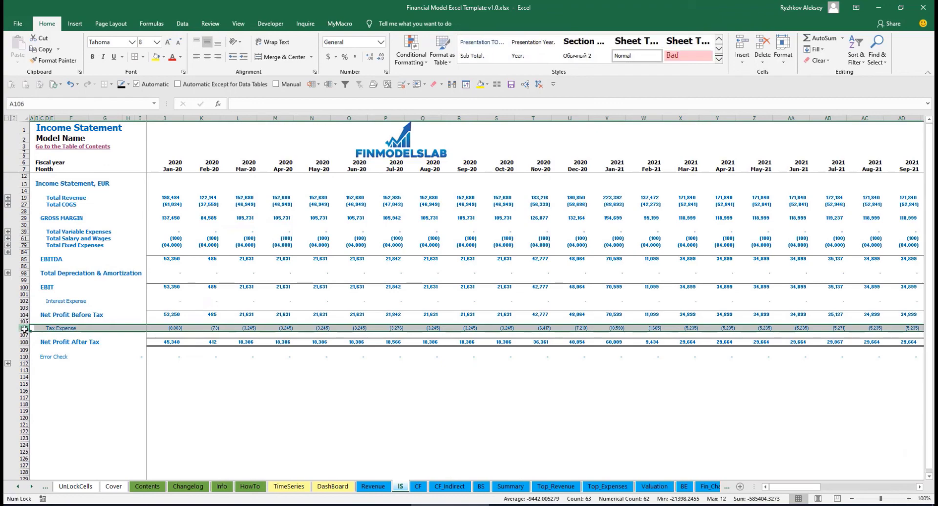